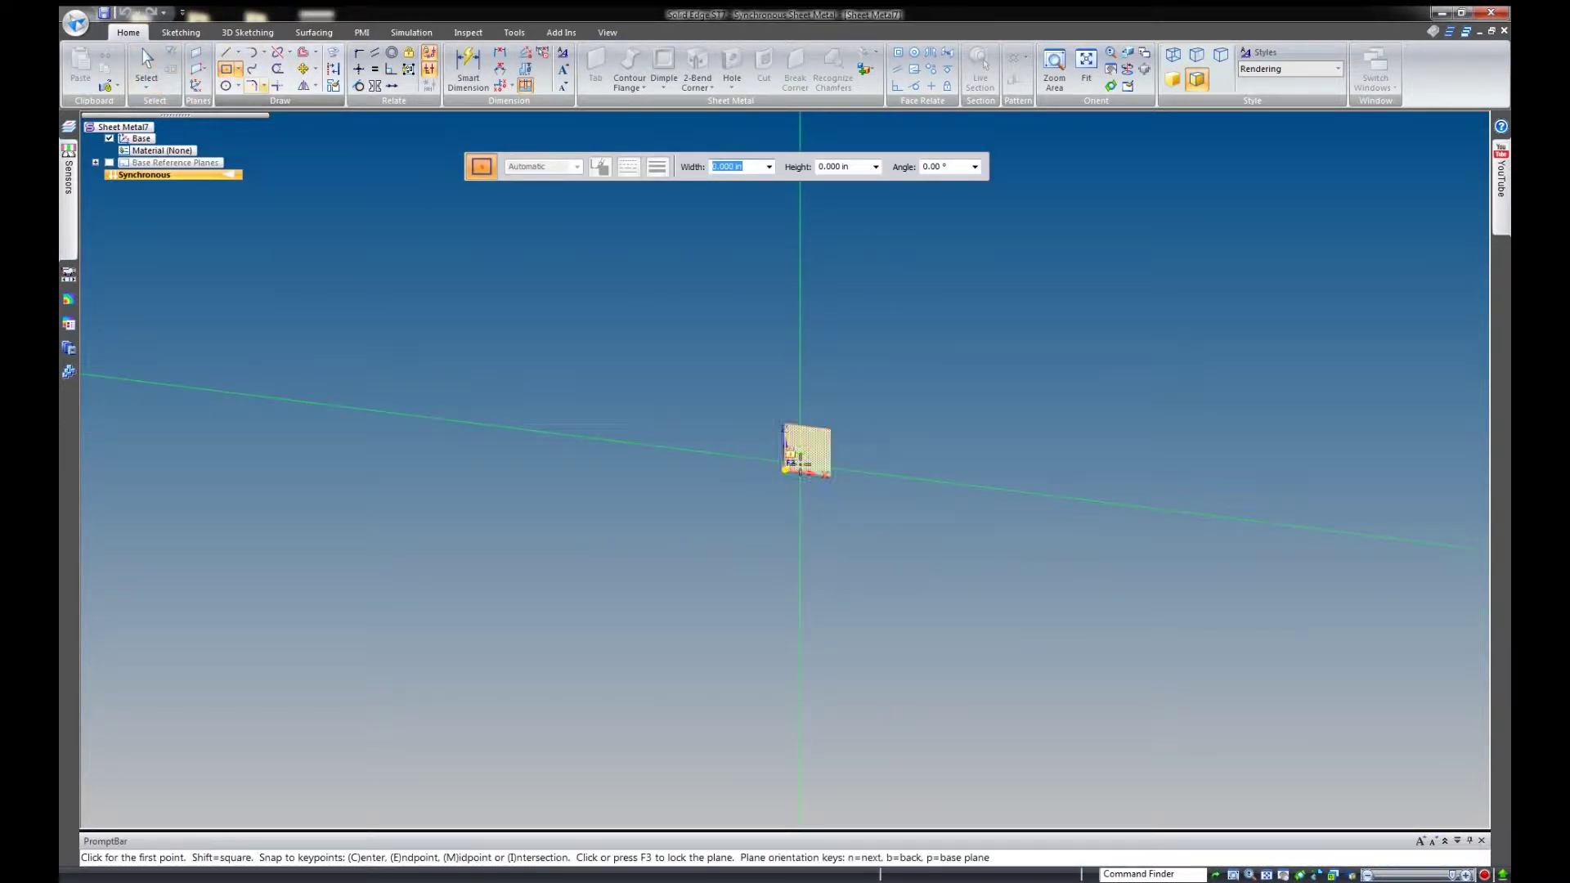
Sketch a centre rectangle about 16.4 by 8.6 in on the XZ base plane, centred on the origin.
key(F3)
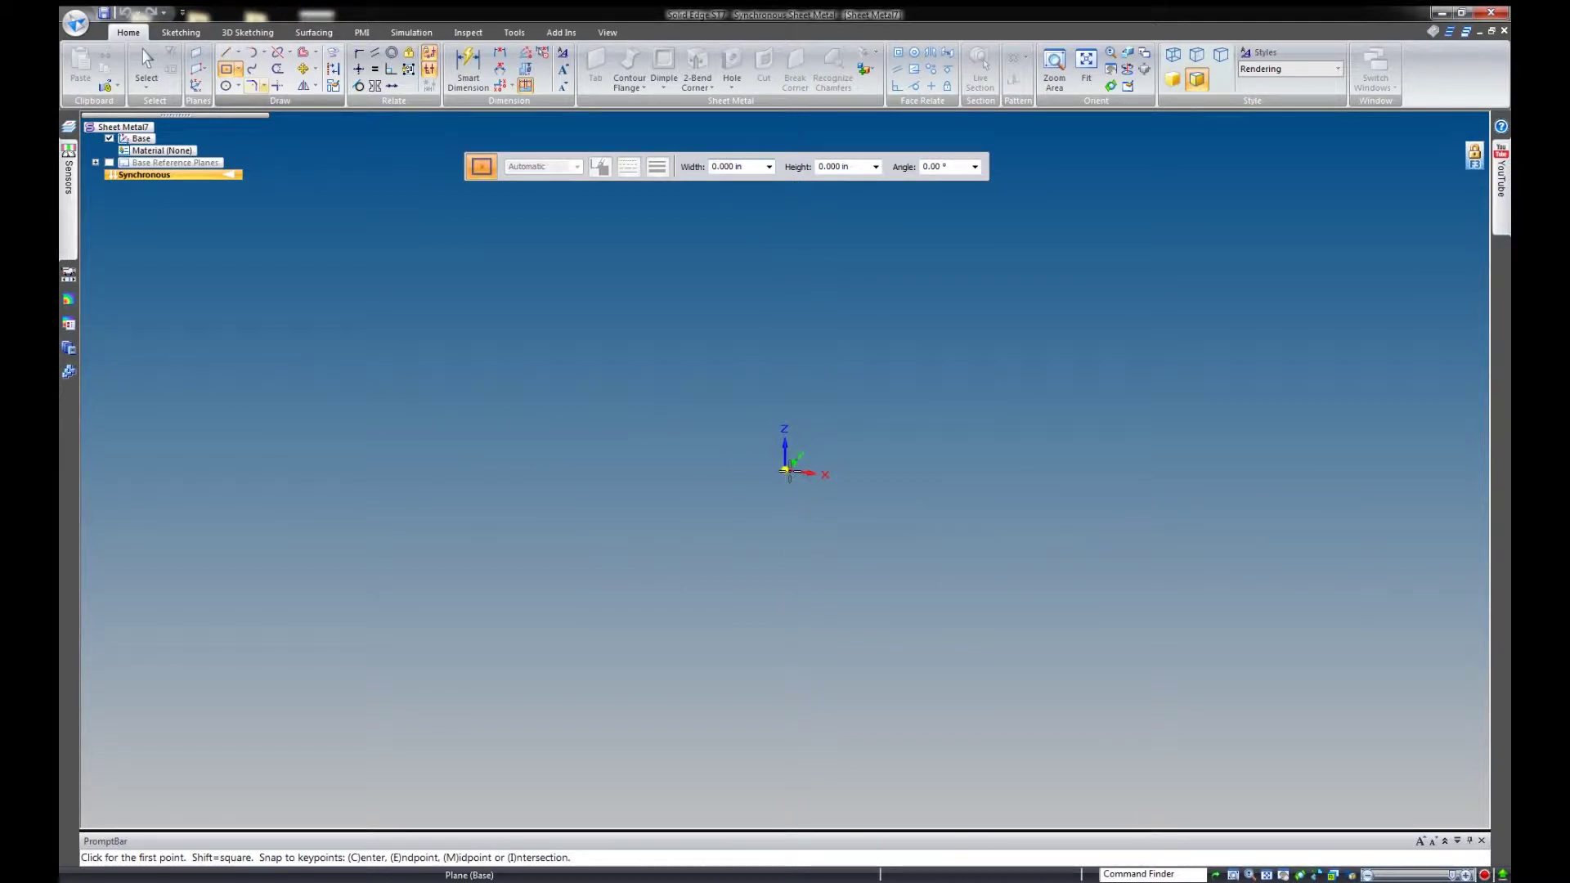
click(784, 470)
click(1219, 294)
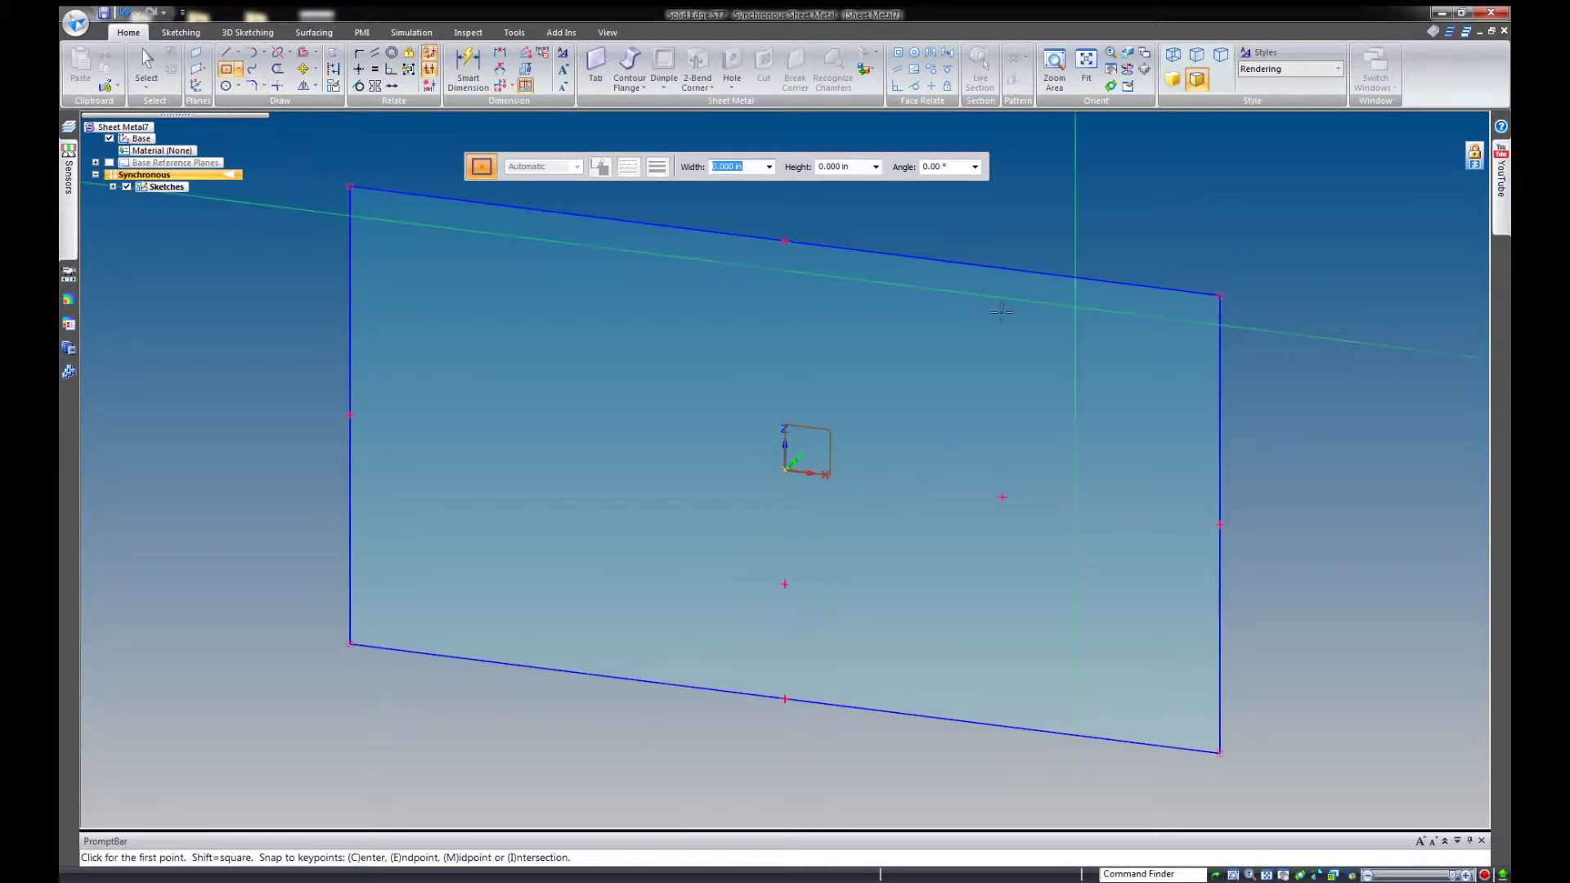
Start the Tab command and apply Stainless steel from the material table to the model.
click(595, 67)
click(614, 167)
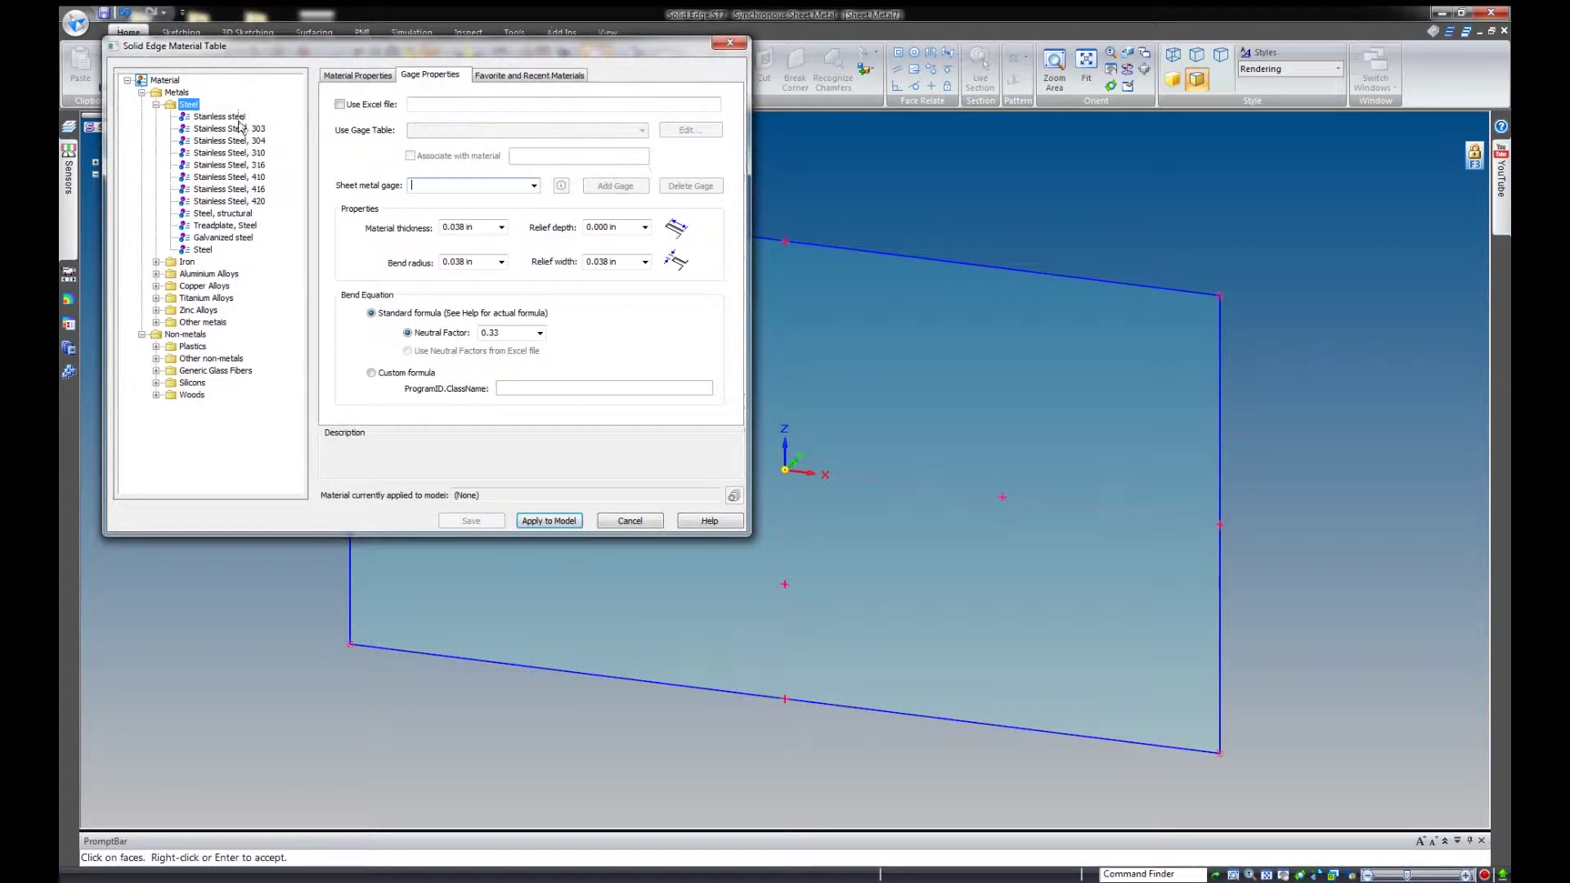
click(237, 119)
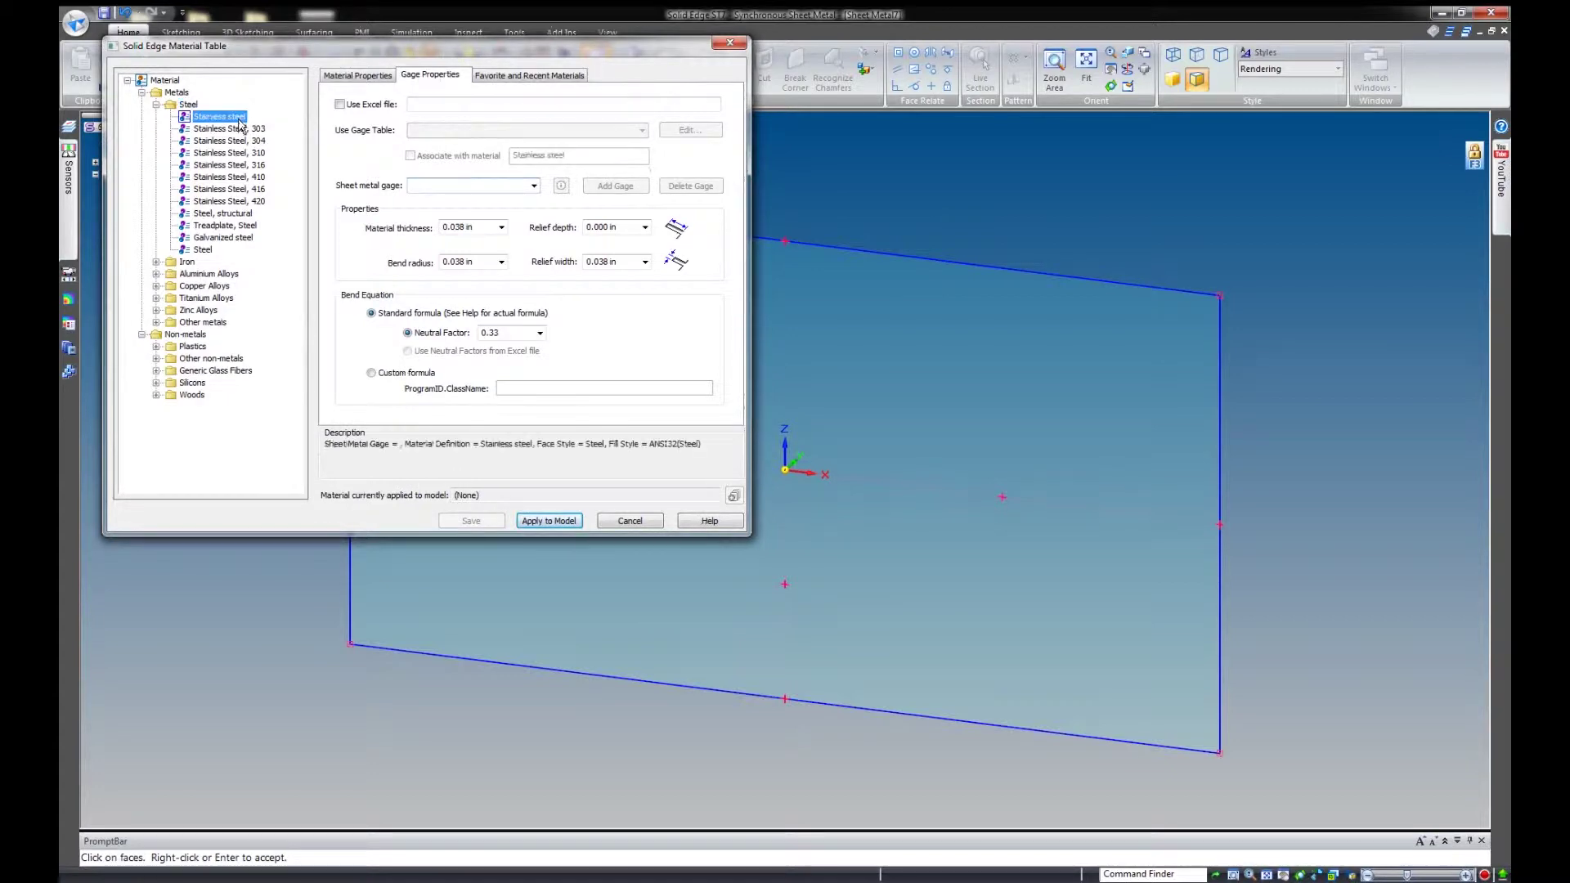
click(546, 521)
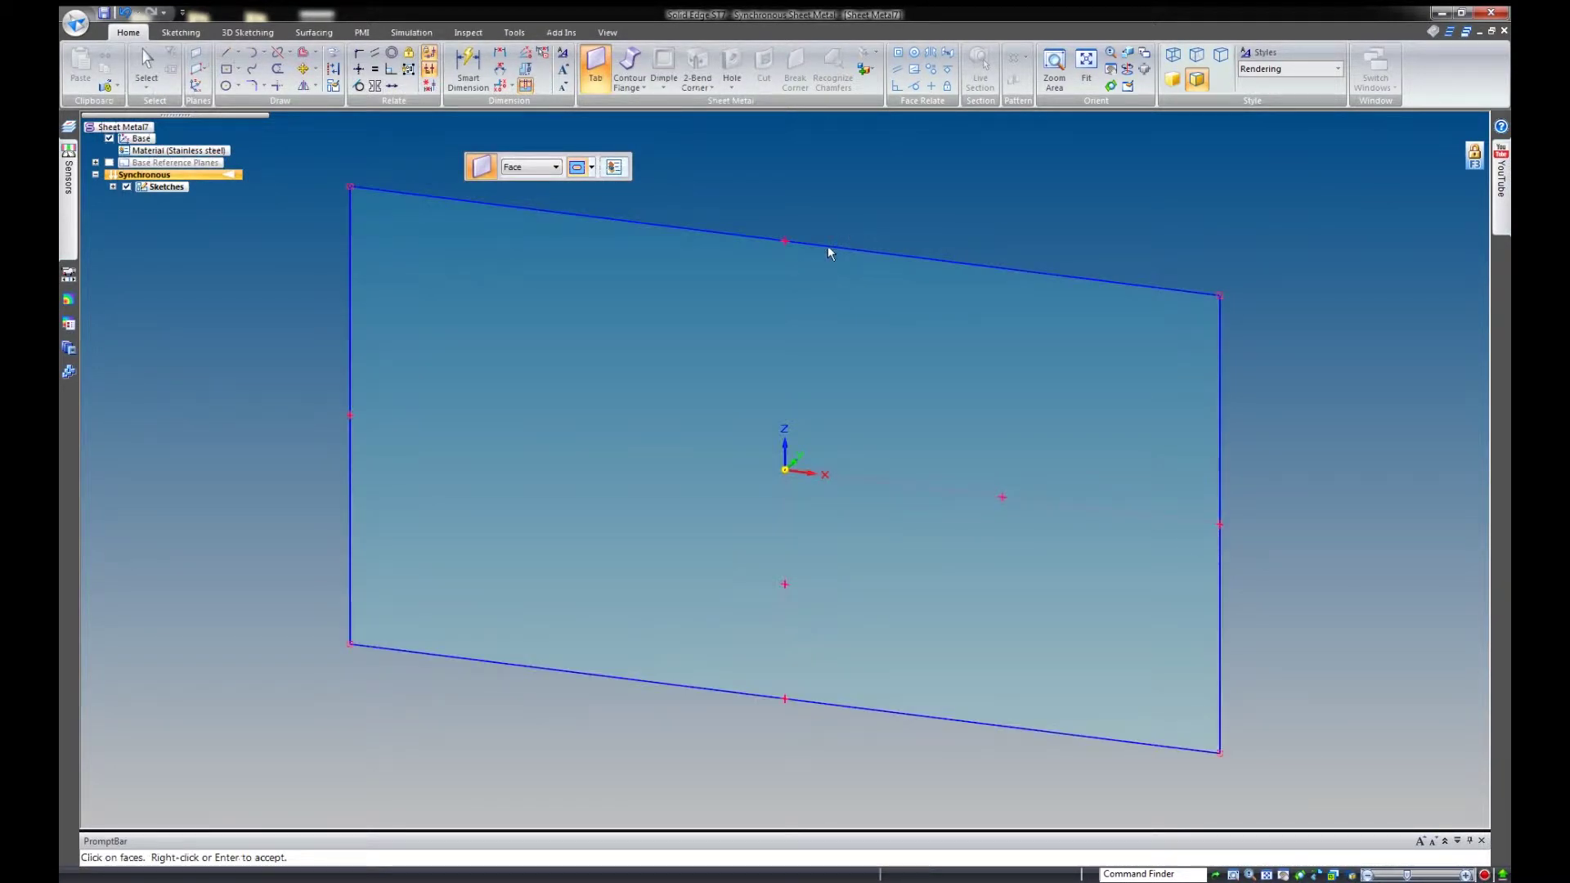
Create the base tab from the rectangle region with a thickness of 0.063 in and clear the selection.
click(824, 282)
right_click(899, 199)
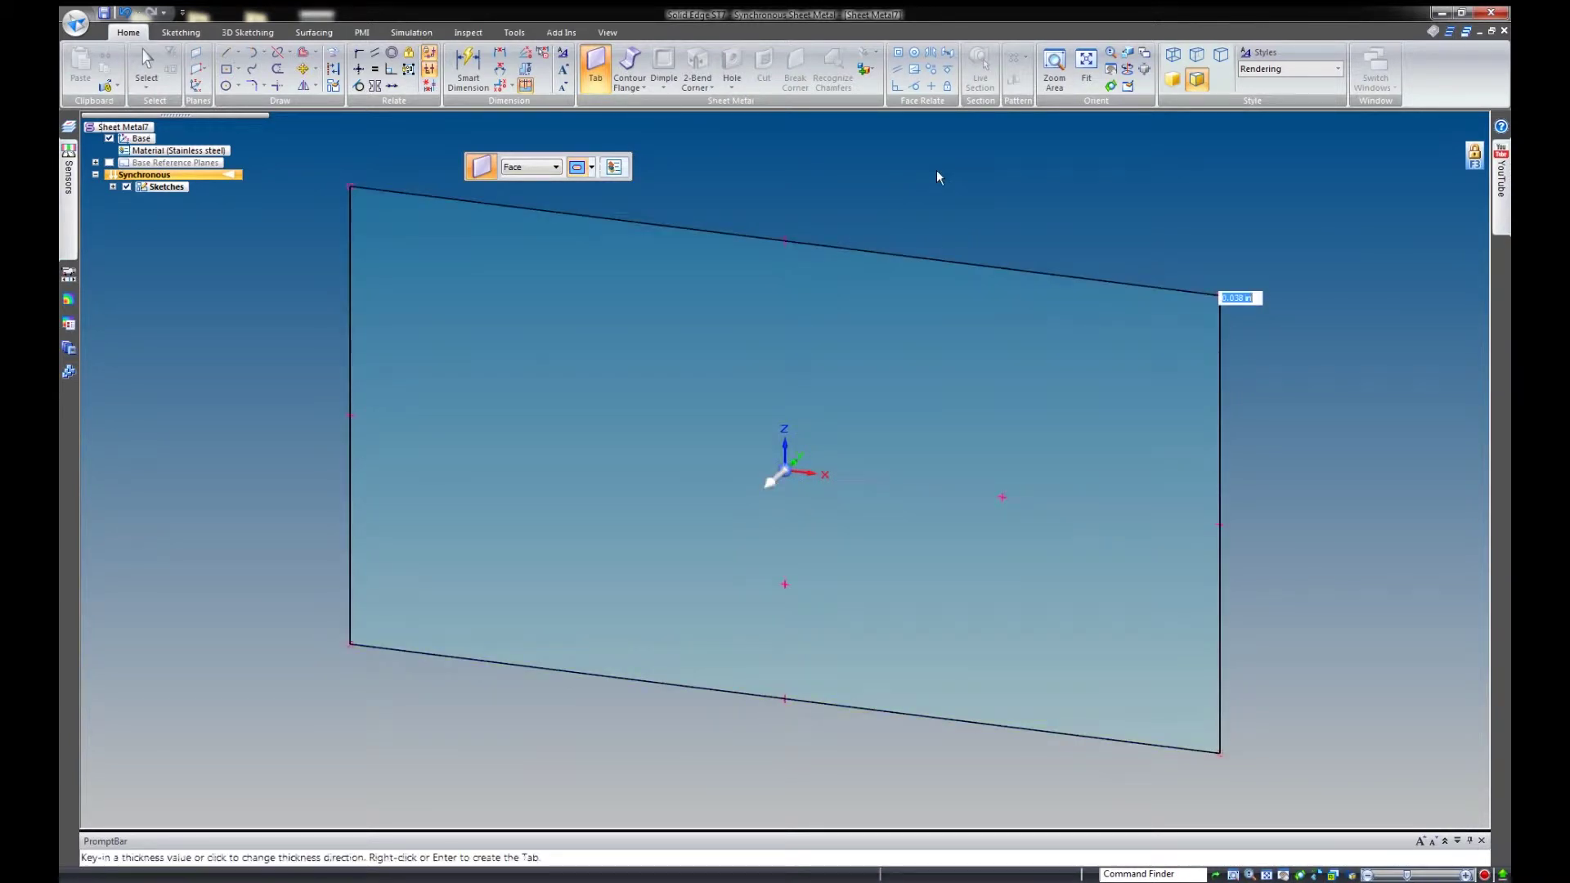
text(.06)
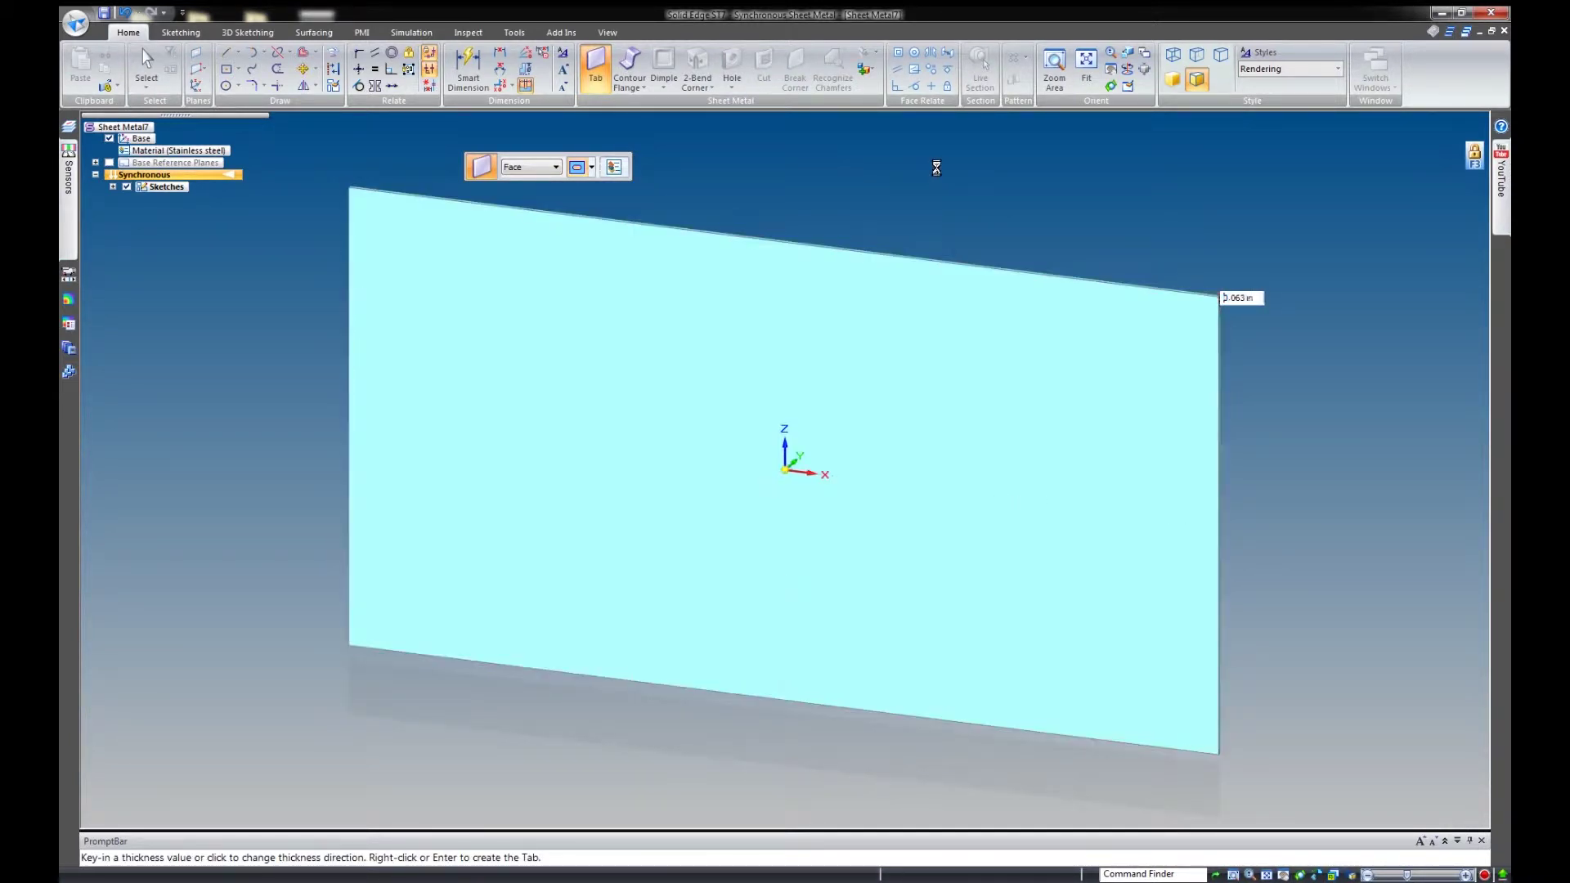
key(Return)
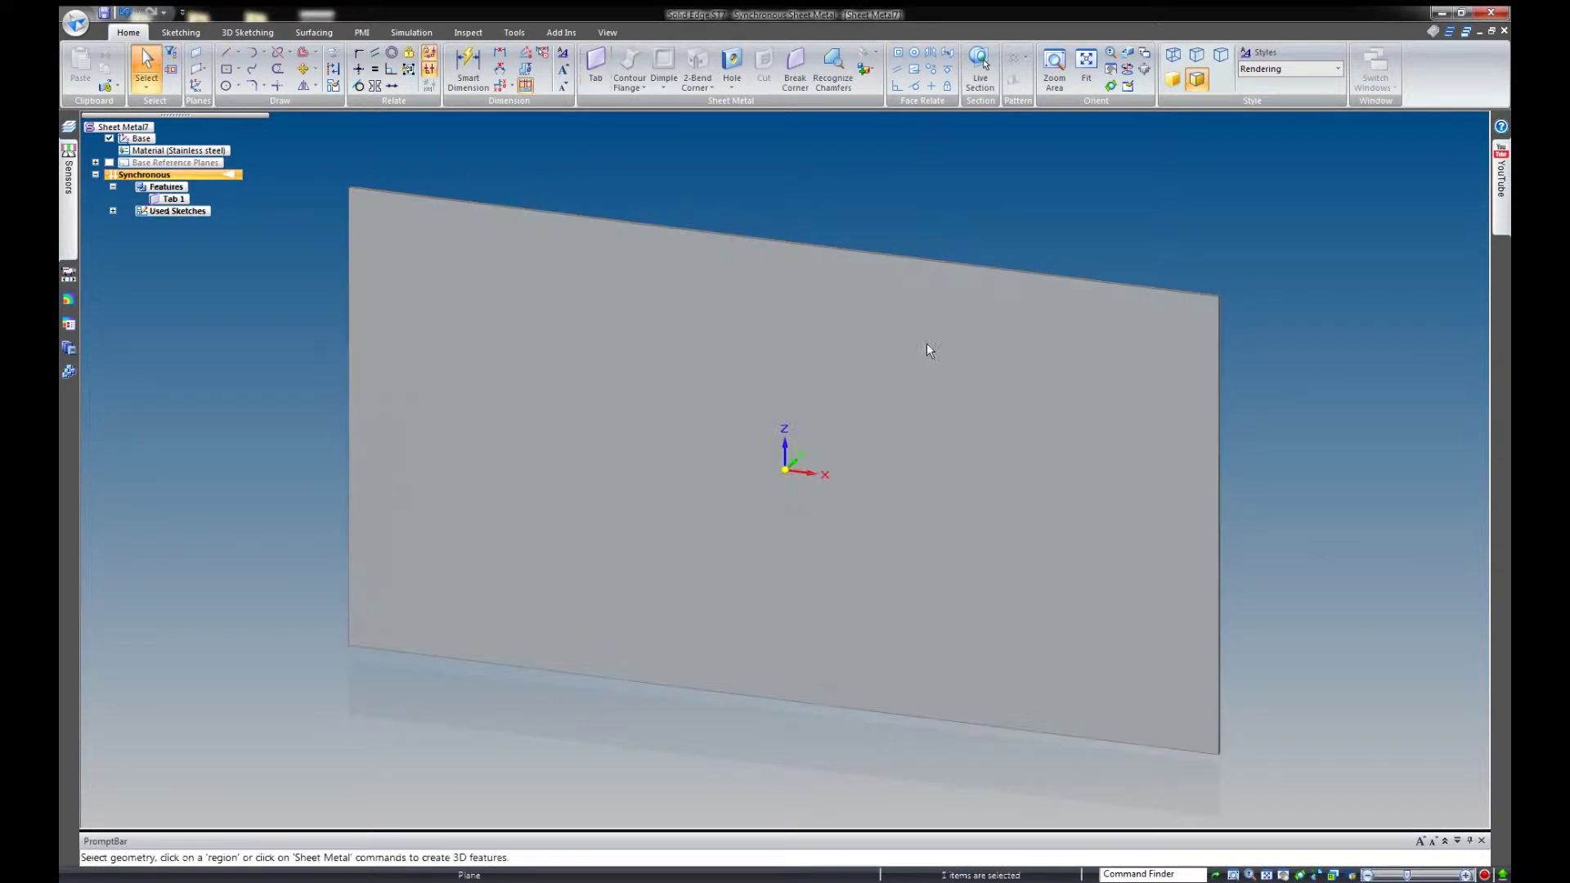
click(926, 341)
right_click(997, 187)
click(928, 157)
Dimension the plate's short side, set it to 9 in and make the dimension drive both edges symmetrically.
middle_drag(918, 273, 826, 227)
click(468, 69)
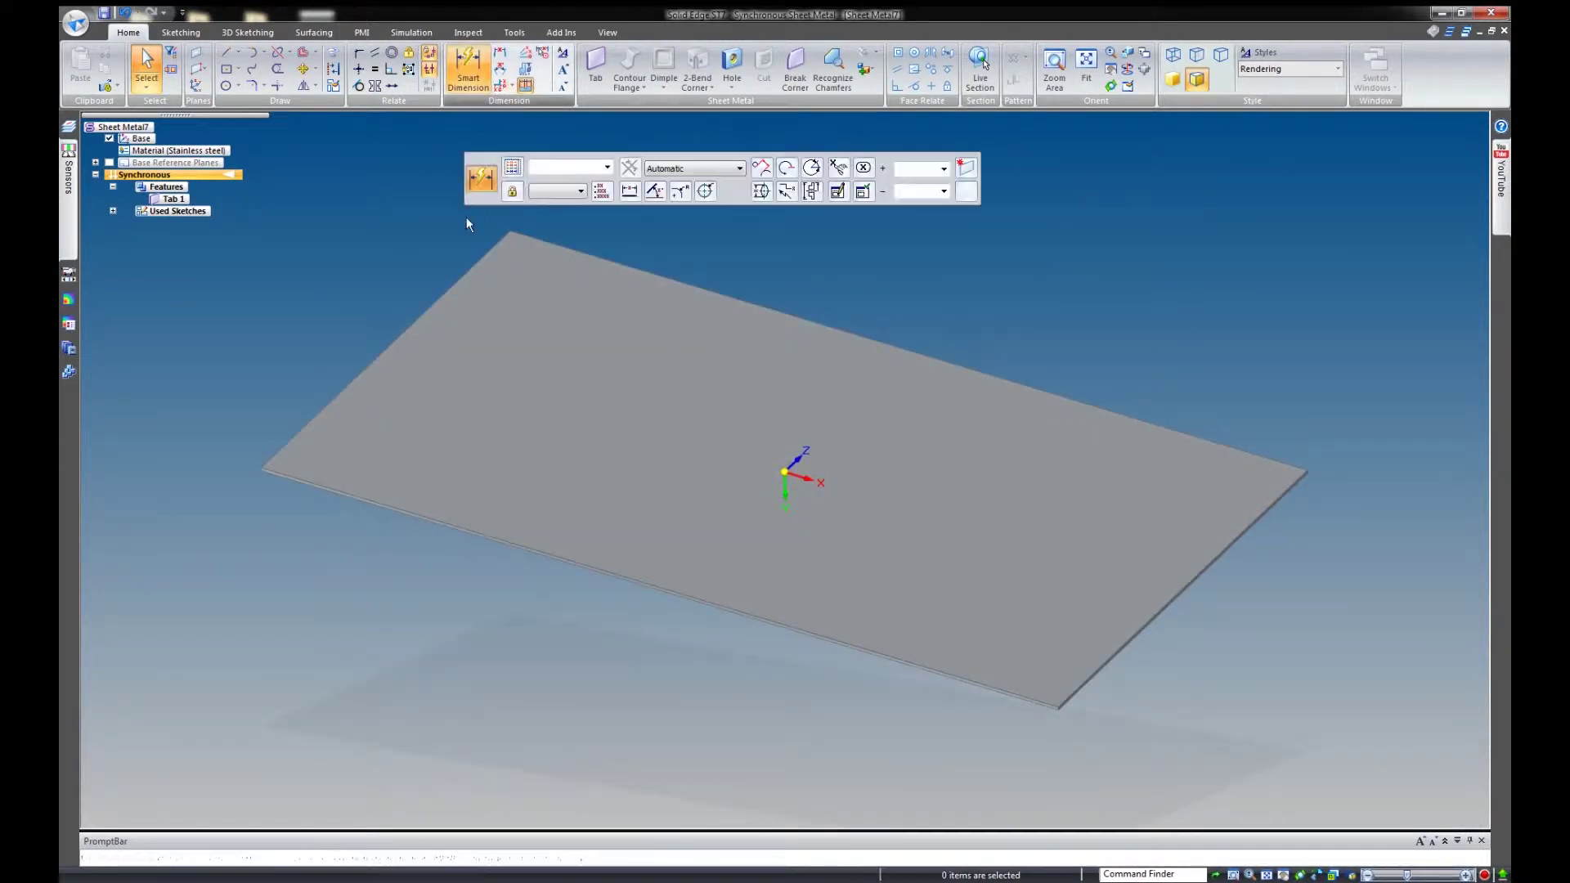
click(426, 305)
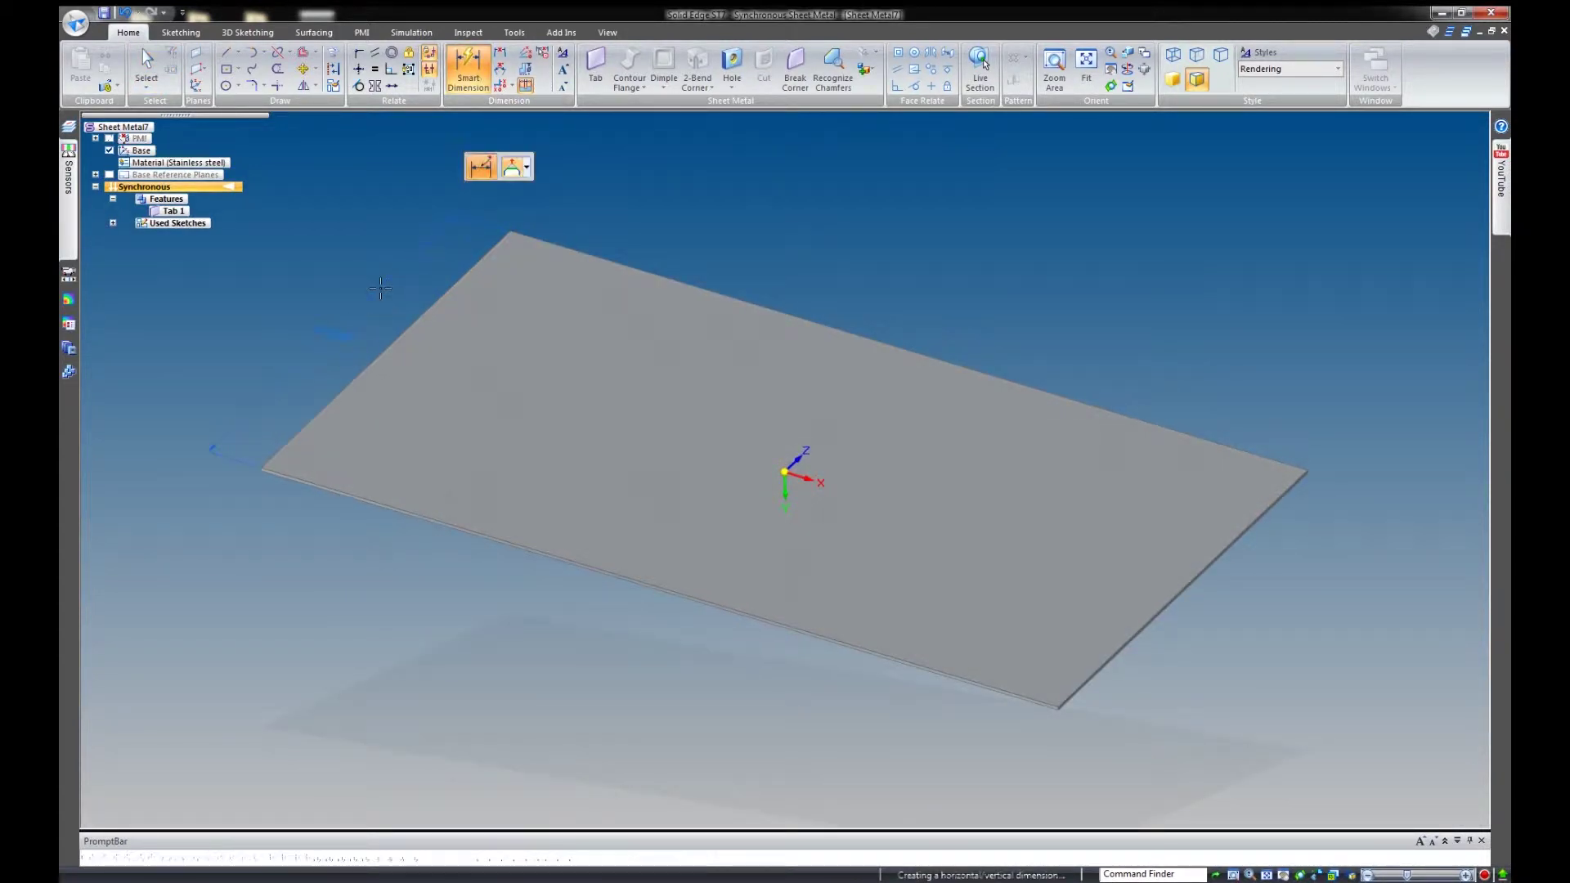
click(380, 287)
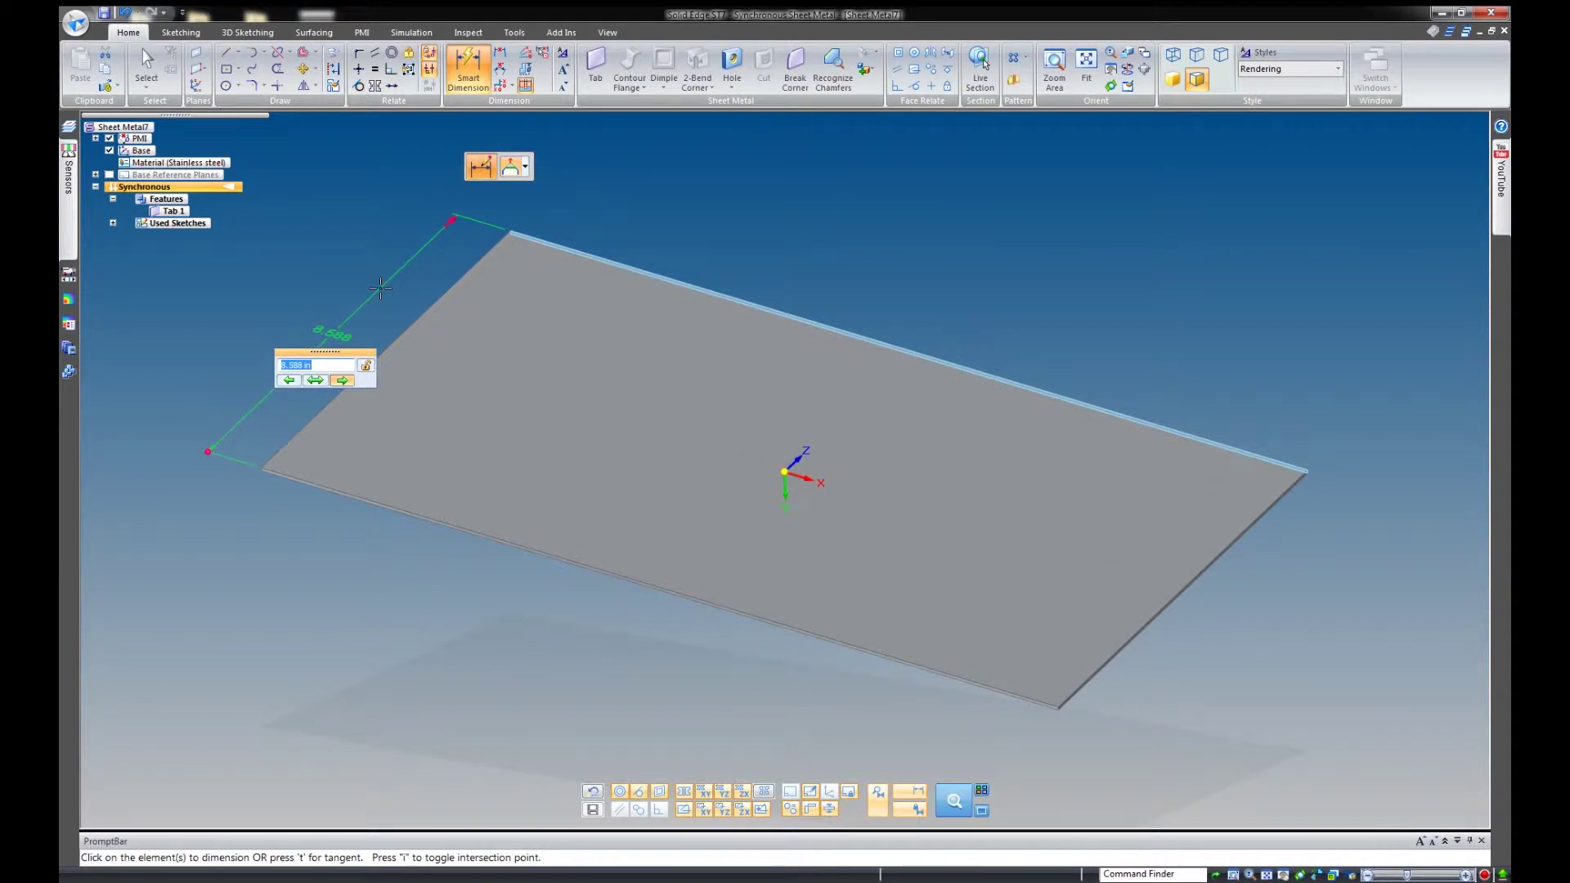
text(9)
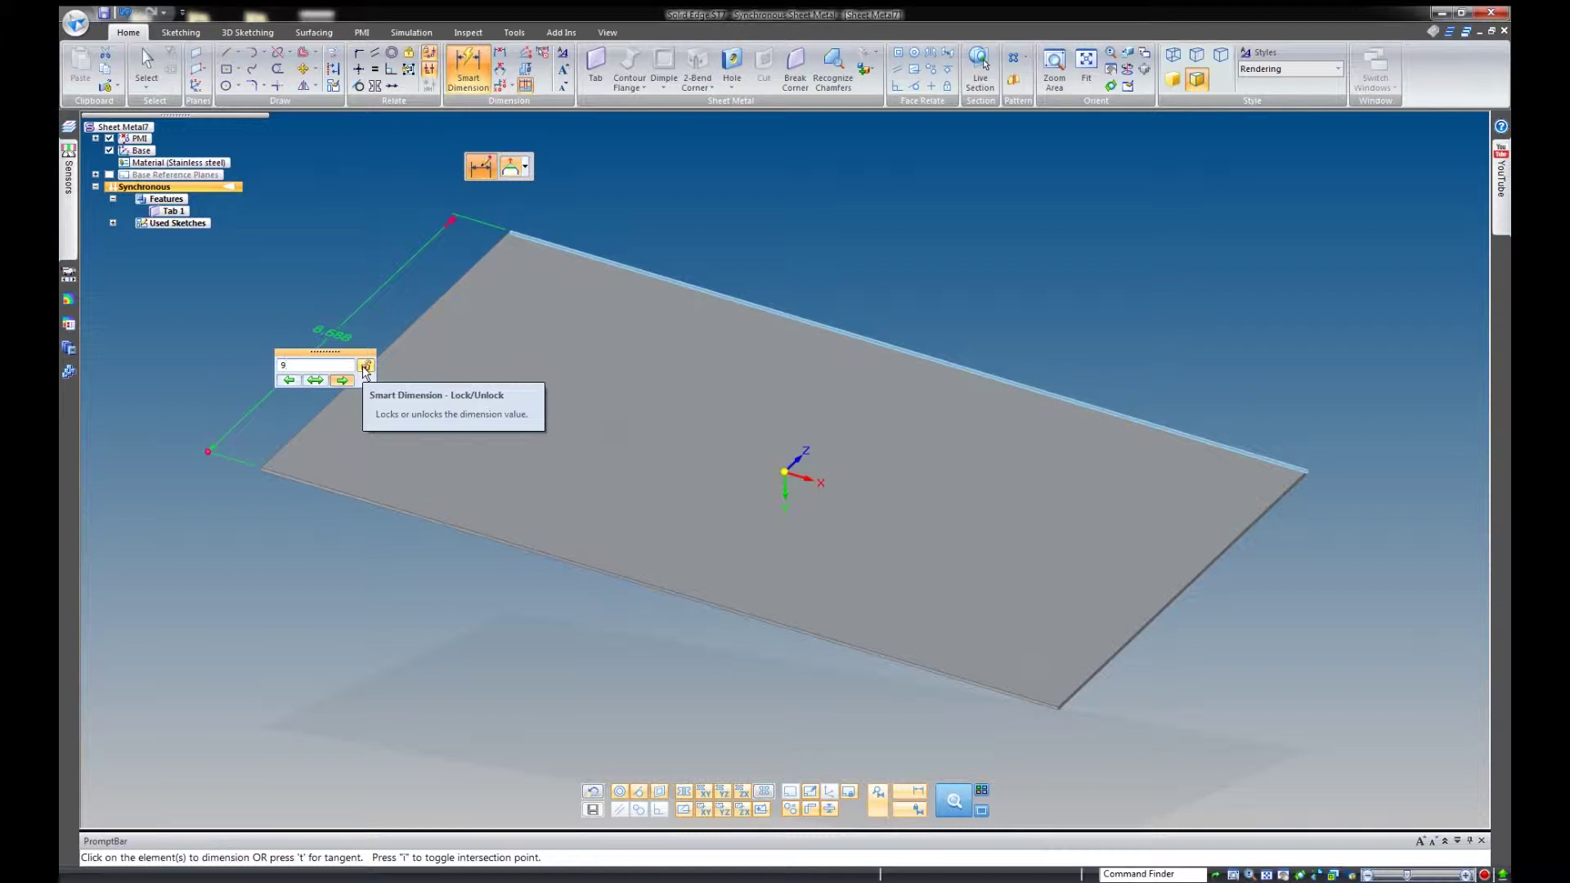
key(Return)
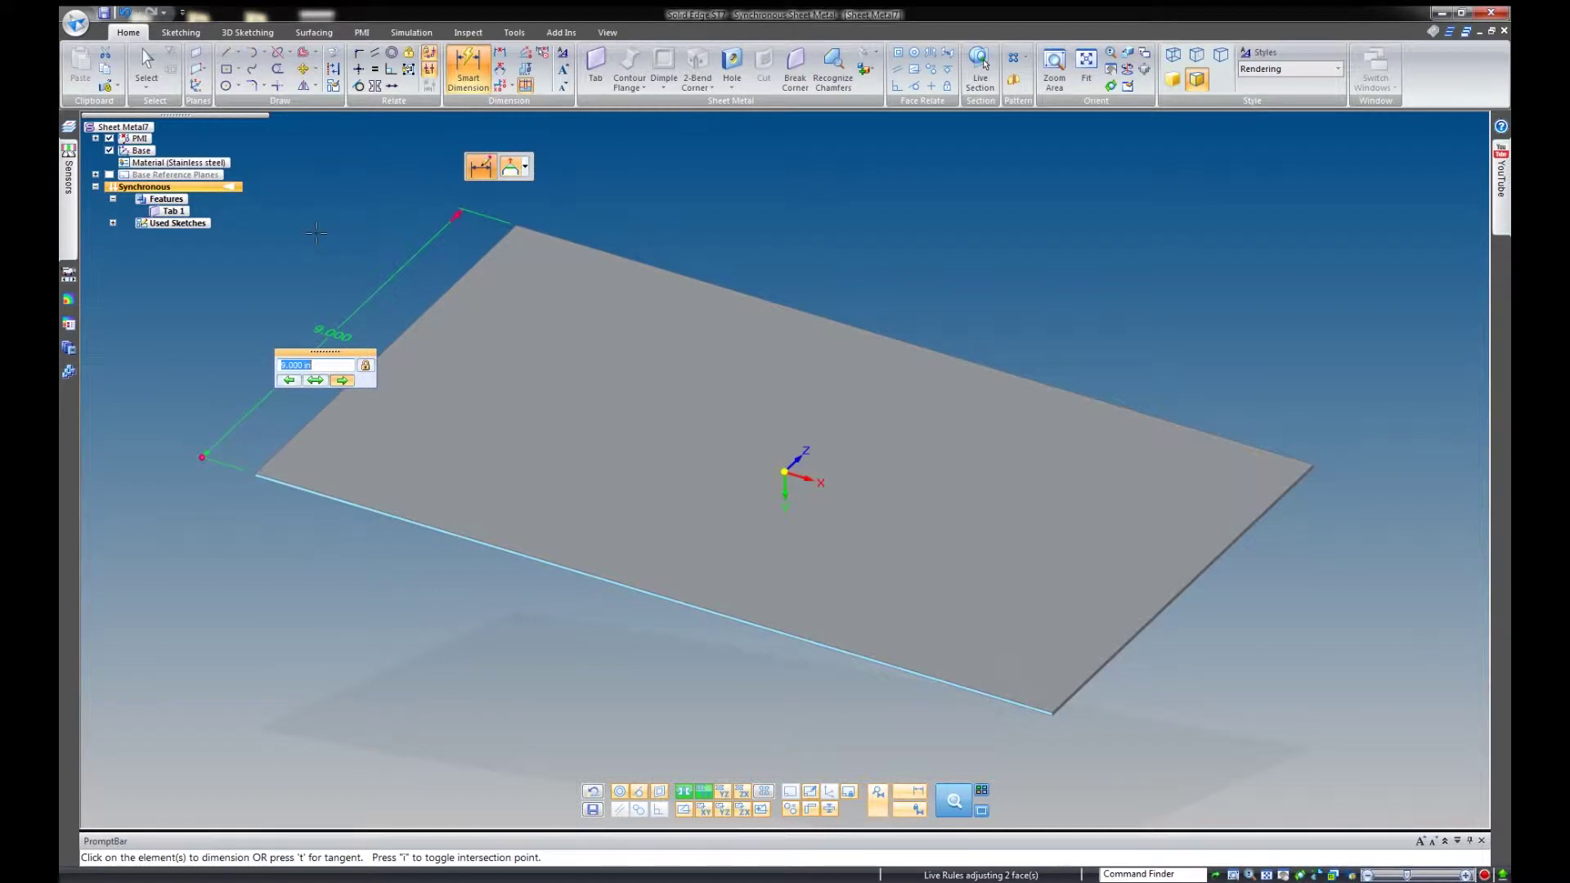
click(316, 380)
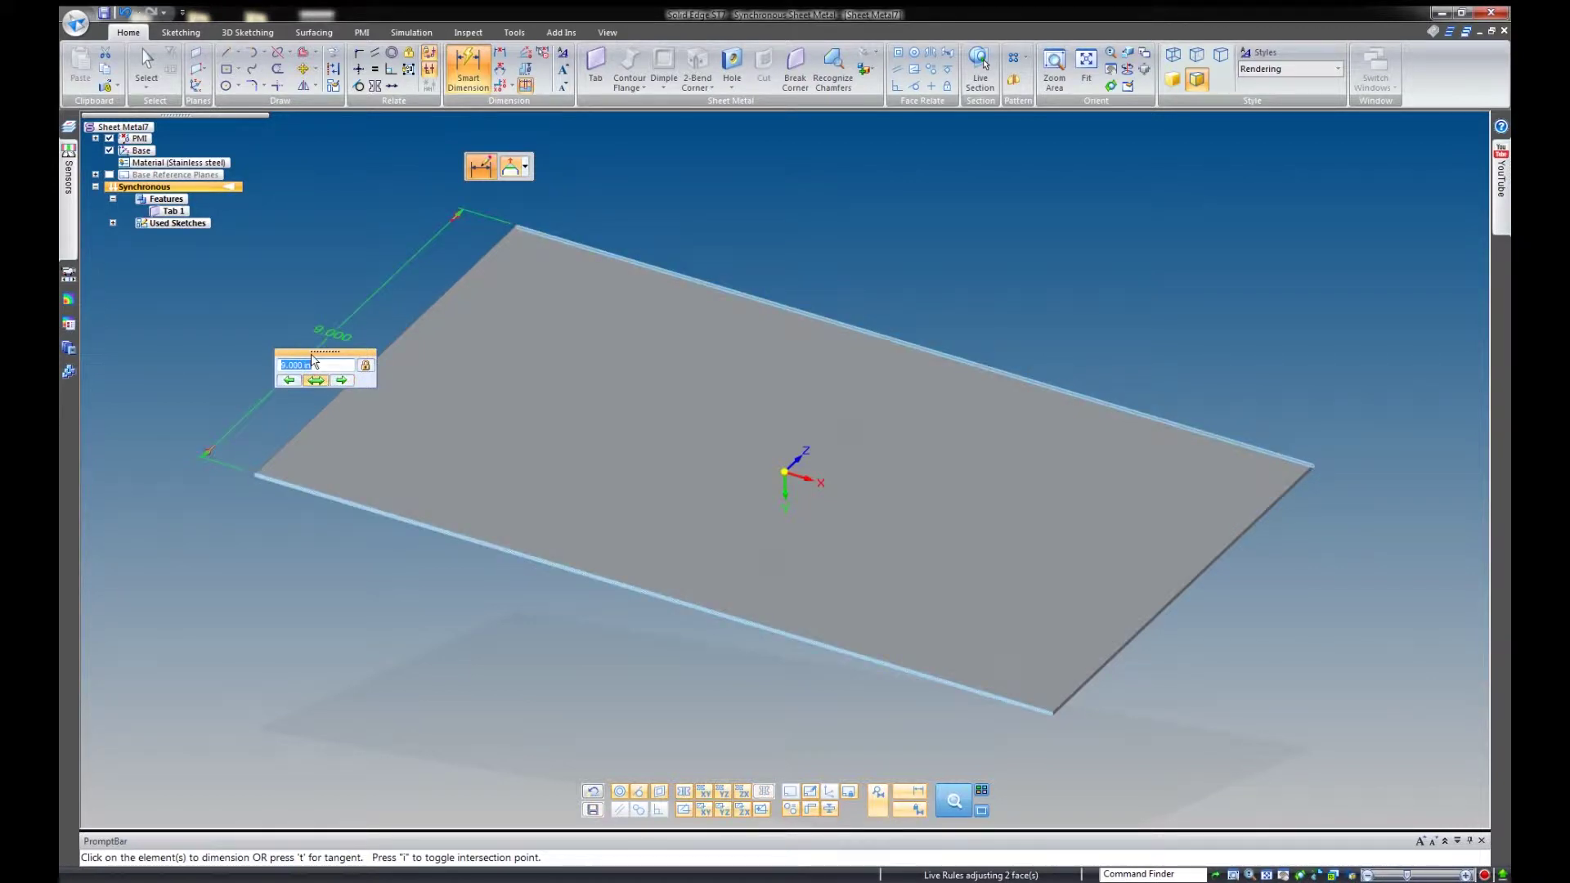
click(371, 197)
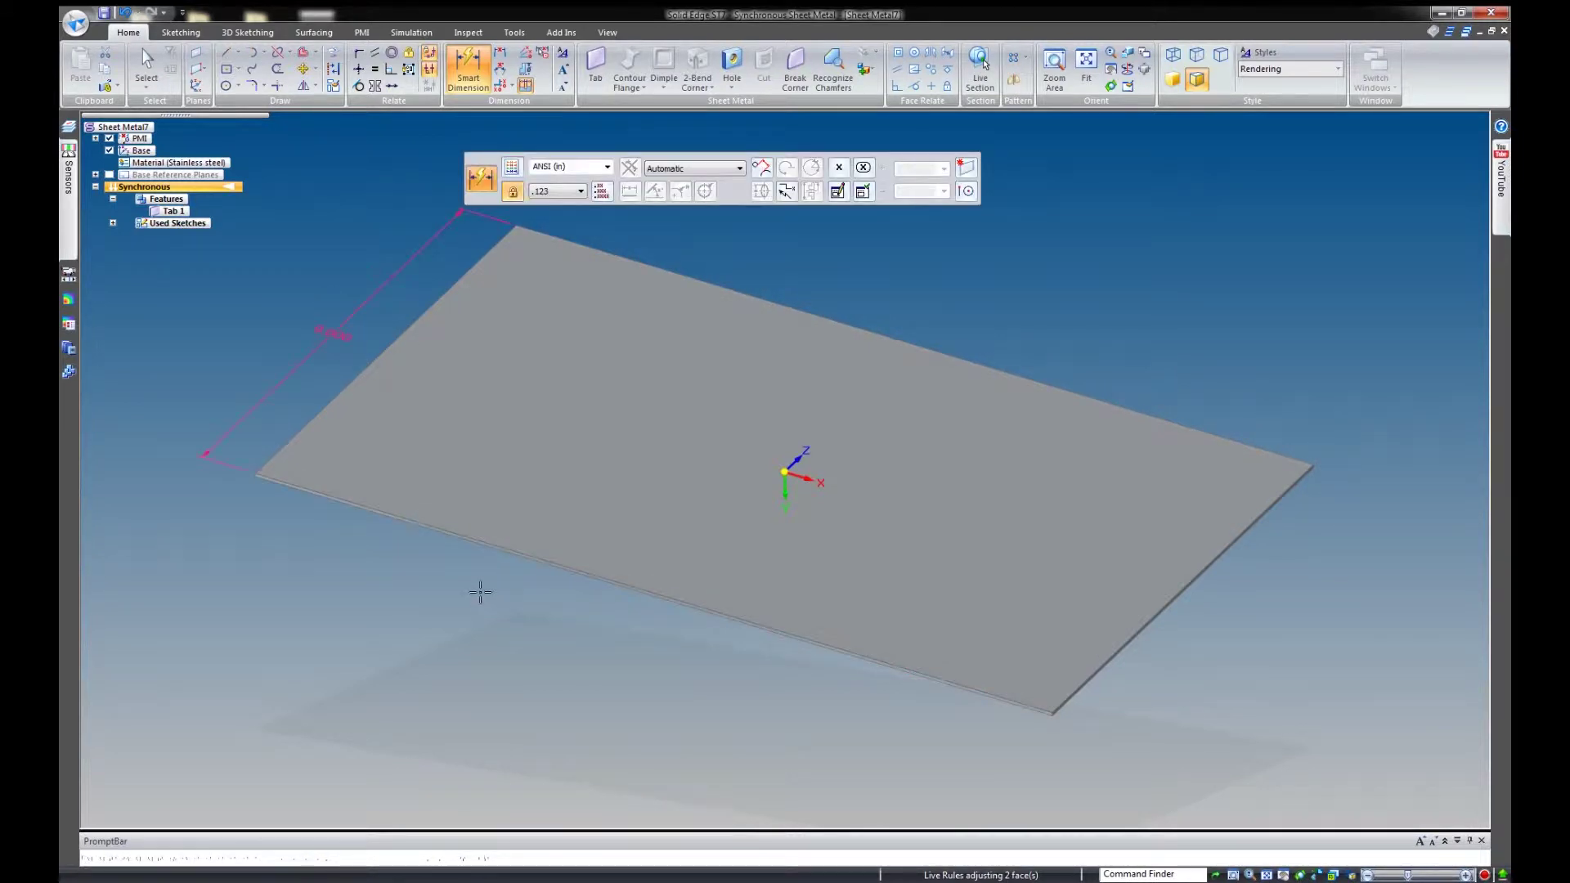
Dimension the plate's long side and set it to 18 in, applying the change symmetrically to both ends.
click(528, 564)
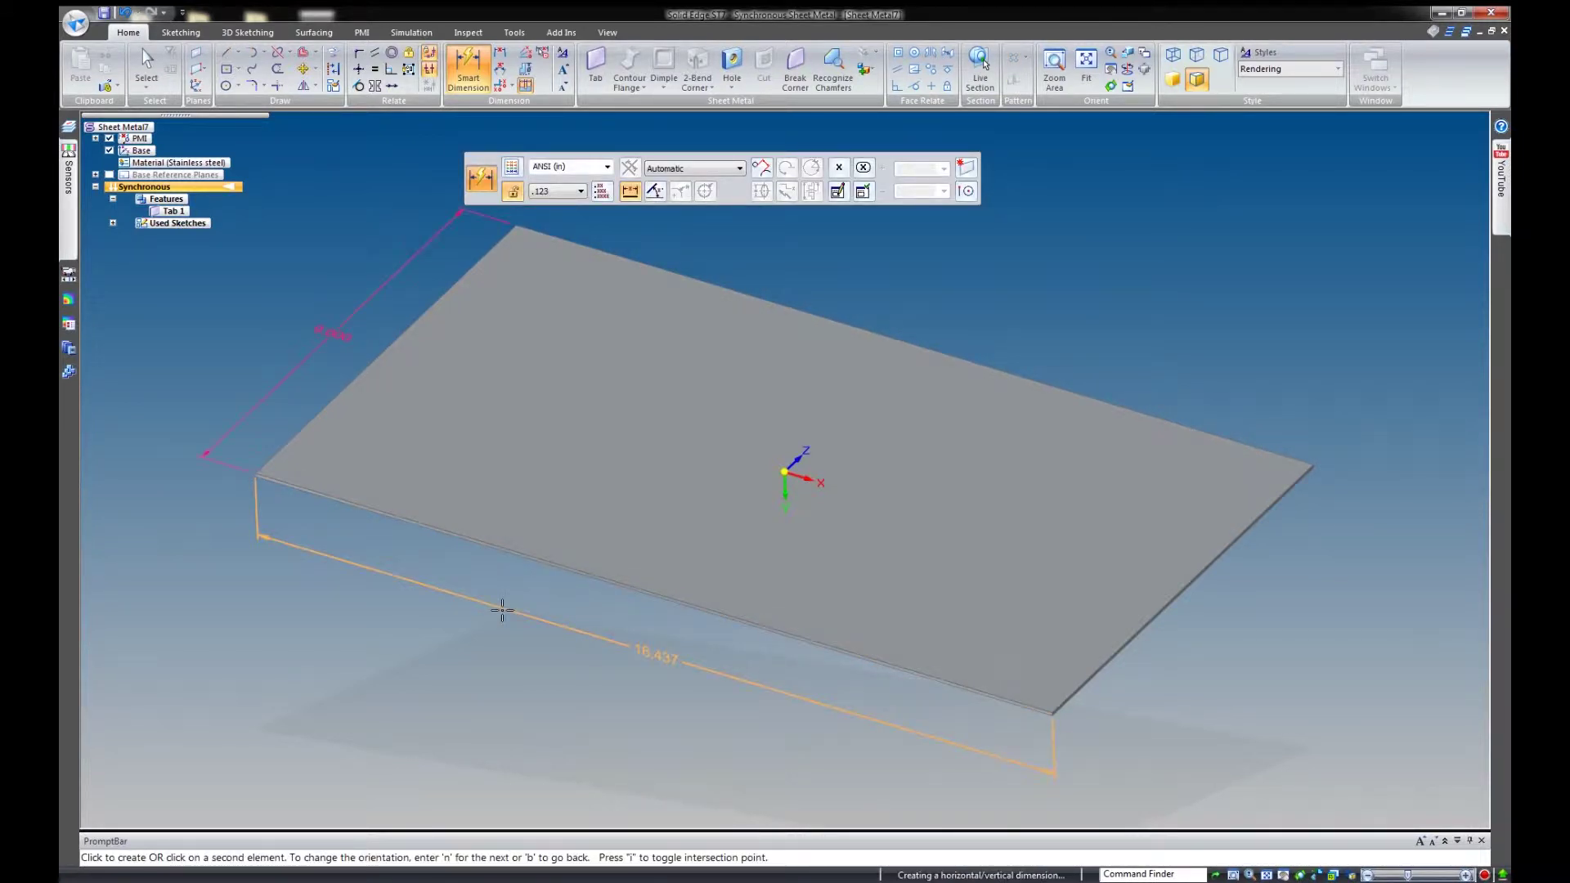
click(482, 610)
key(Escape)
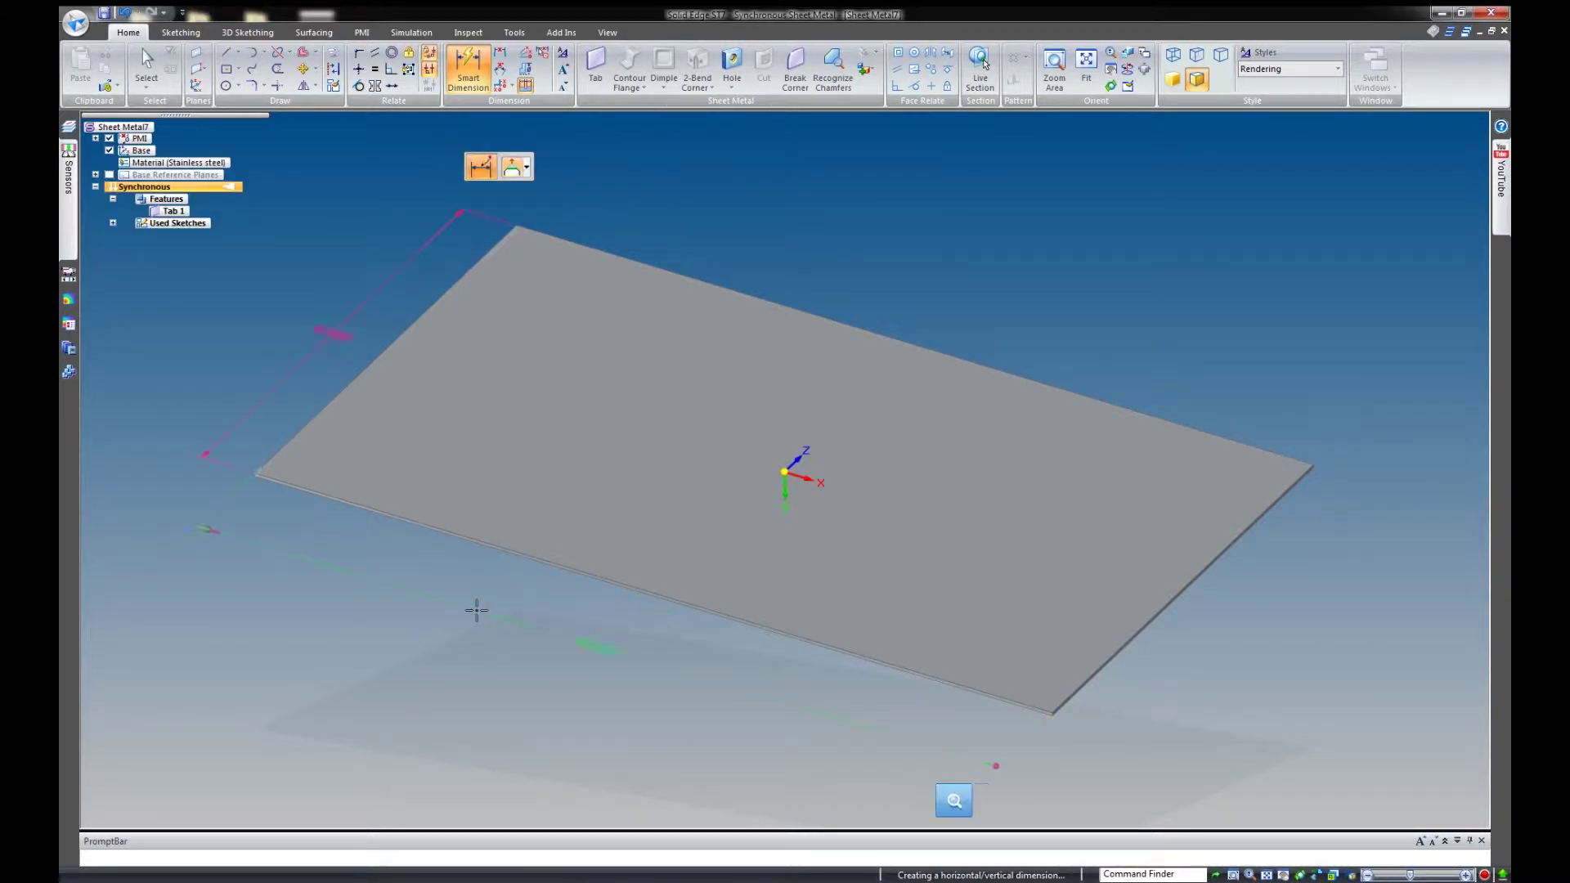
click(577, 695)
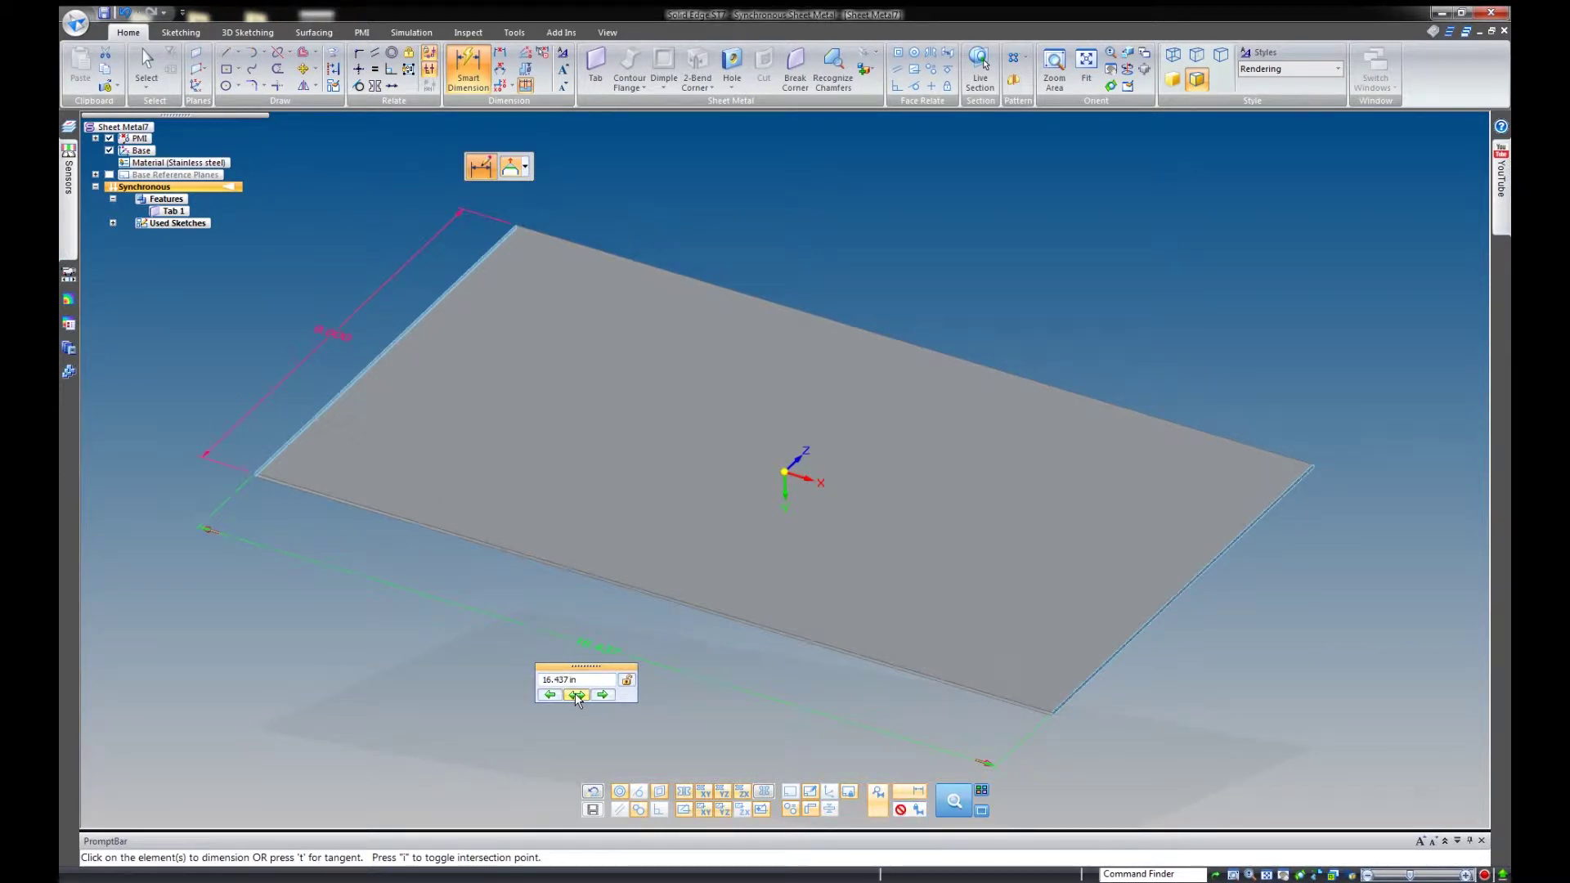
click(587, 681)
text(18)
key(Return)
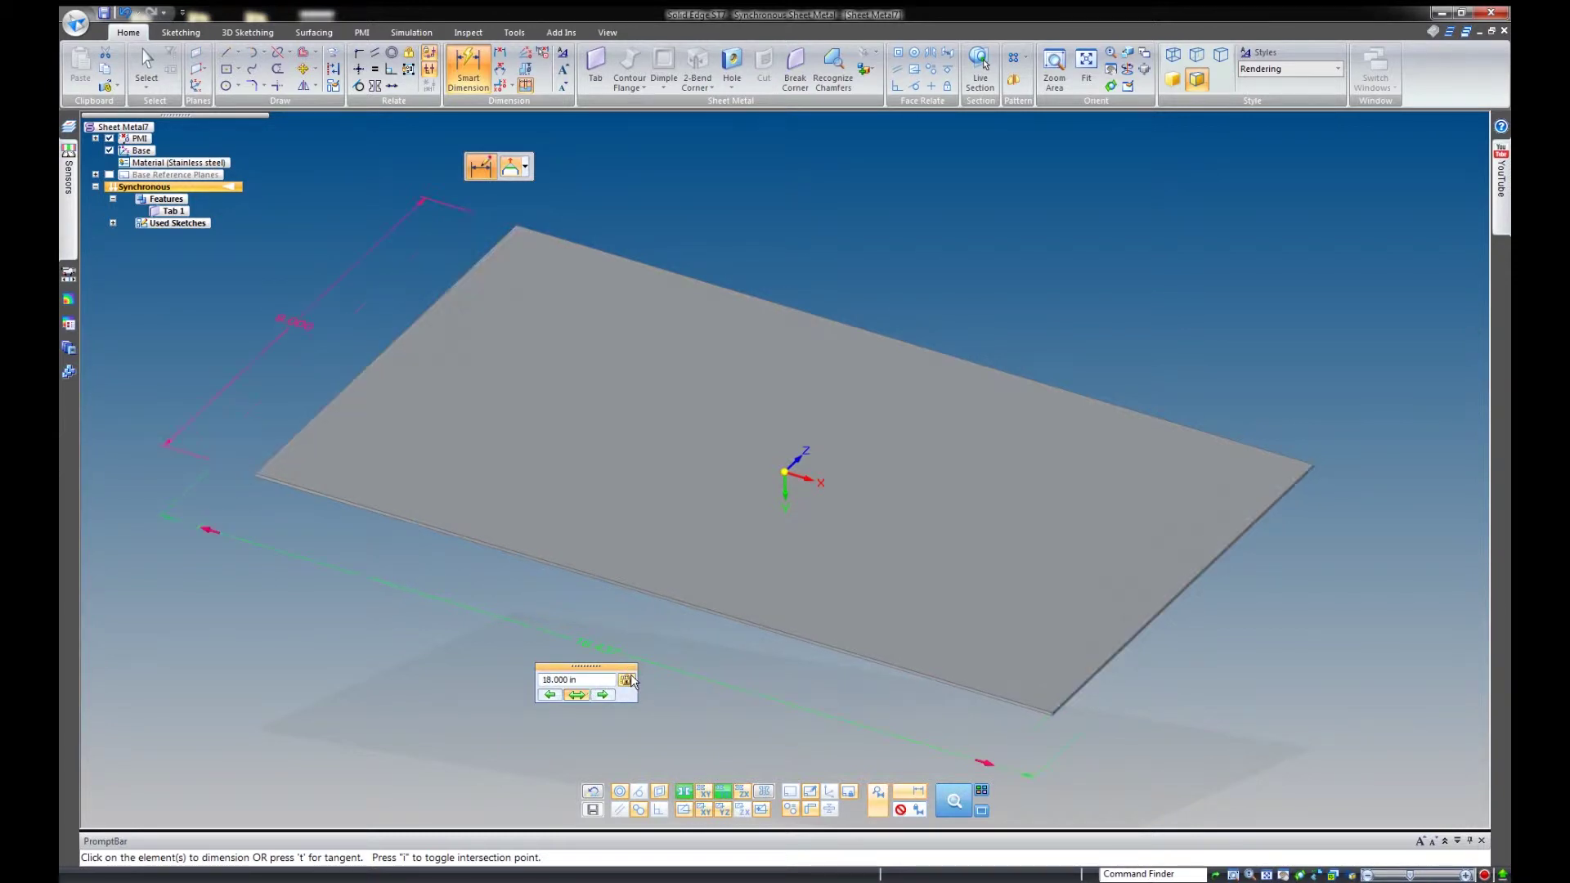
key(Escape)
key(Escape)
Open the variable table, enlarge it and move it clear of the plate's dimensions.
middle_drag(550, 690, 568, 305)
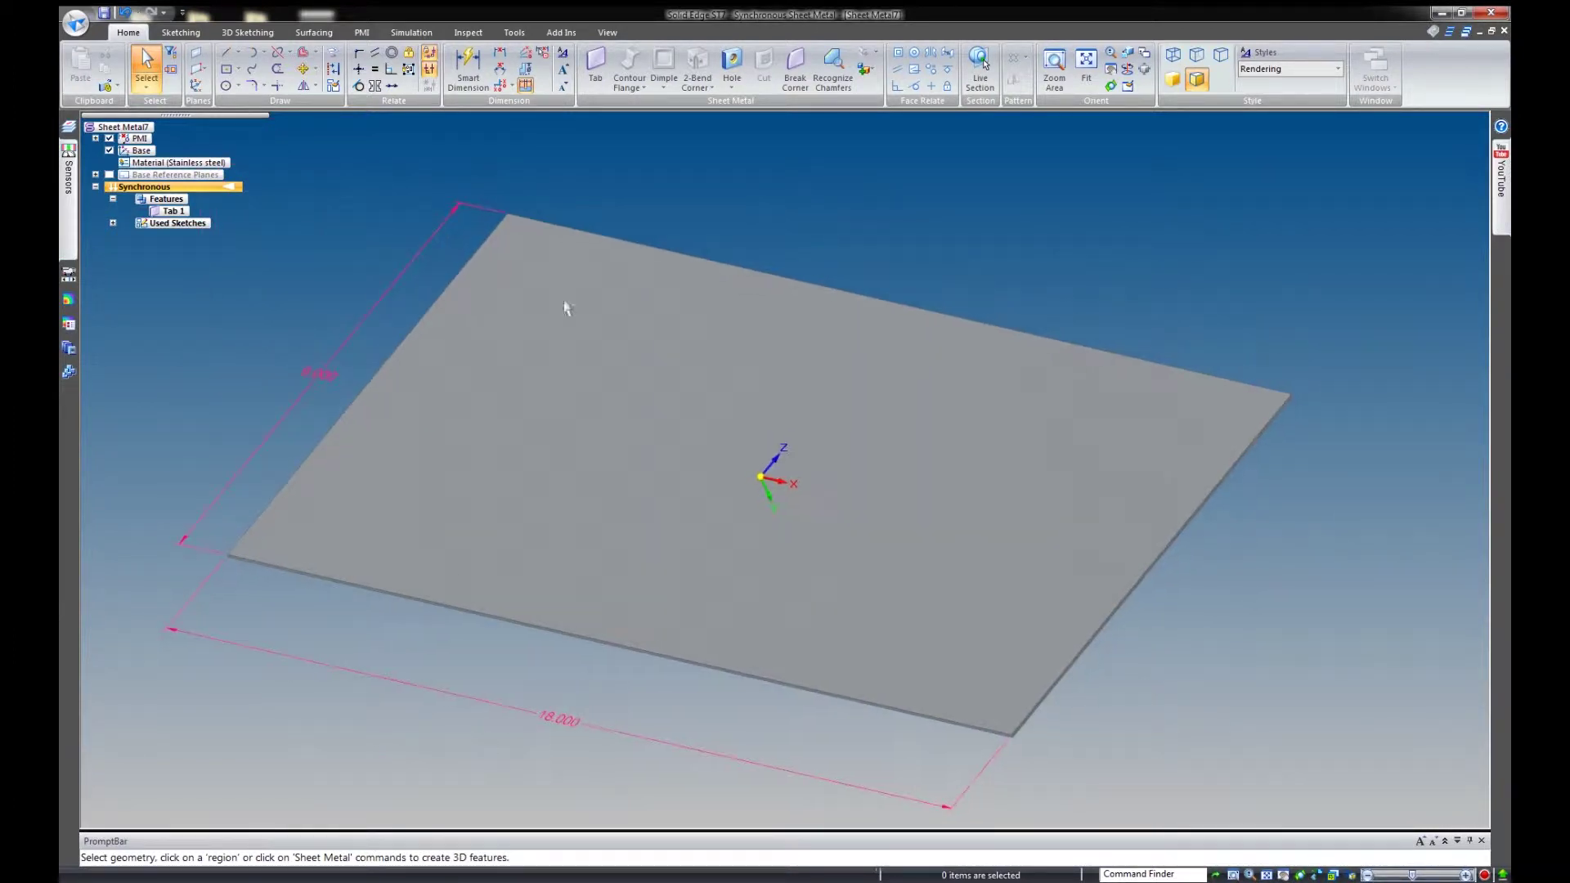
click(514, 32)
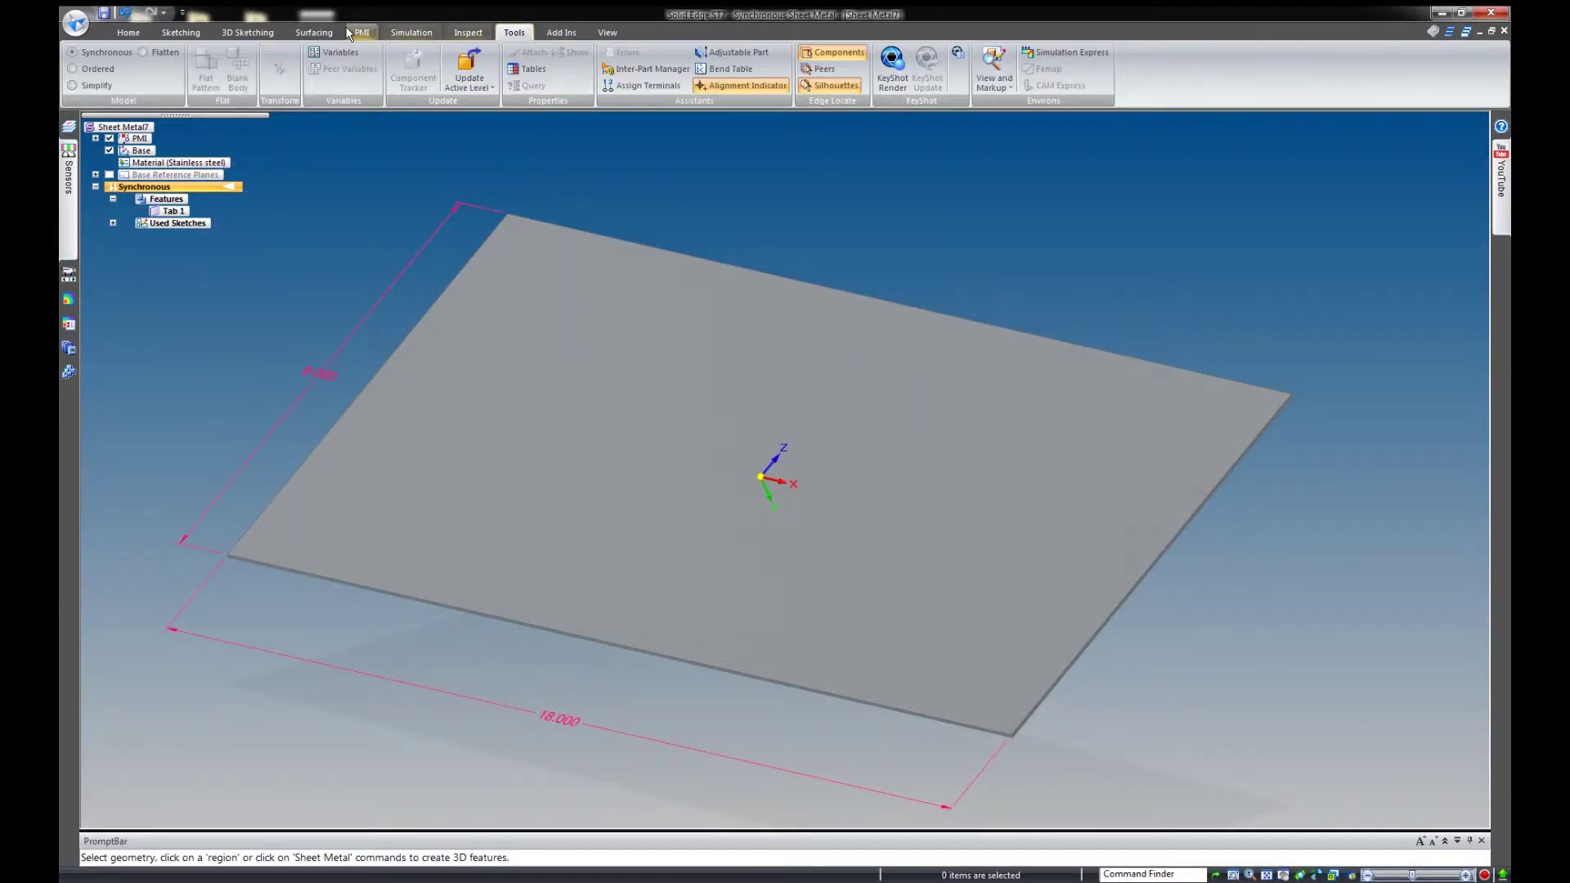
click(345, 55)
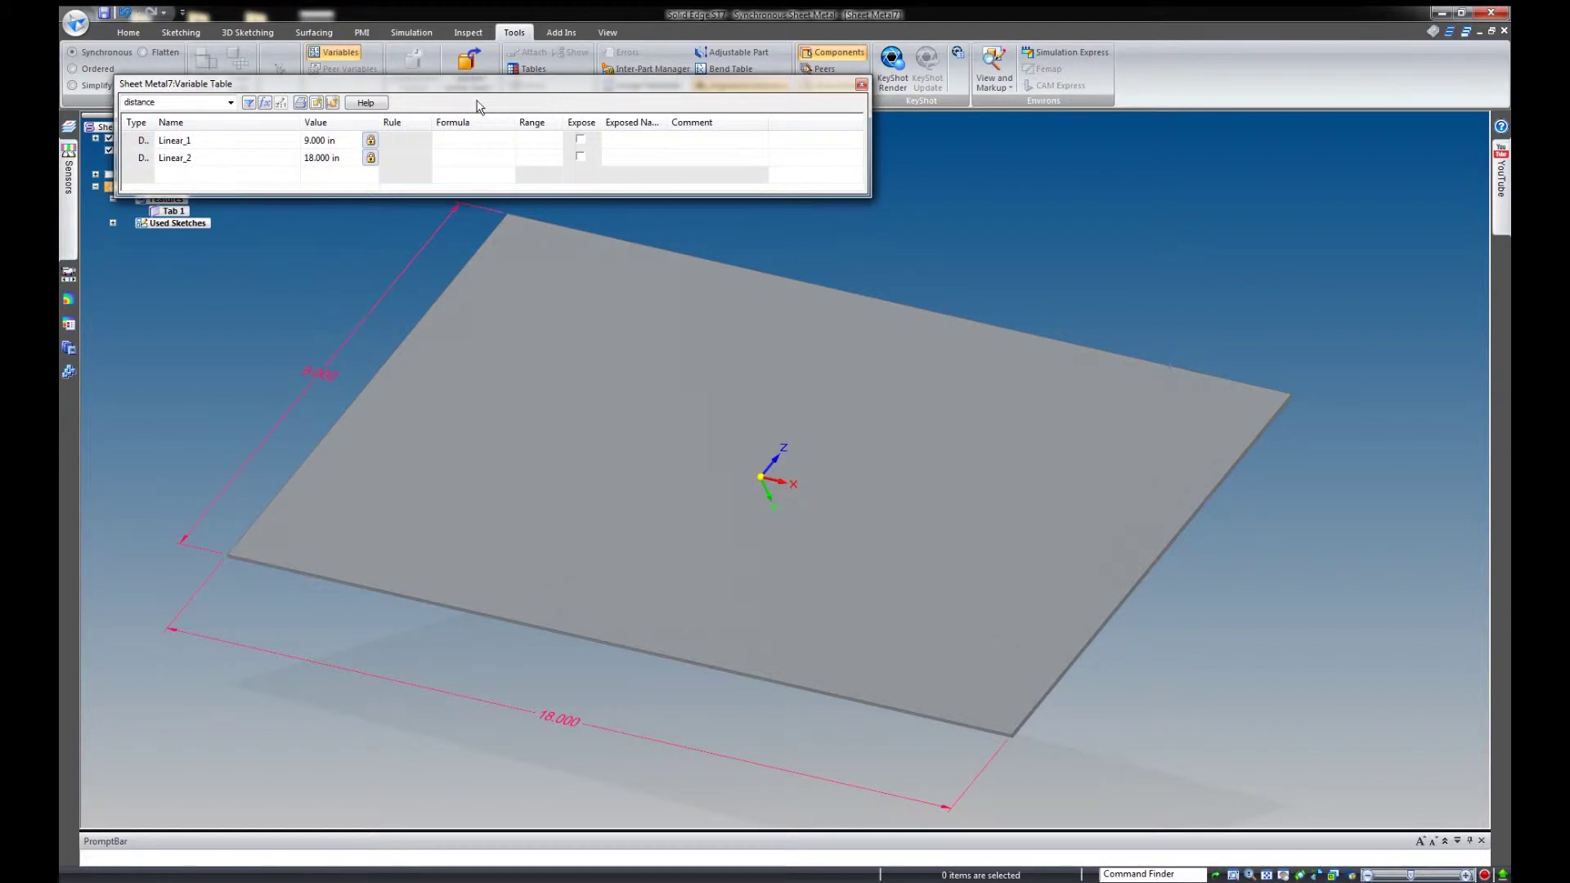
drag(509, 194, 517, 315)
drag(653, 92, 1091, 119)
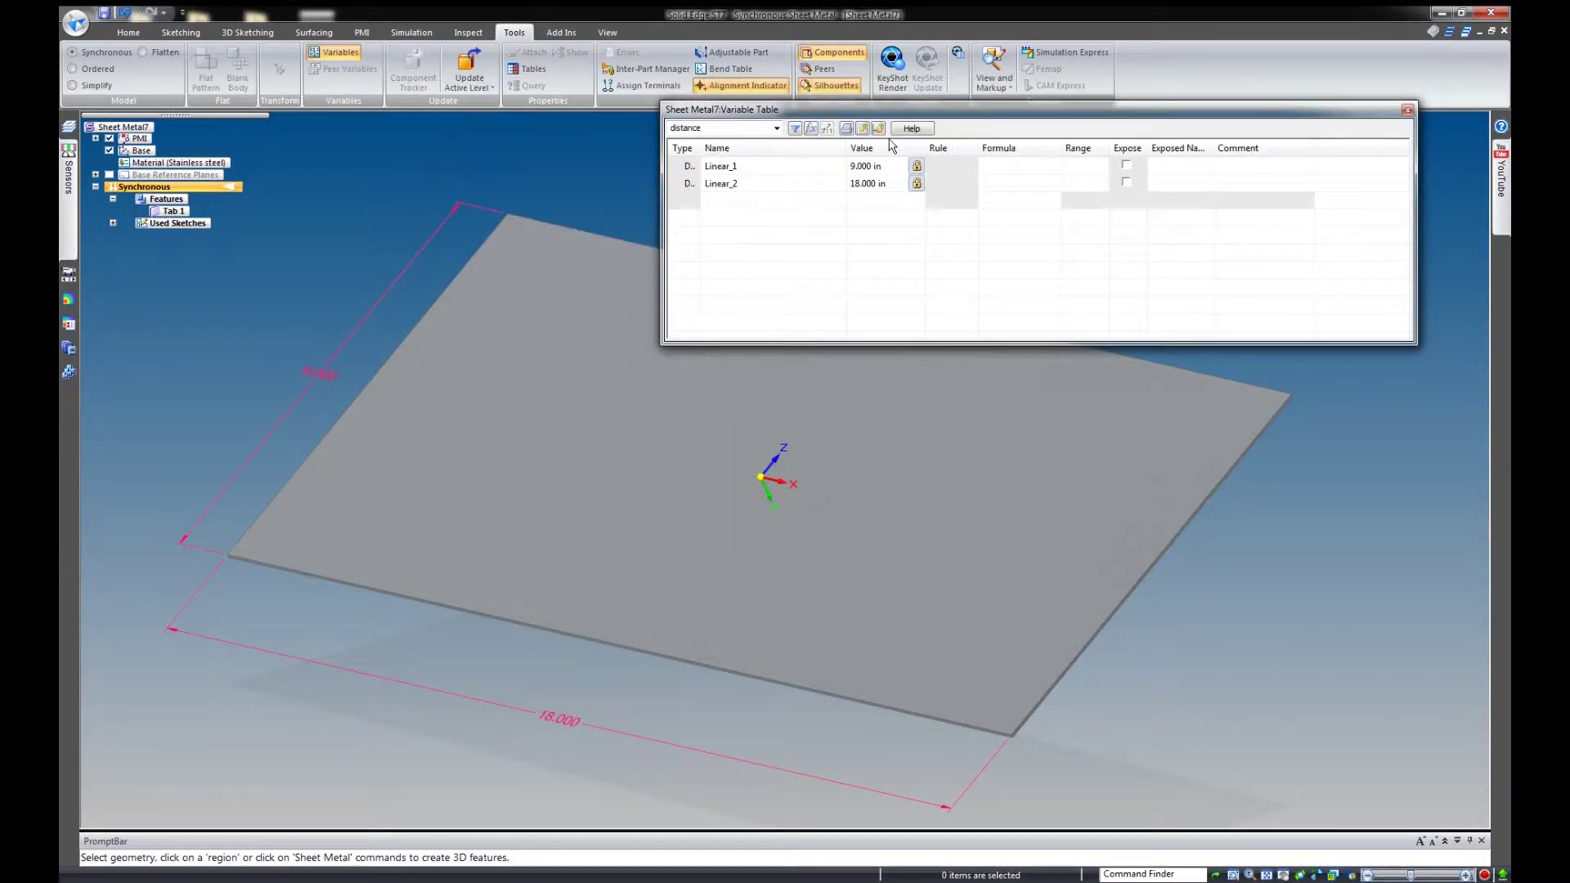
Filter the variable table to variables named by both users and the system, and review the sheet metal variables.
click(794, 128)
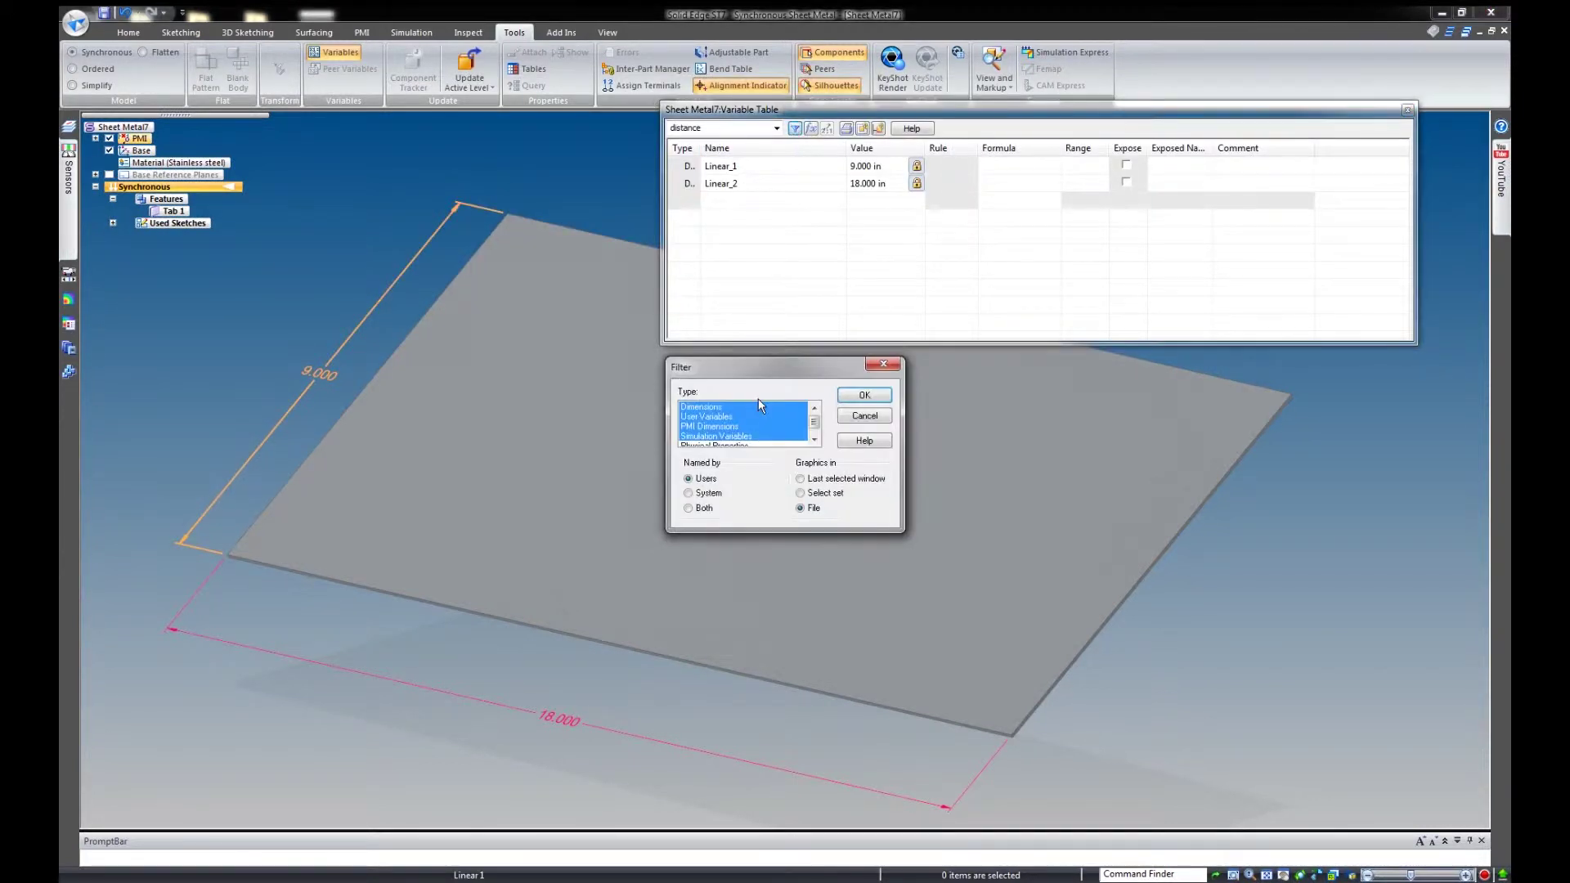
click(704, 508)
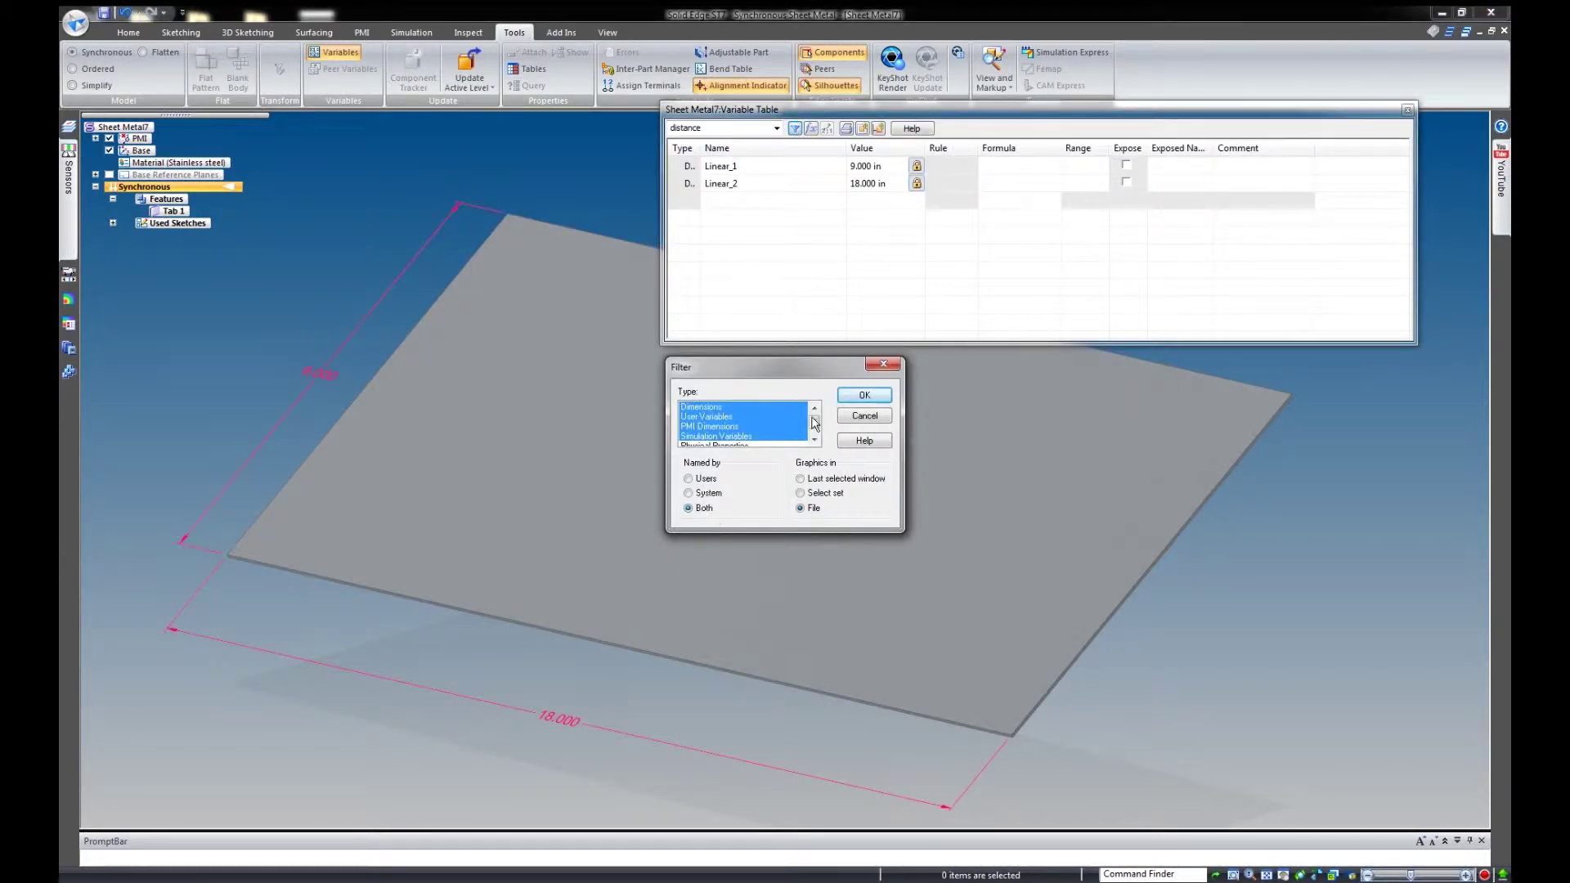
click(864, 395)
drag(1399, 241, 1398, 312)
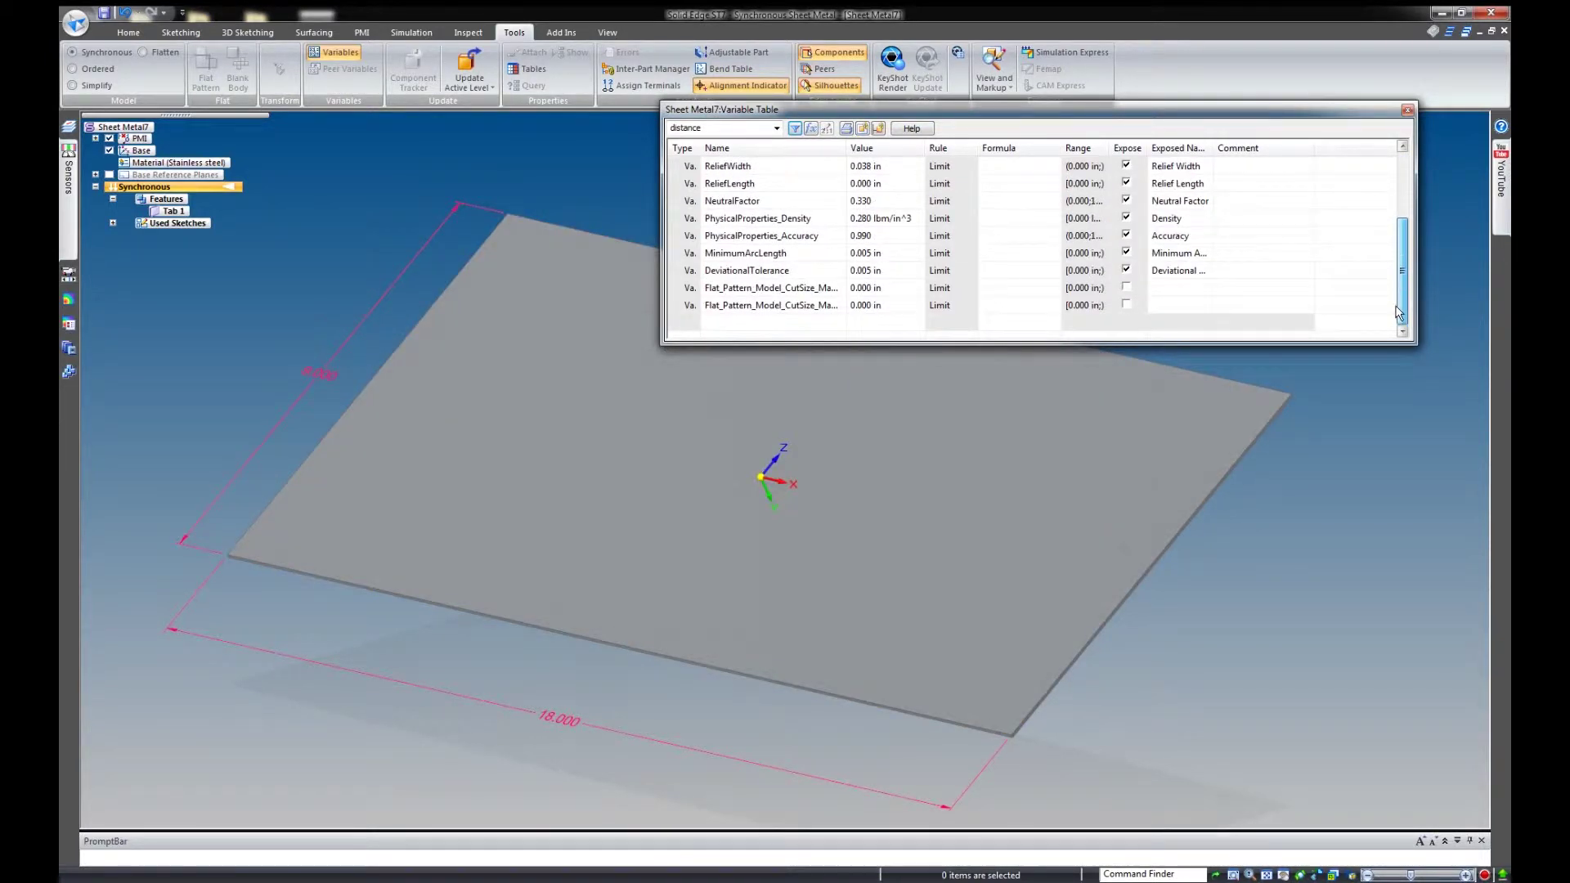
mouse_move(1398, 304)
mouse_down()
mouse_move(1398, 272)
mouse_move(1398, 302)
mouse_move(1400, 285)
mouse_up()
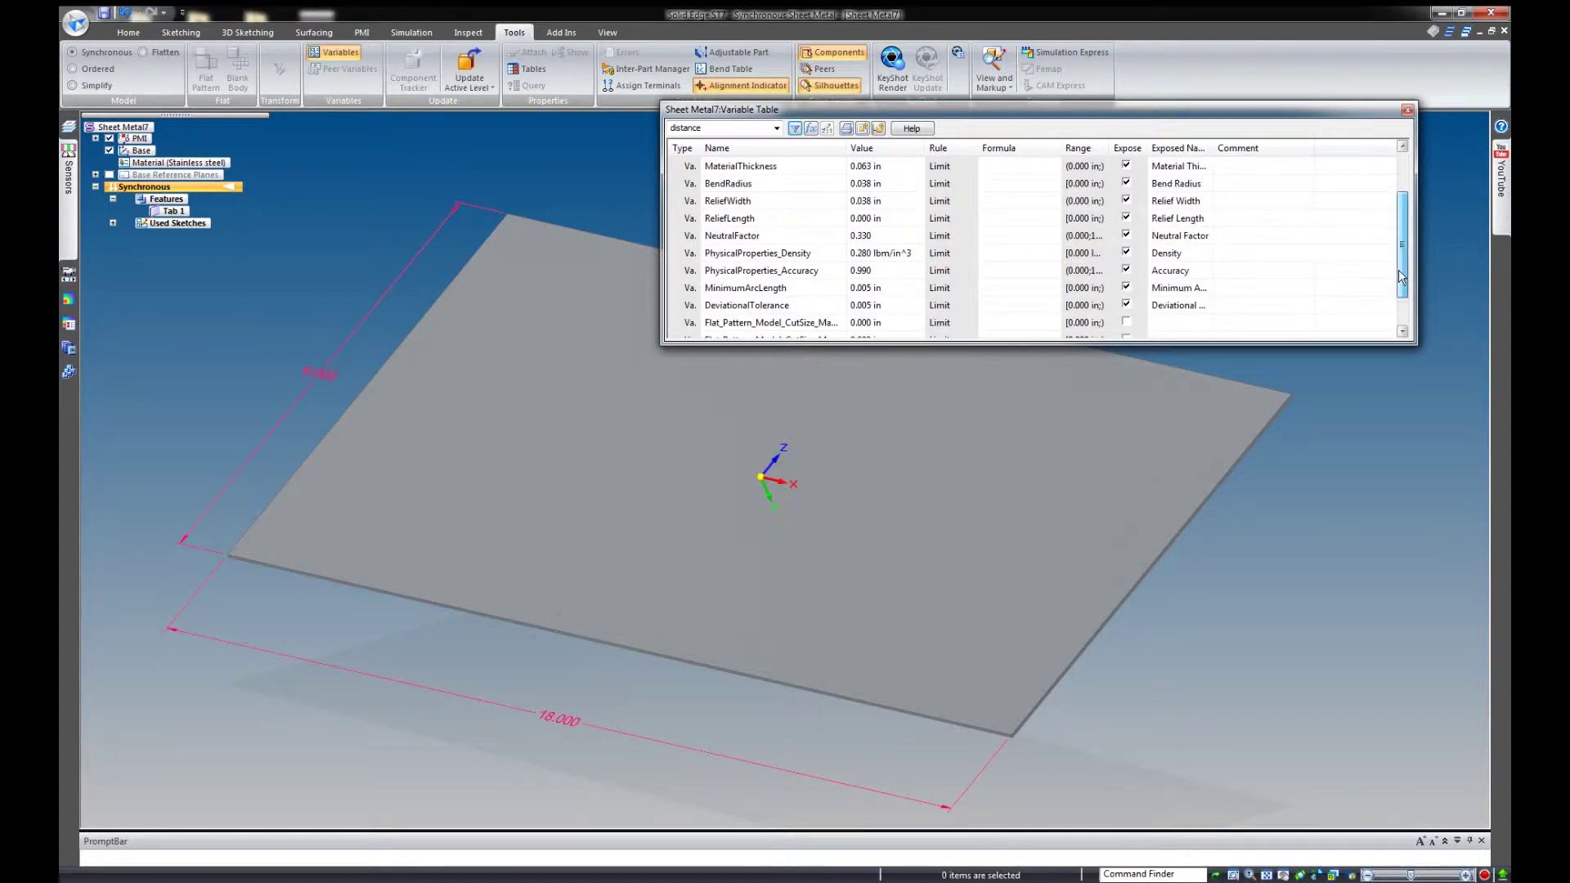
Restrict the variable table filter to variables named by users again.
click(794, 129)
click(712, 478)
click(865, 395)
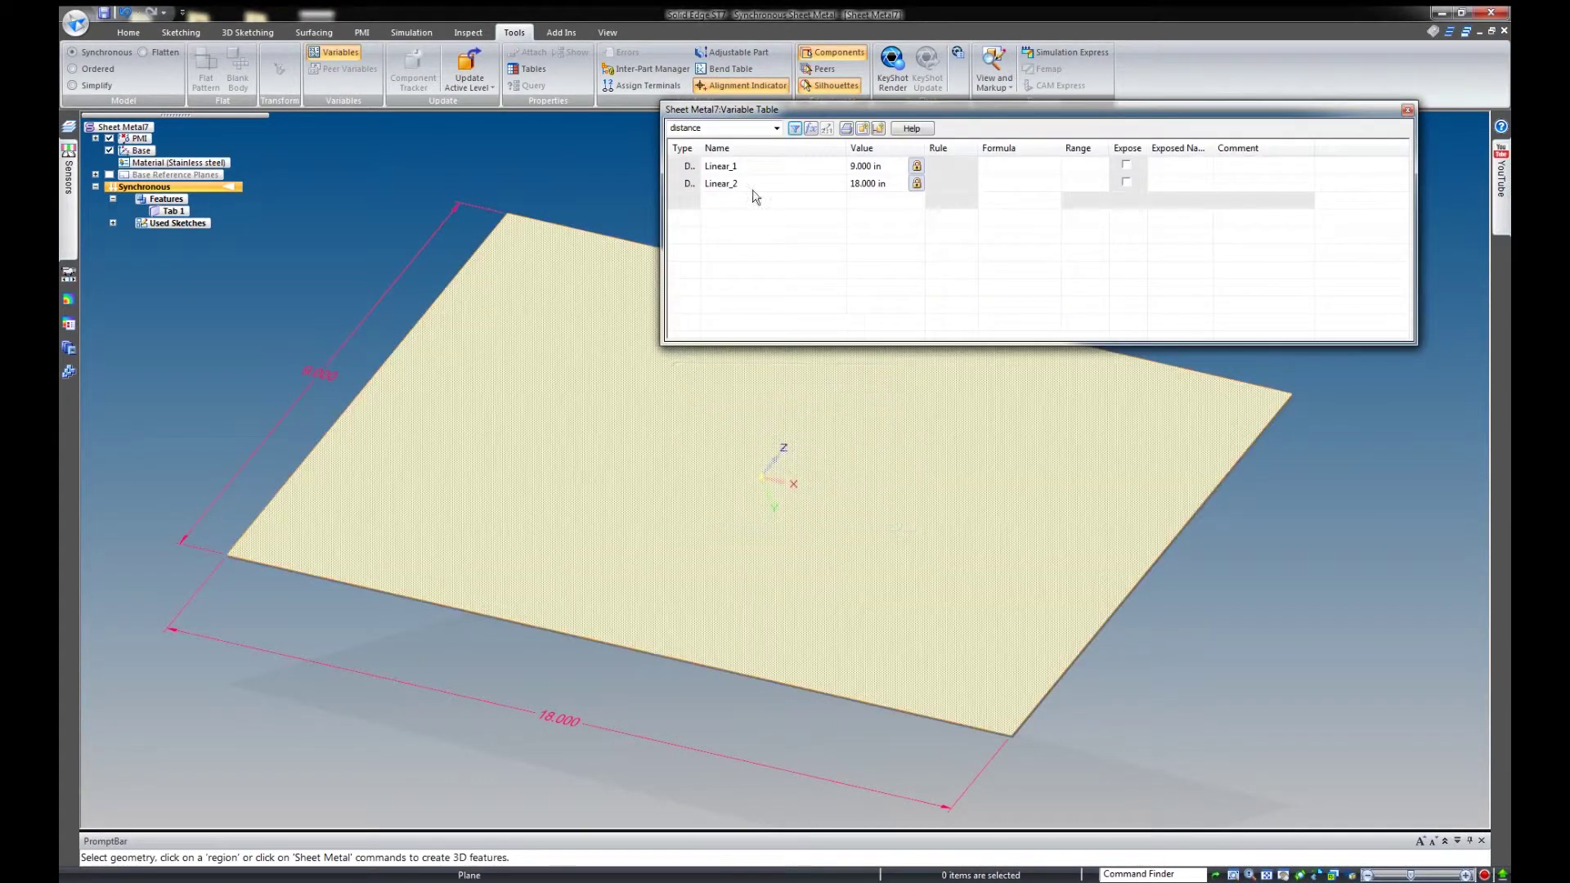
Rename the variable Linear_1 as Width.
click(740, 165)
drag(749, 168, 680, 172)
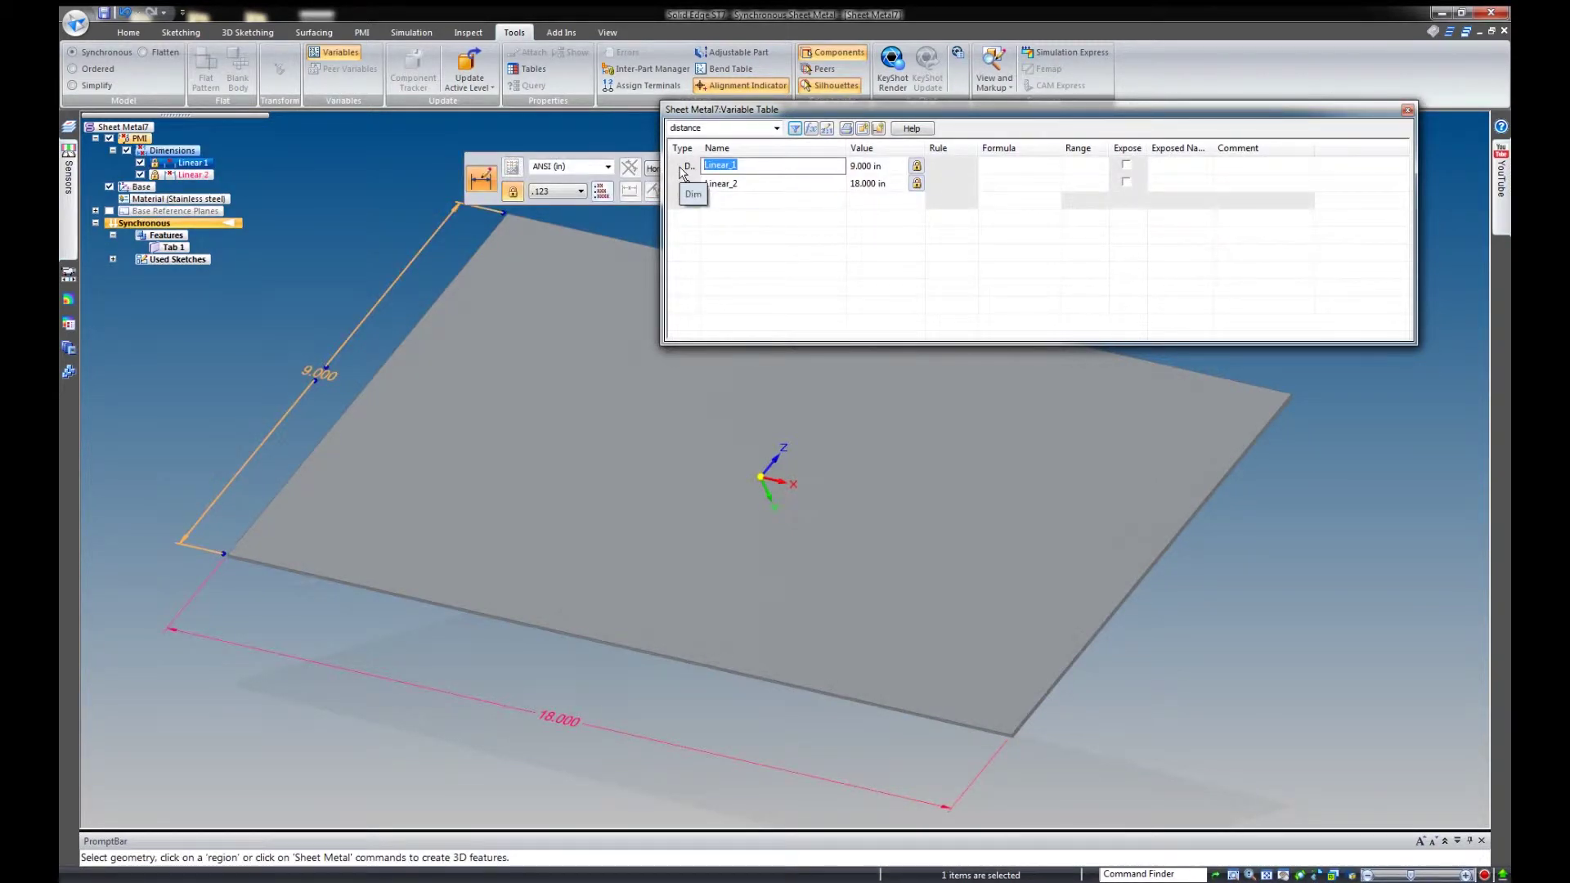
text(L)
text(idth)
key(Return)
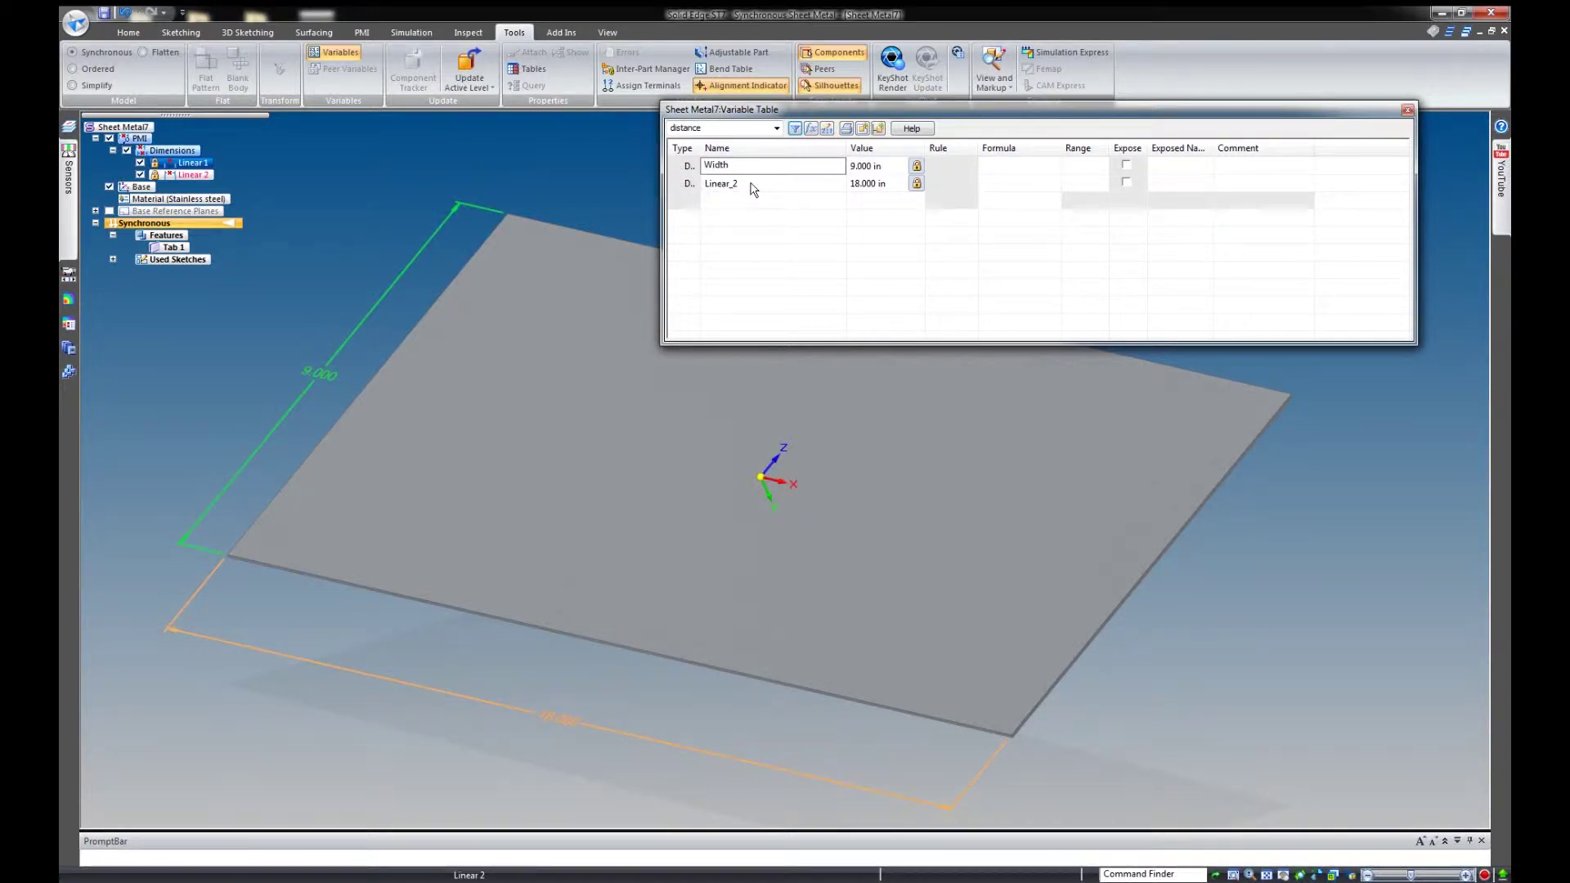
Rename the variable Linear_2 as Length.
click(753, 189)
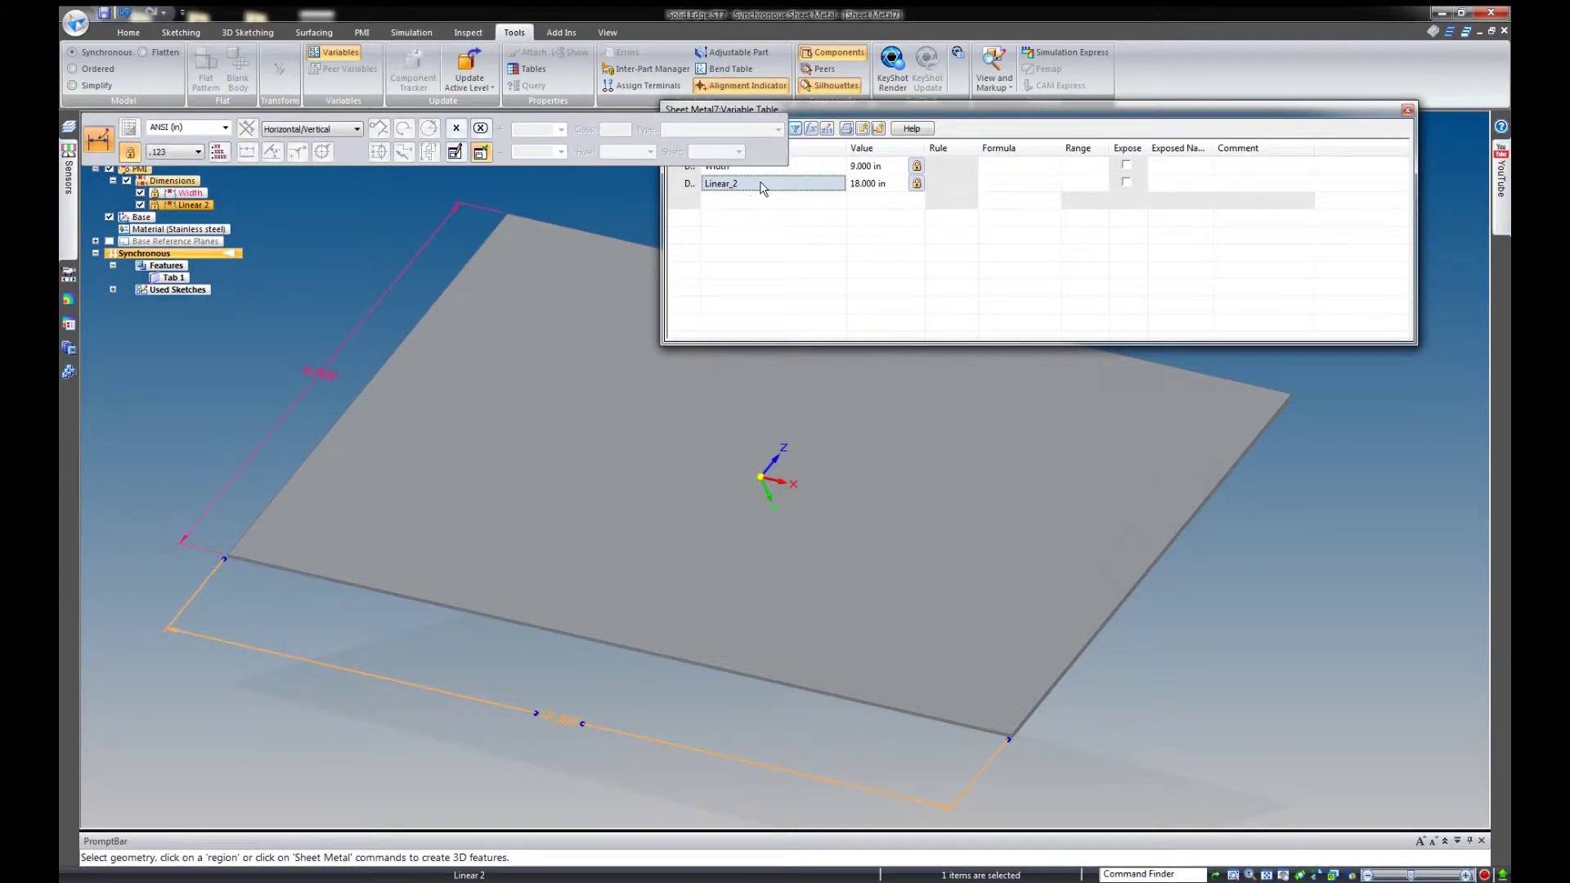
click(760, 187)
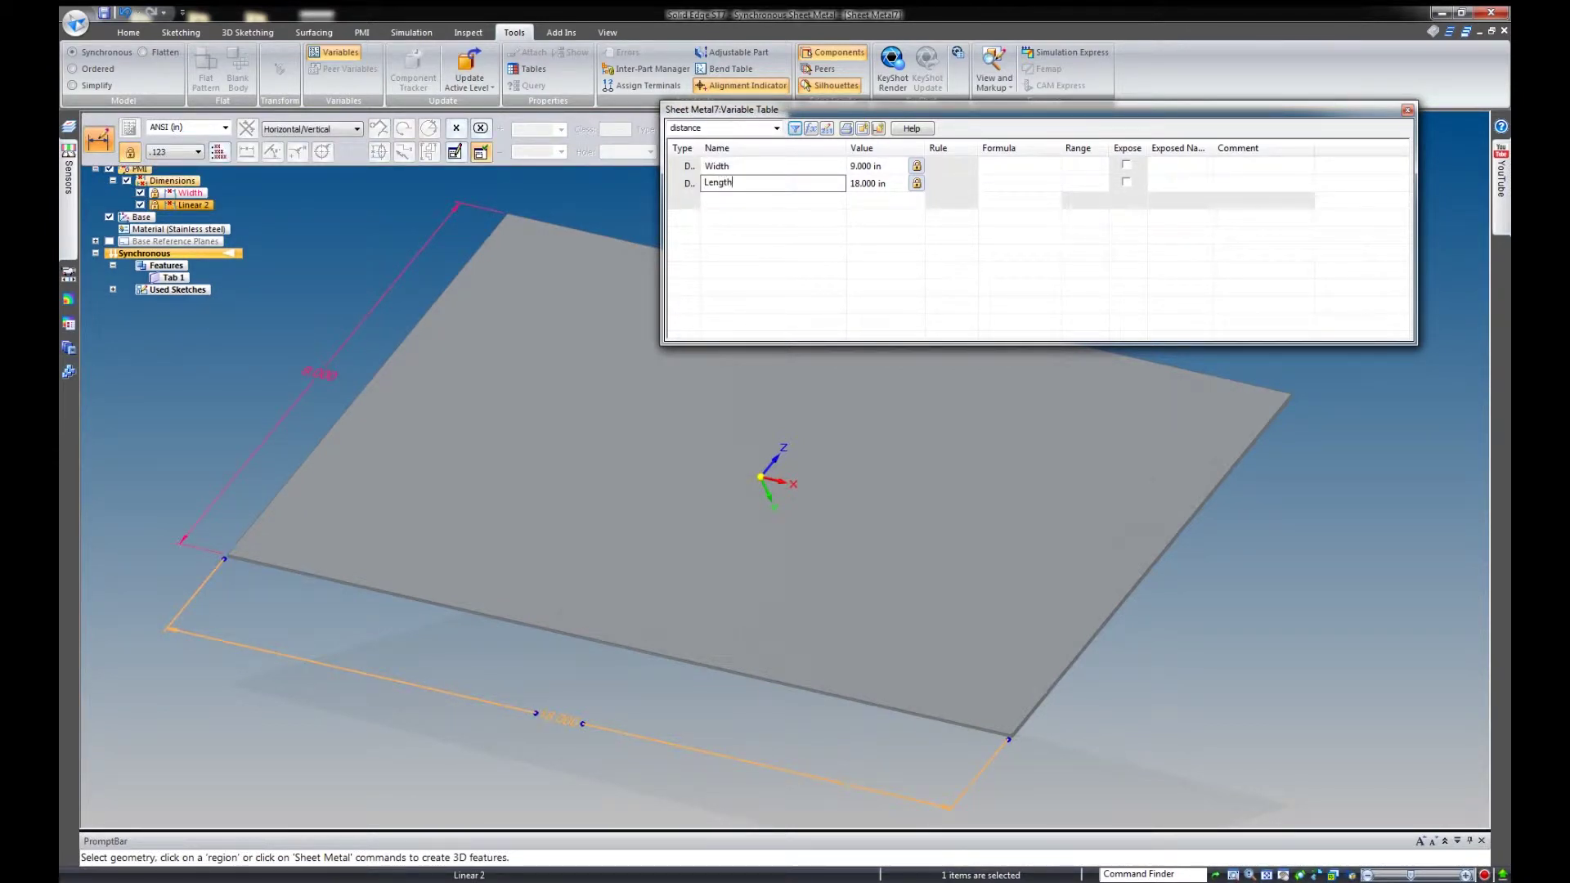
key(Return)
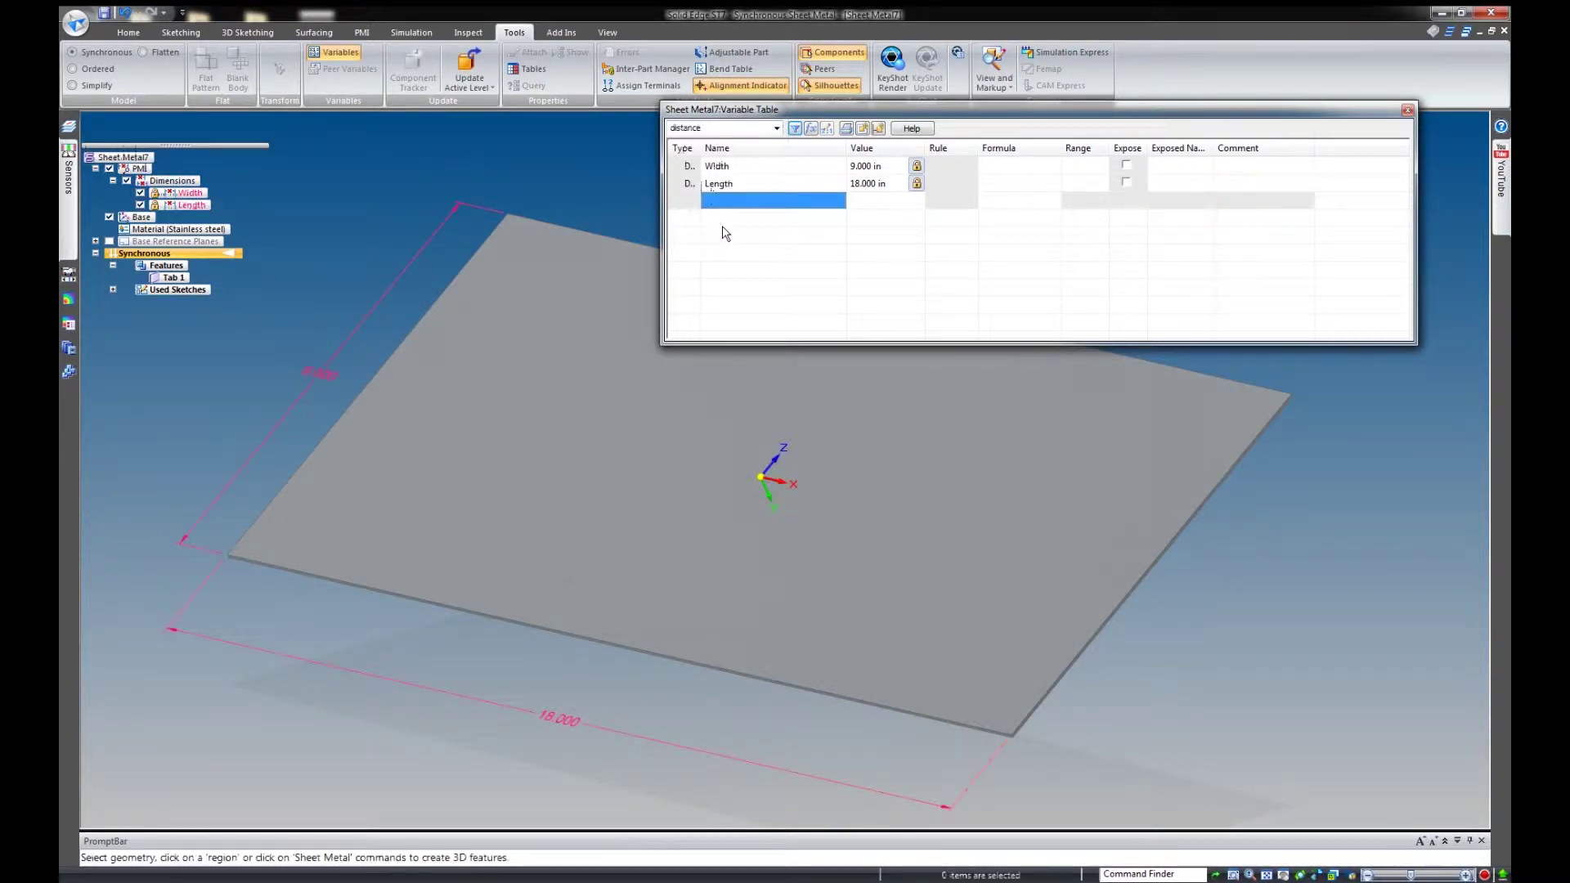
Display all plate dimensions as formulas, then as names only, and return them to showing values.
drag(981, 115, 983, 152)
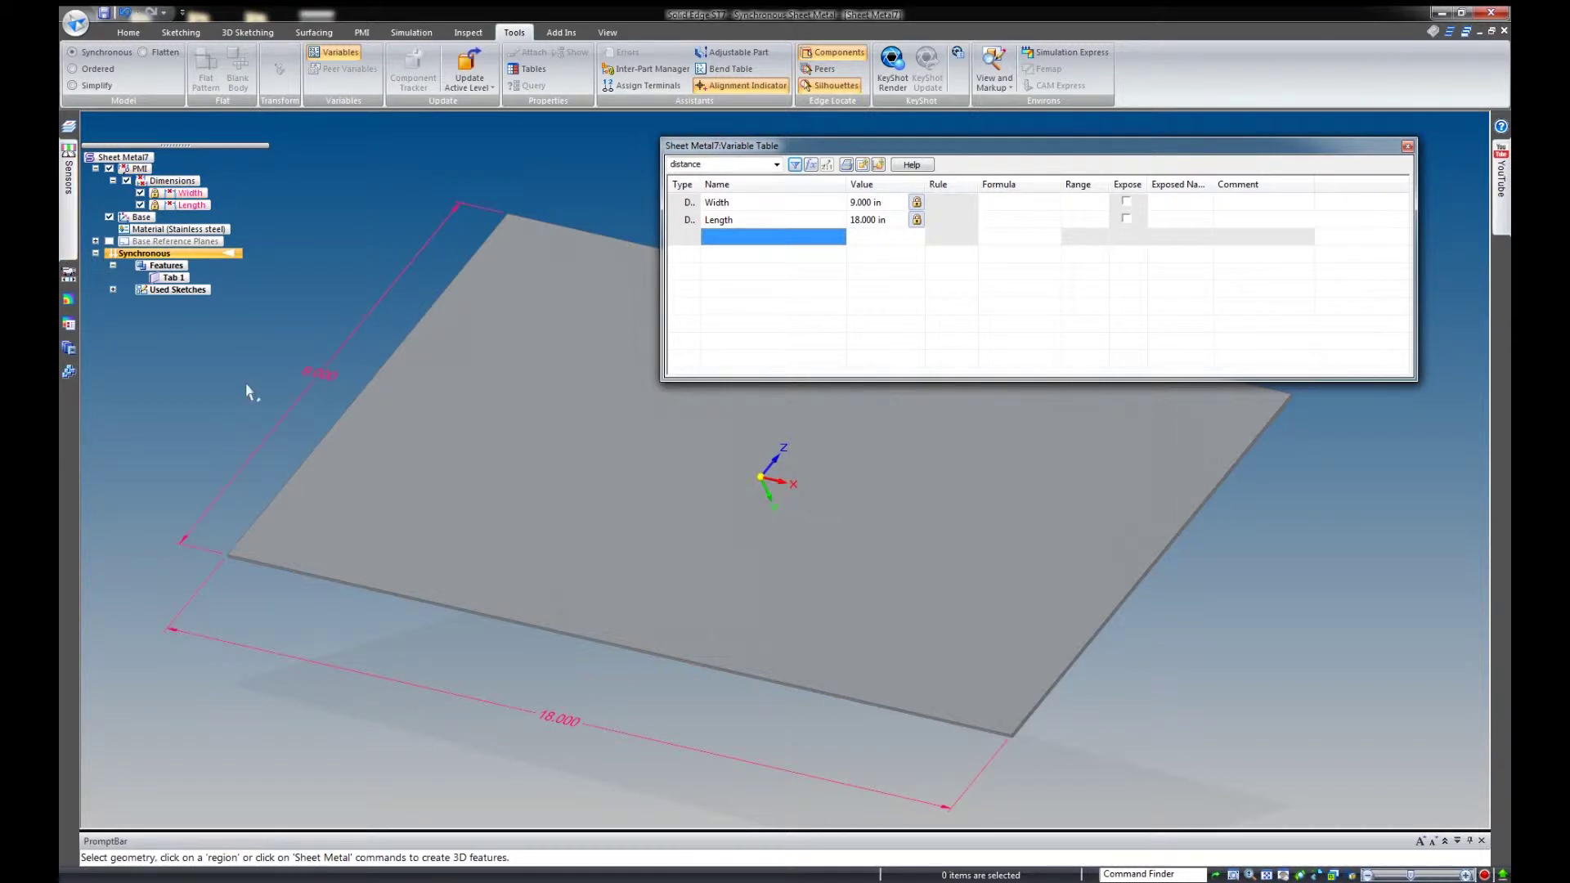
right_click(316, 370)
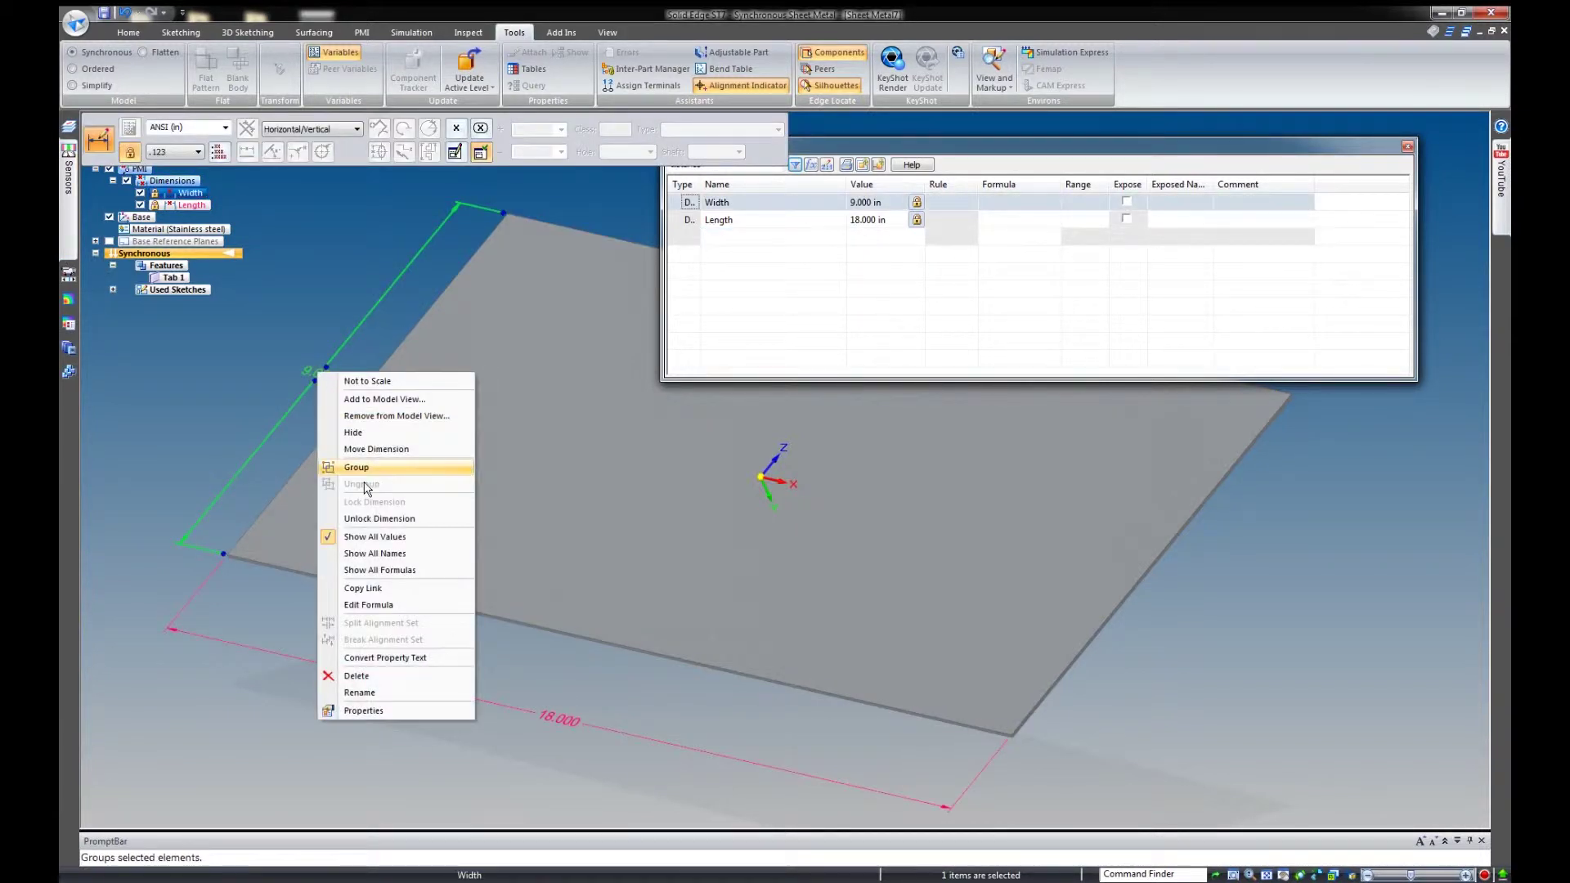
click(384, 570)
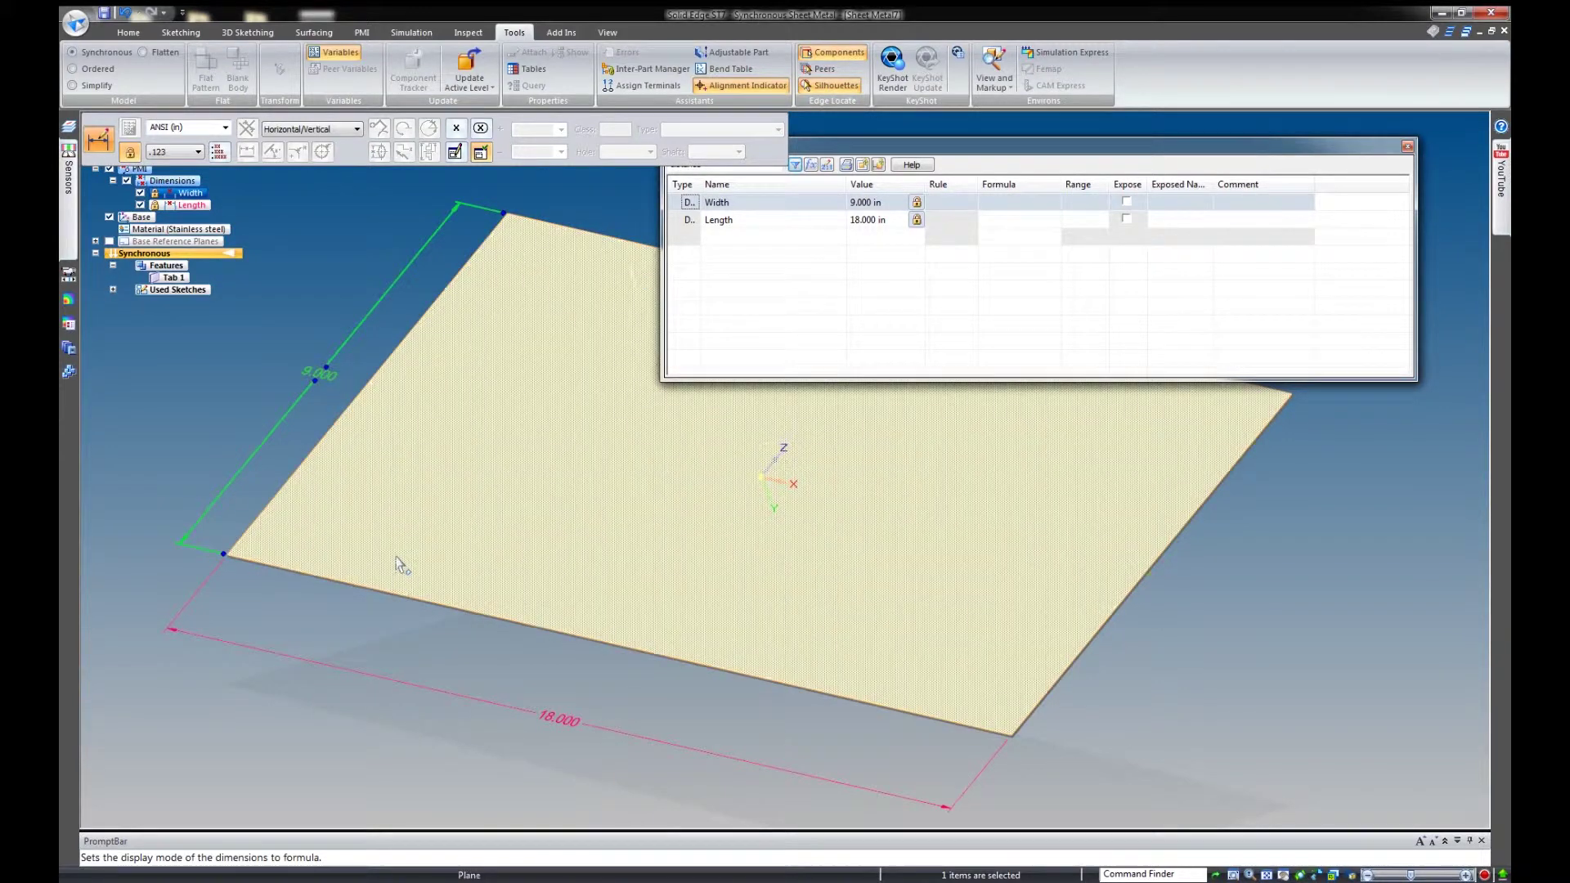
right_click(333, 394)
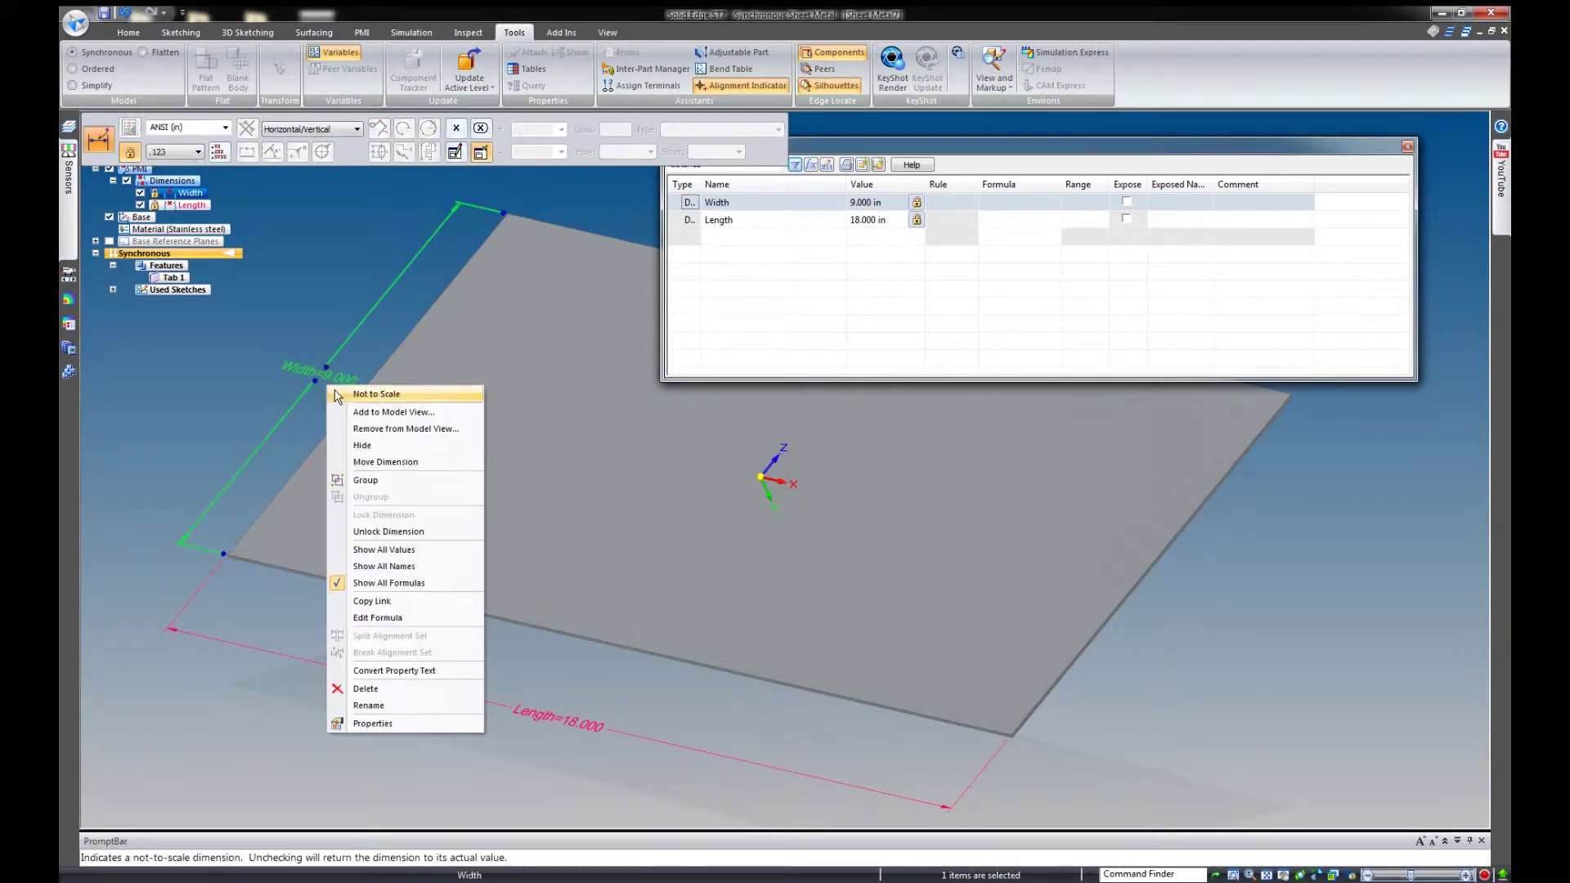
click(385, 566)
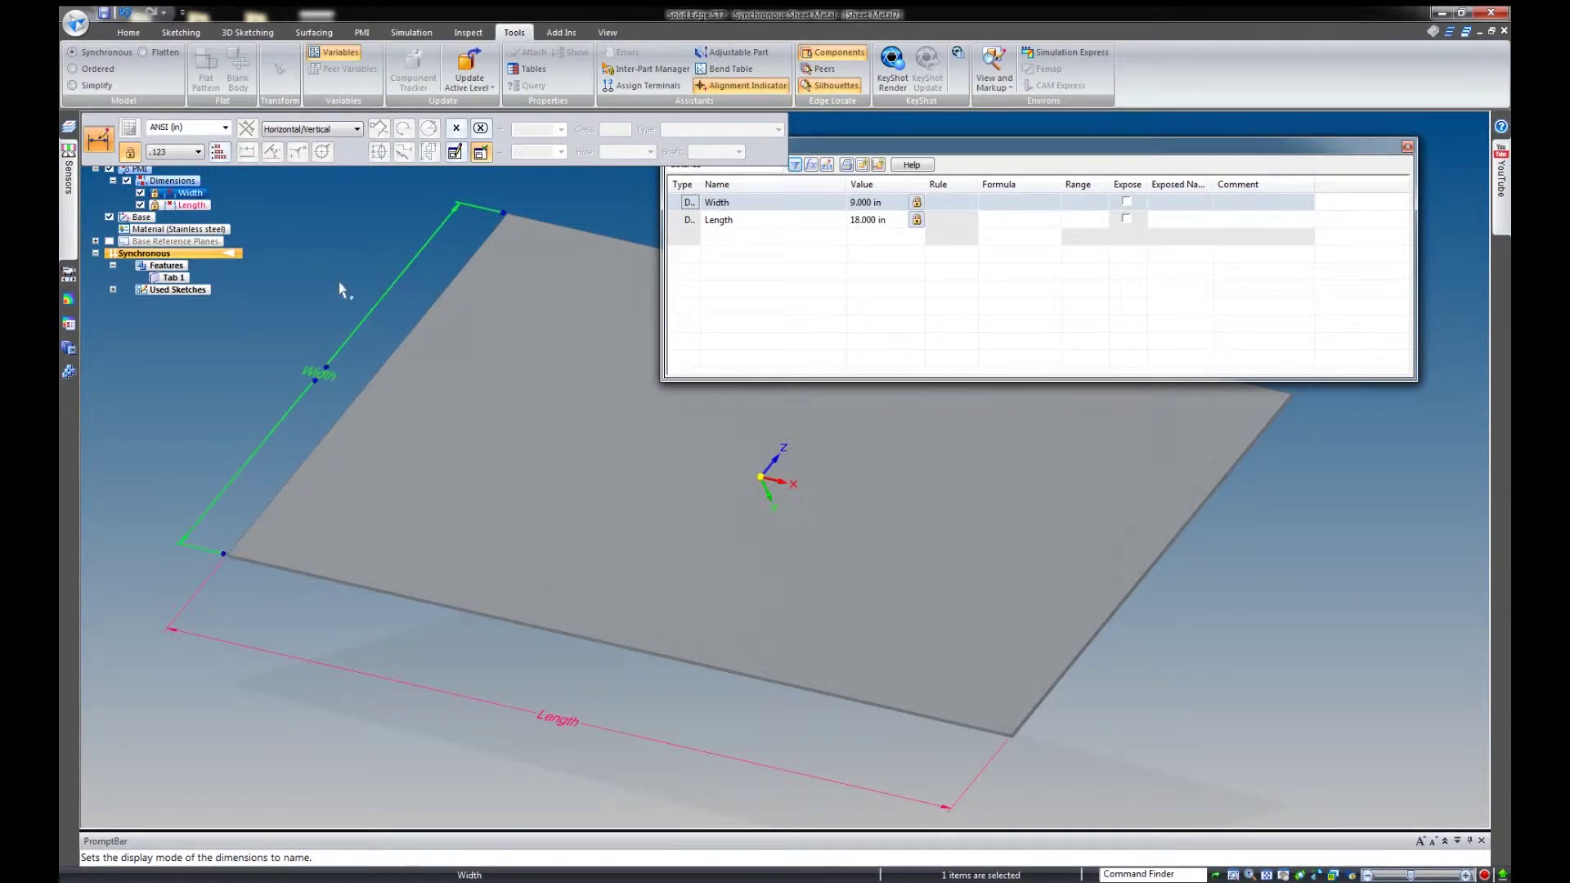
right_click(325, 378)
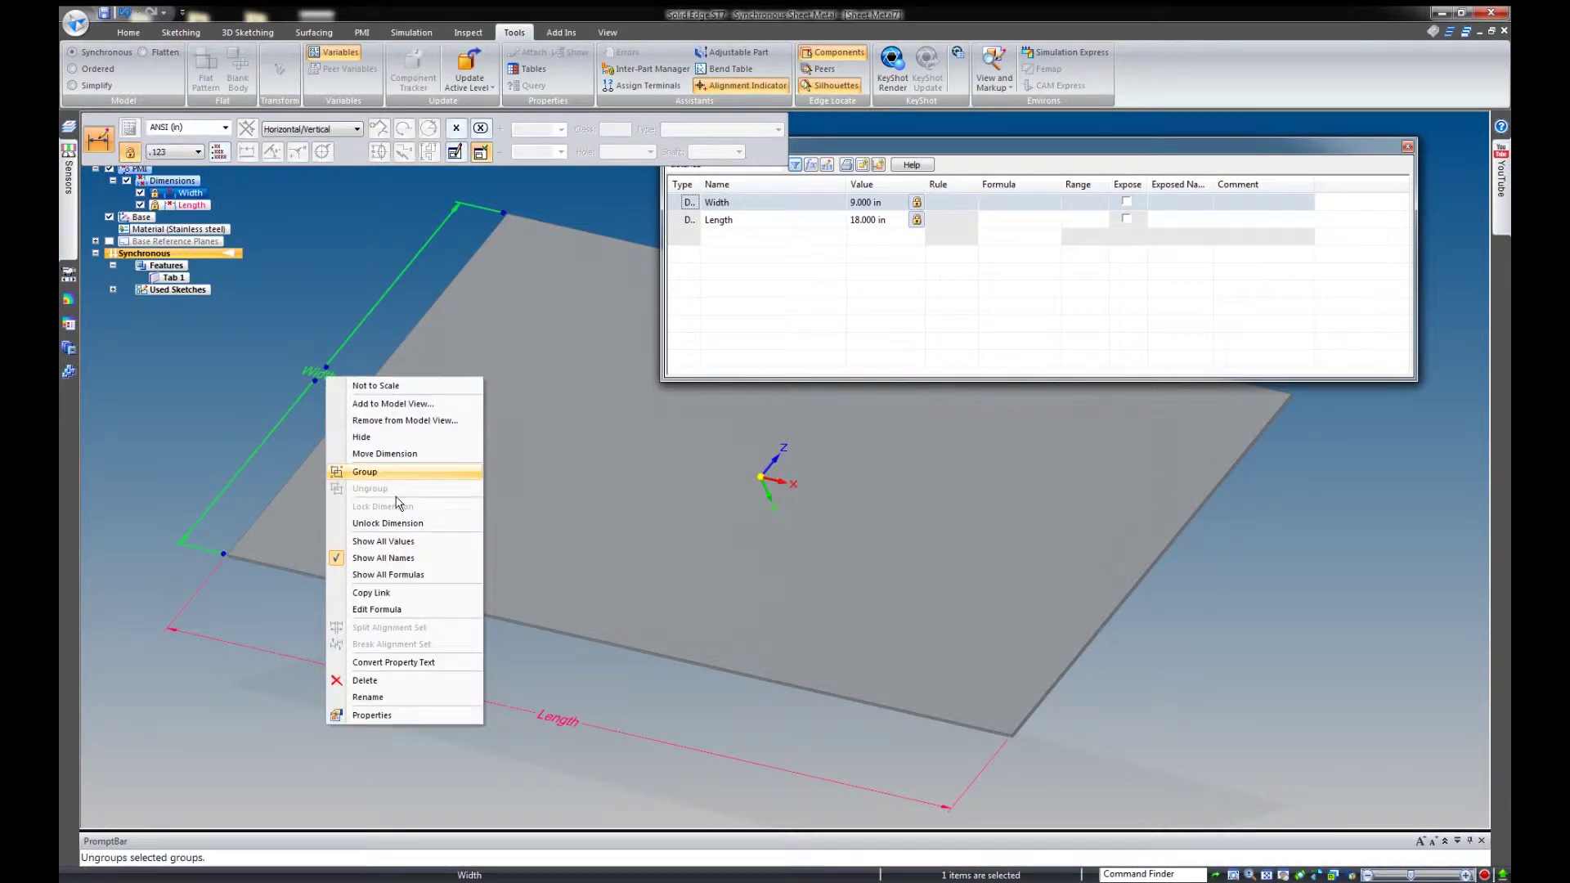
click(384, 536)
click(248, 363)
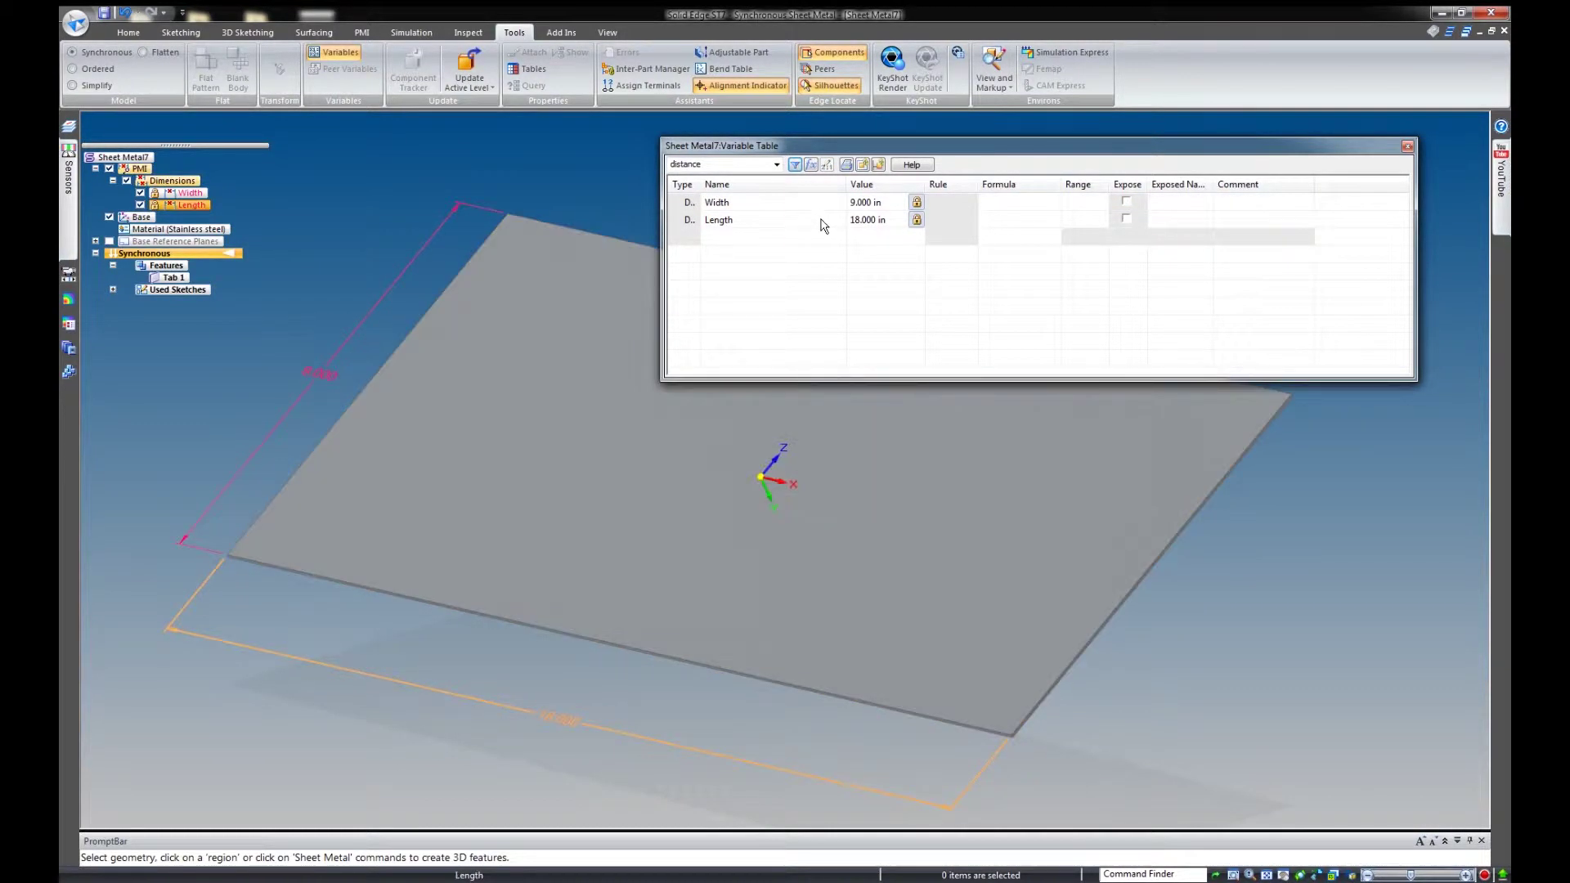
Add a rule to the Length variable limiting it to the discrete list 12;14;16;18;20.
right_click(693, 221)
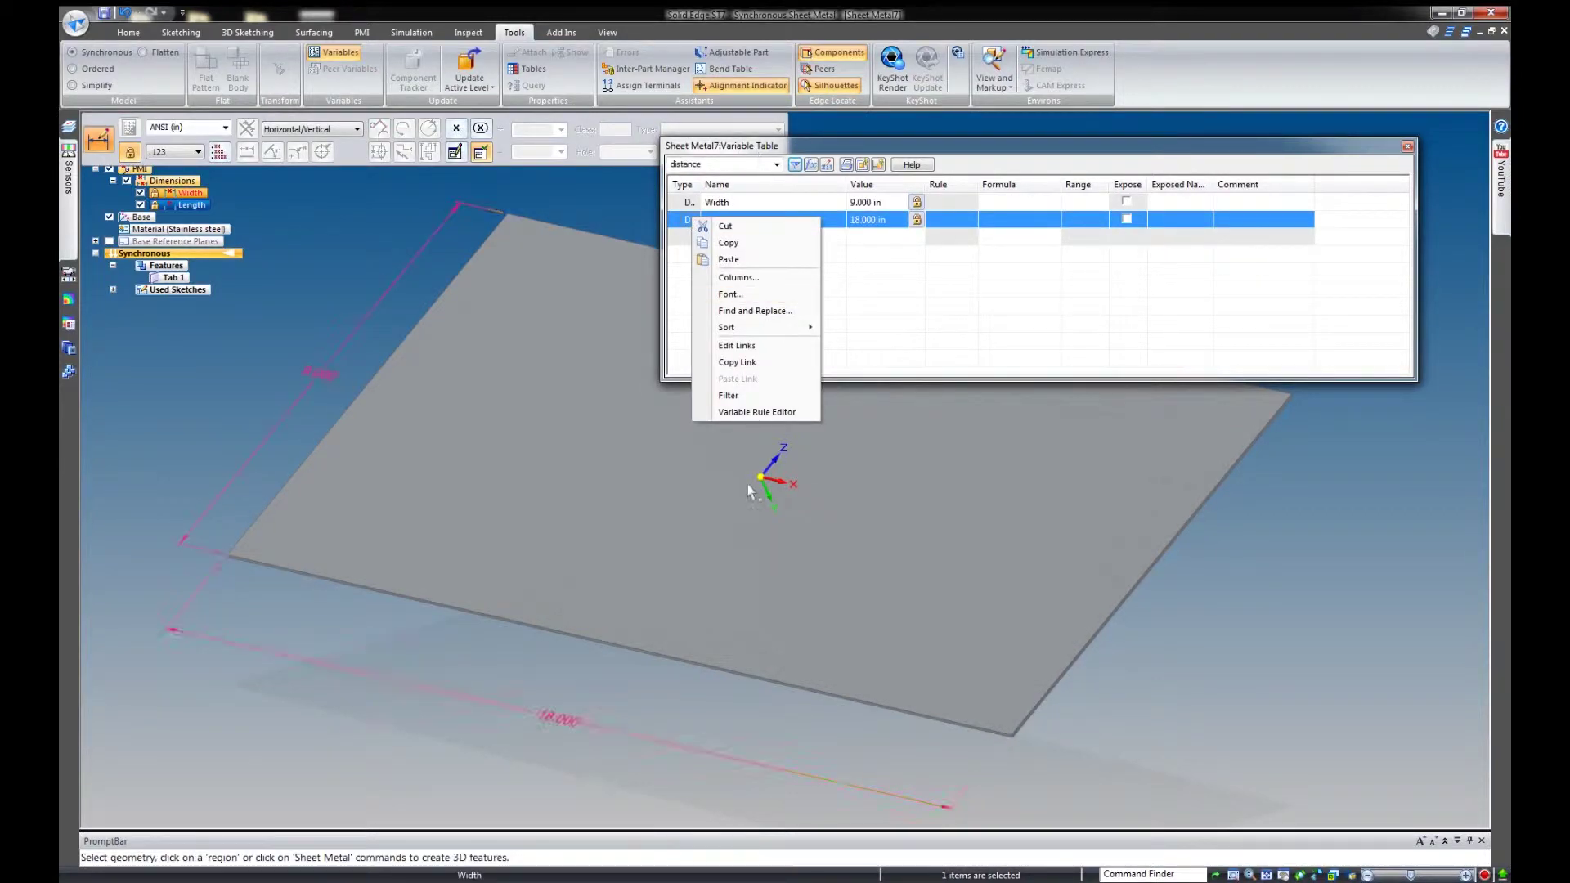
click(749, 413)
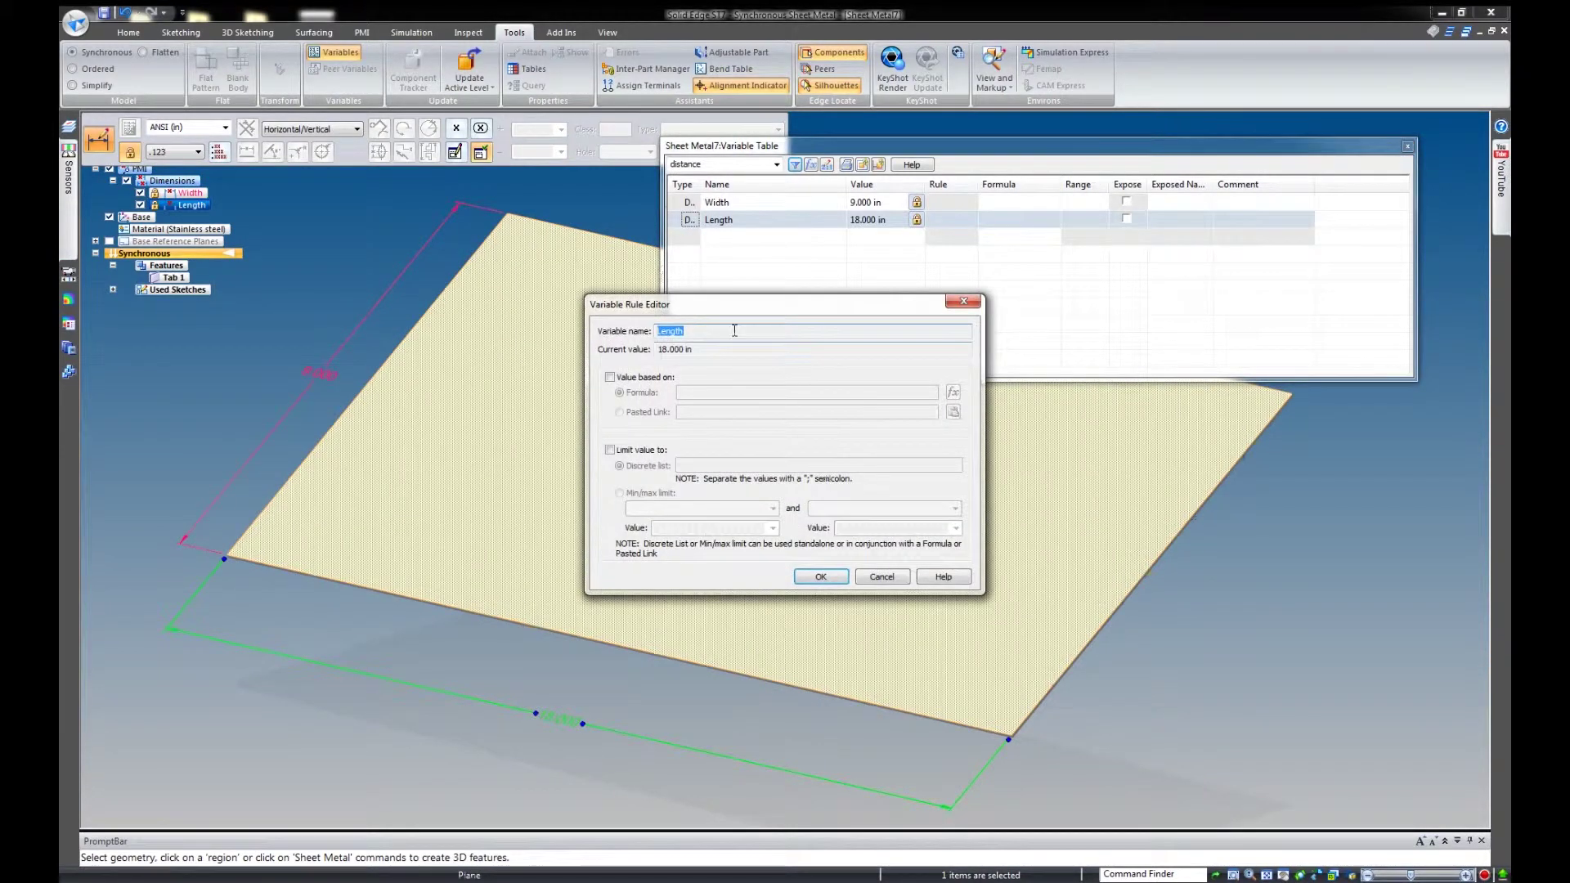
drag(746, 305, 832, 166)
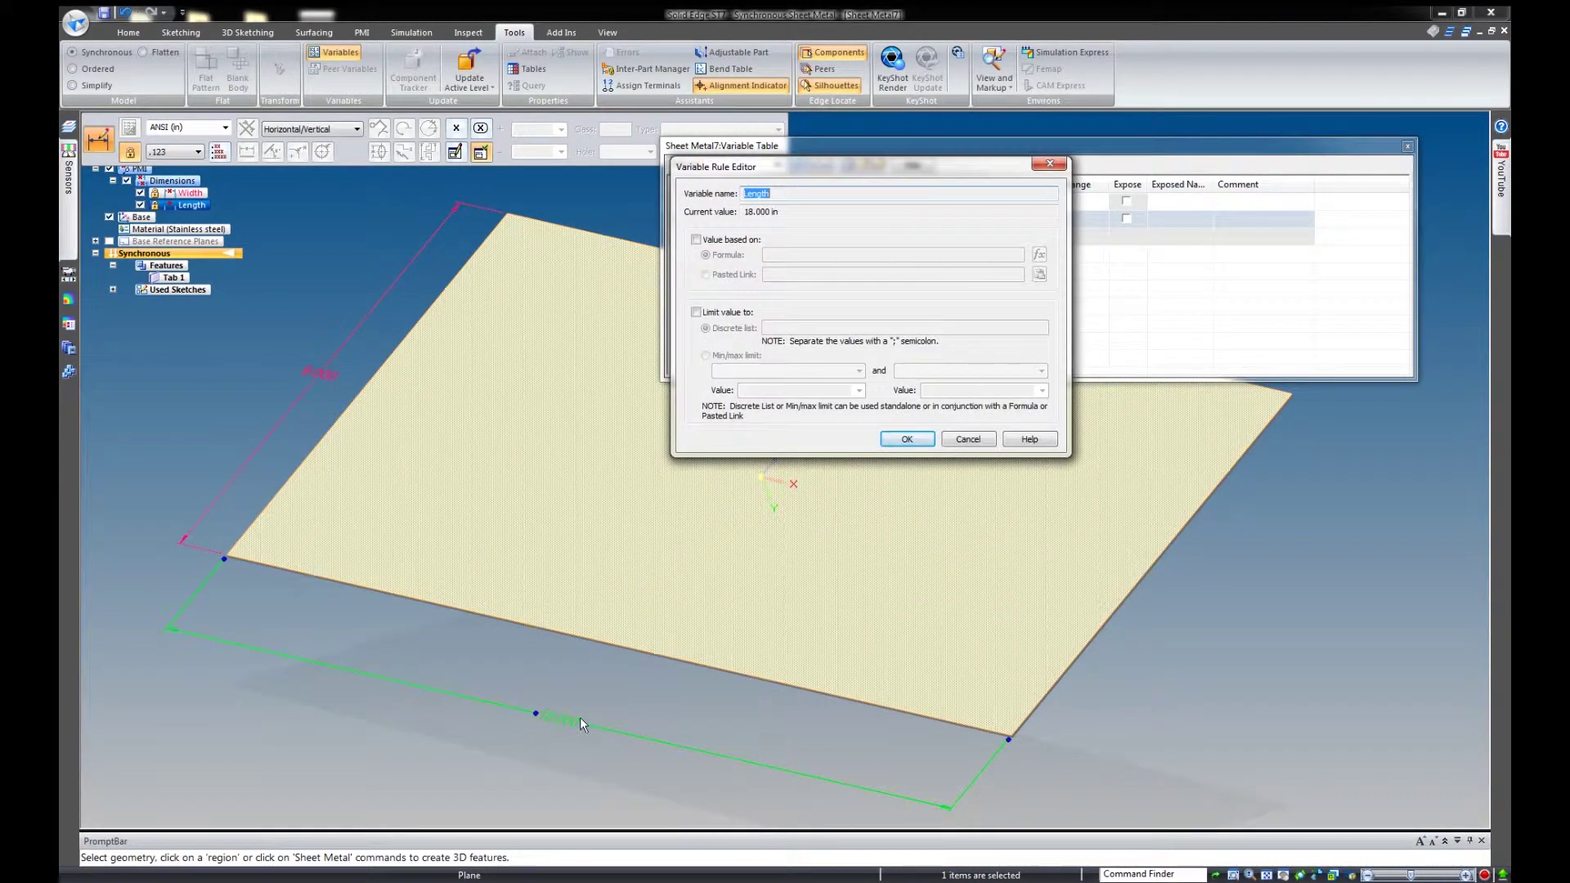
click(696, 313)
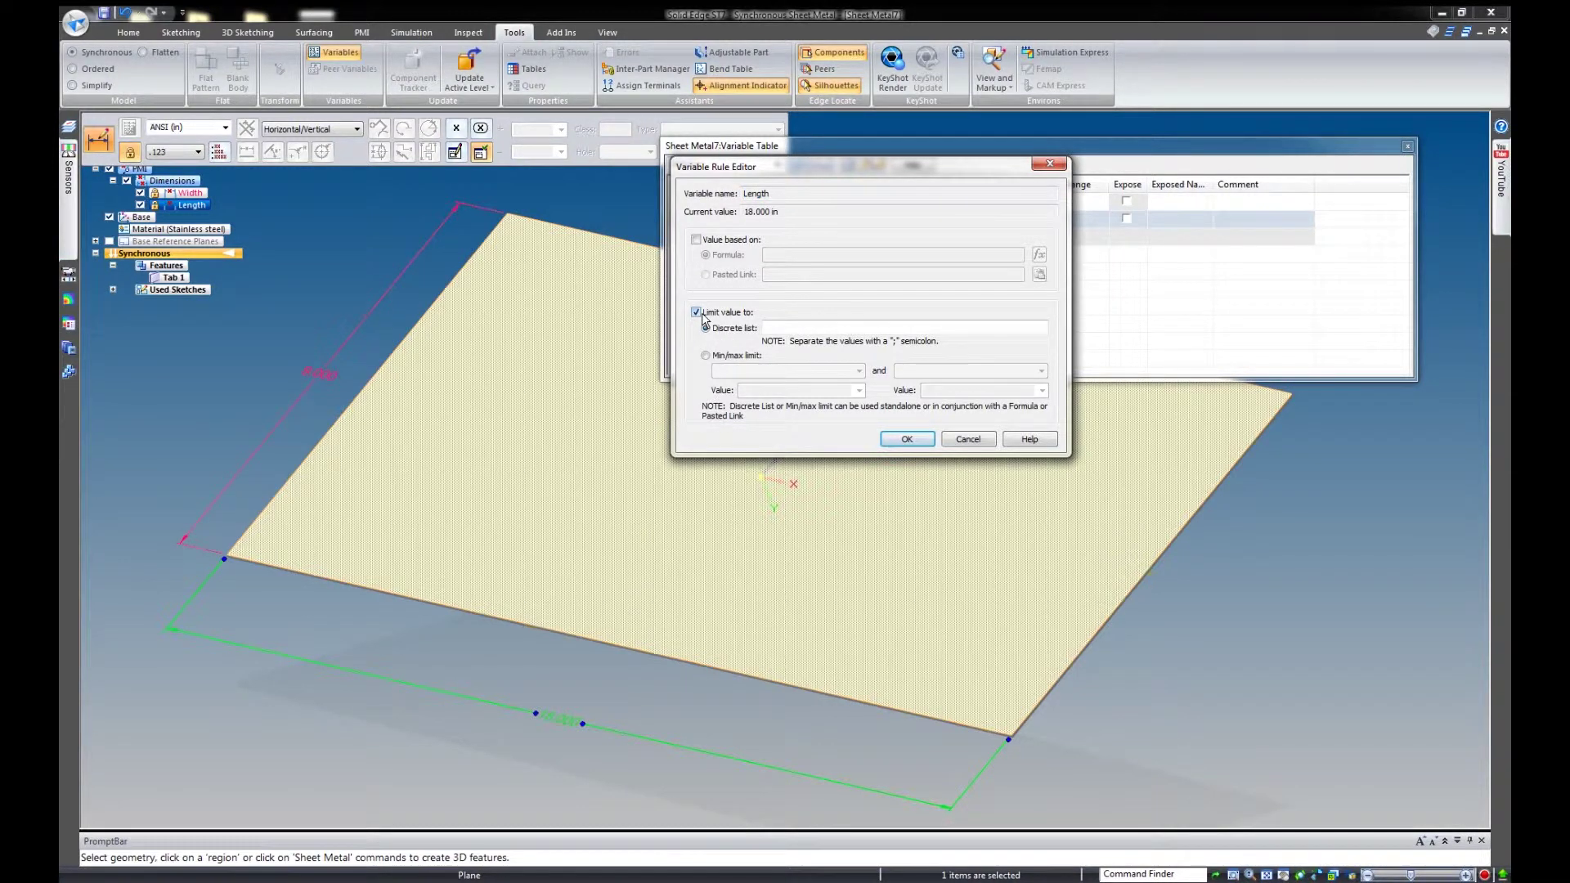
click(772, 329)
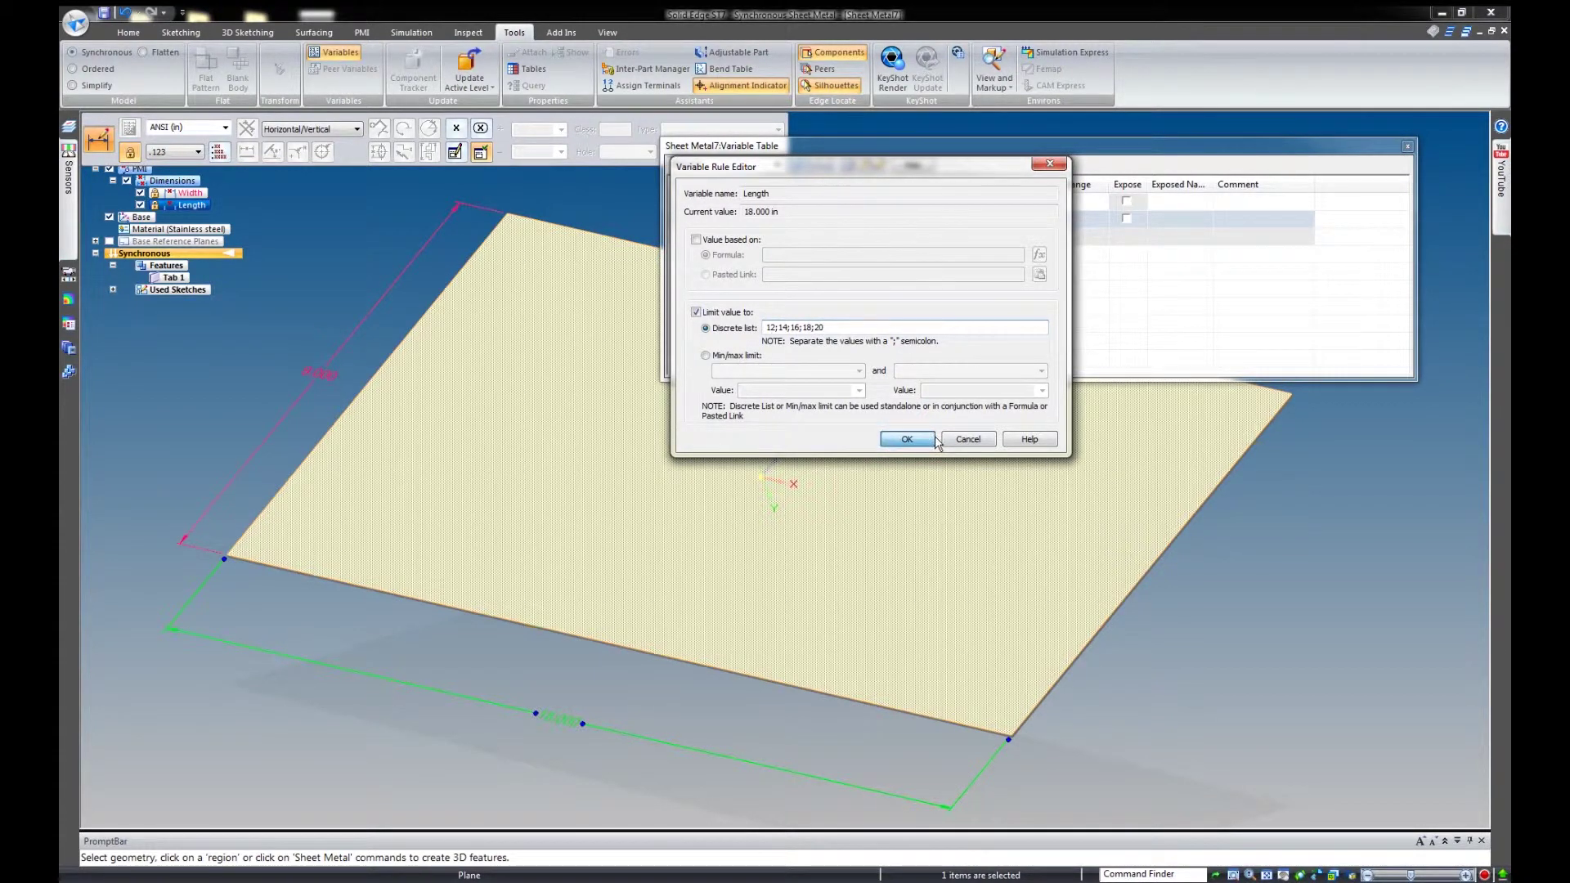
click(907, 439)
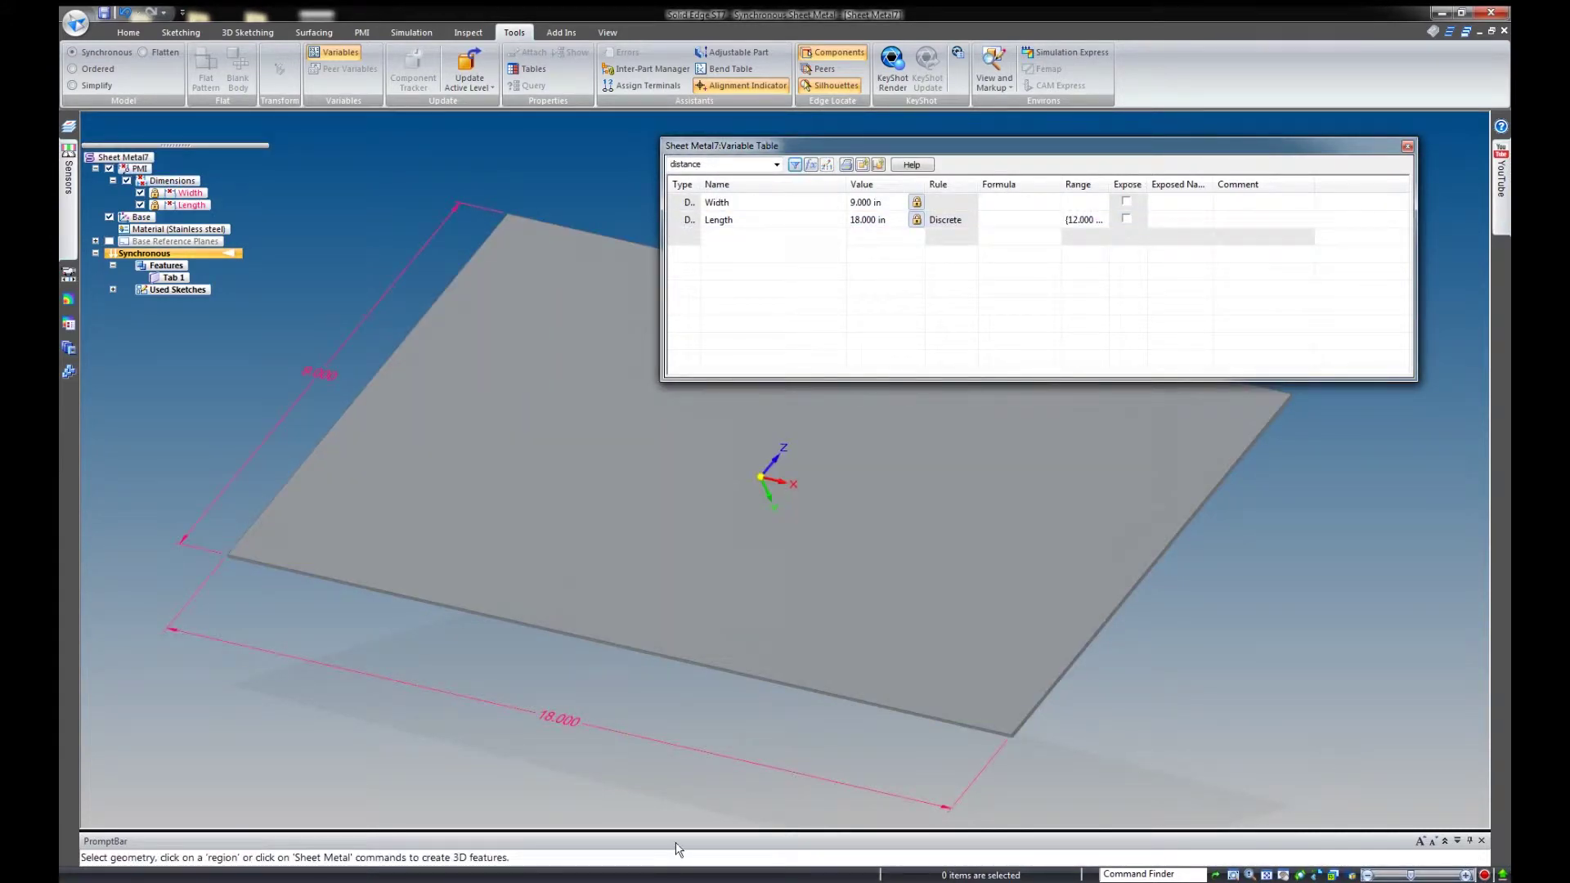
Try the allowed value 14 in for the plate's Length dimension, then set it to 20 in.
click(565, 717)
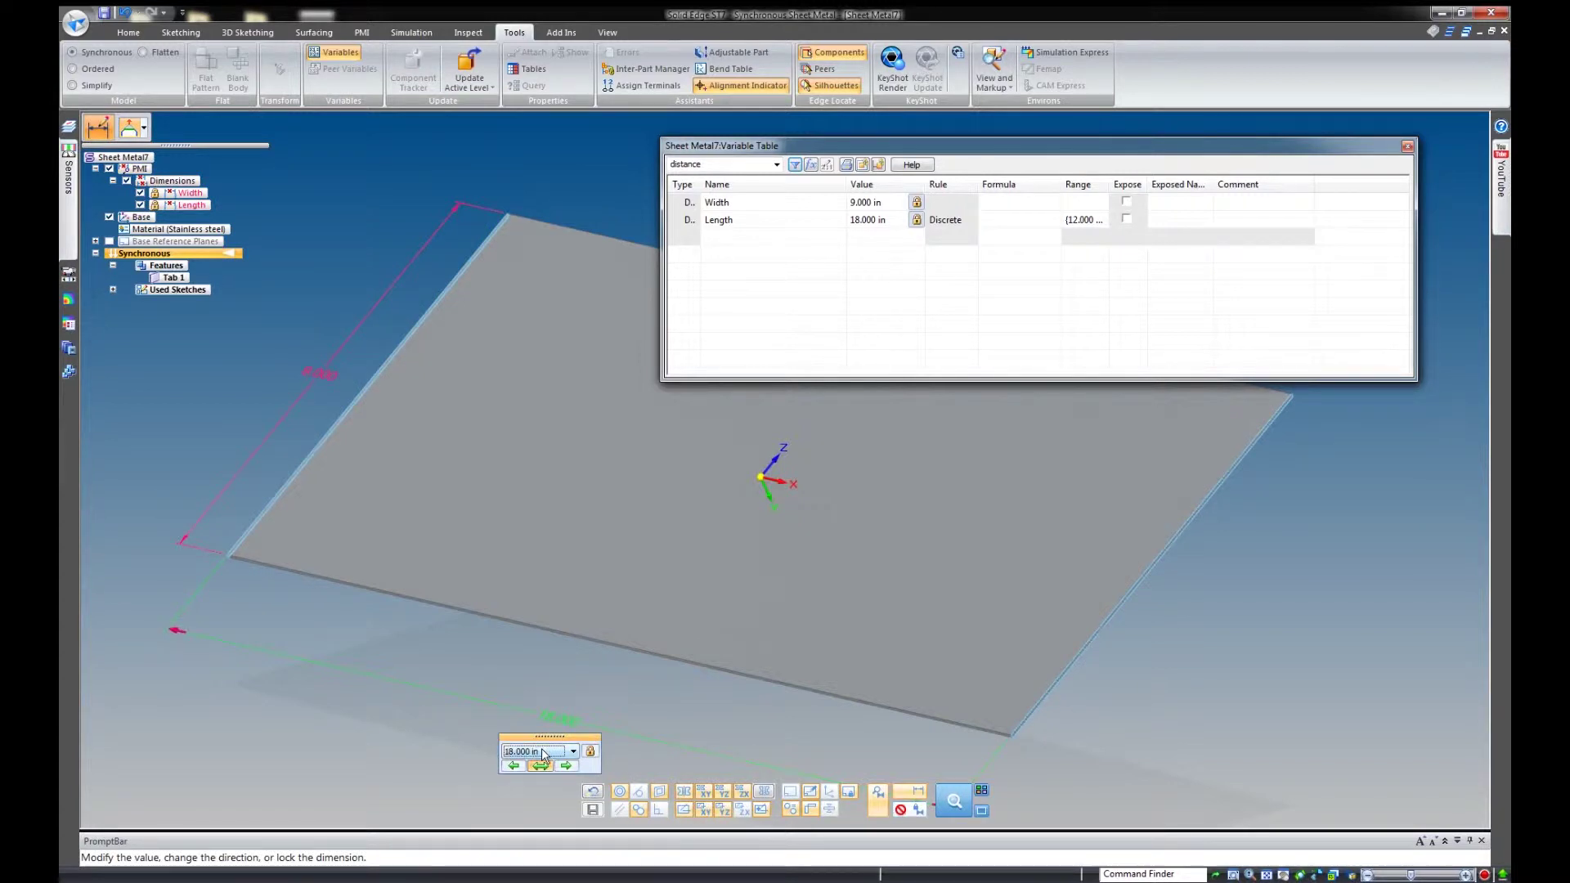
click(485, 521)
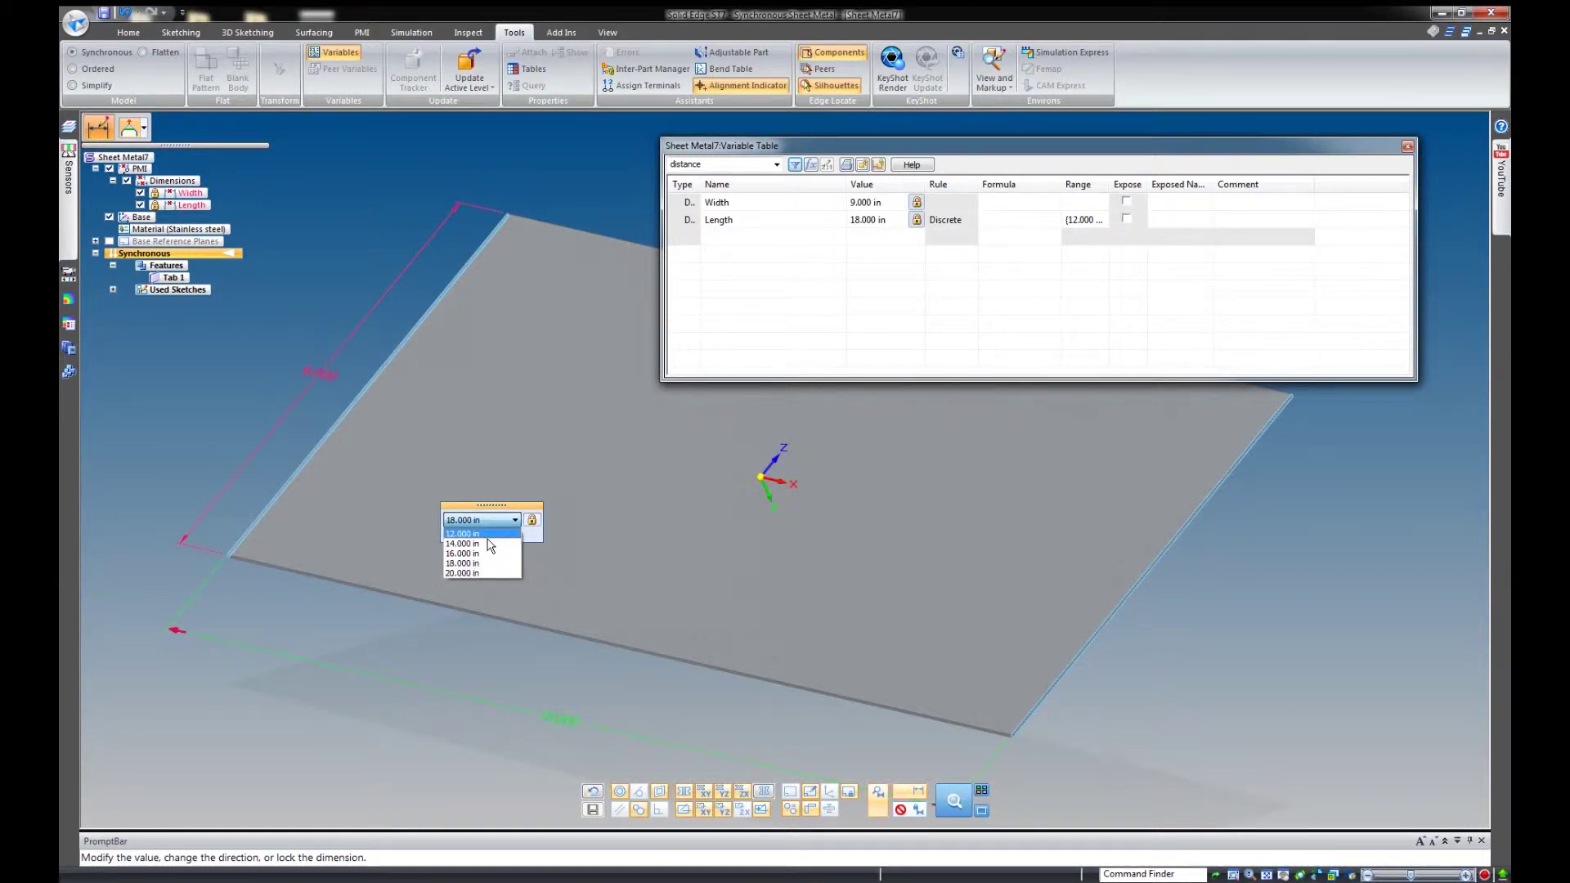
click(488, 544)
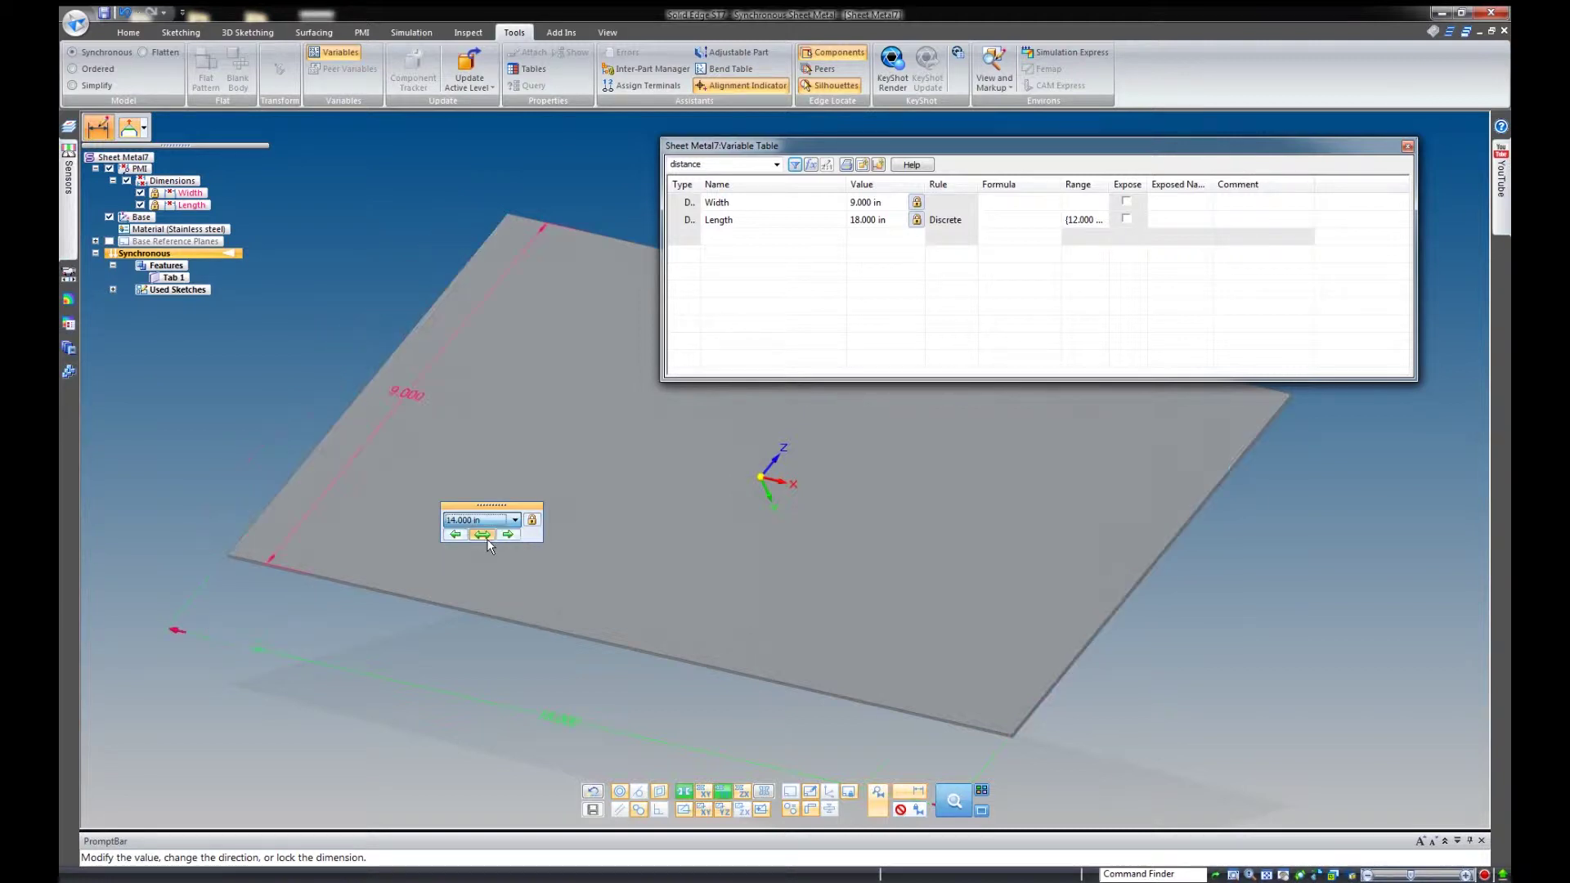
click(515, 520)
click(514, 520)
click(498, 571)
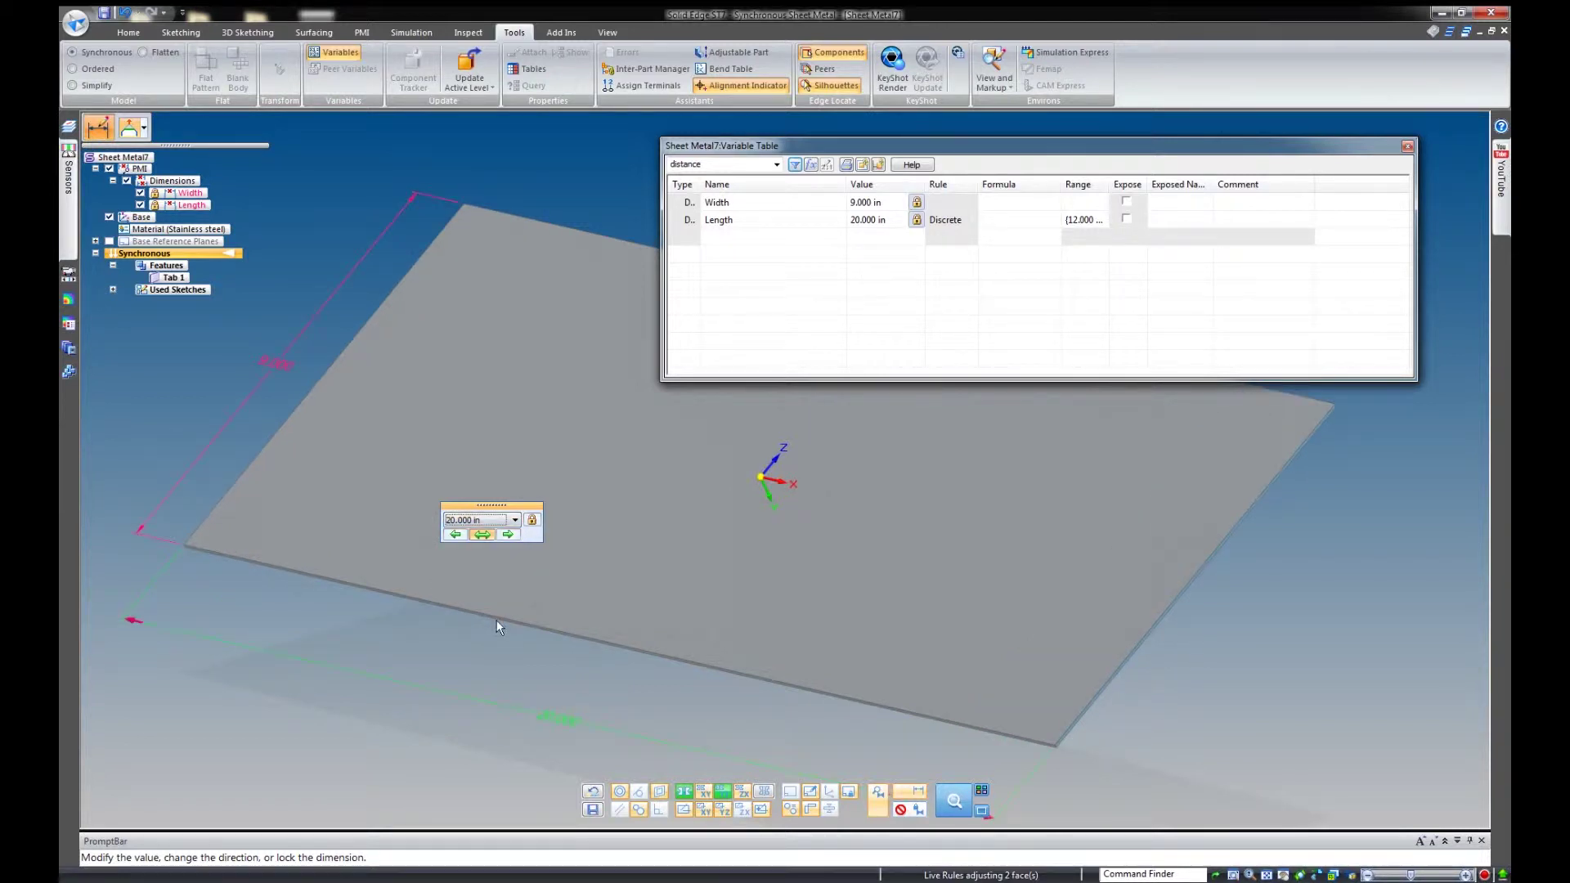
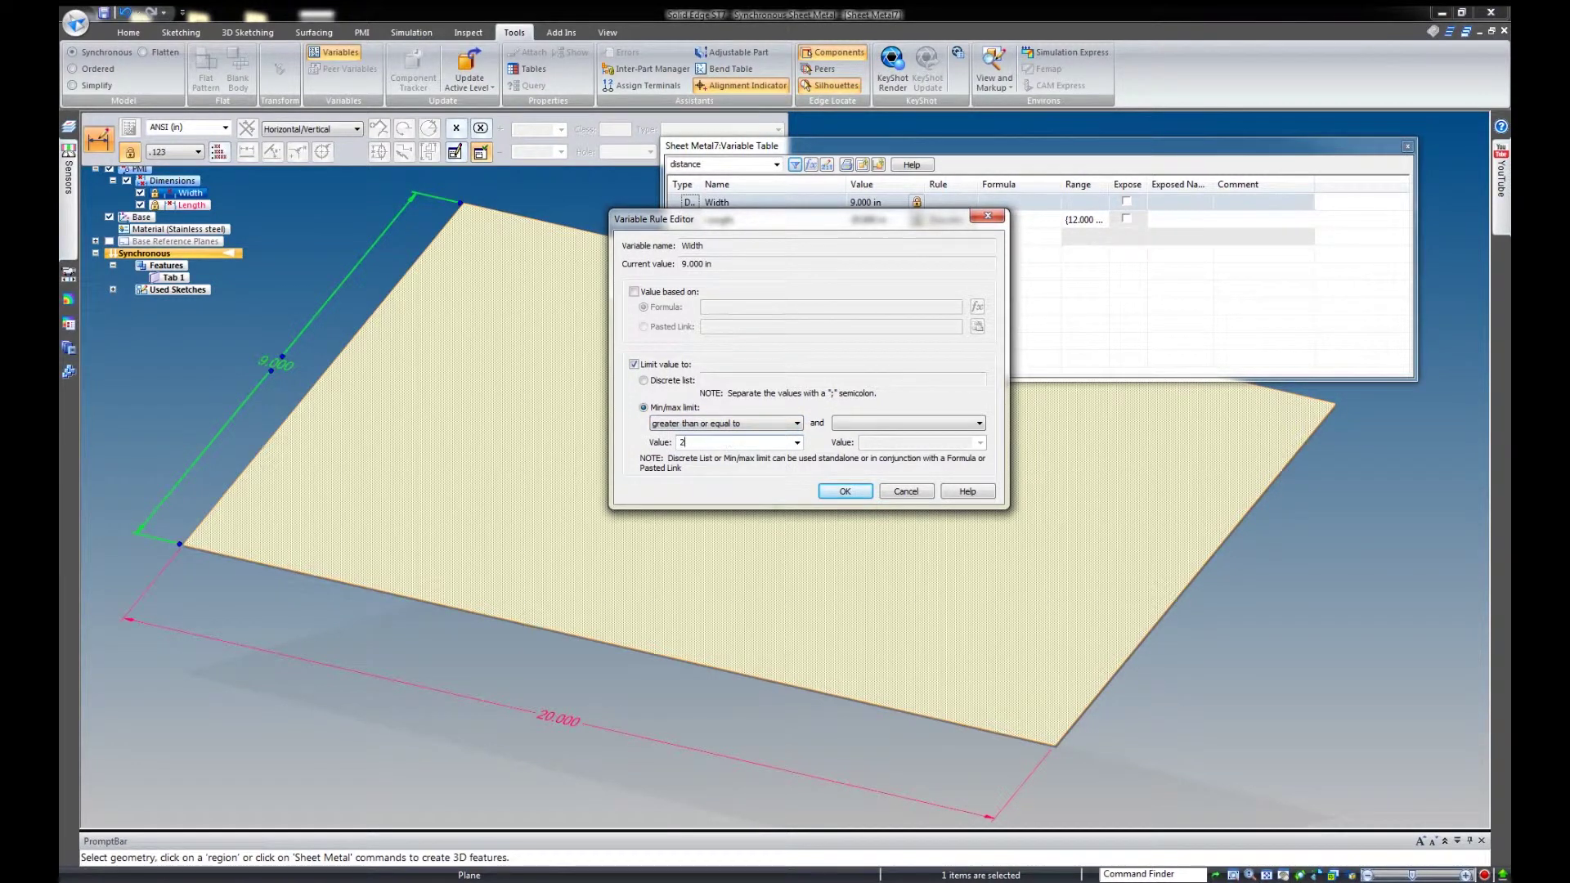
Add an upper limit of less than or equal to 10 in to the Width variable's rule and accept it.
click(879, 424)
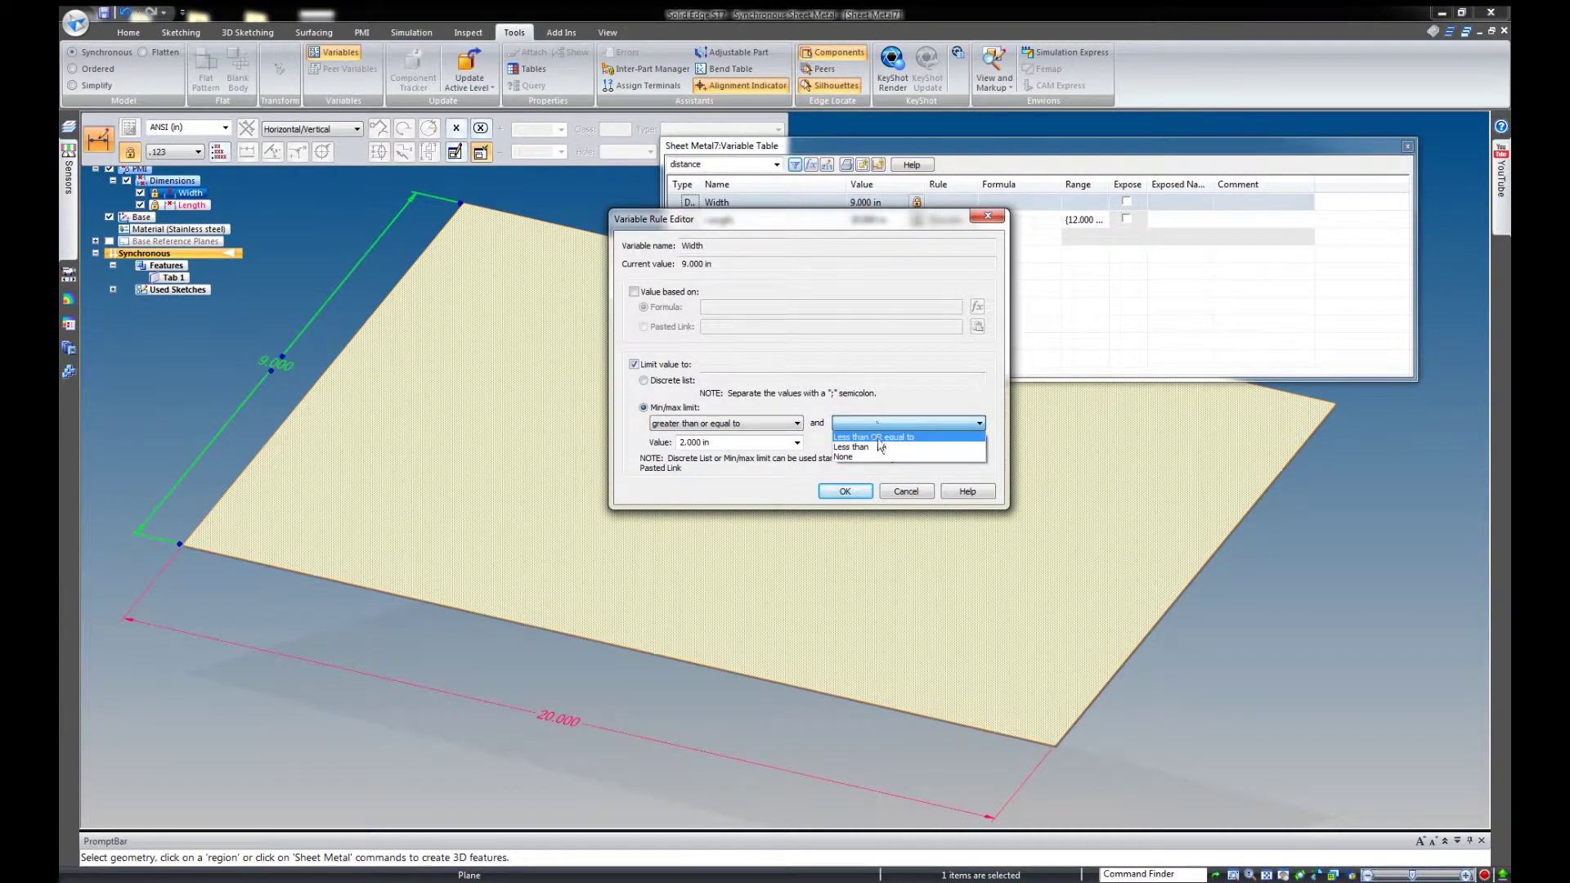
click(879, 440)
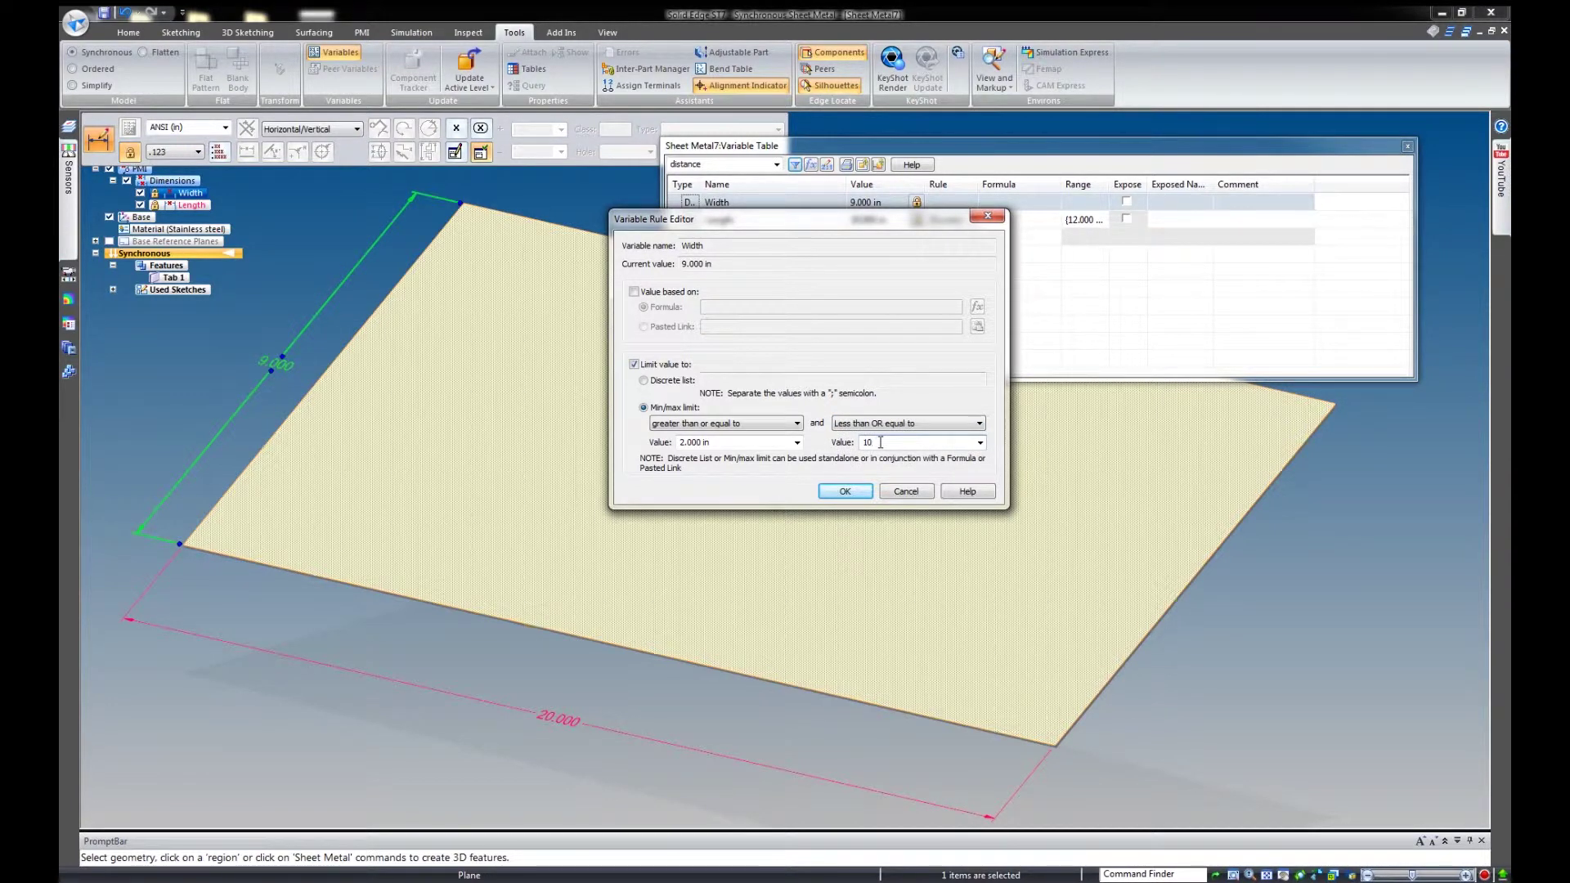
click(845, 490)
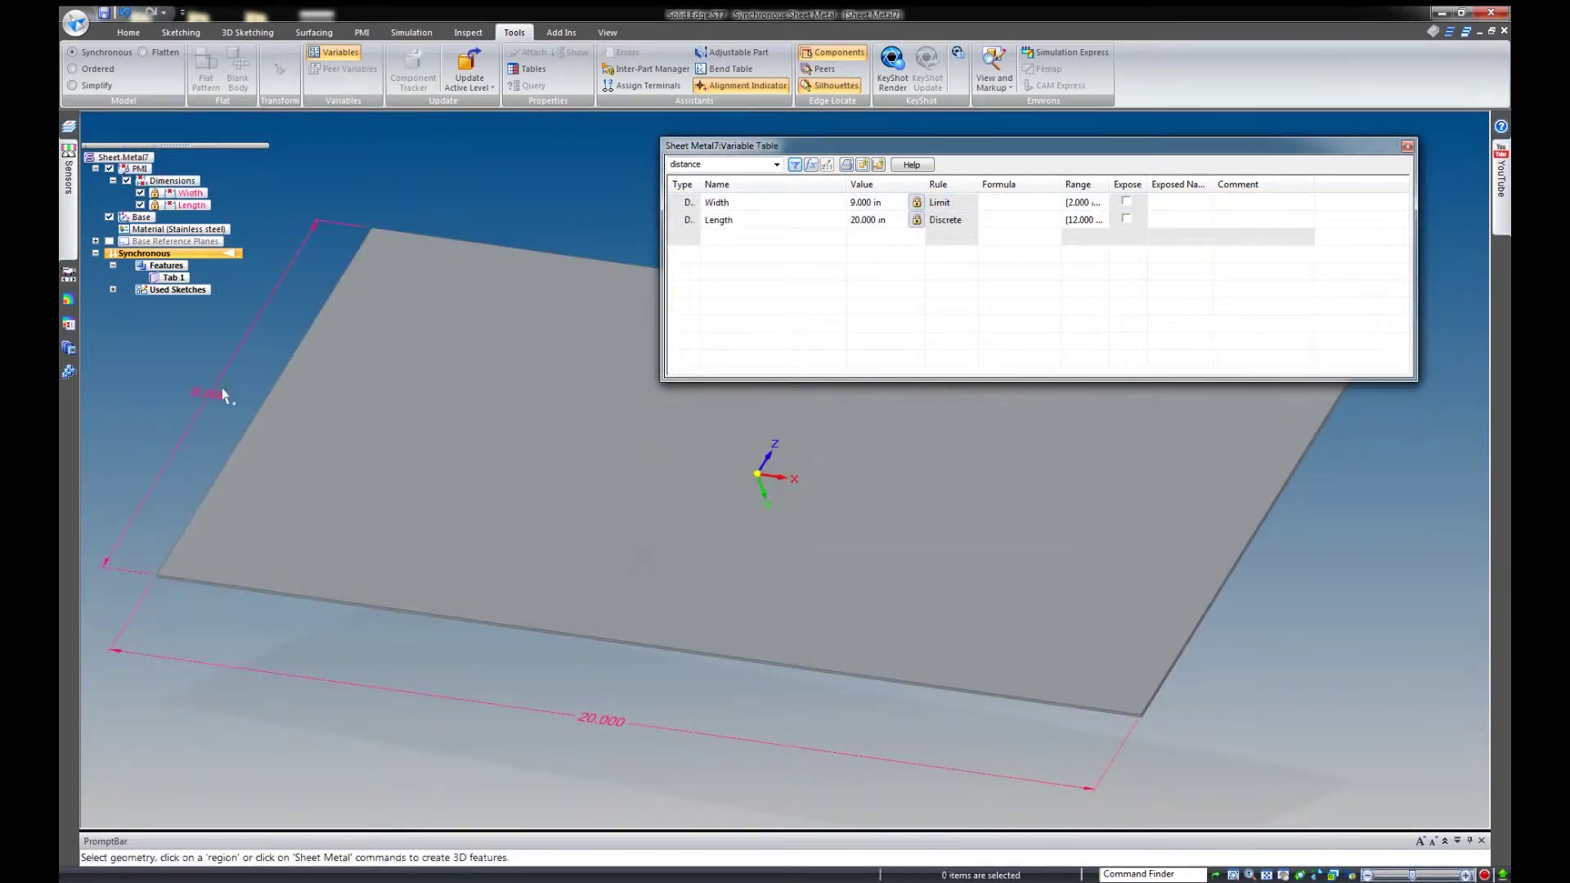
Set the plate's Width dimension to 2 in.
click(219, 392)
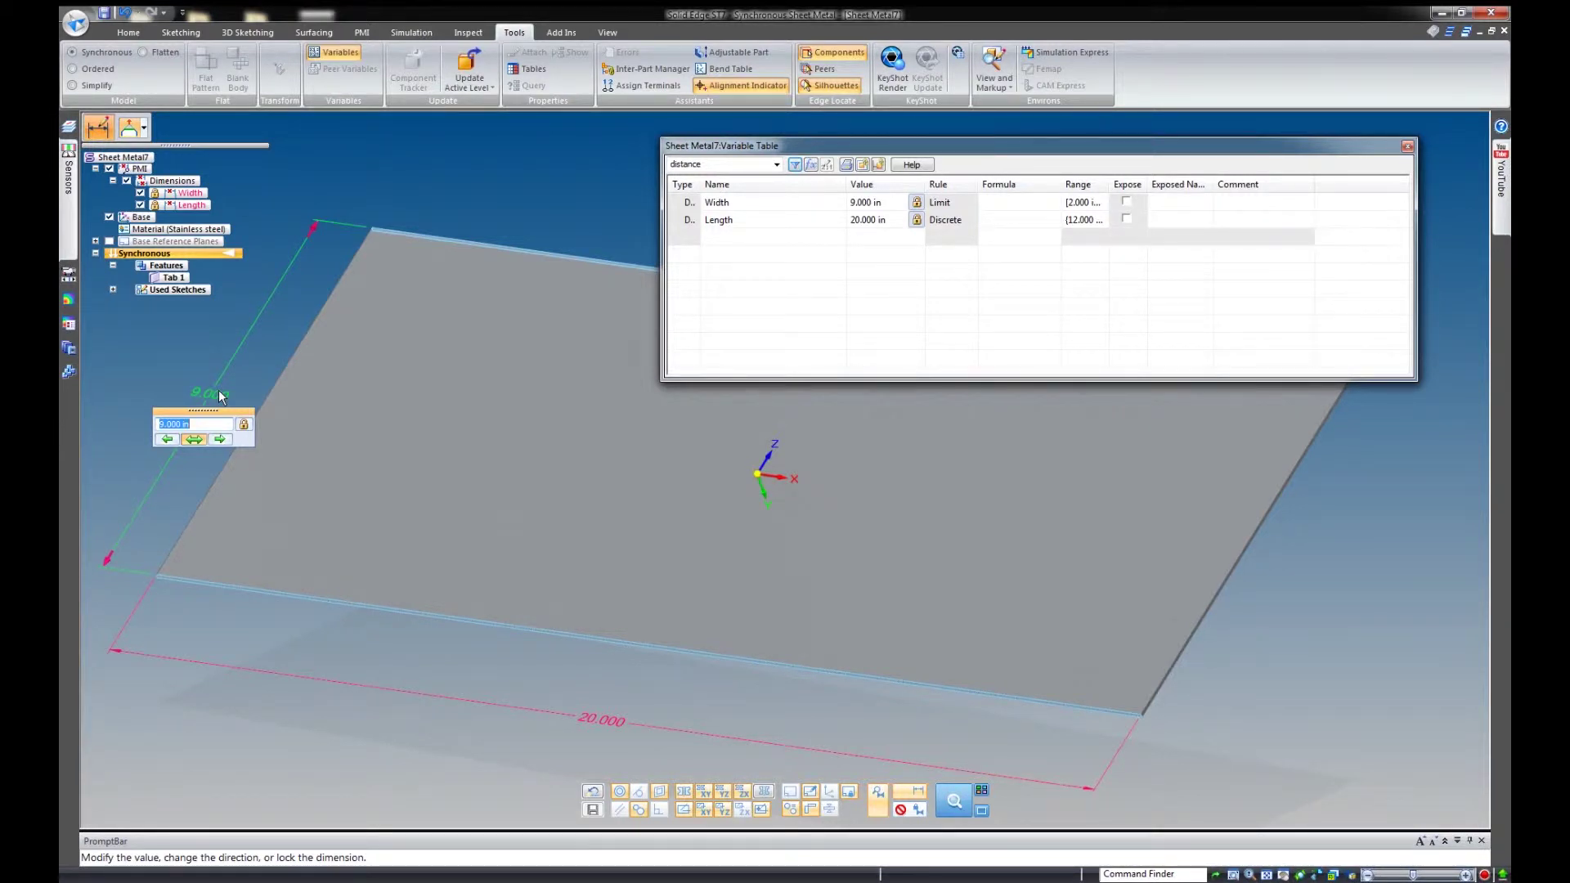
text(2)
key(Return)
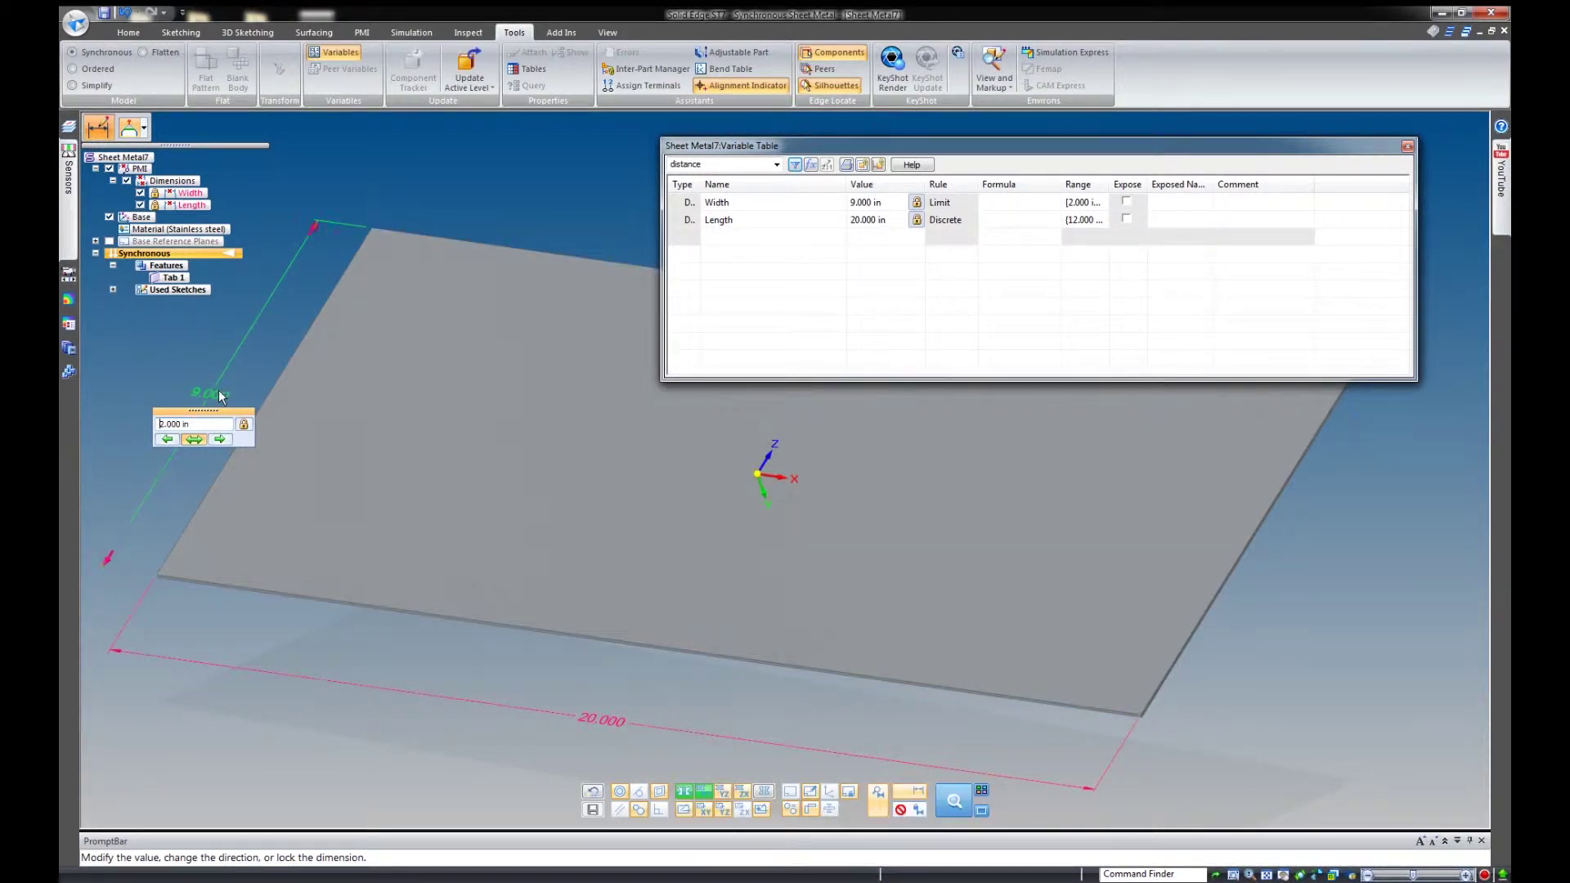
Try to set the Width dimension to 1.75 in to test its lower limit.
click(219, 394)
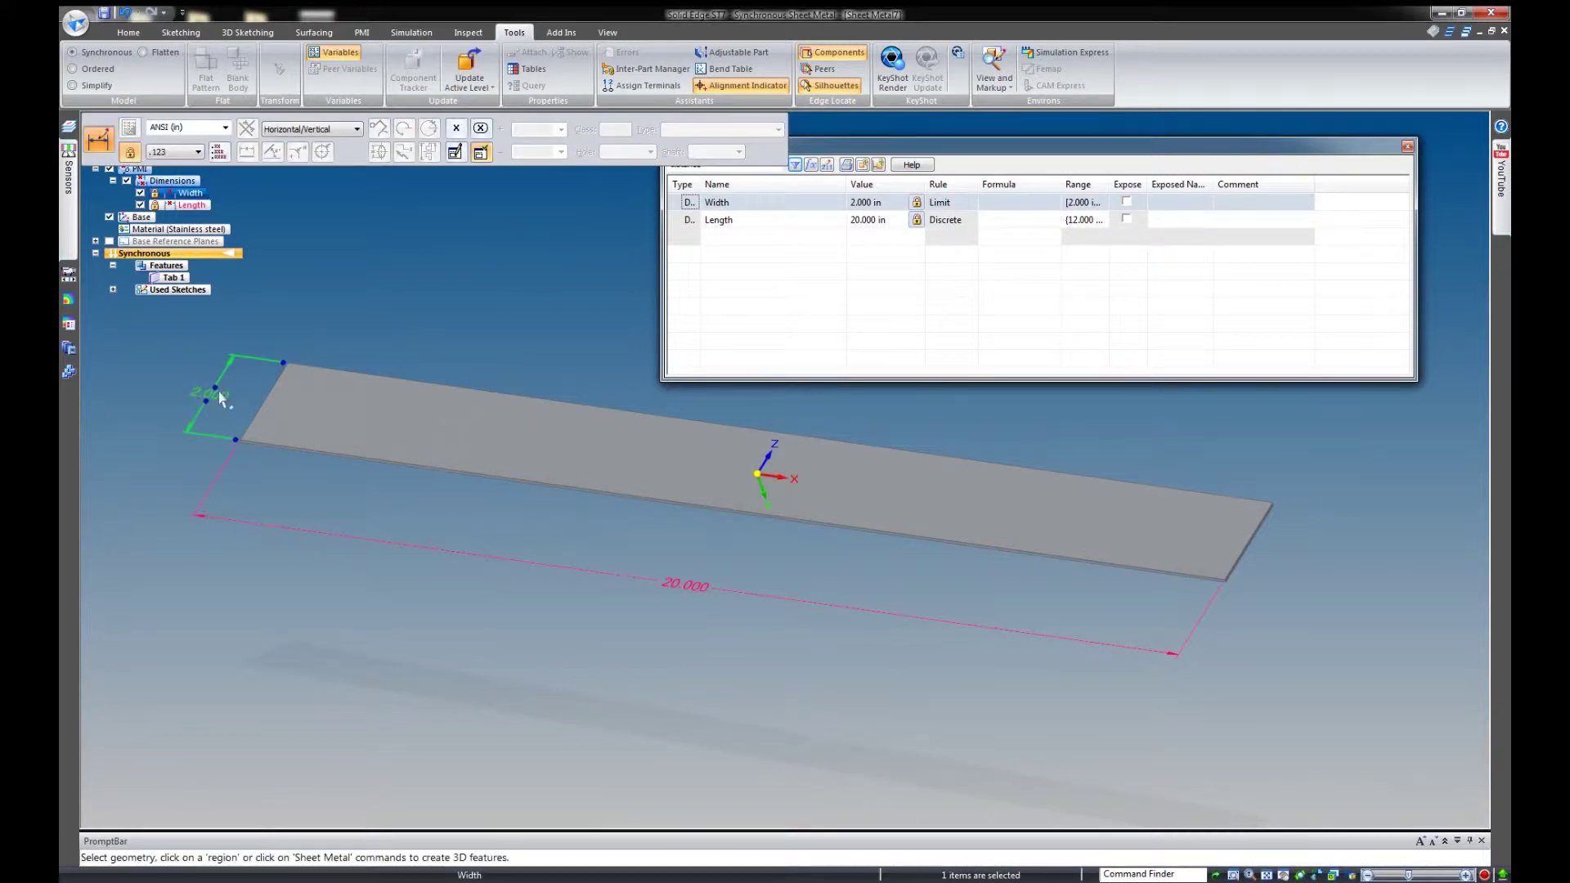
text(1.75)
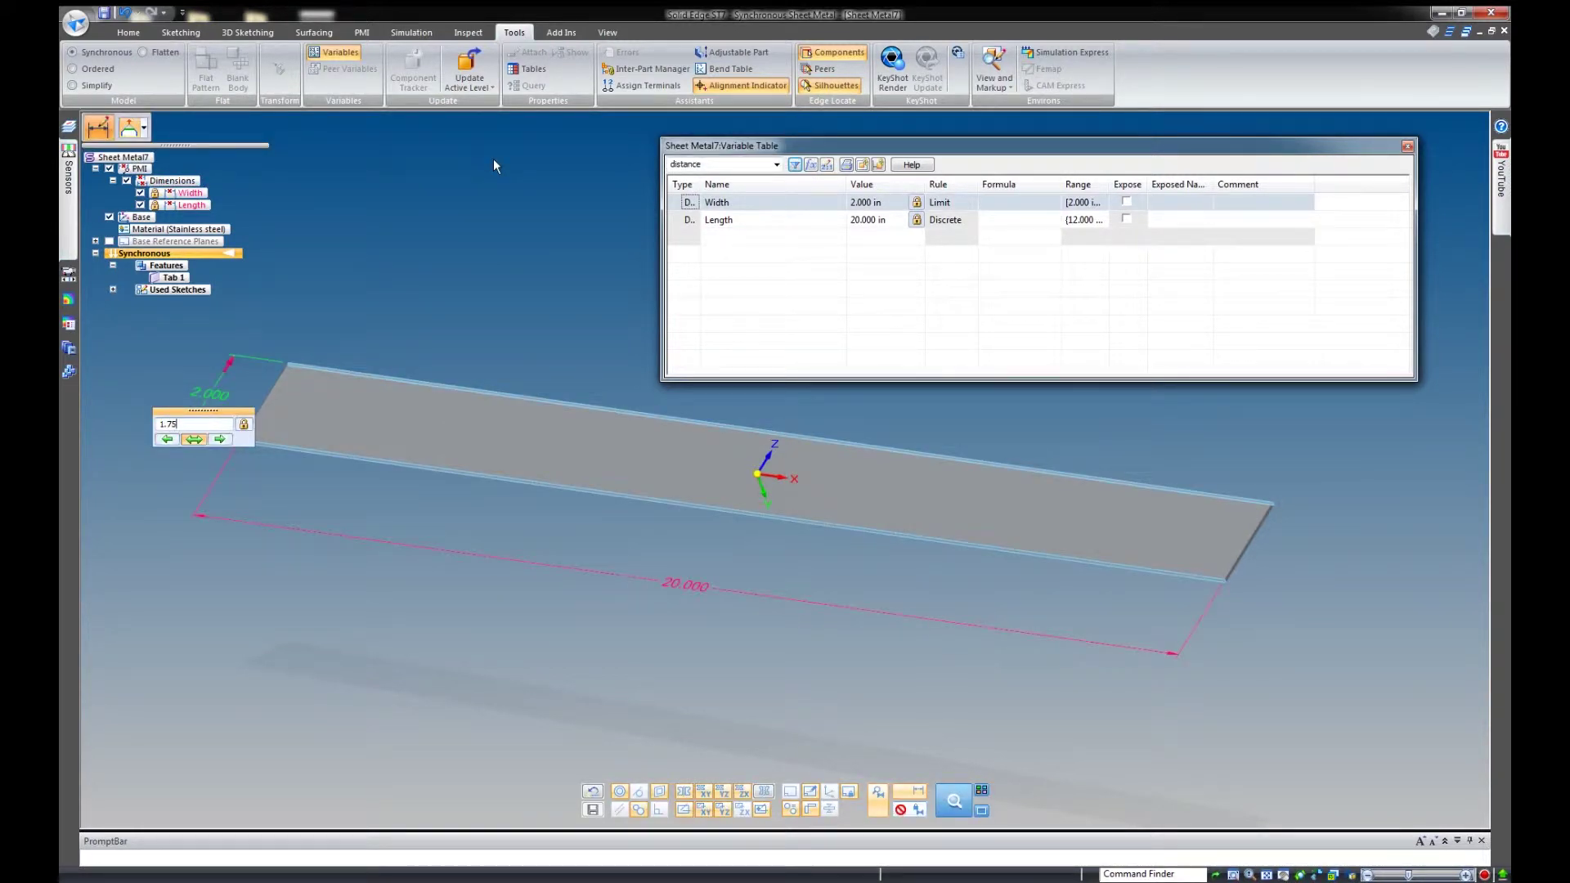
key(Return)
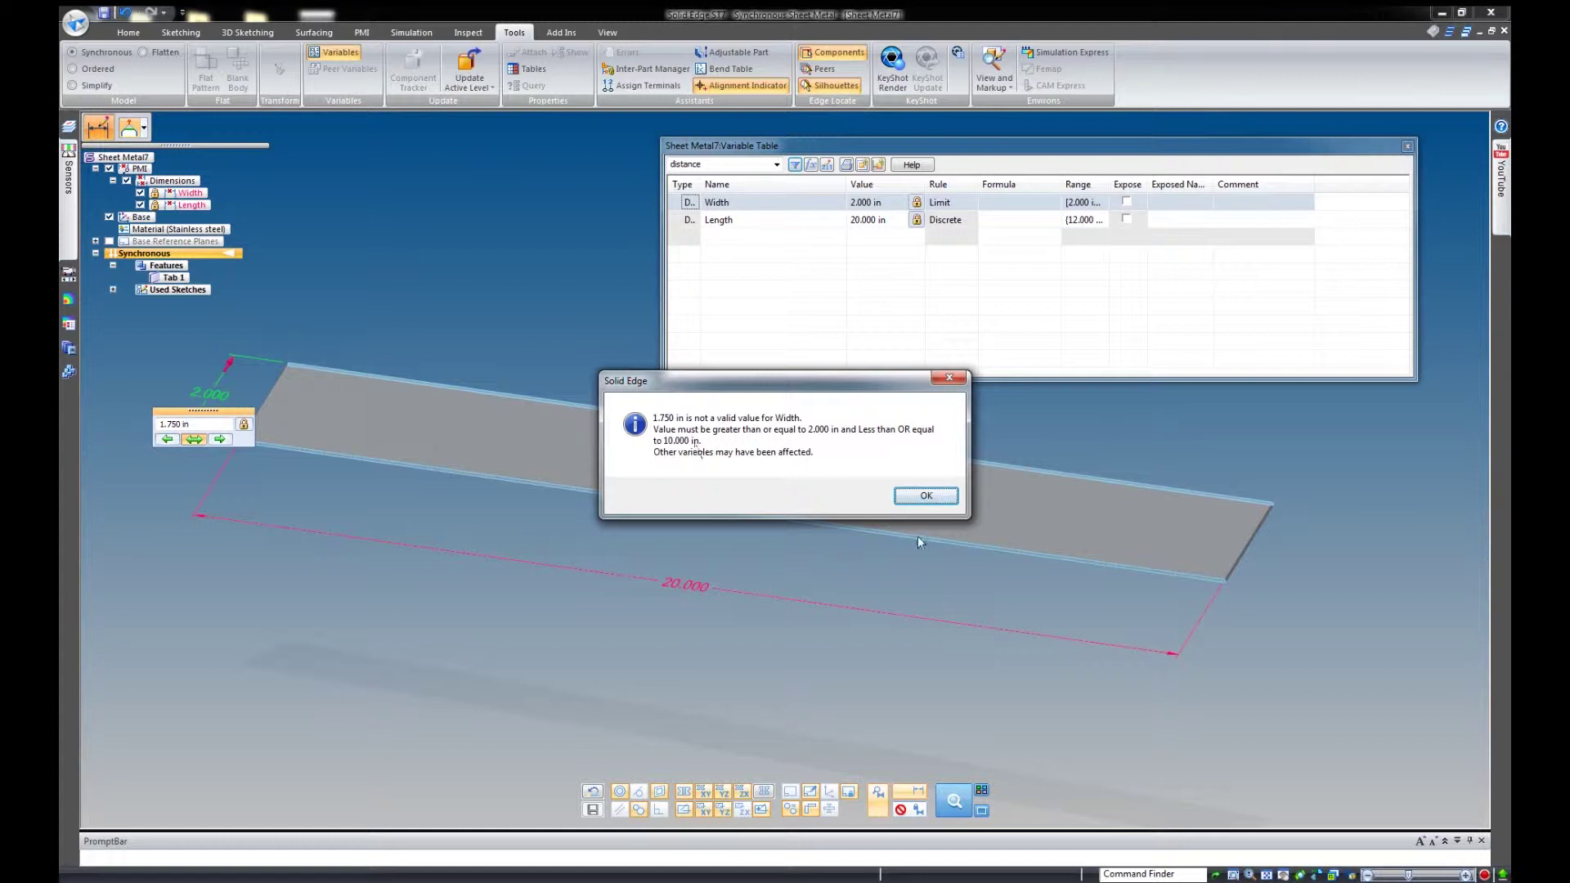
click(925, 495)
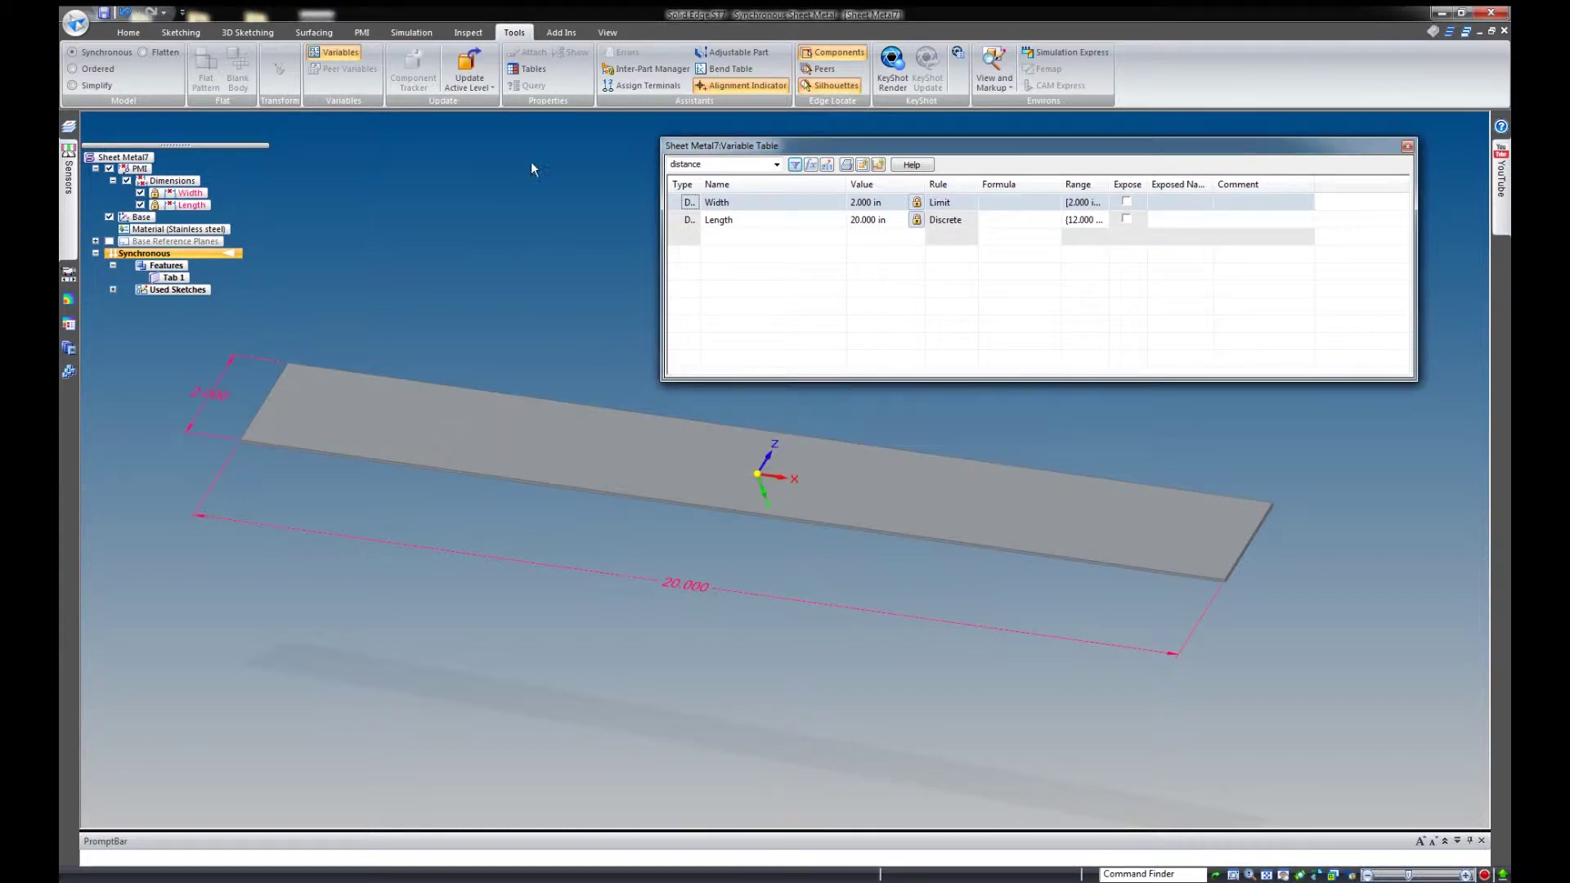
Select the Width and Length values in turn in the variable table to highlight their dimensions on the plate.
click(882, 203)
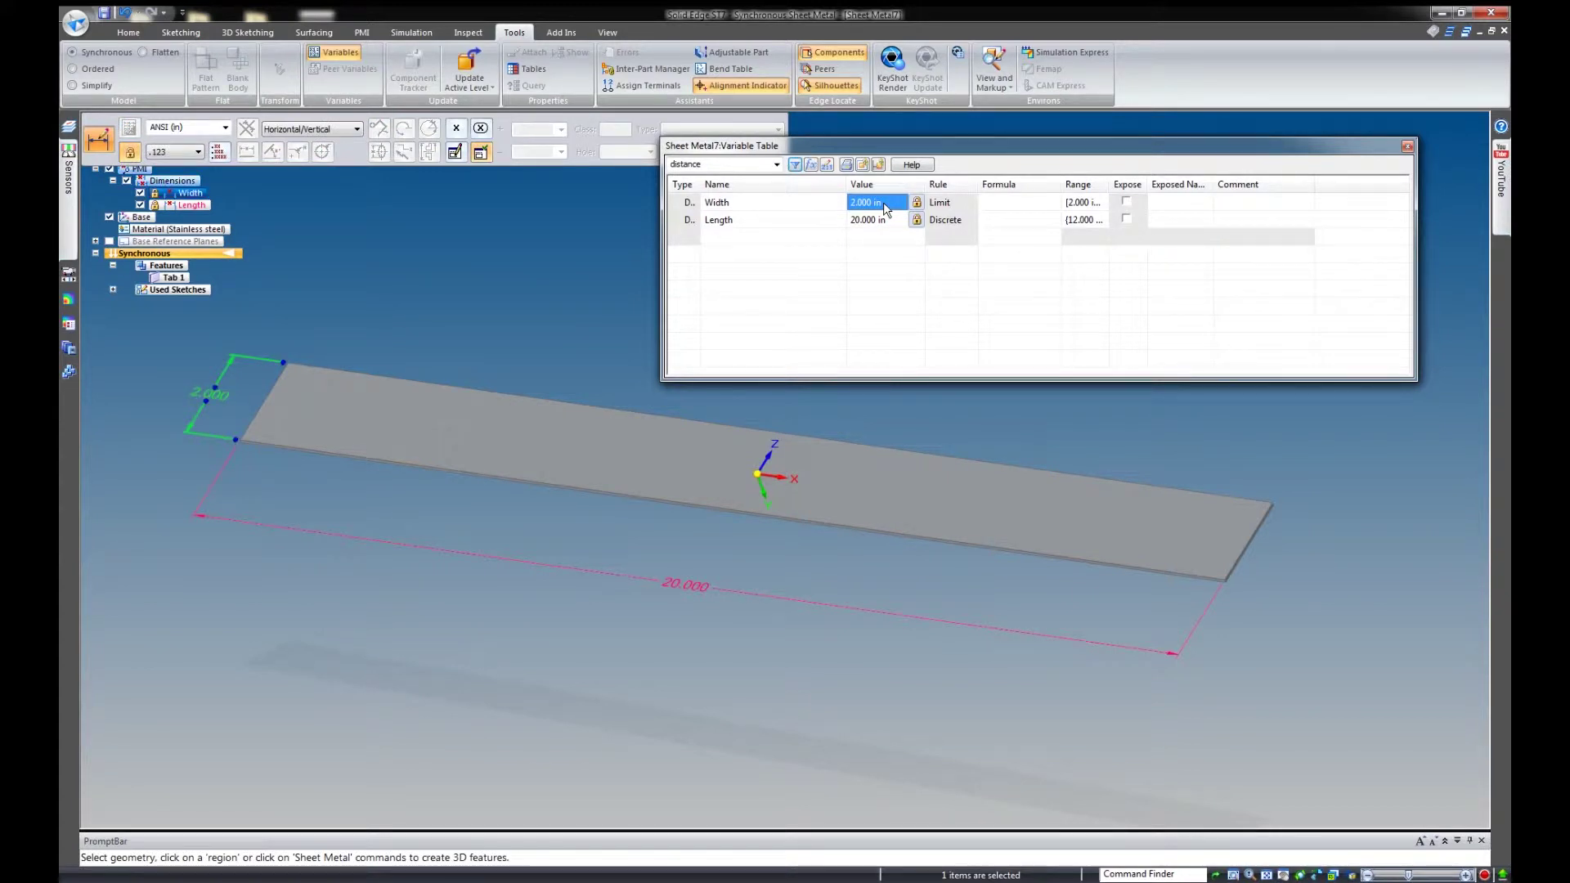
key(Down)
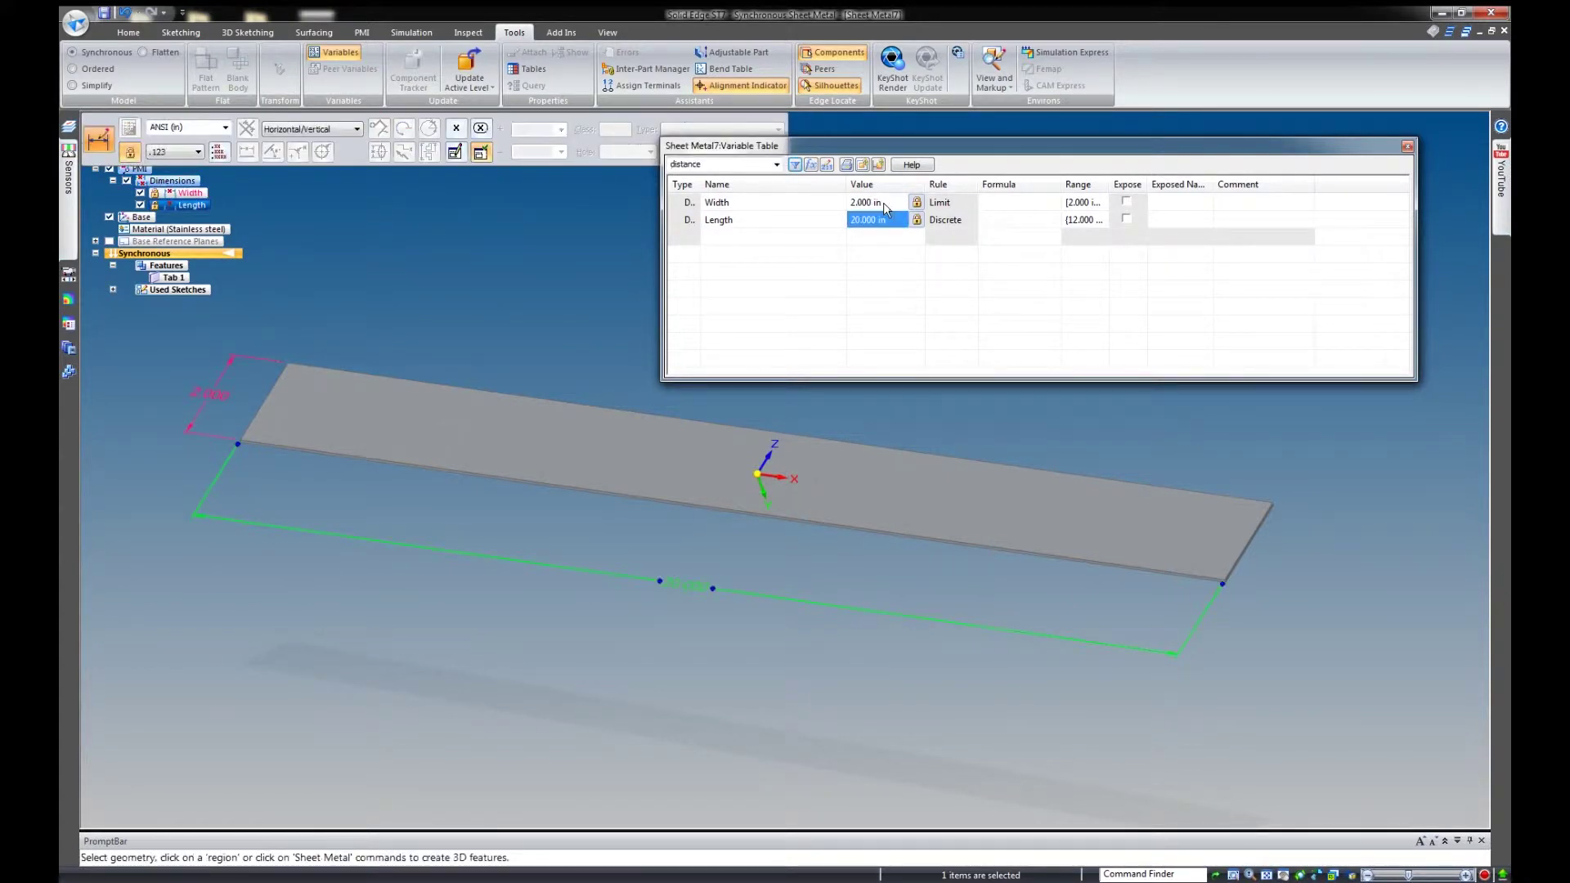
key(Up)
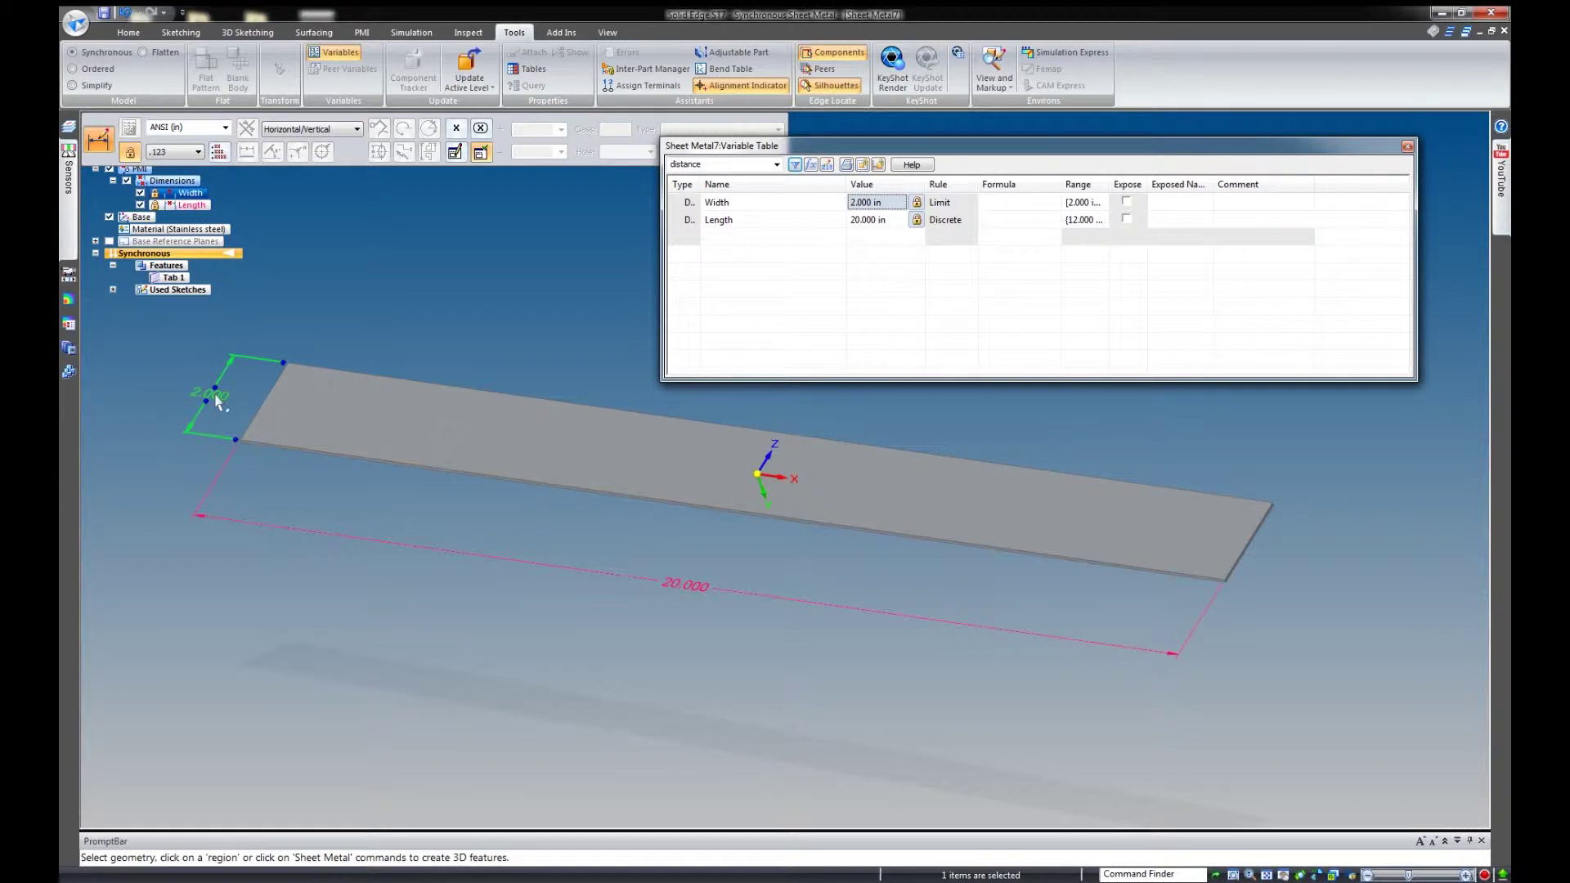
Set the plate's Width dimension to 8 in and close the variable table.
click(248, 491)
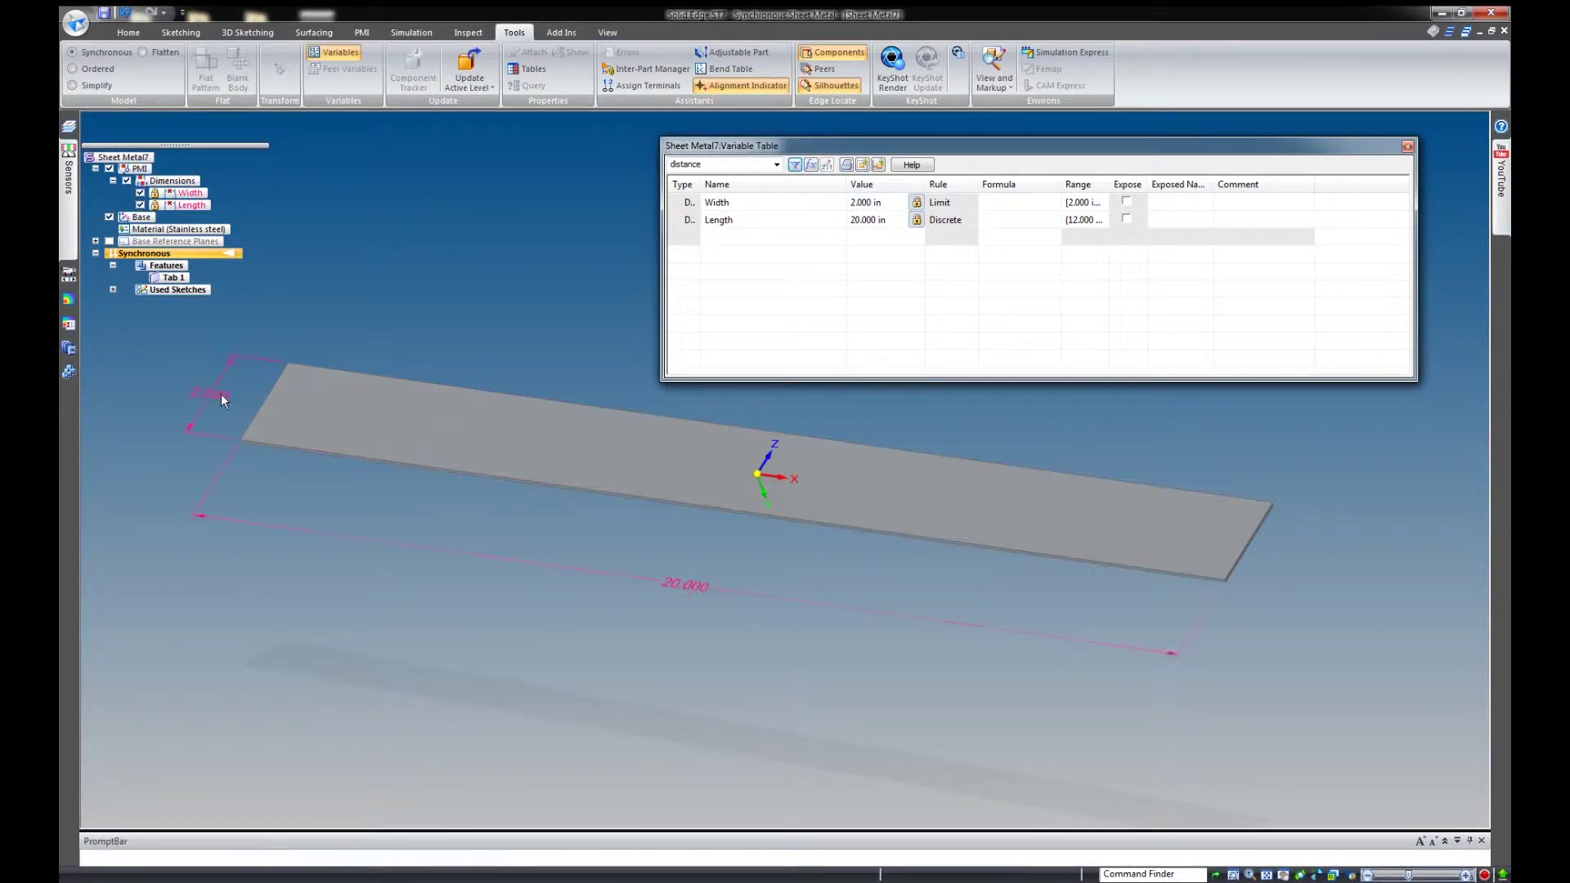
click(221, 394)
text(8)
key(Return)
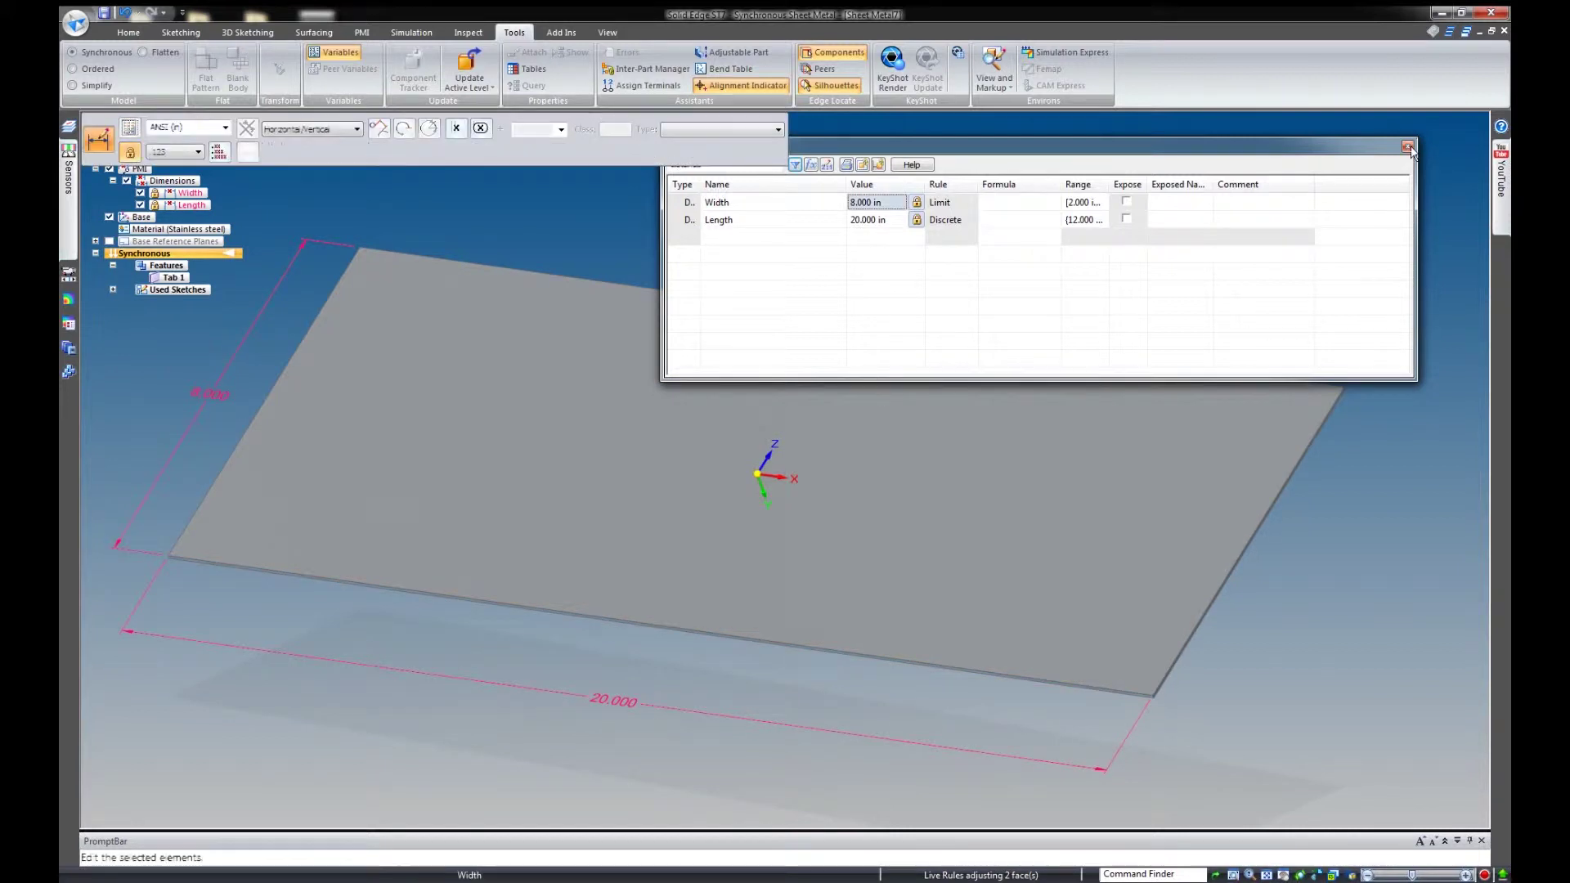
click(1408, 147)
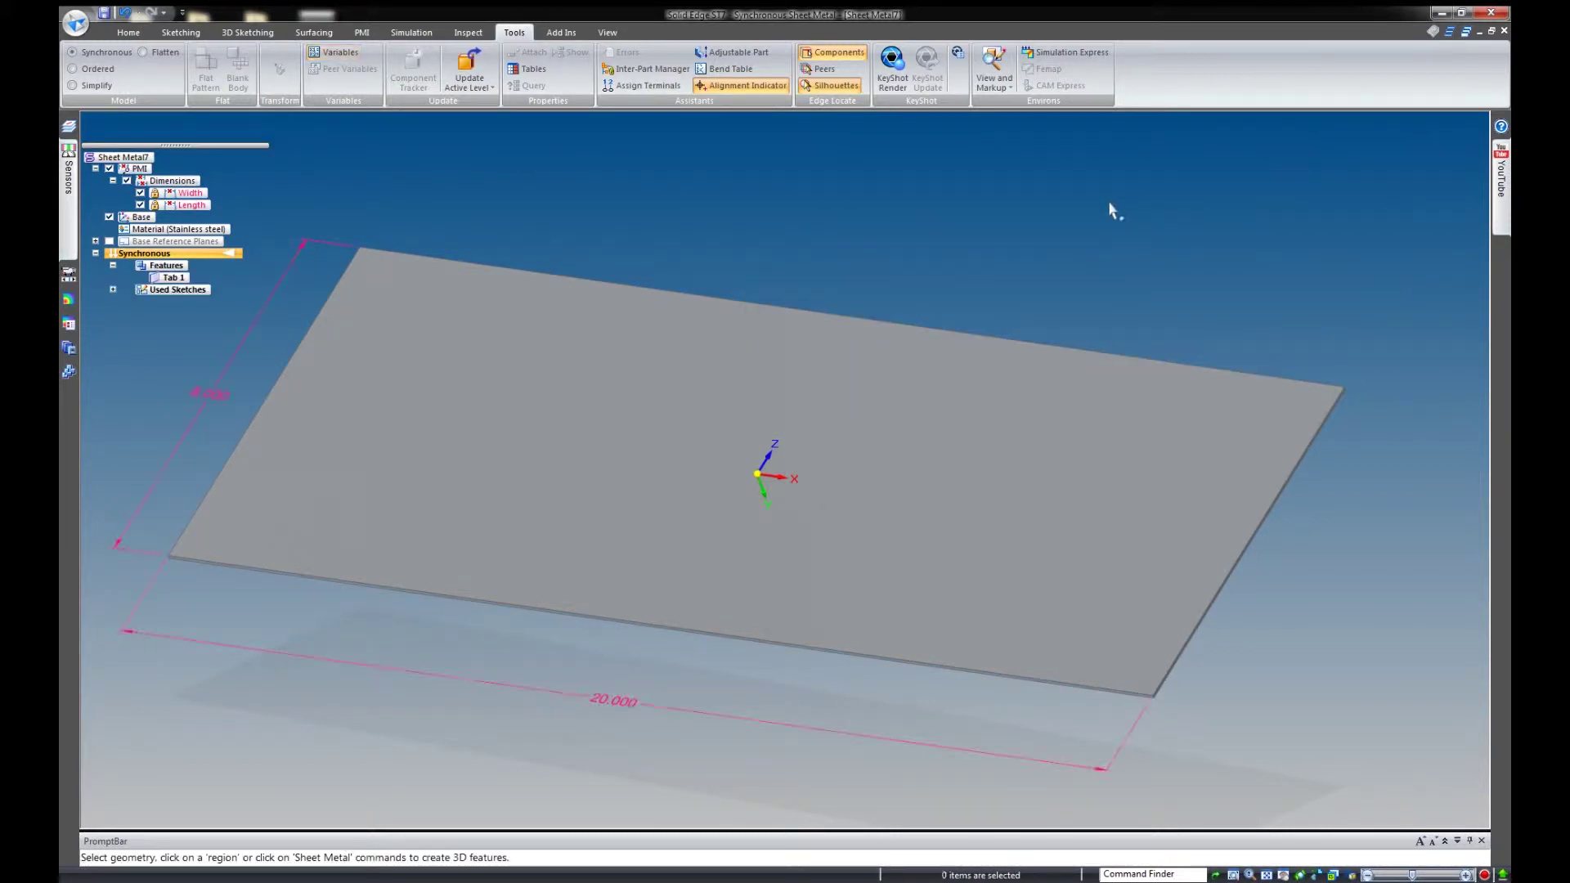
Start a sheet metal sensor on the plate's top face using Face selection and view the available pre-defined sensors.
middle_drag(1115, 228, 1238, 229)
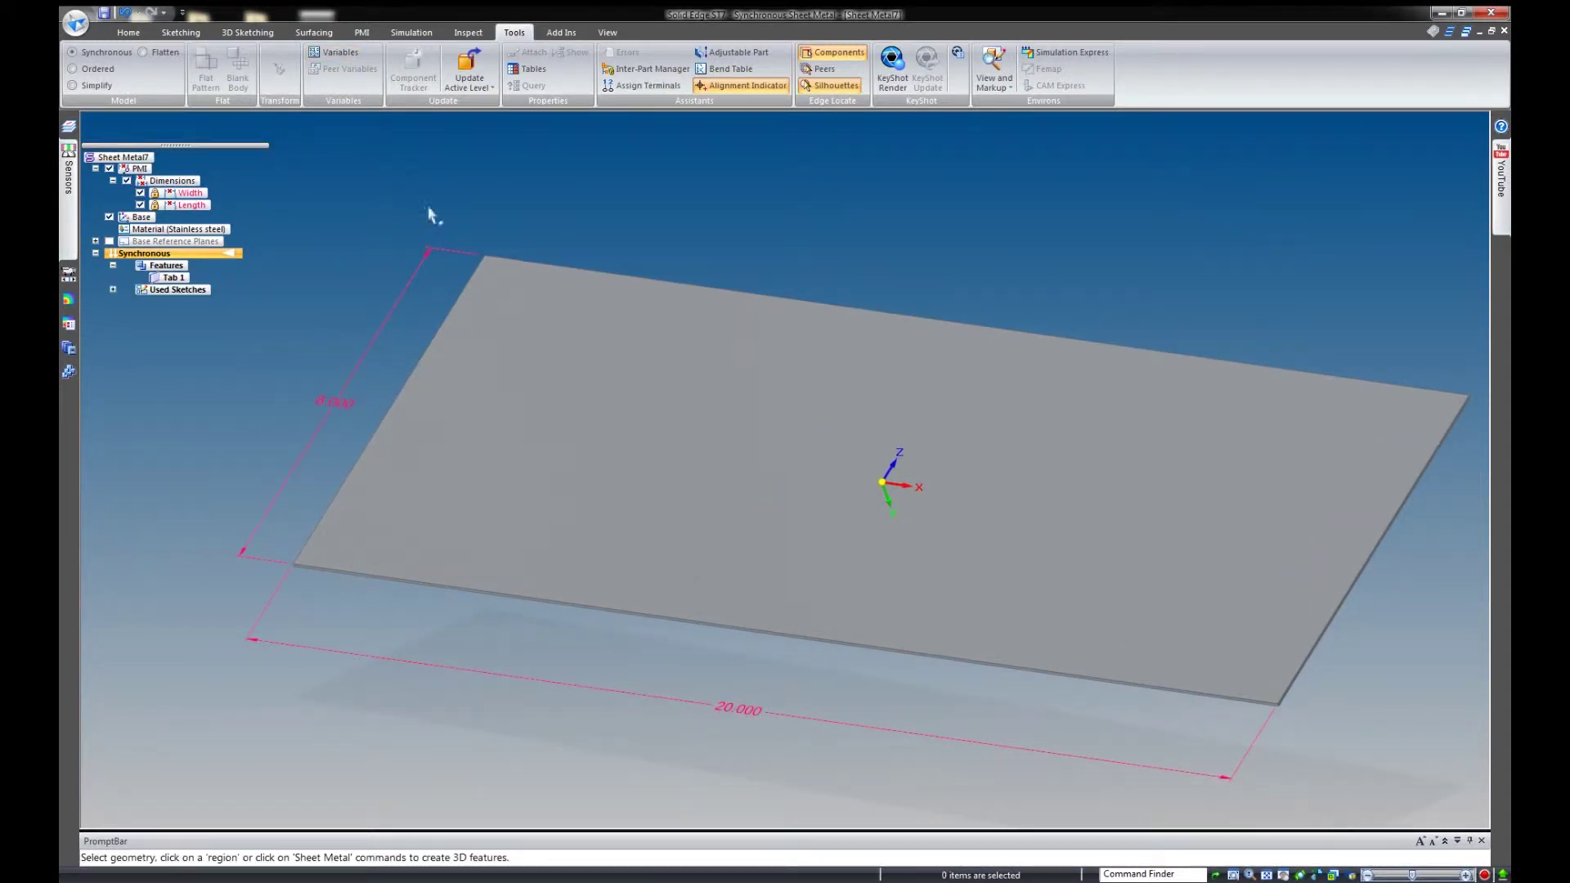
mouse_move(67, 206)
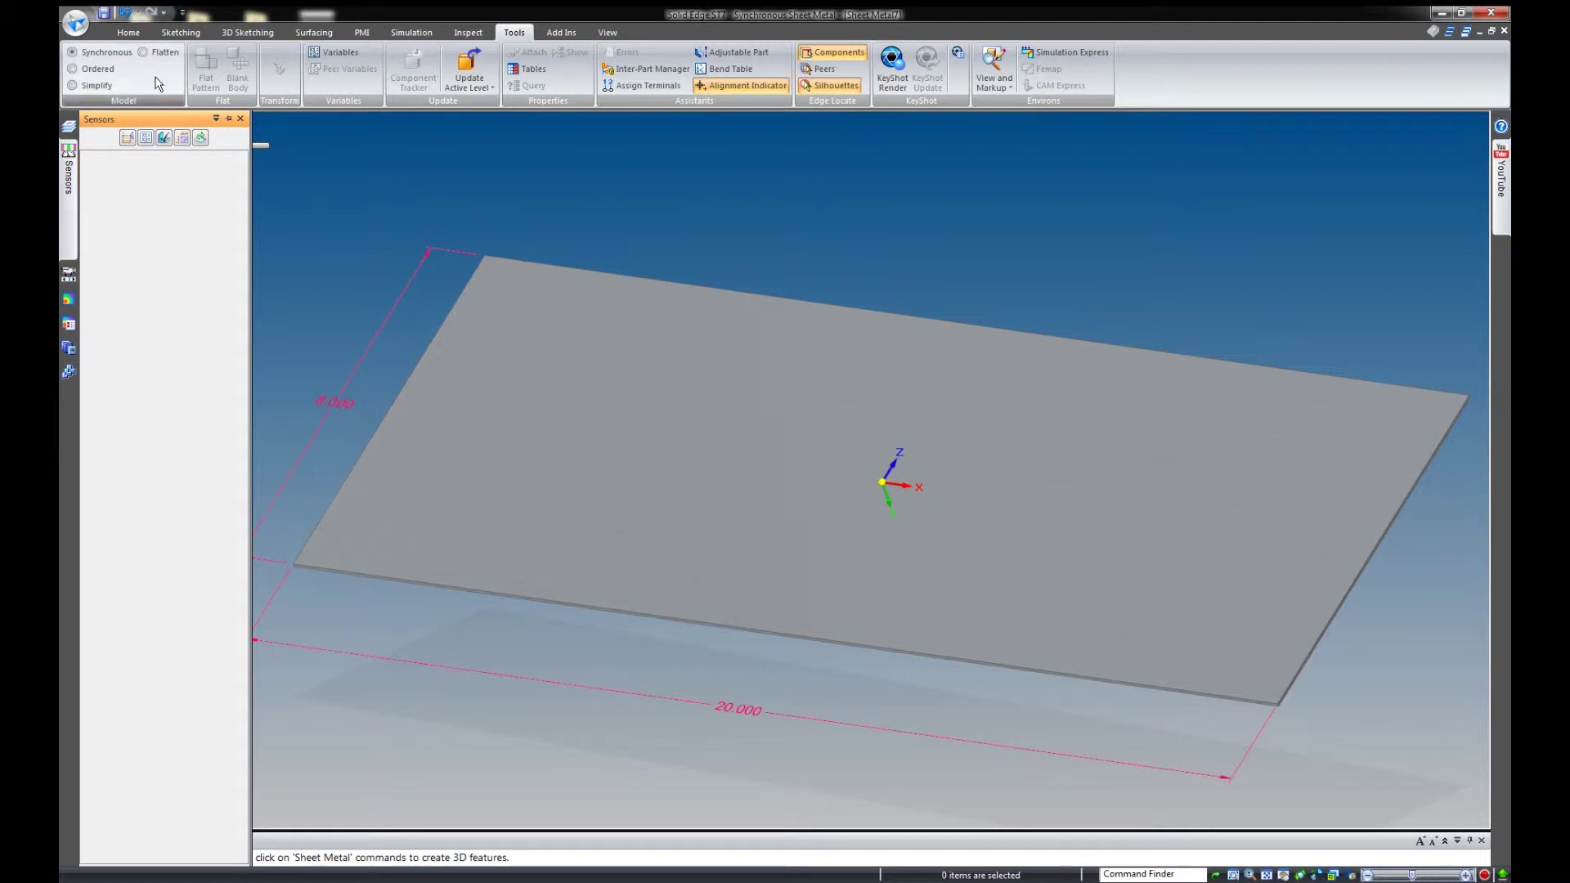
click(164, 138)
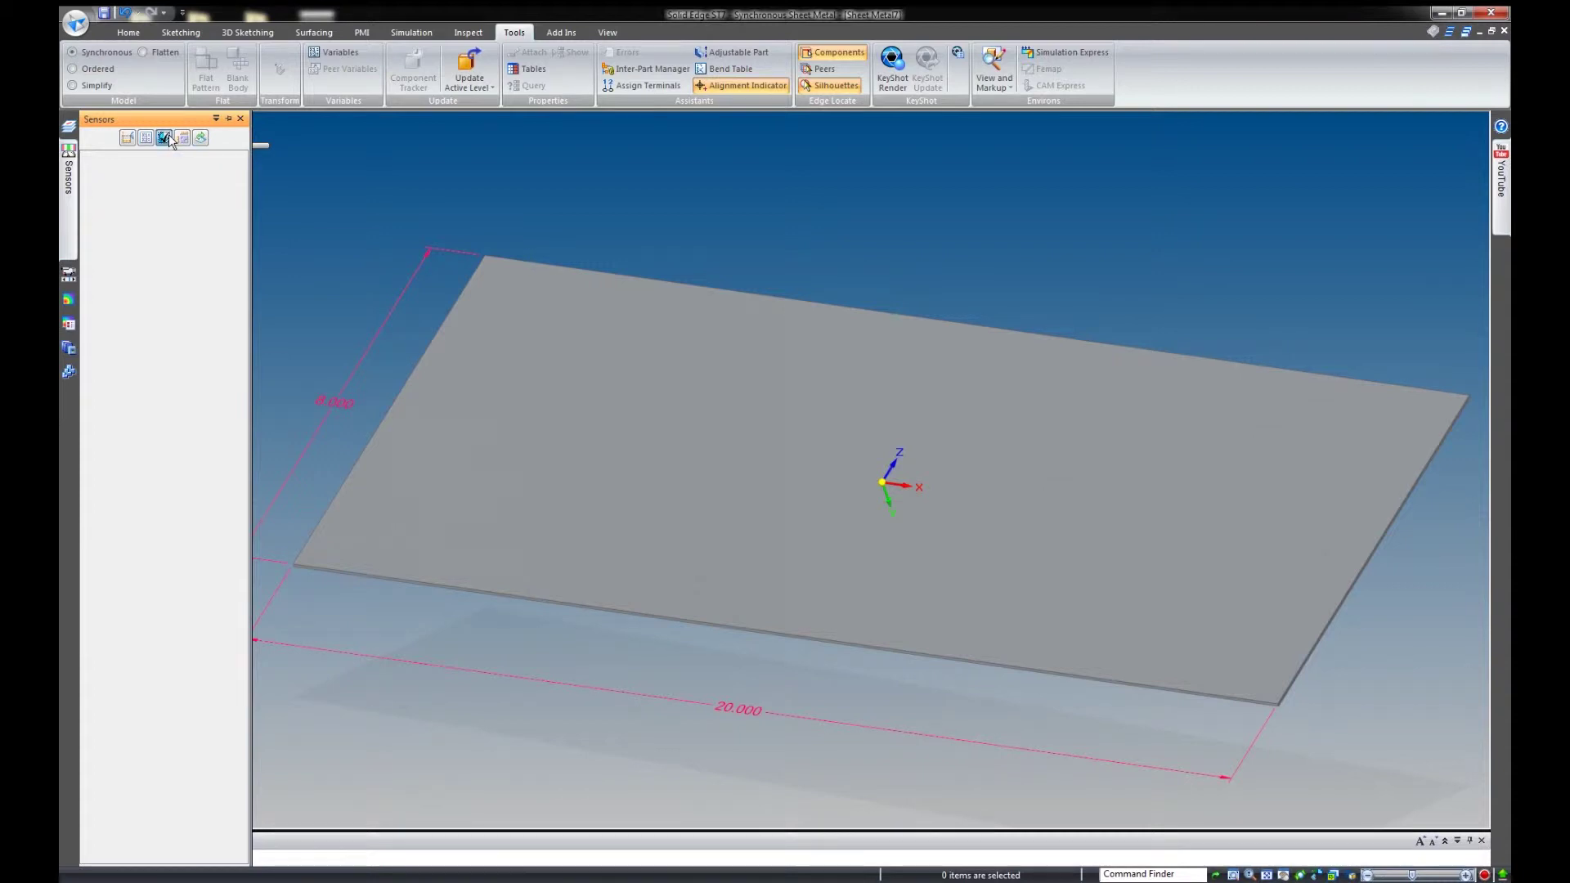
drag(309, 125, 814, 200)
click(814, 203)
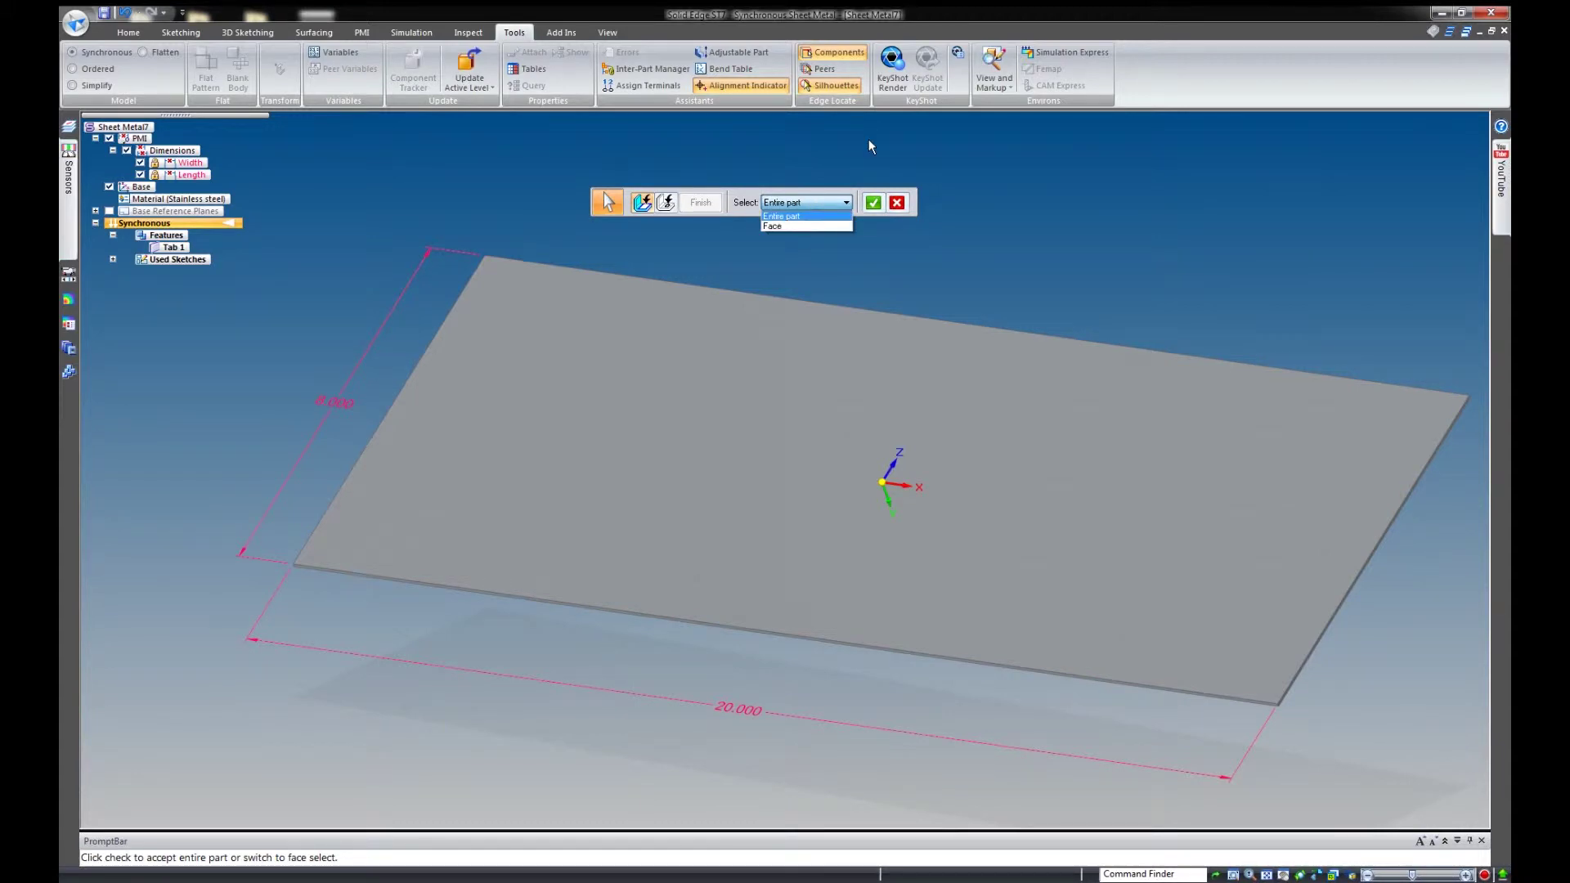
click(837, 226)
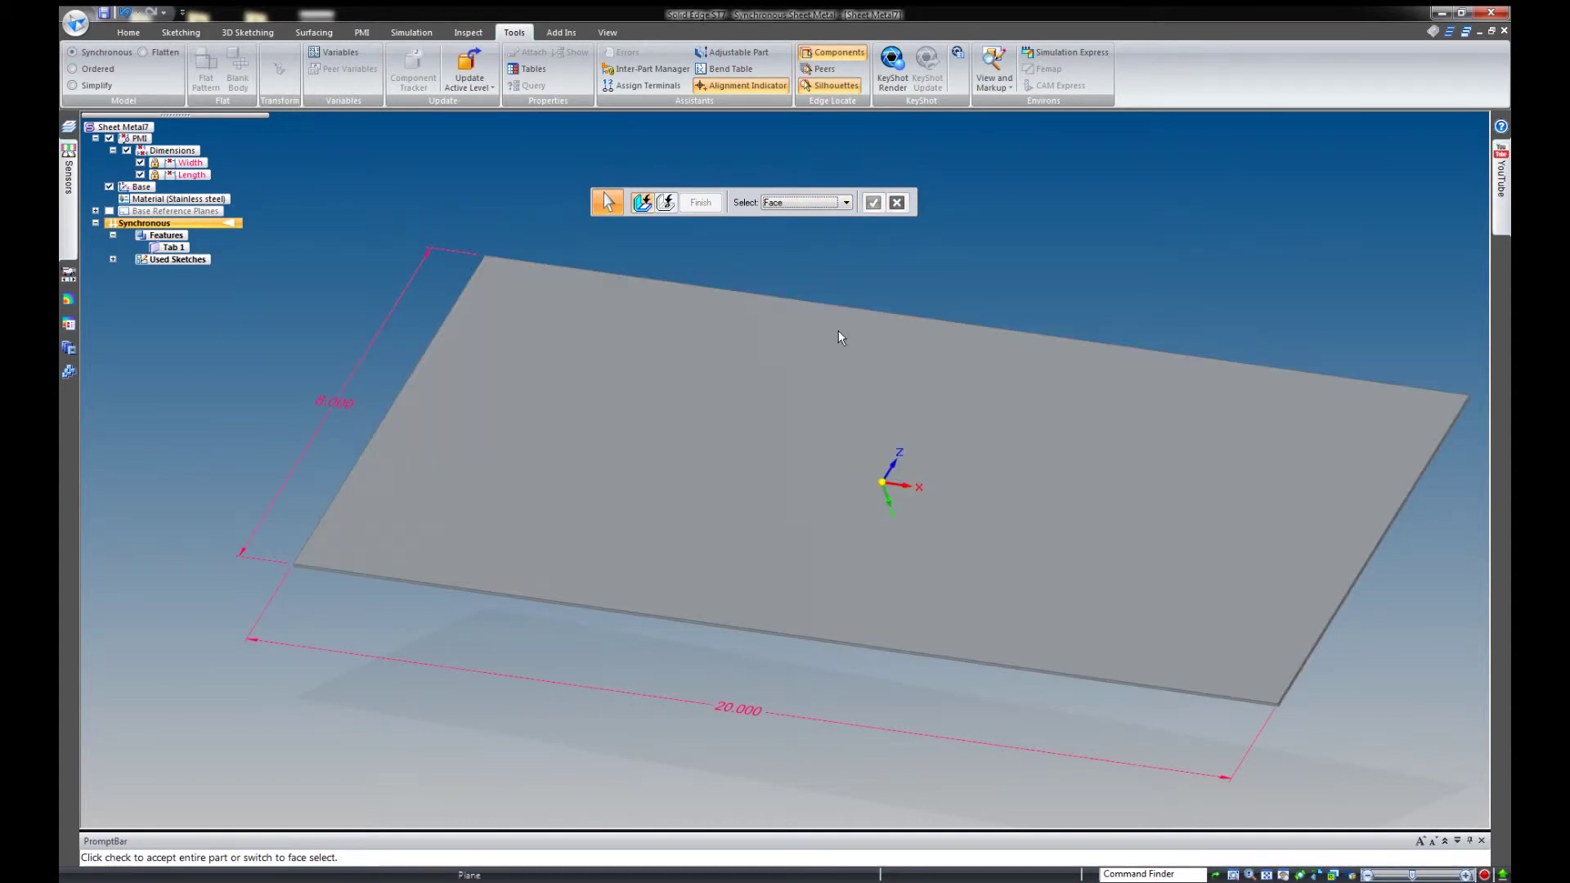
click(842, 330)
right_click(941, 289)
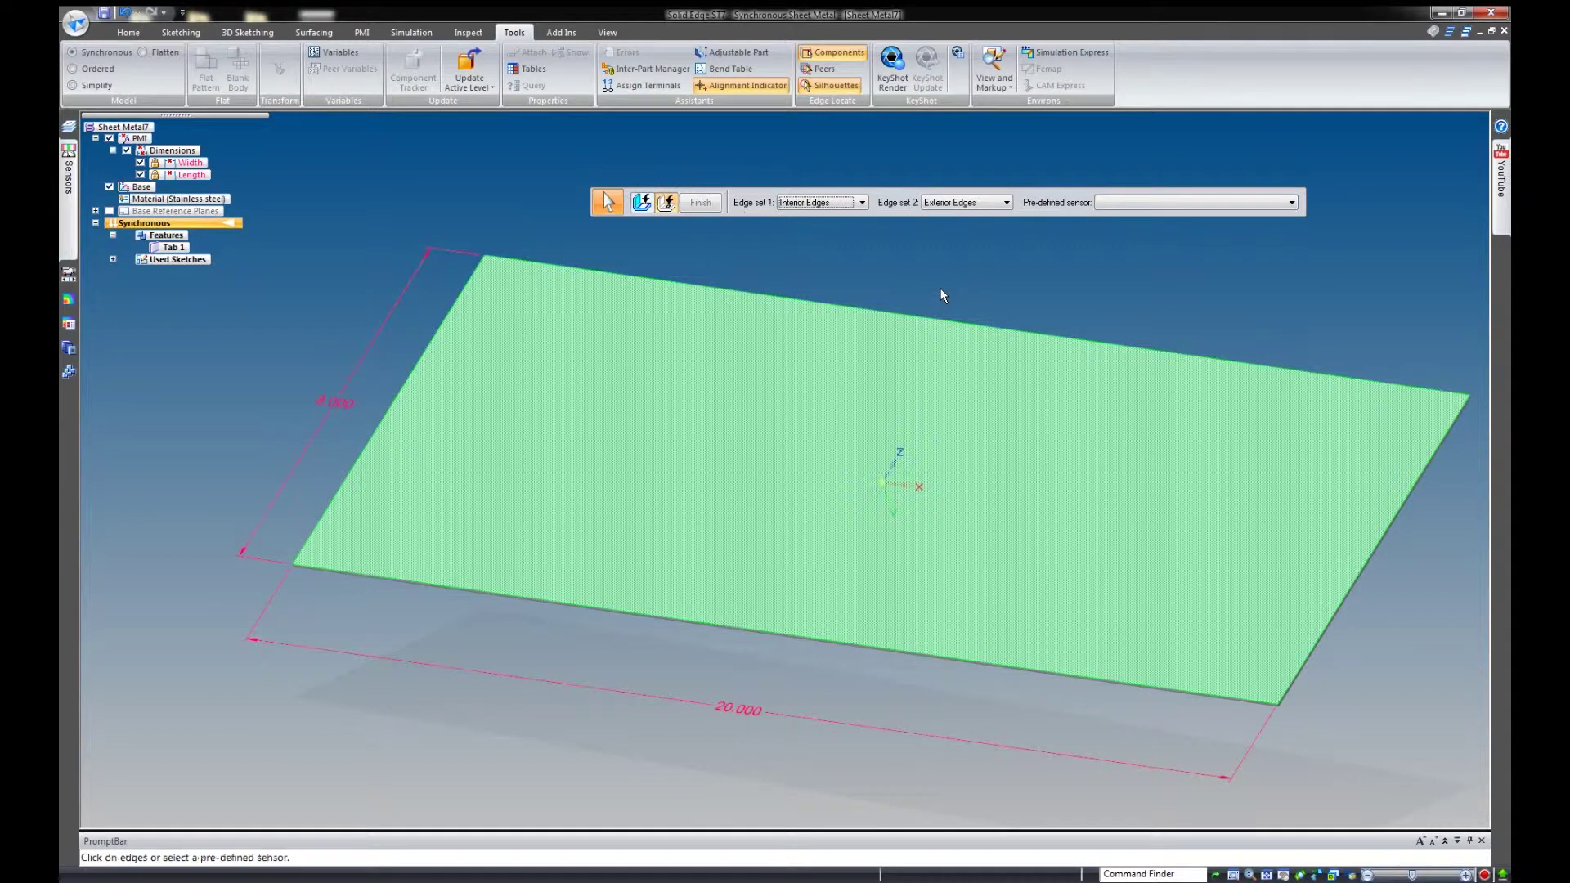
click(1151, 205)
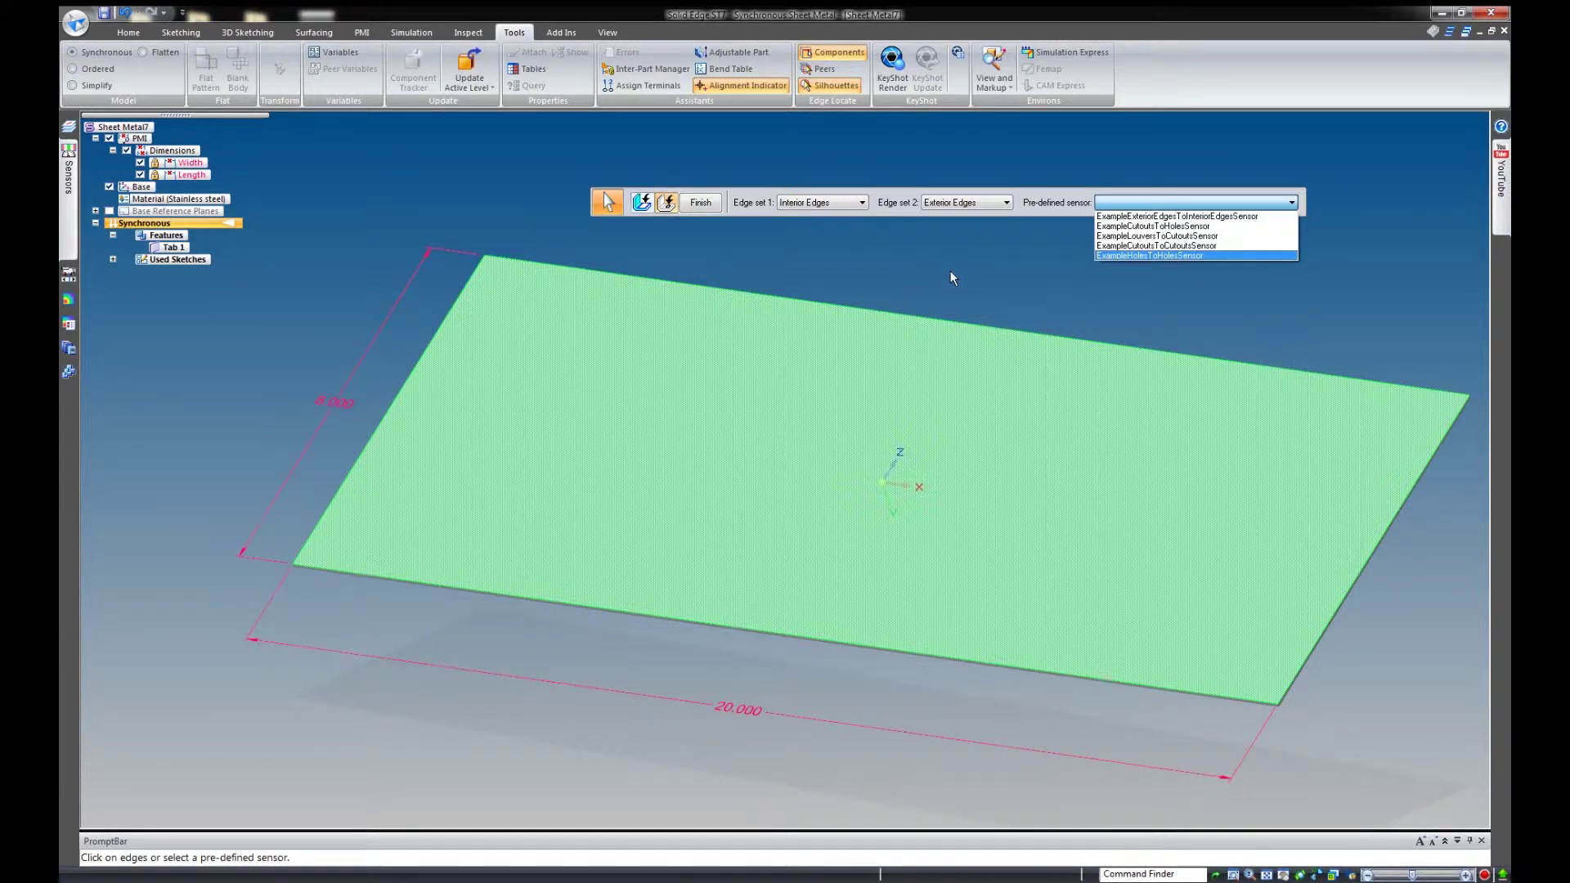
key(Escape)
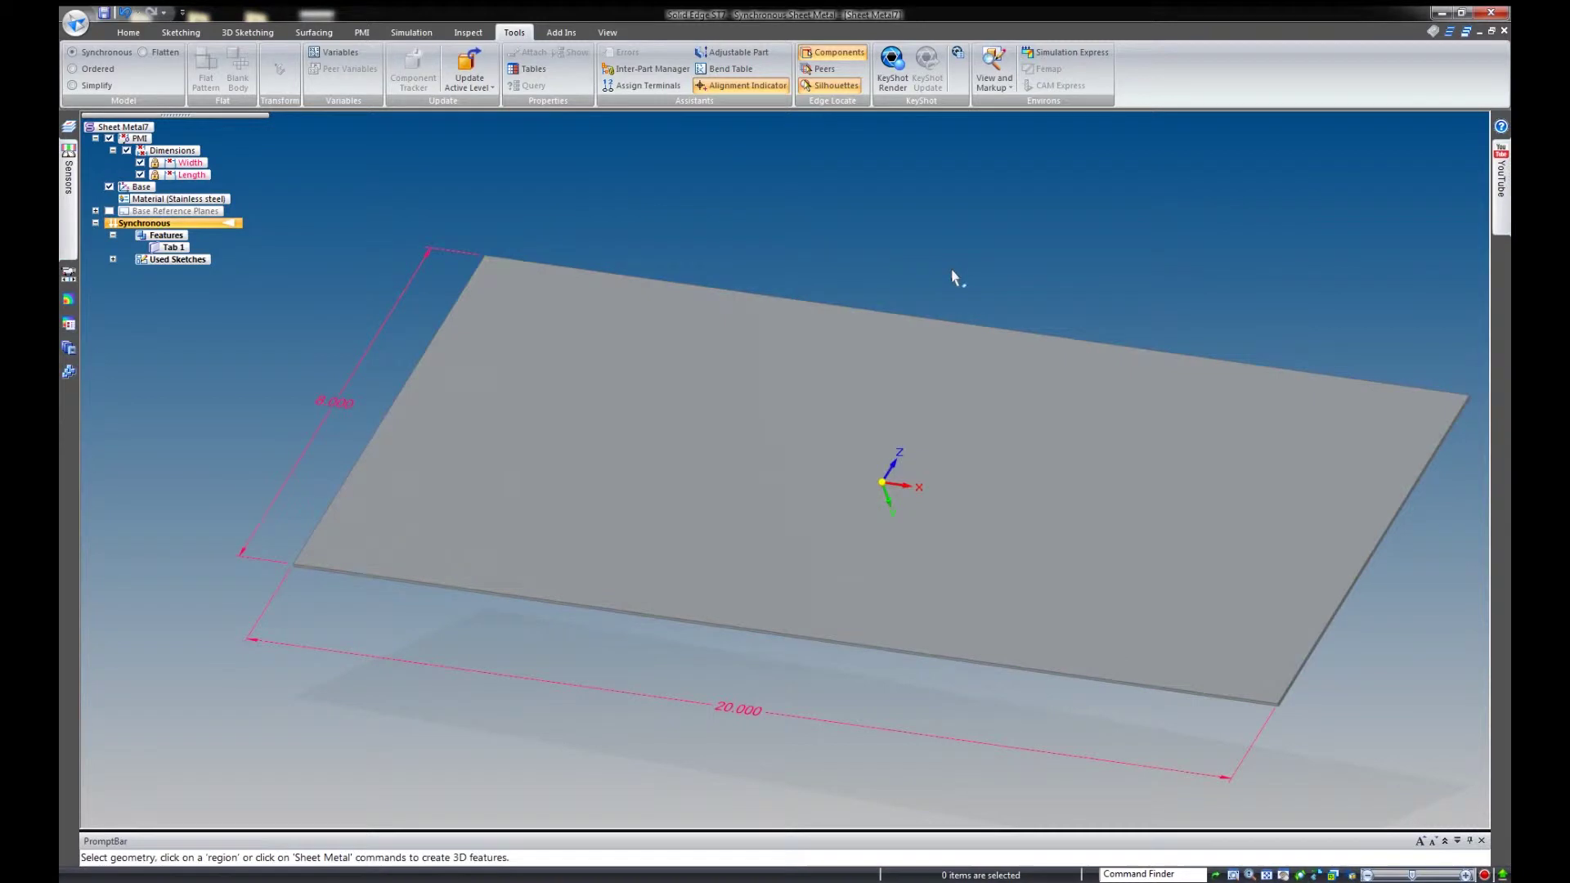
Start a minimum distance sensor and view its element selection types.
click(69, 214)
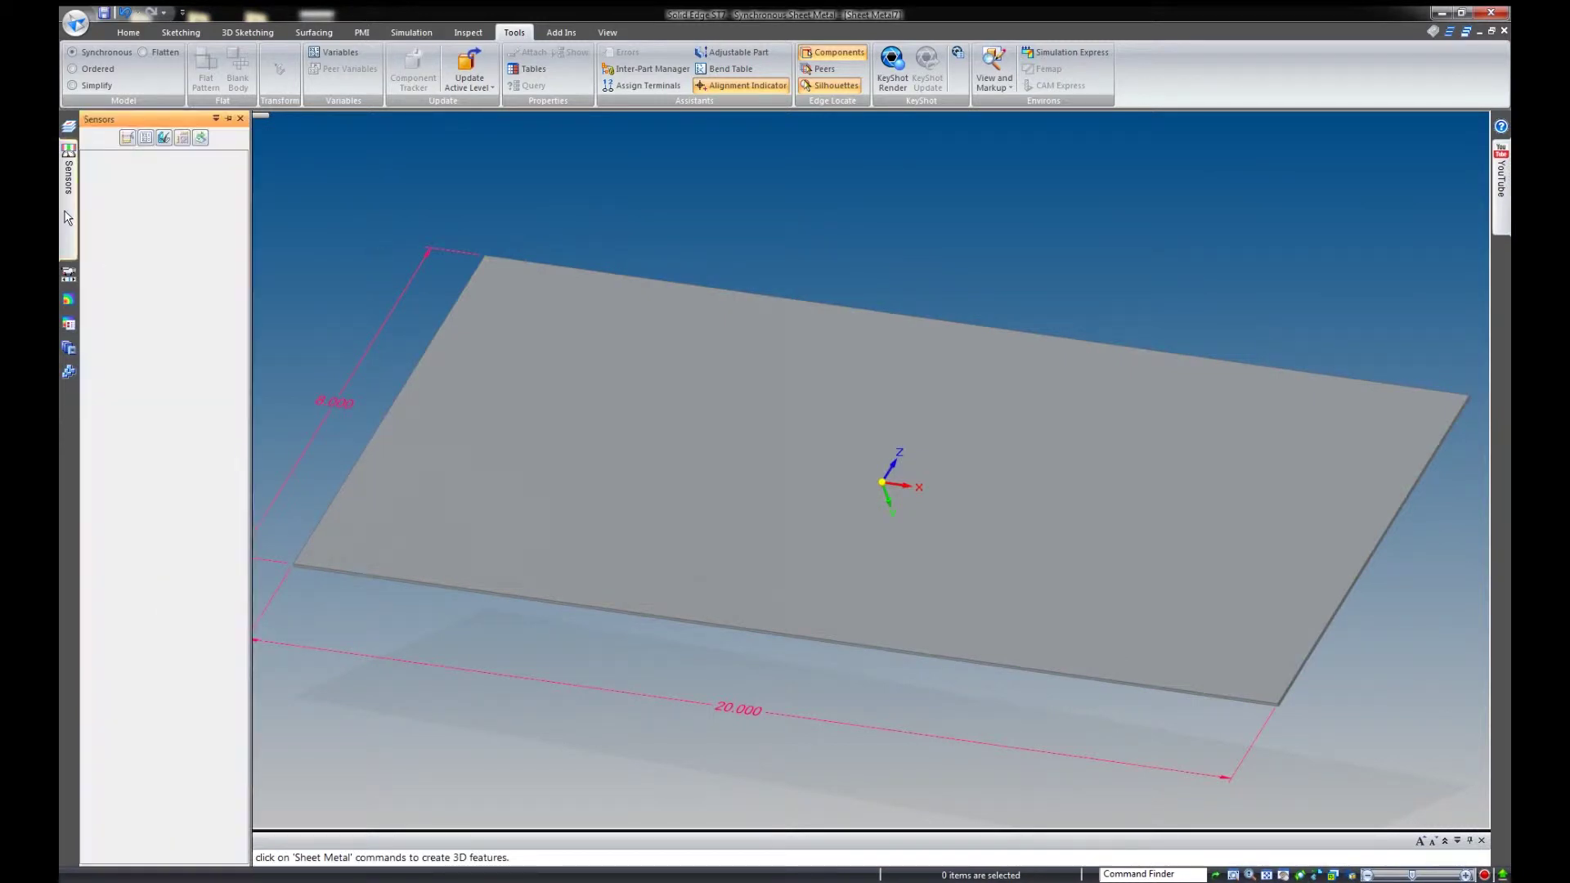
click(128, 138)
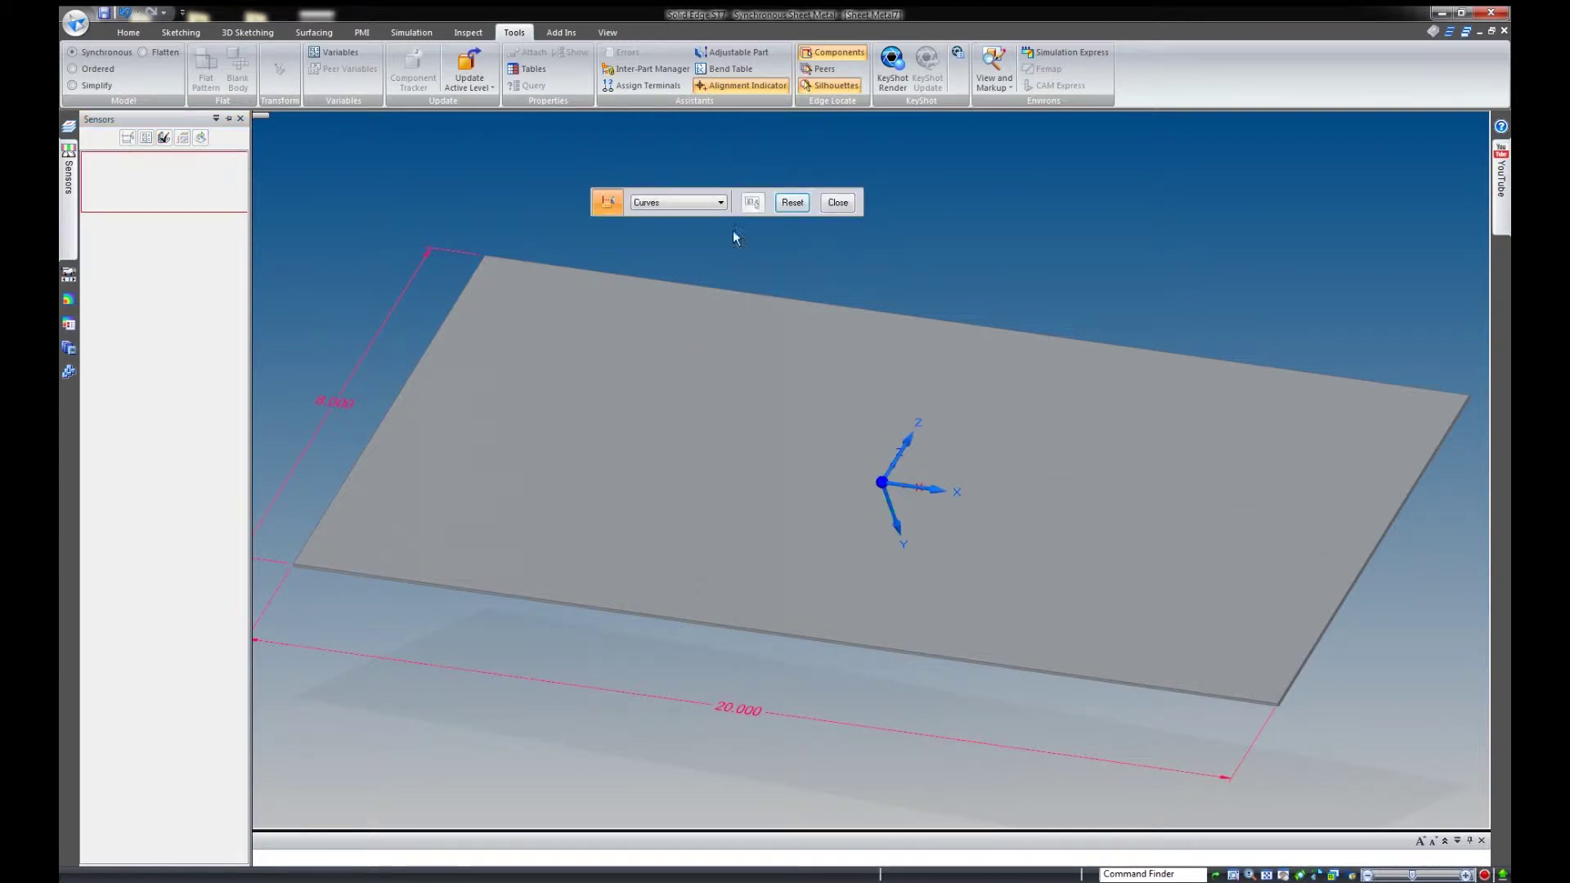
click(663, 204)
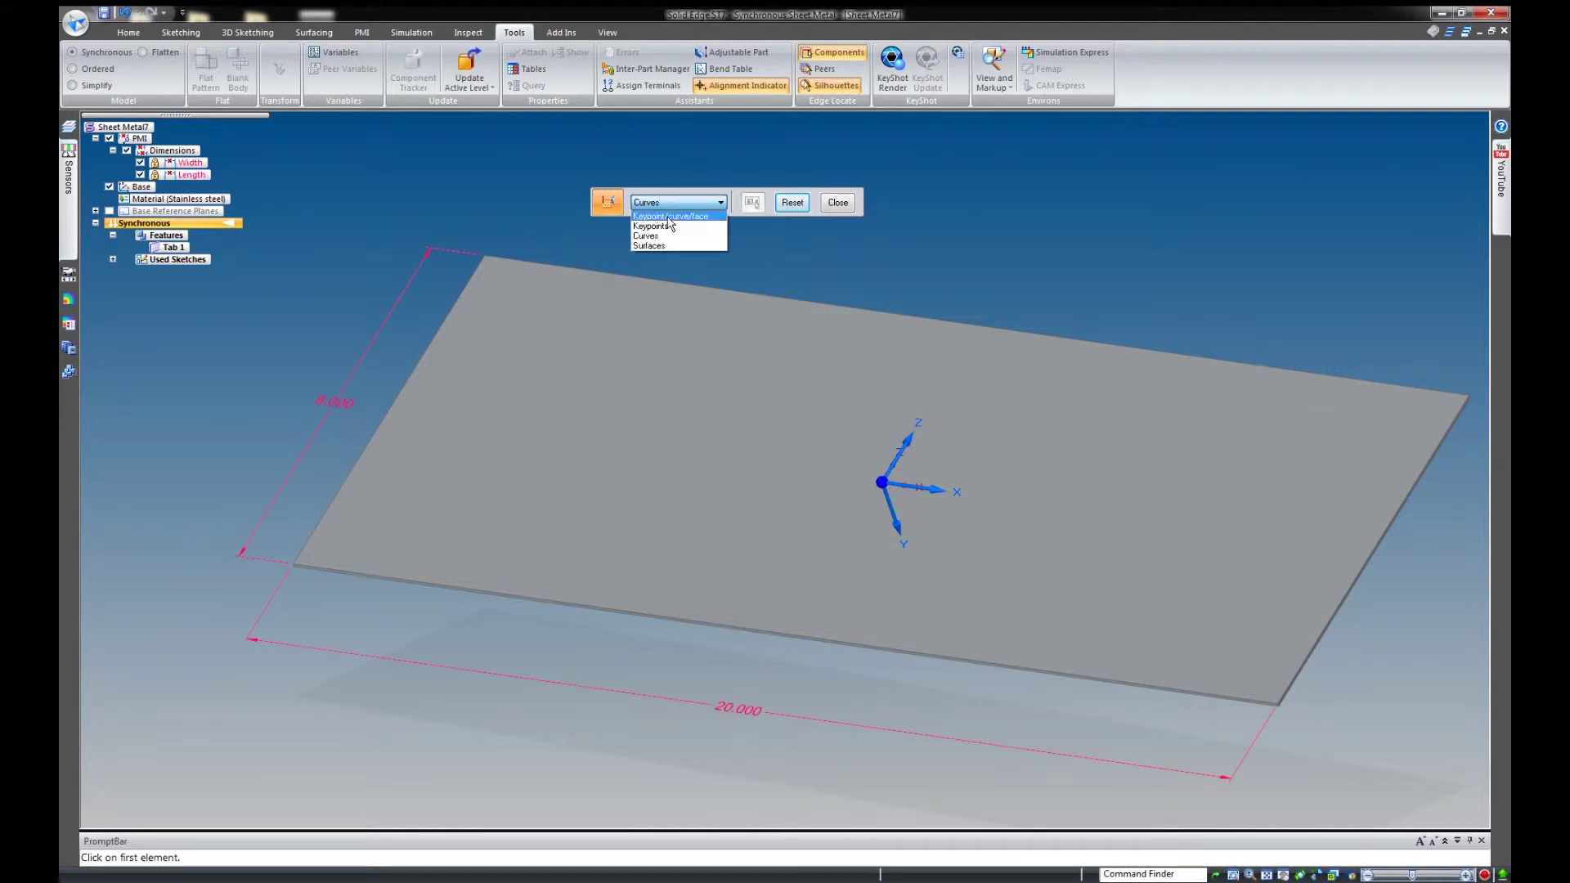
click(605, 166)
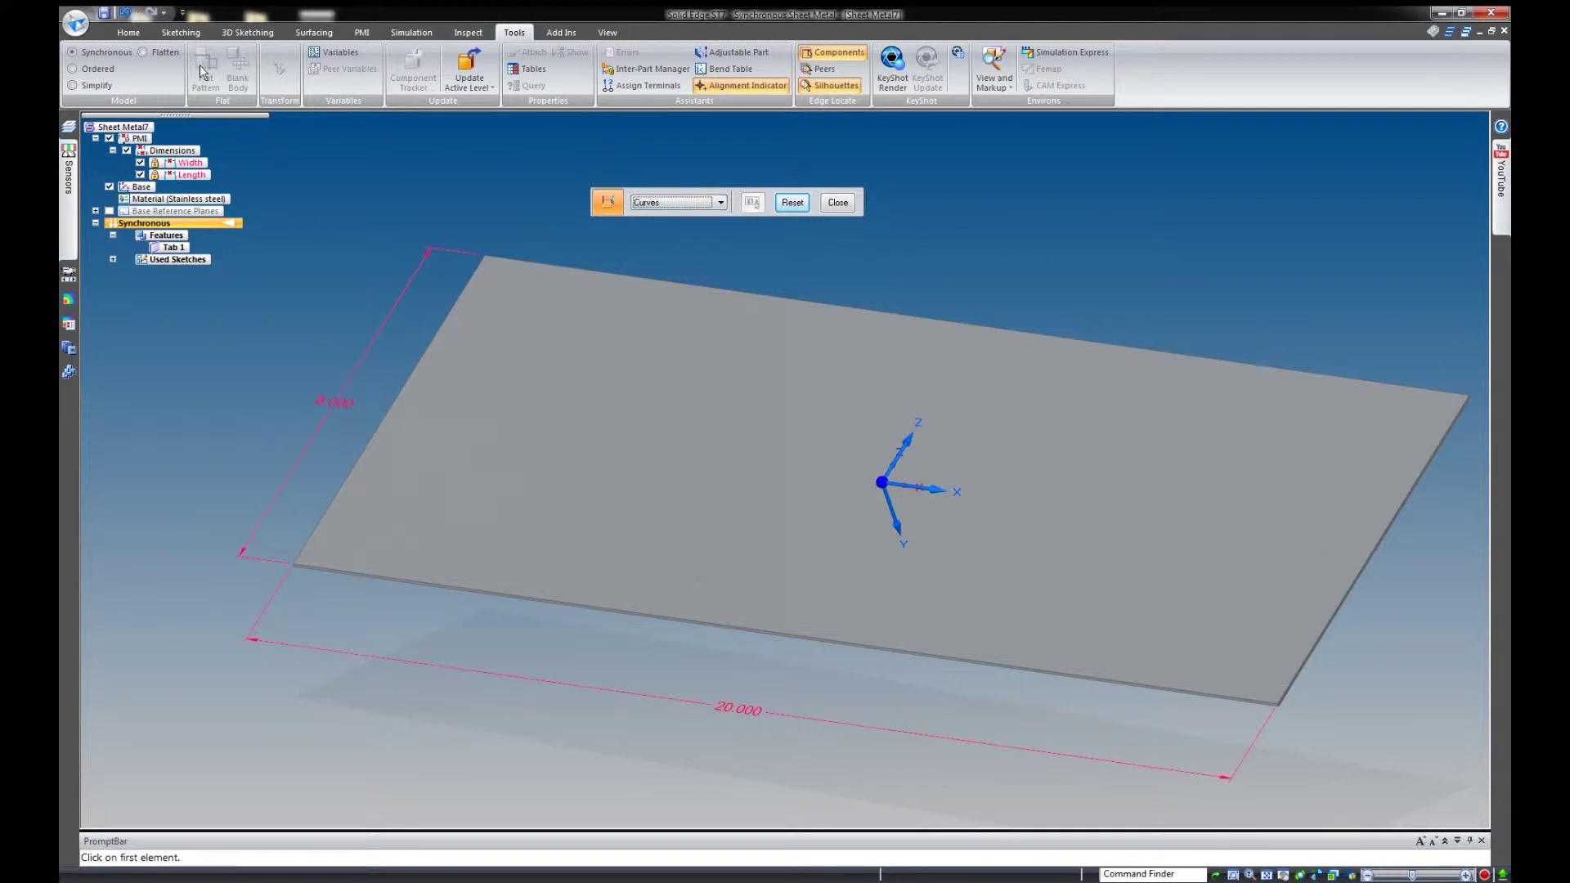
Sketch a small rectangle by center on the plate's top face near its far-left corner.
click(130, 32)
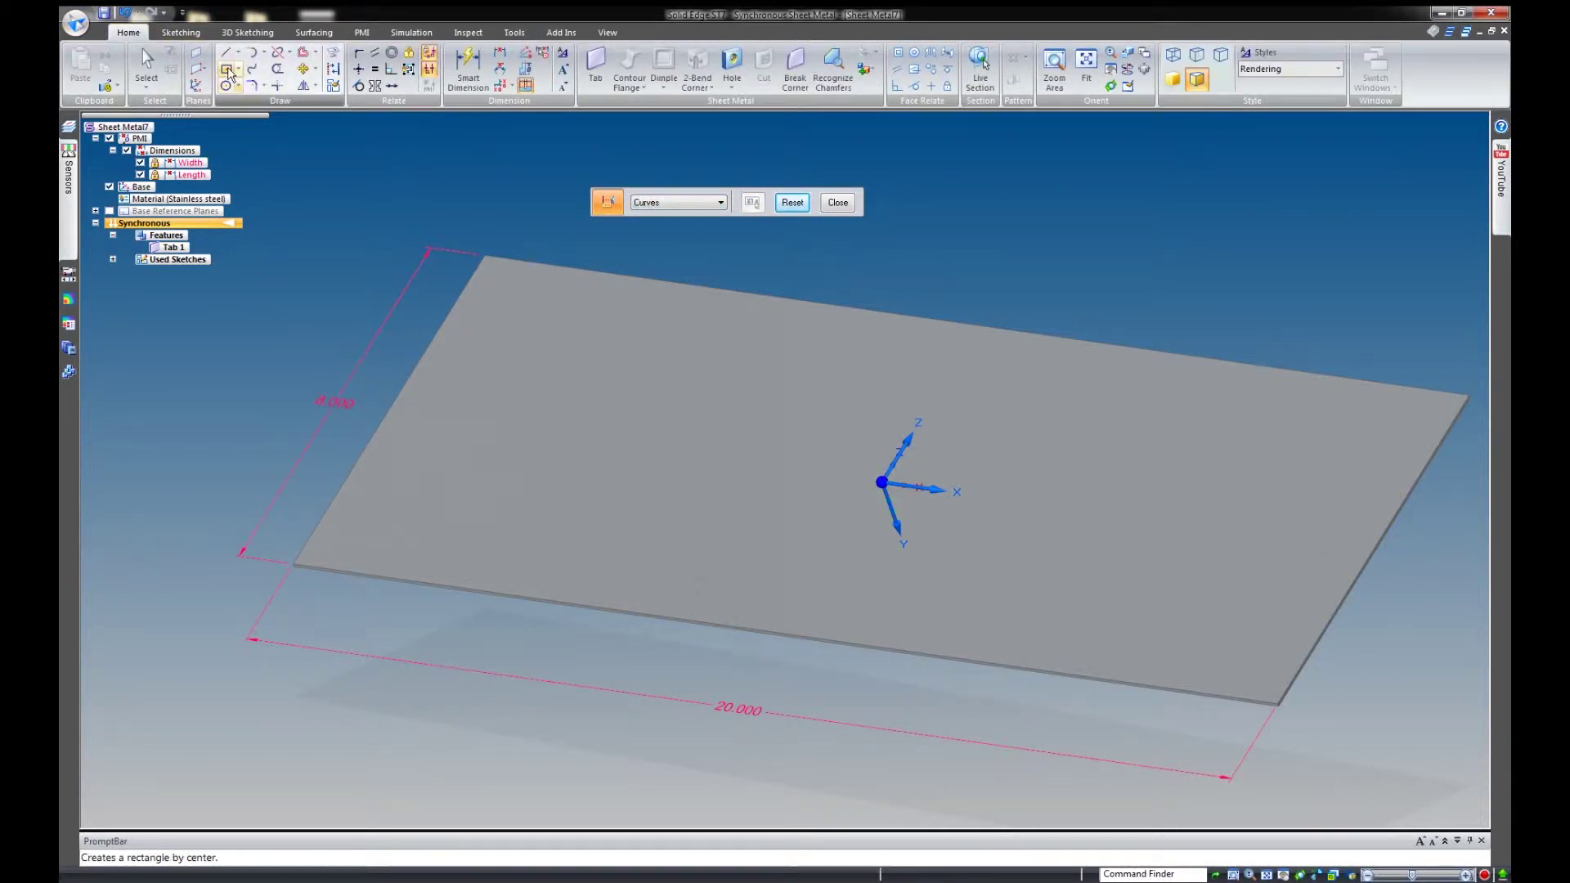
click(226, 69)
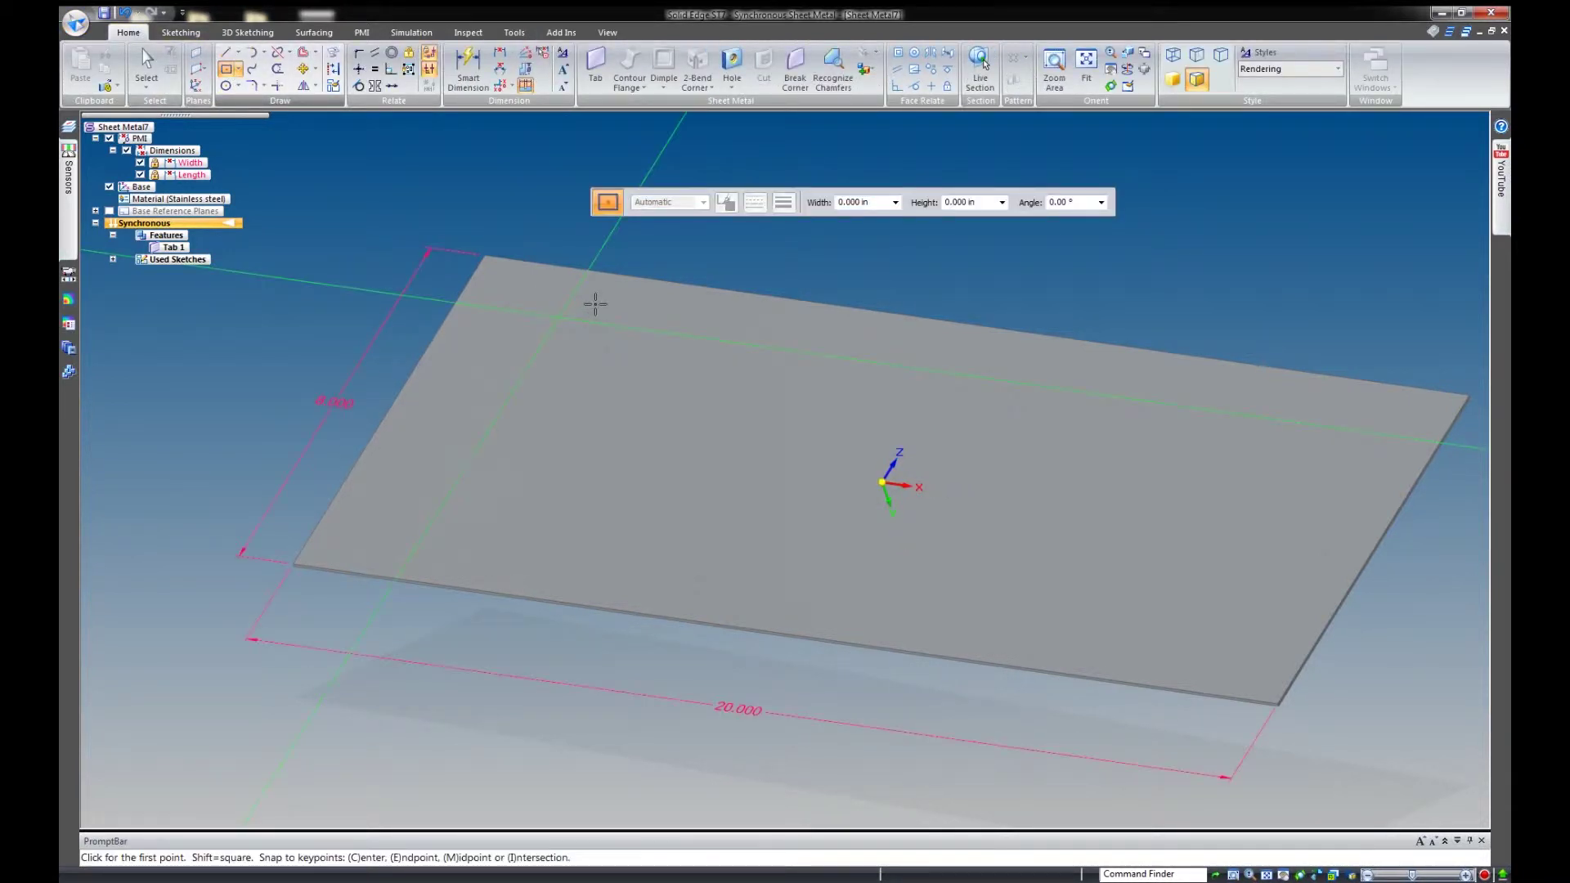
click(559, 318)
click(606, 300)
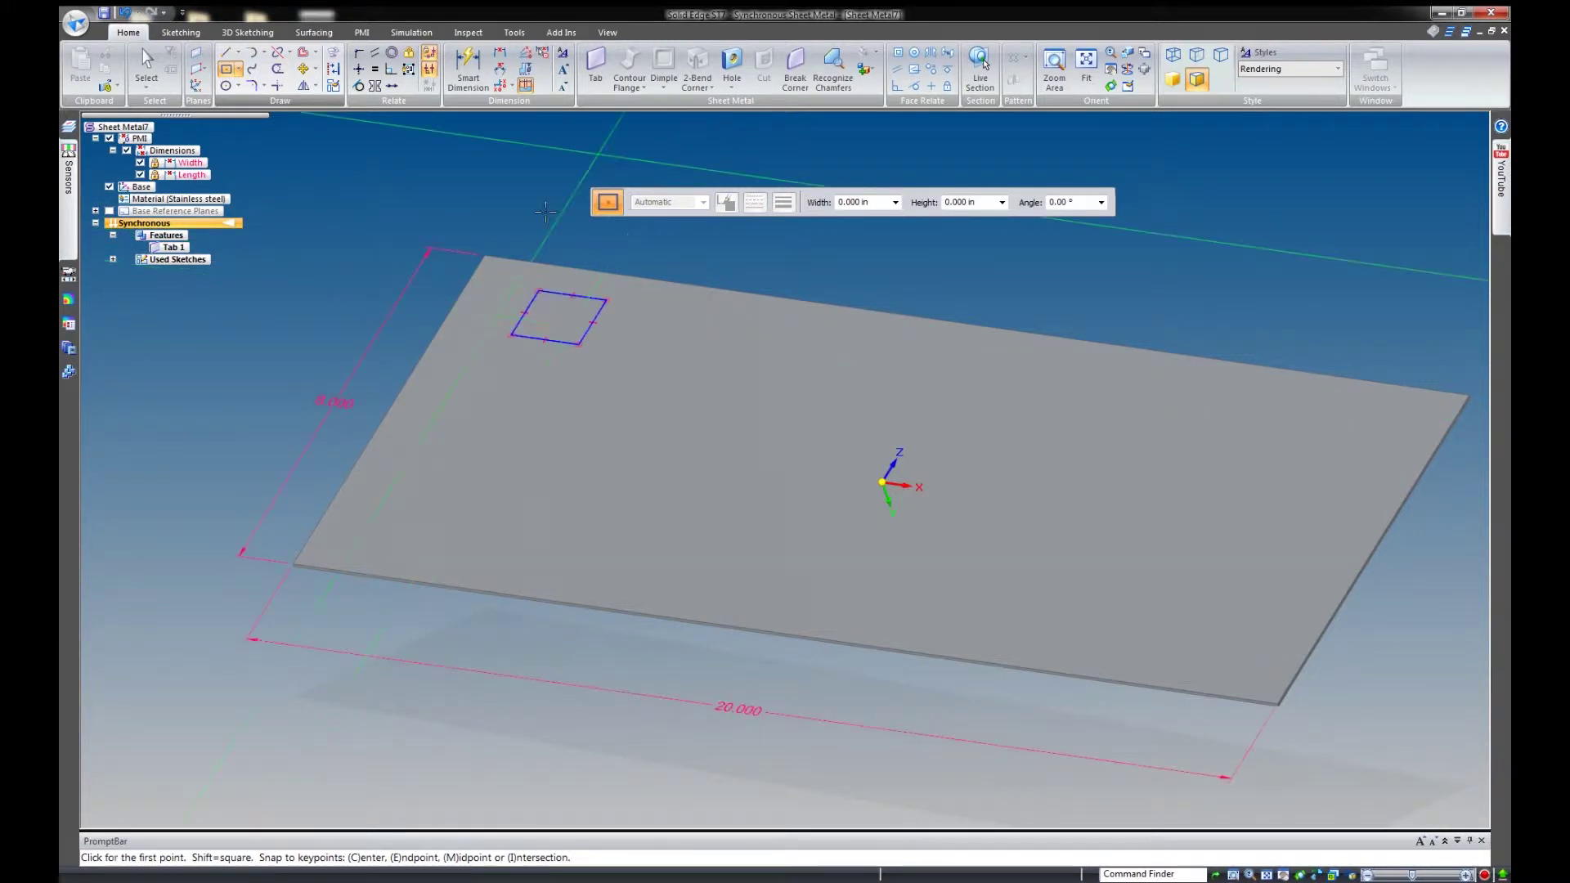
key(Escape)
scroll(544, 218, up, 2)
click(554, 353)
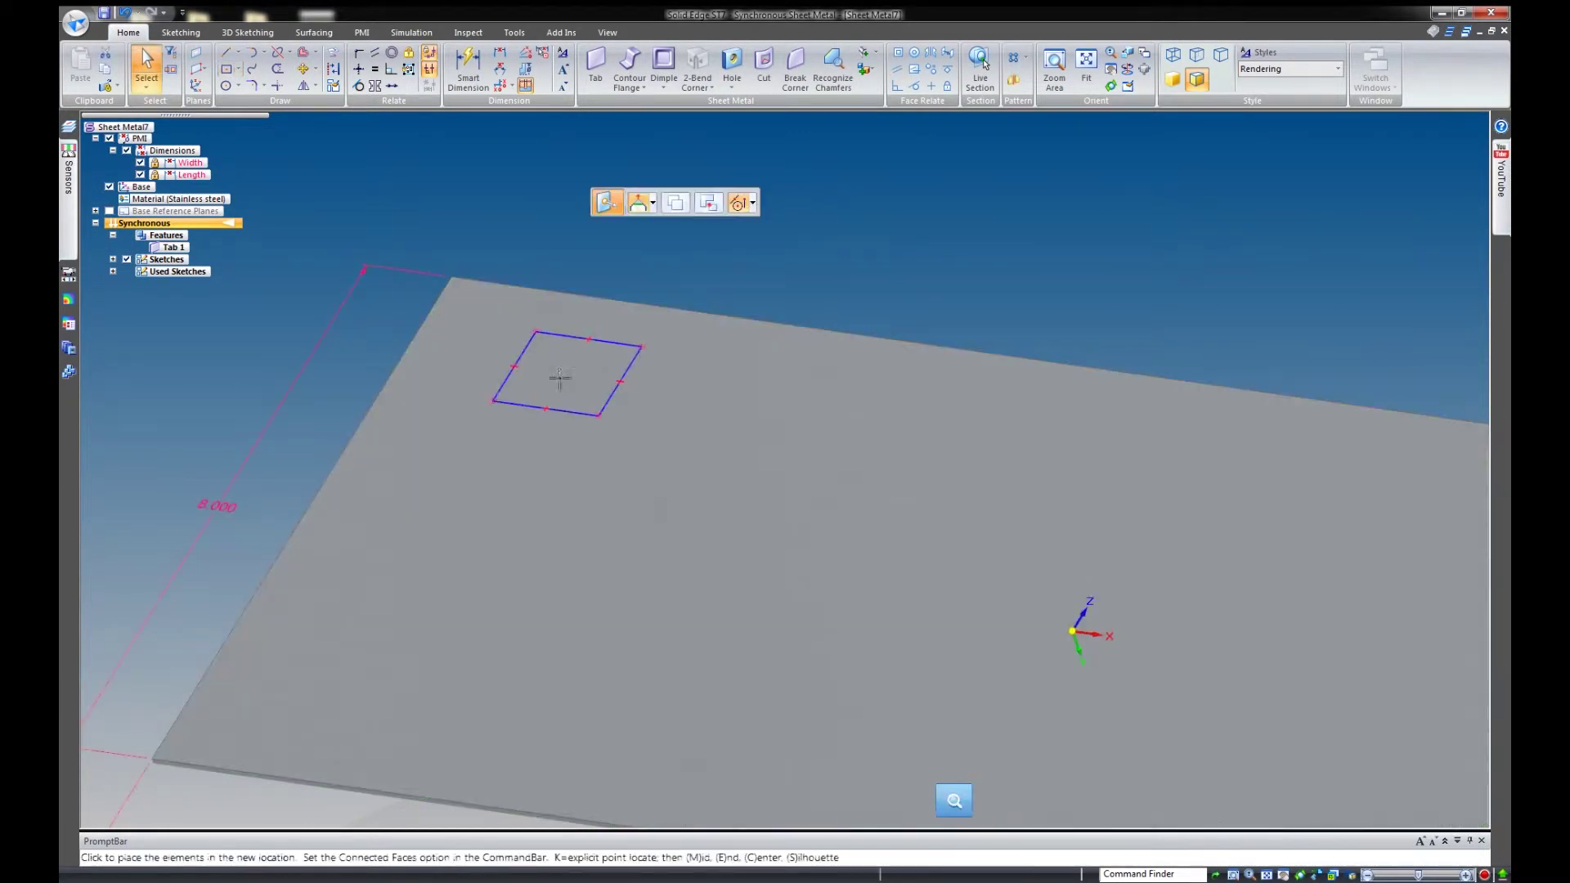
click(563, 385)
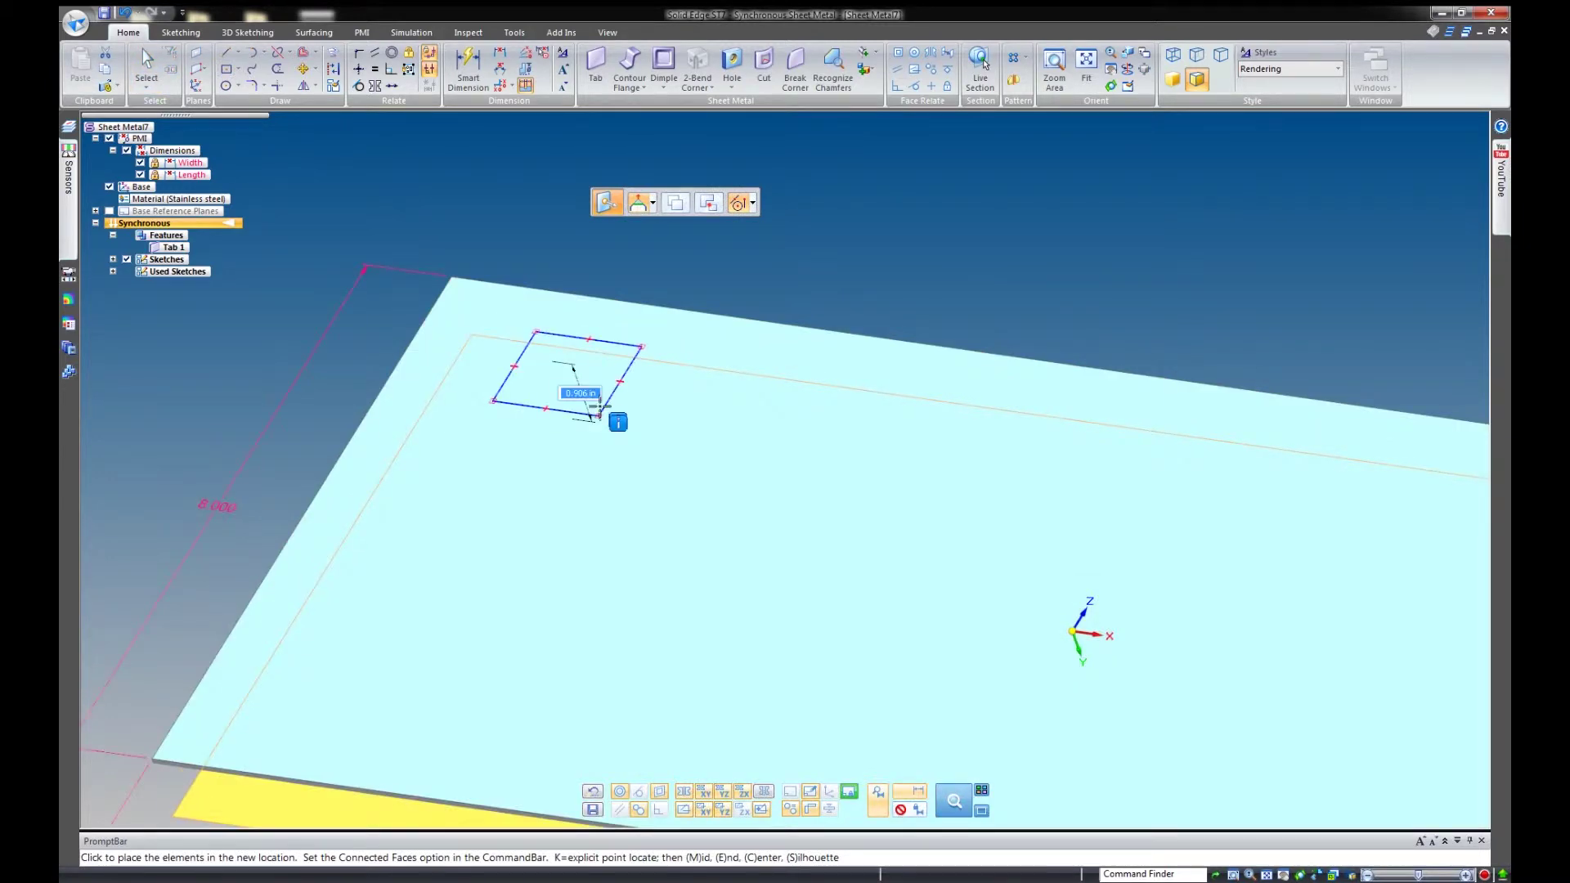
key(Escape)
Try to extrude a cutout downward through the plate from the rectangle's sketch region.
middle_drag(613, 413, 556, 351)
middle_drag(642, 293, 620, 368)
click(600, 458)
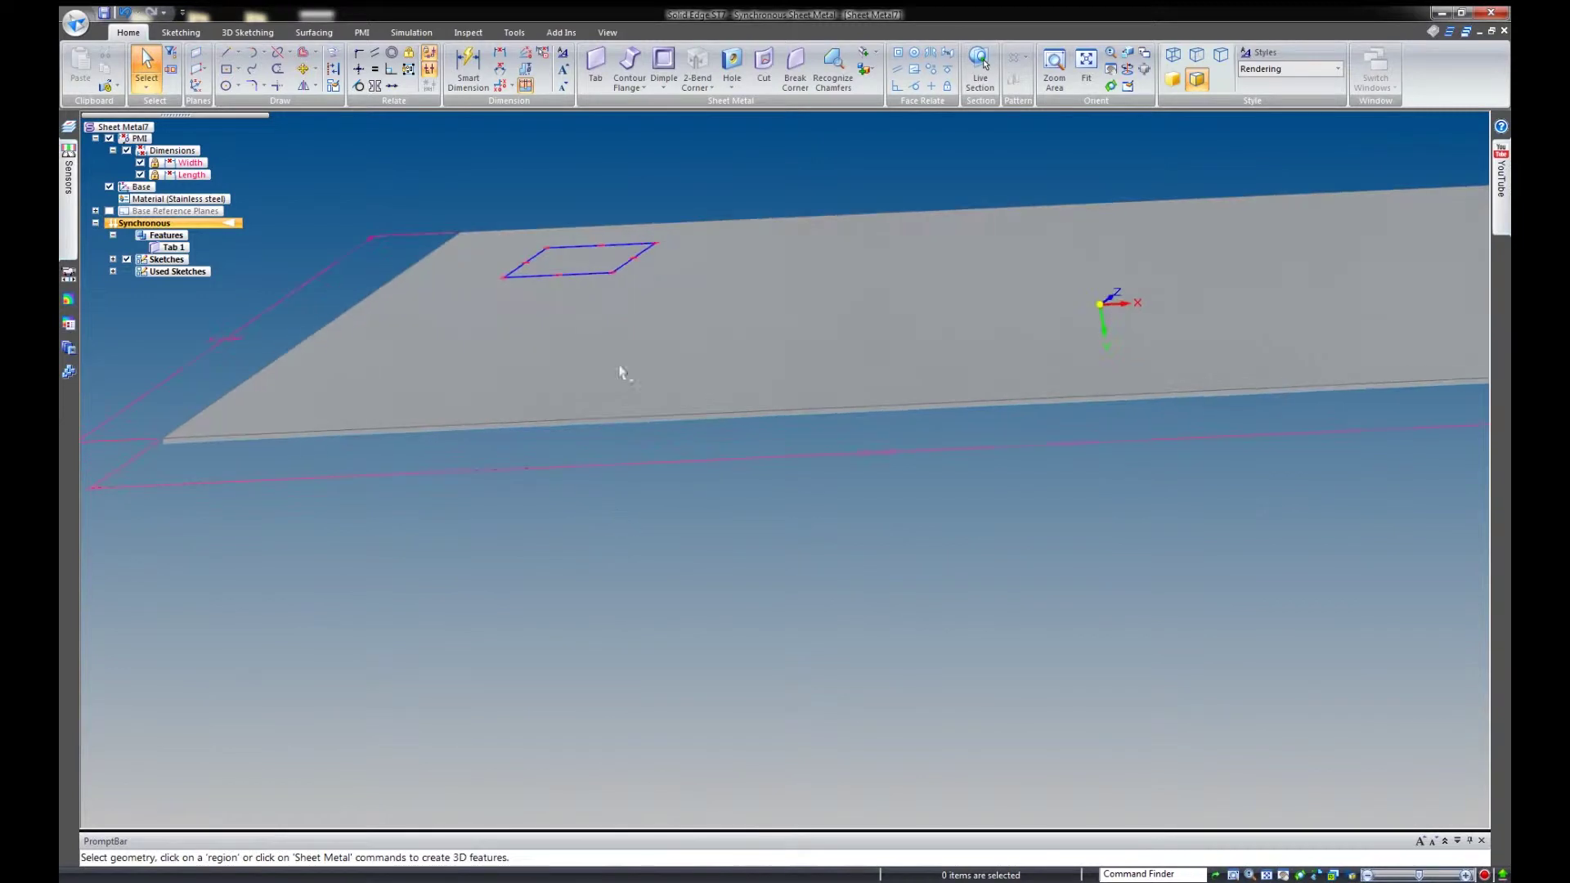
right_click(605, 267)
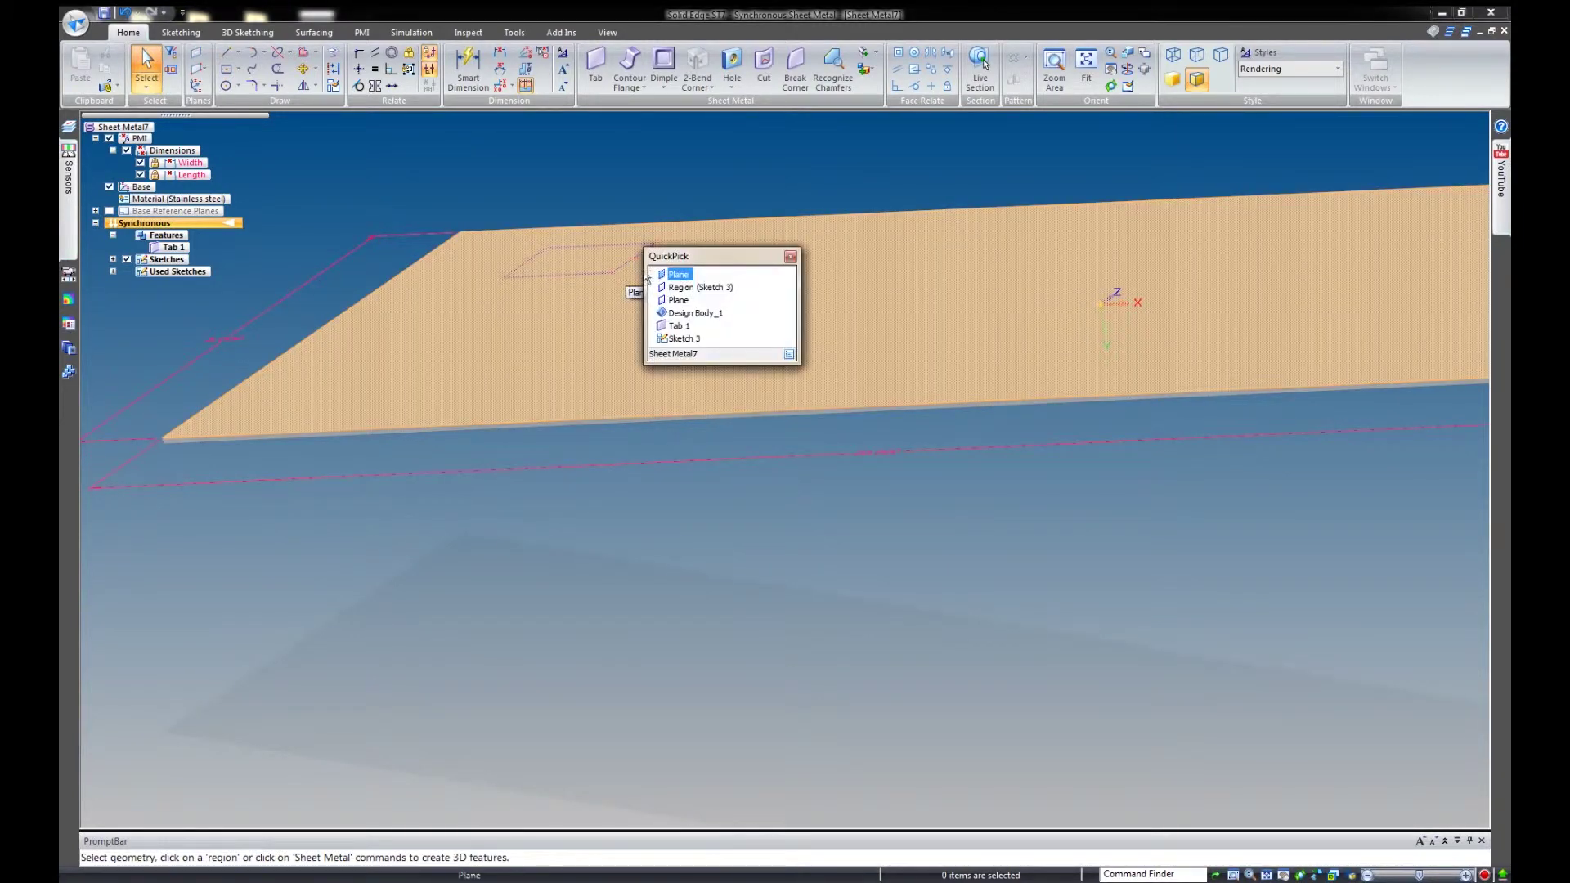
click(681, 285)
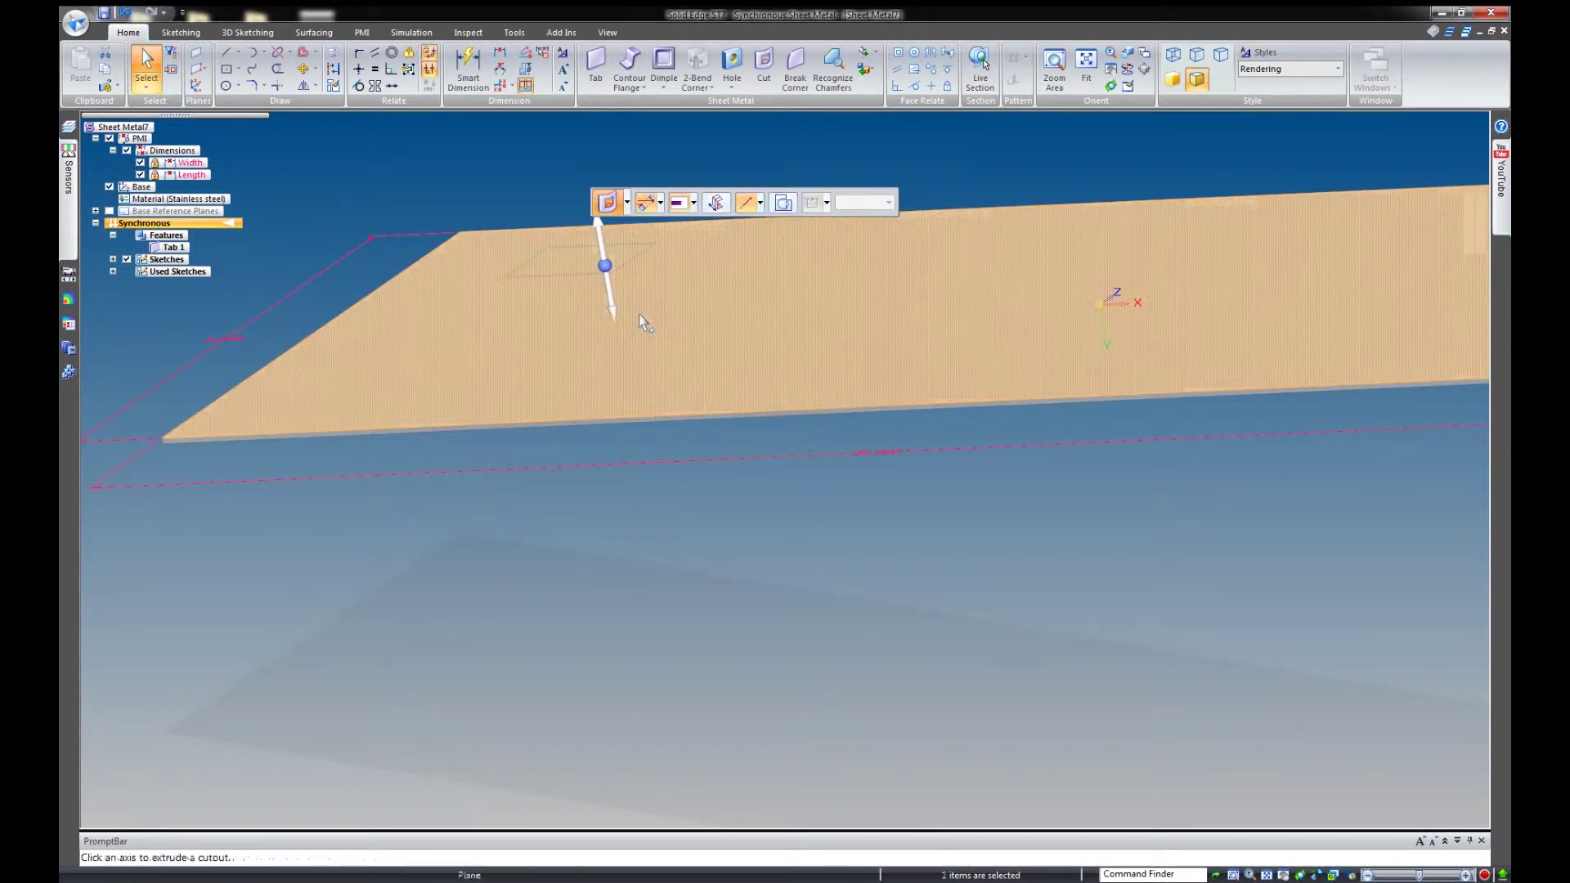
click(611, 309)
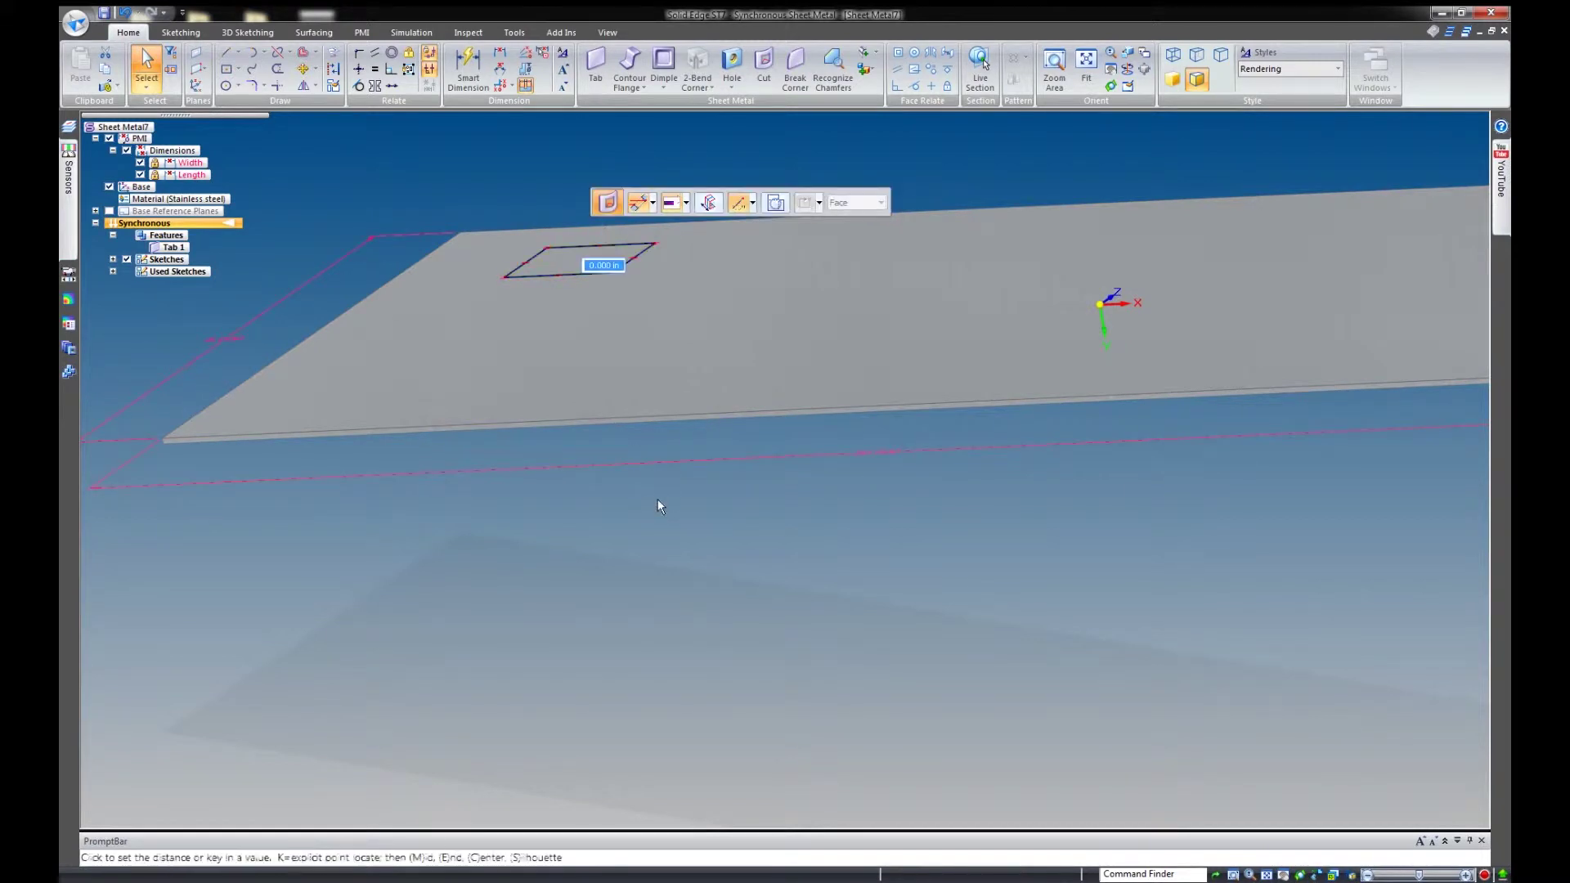
click(622, 543)
right_click(621, 547)
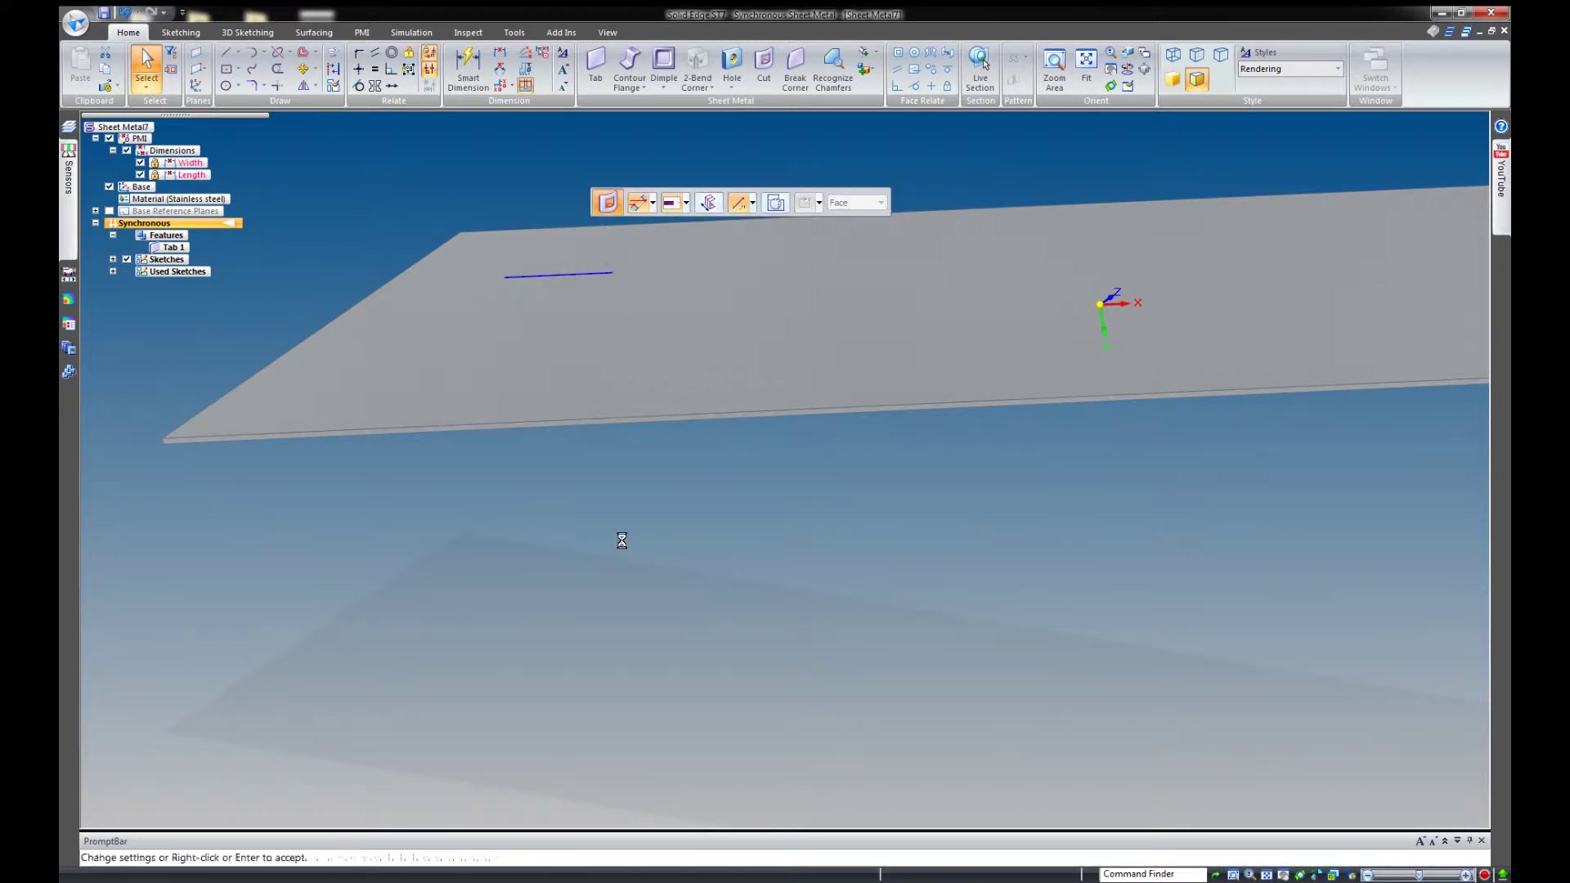
click(836, 492)
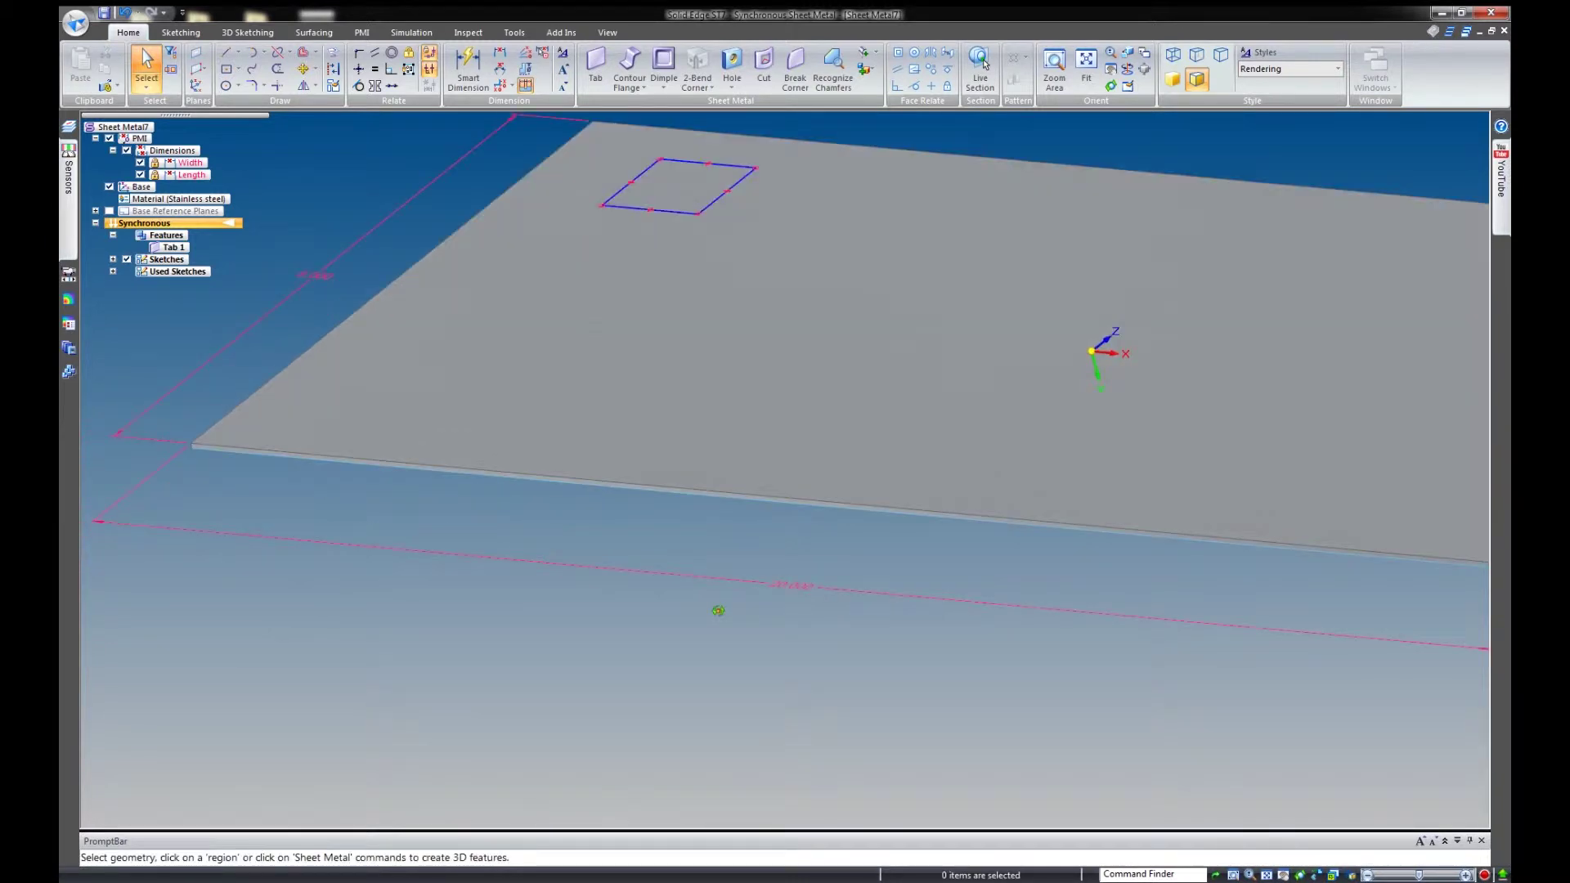
Cut the sketched rectangle through the plate with the Cut command to form a rectangular opening.
click(763, 67)
scroll(472, 714, down, 3)
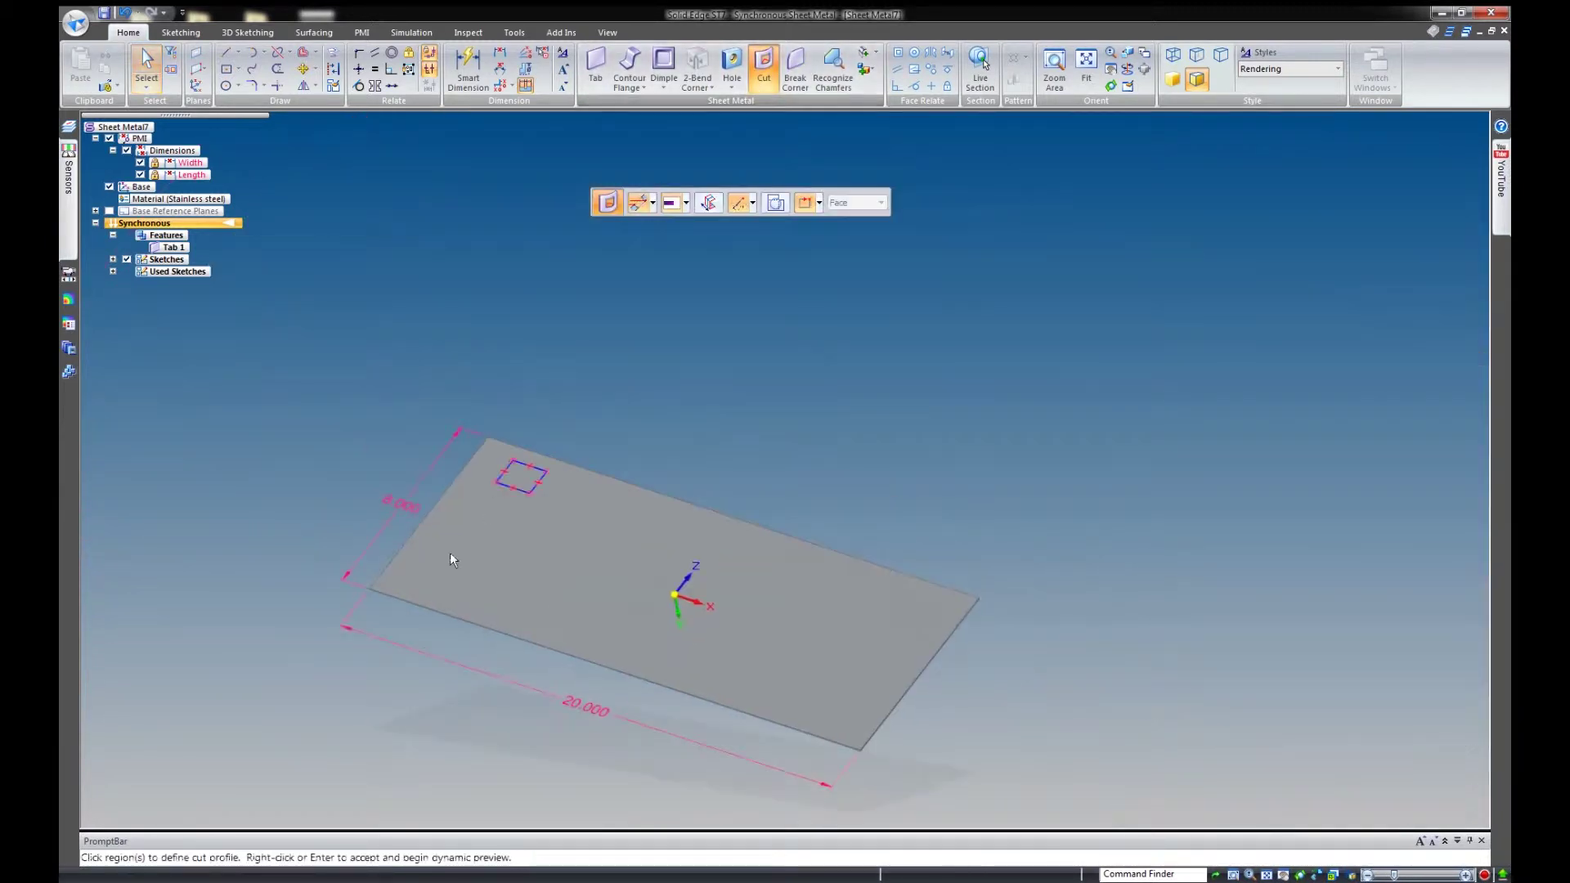
click(525, 481)
right_click(507, 550)
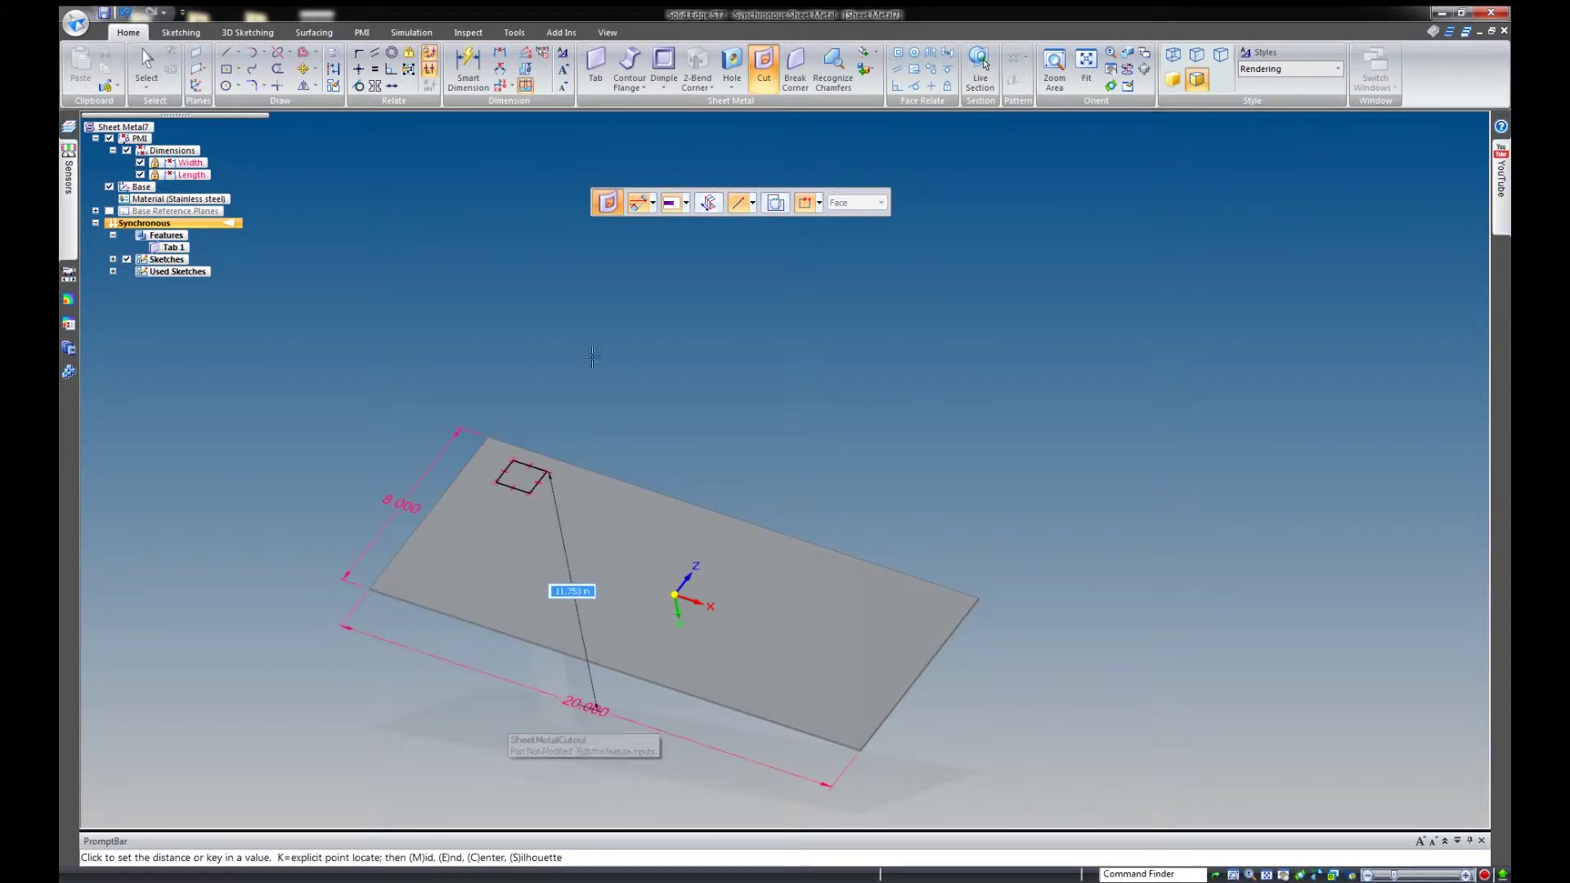
click(580, 383)
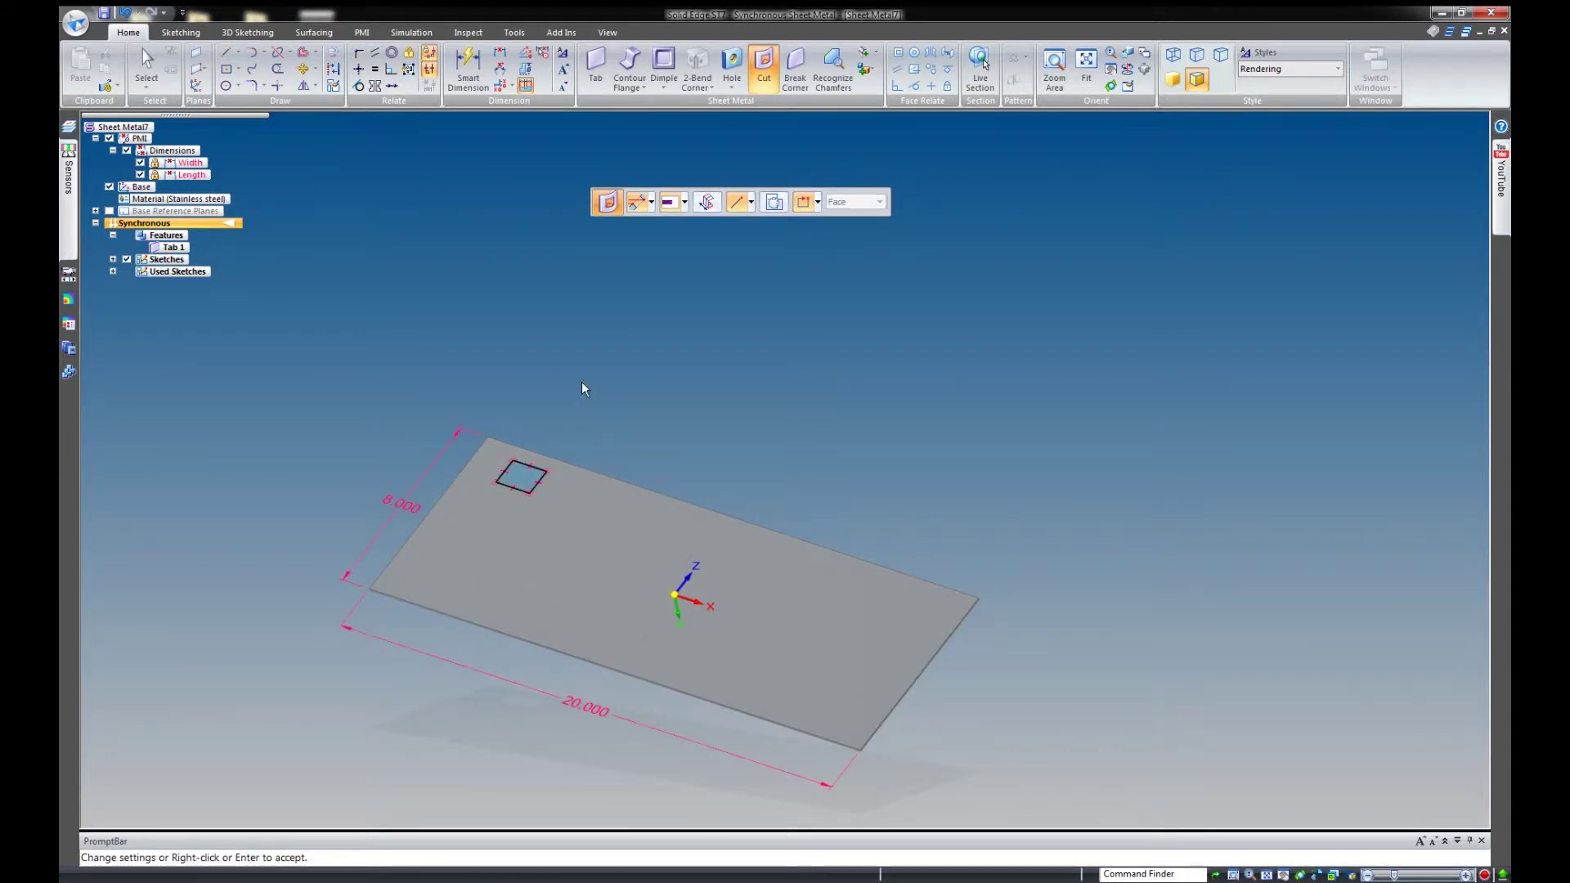
scroll(484, 426, up, 4)
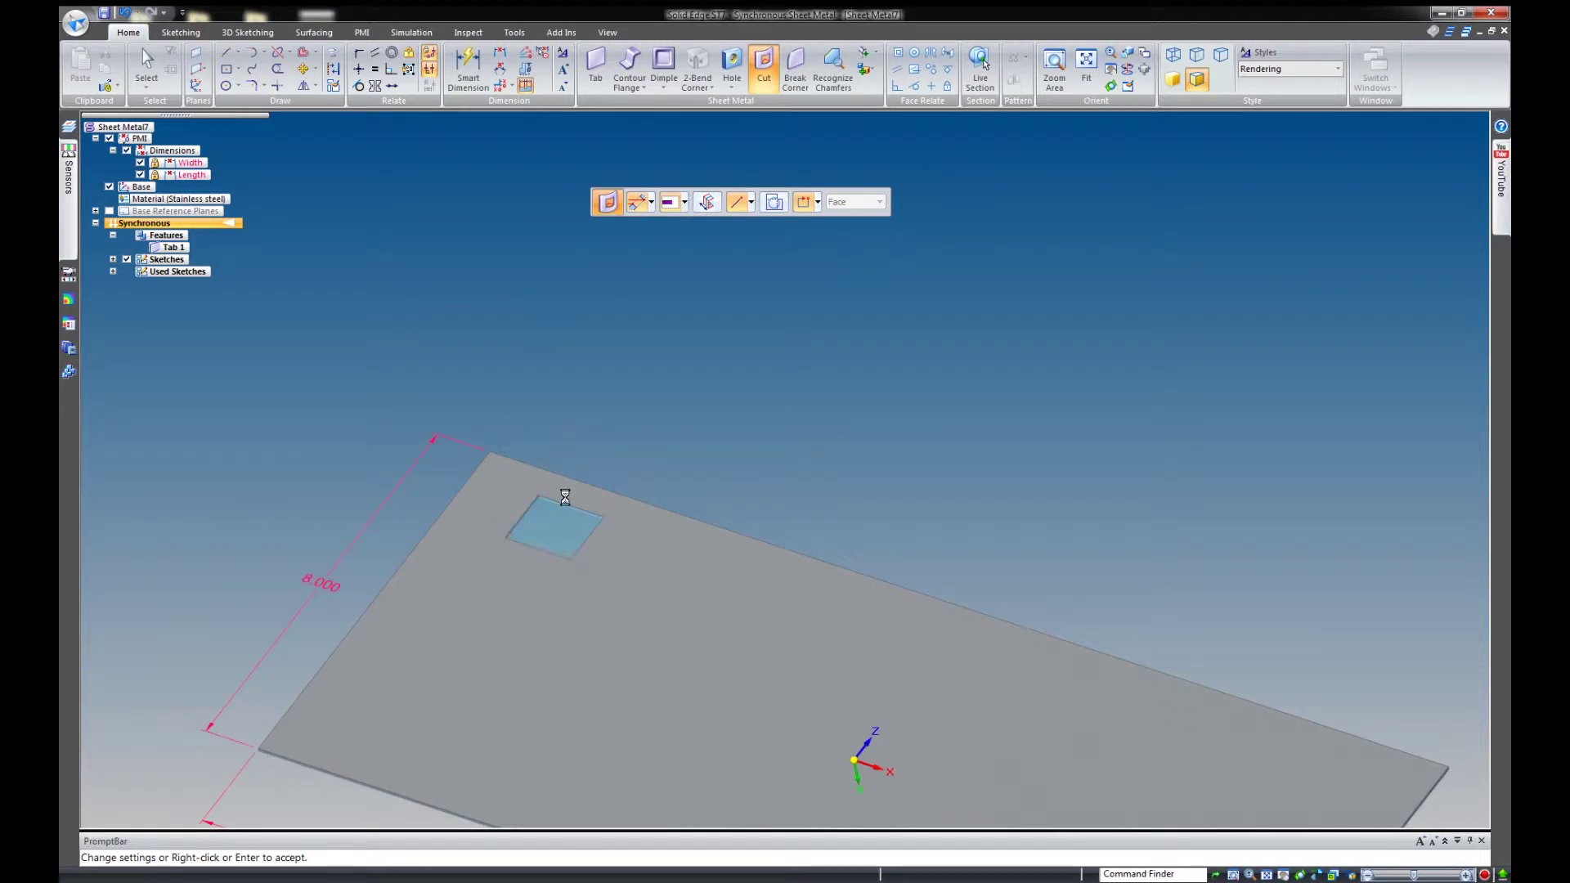
right_click(571, 524)
middle_drag(570, 524, 576, 359)
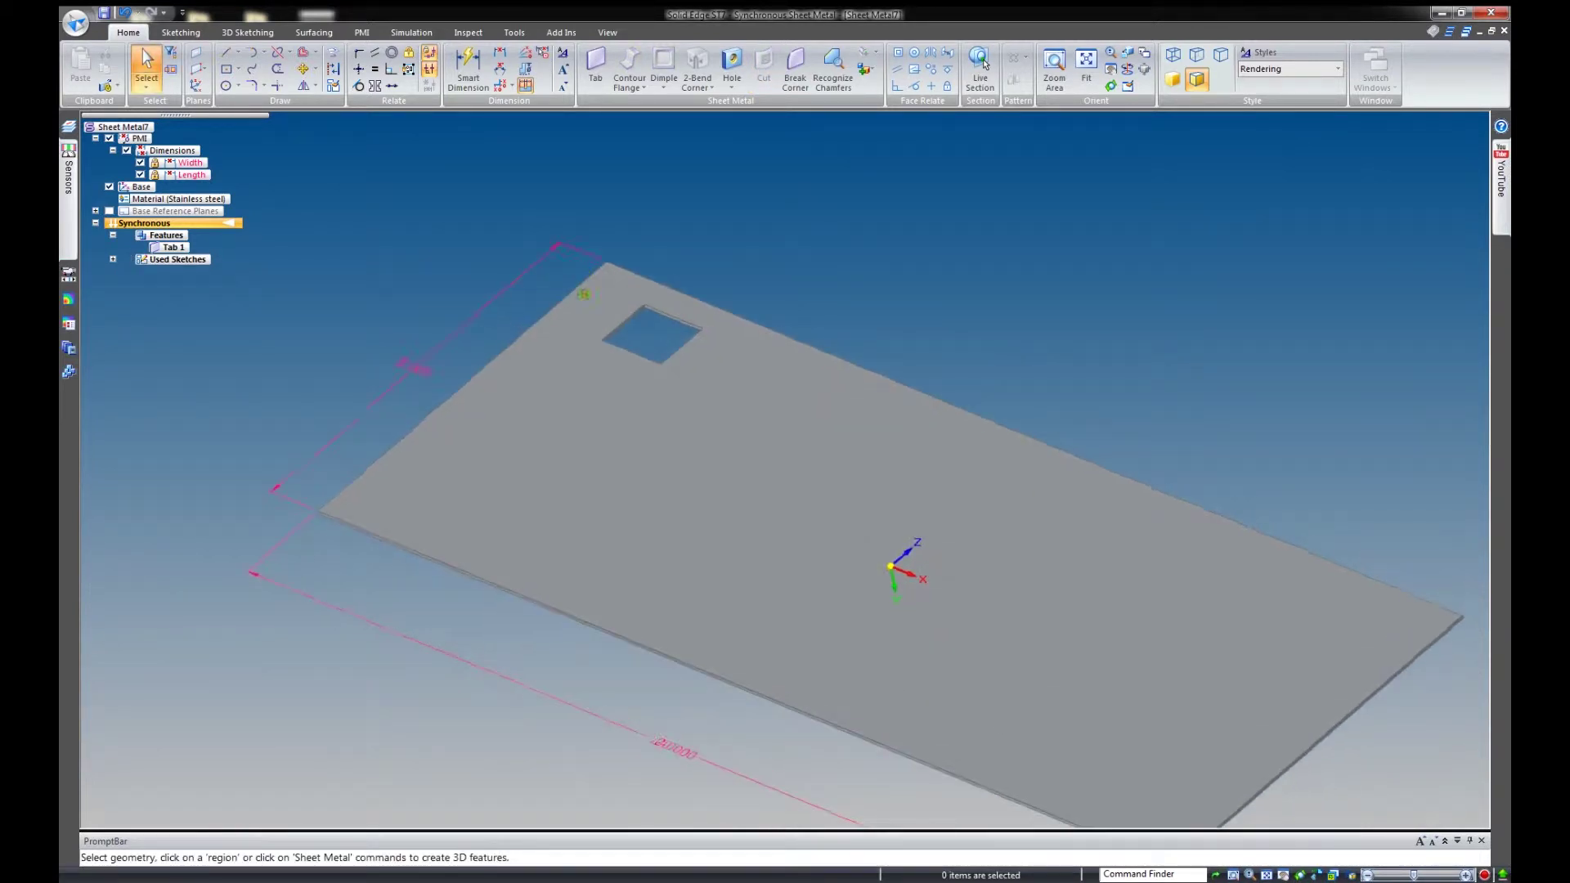
Dimension the cutout's near side from the plate's far-left corner along the length and set it to 1.500 in.
click(467, 69)
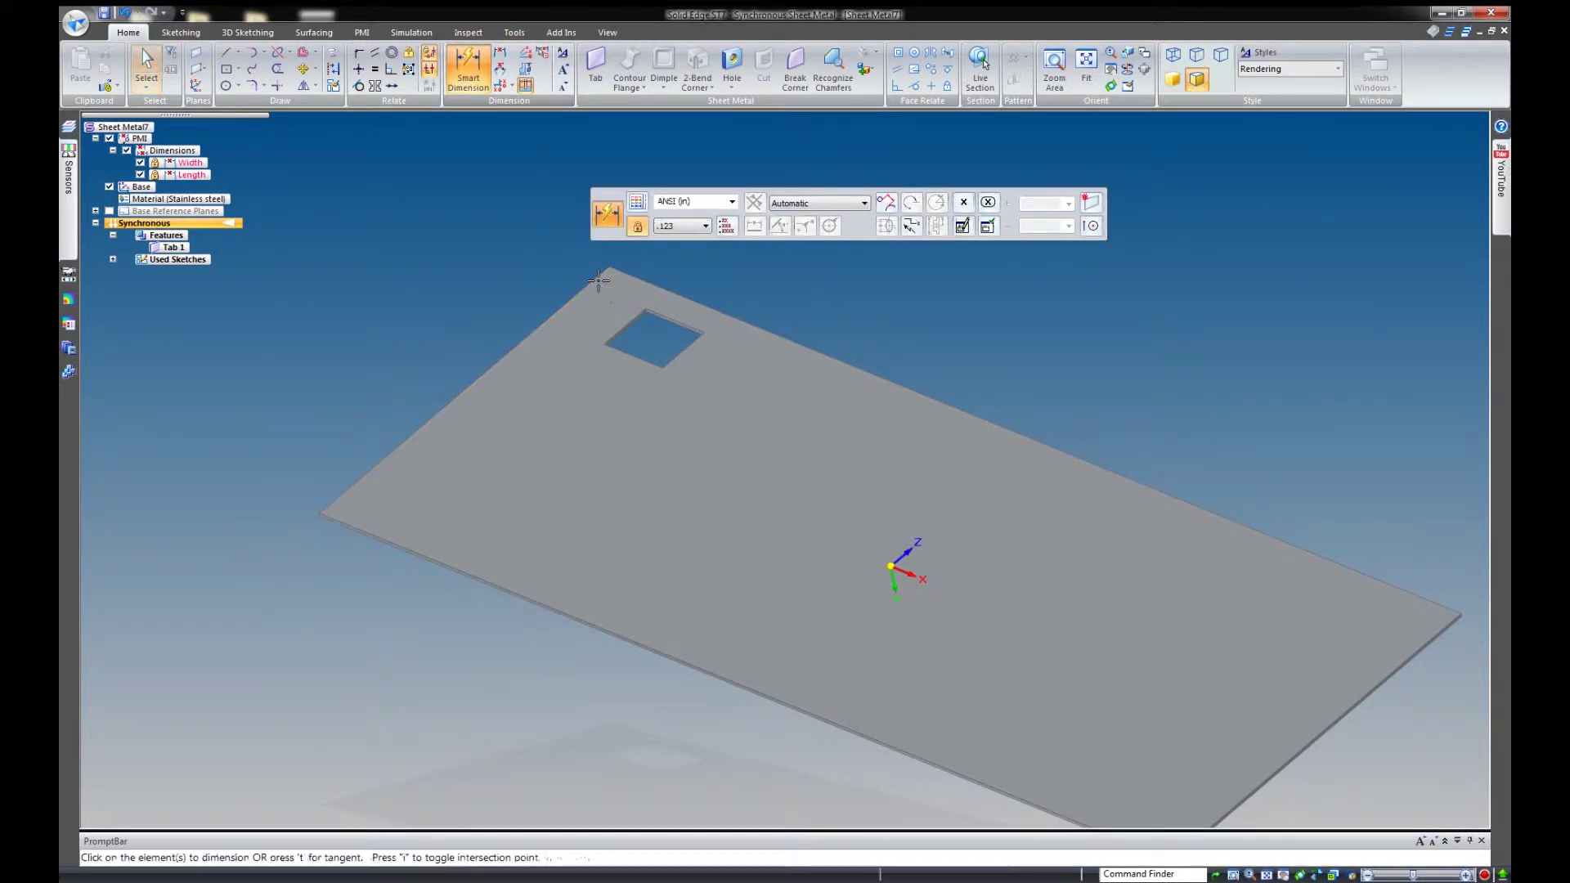
click(627, 312)
click(644, 311)
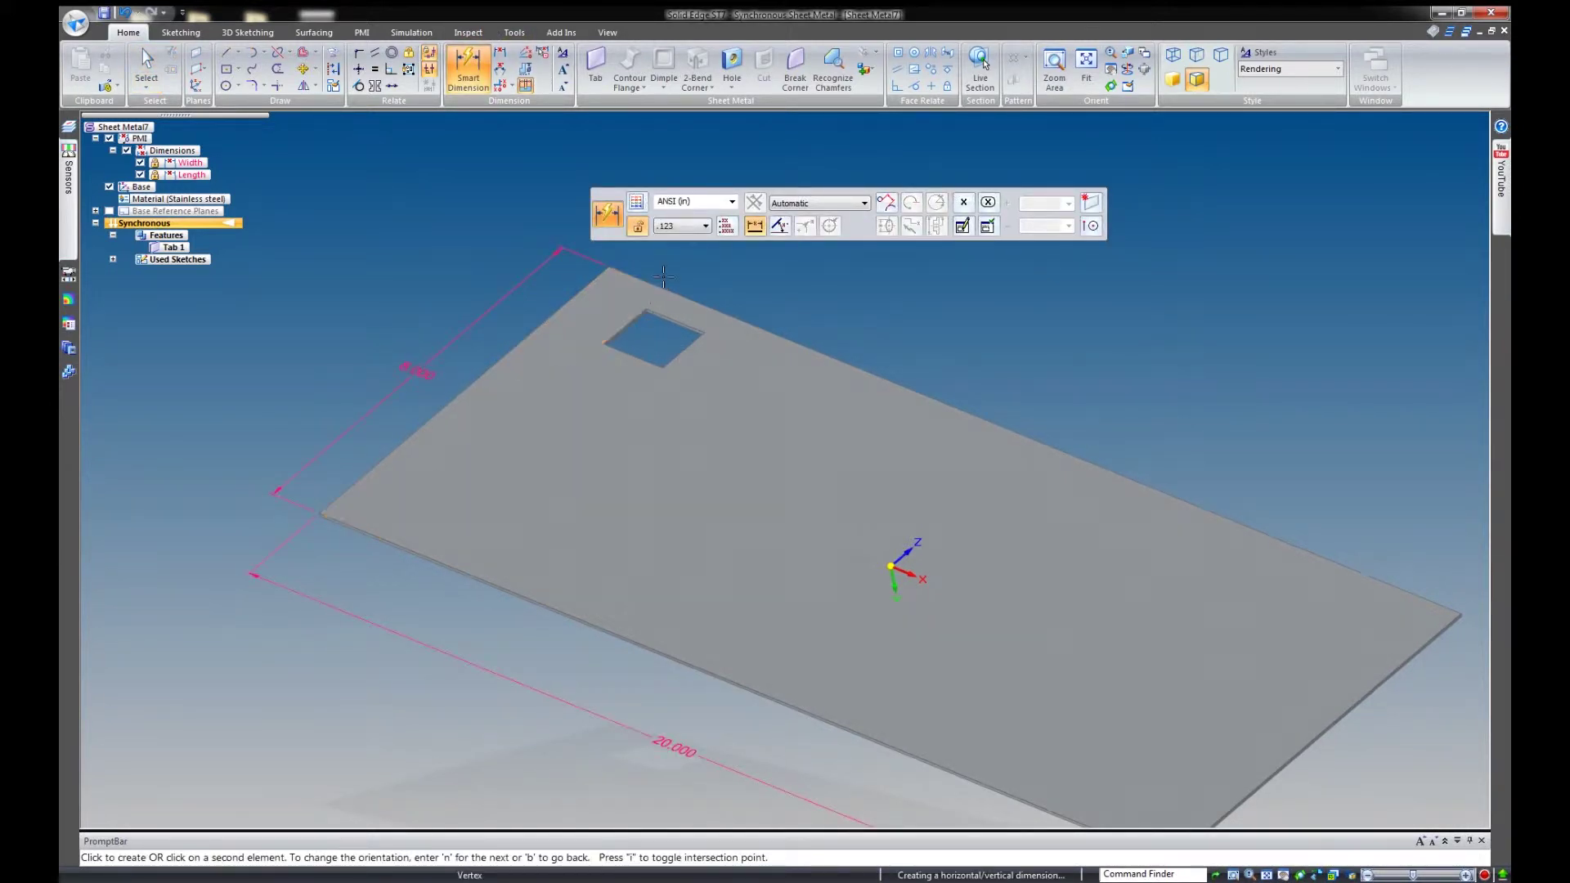
click(667, 268)
text(1)
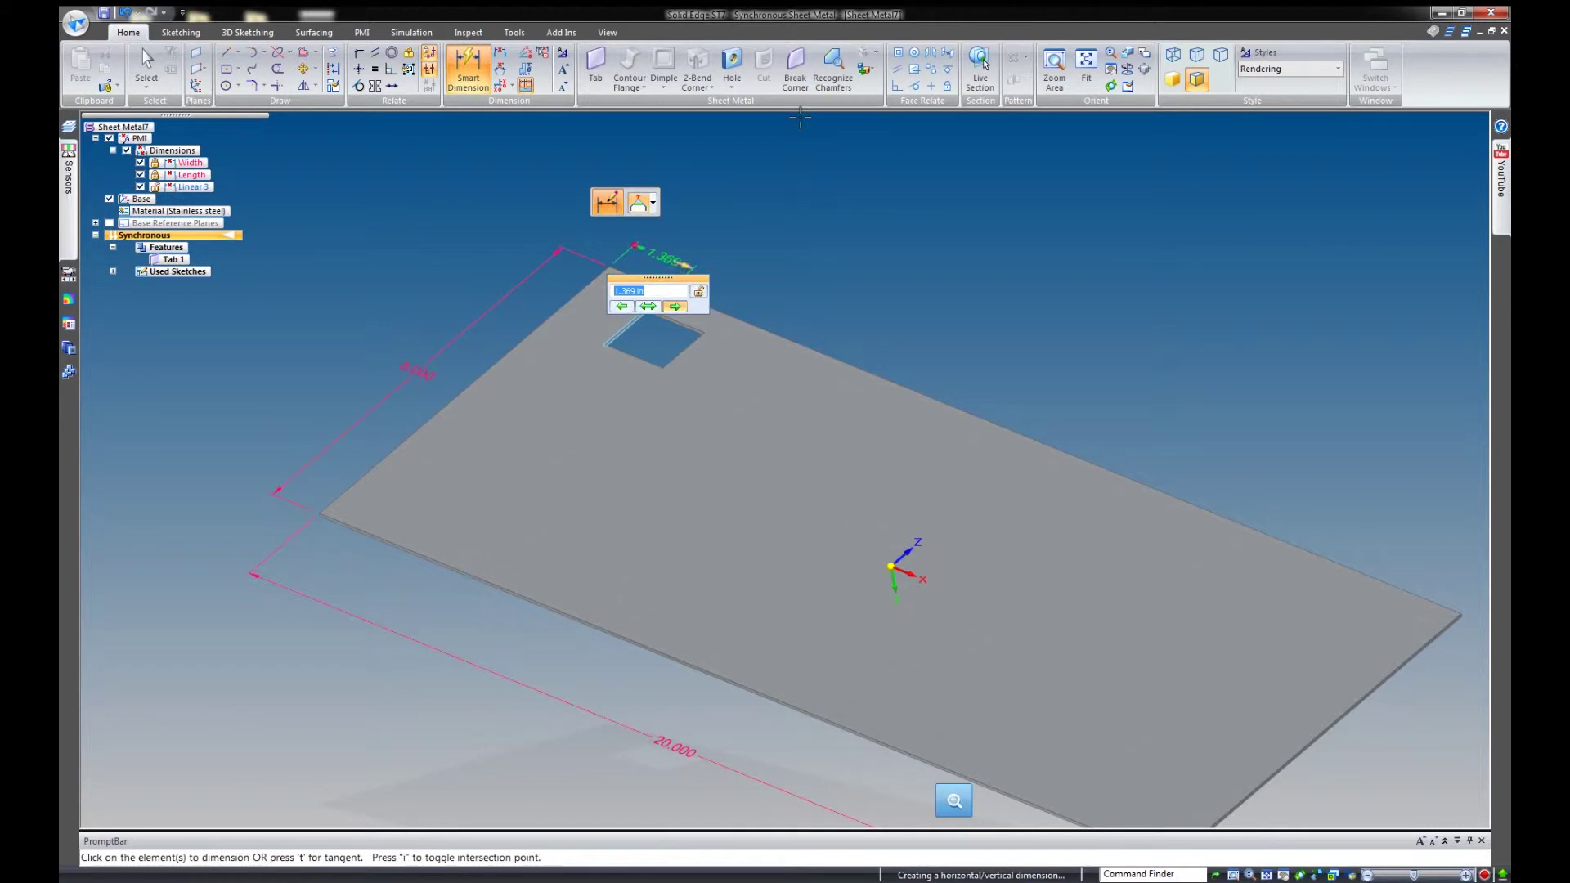
text(.500)
key(Return)
Lock the 1.500 in dimension between the plate's corner and the cutout.
scroll(652, 256, up, 2)
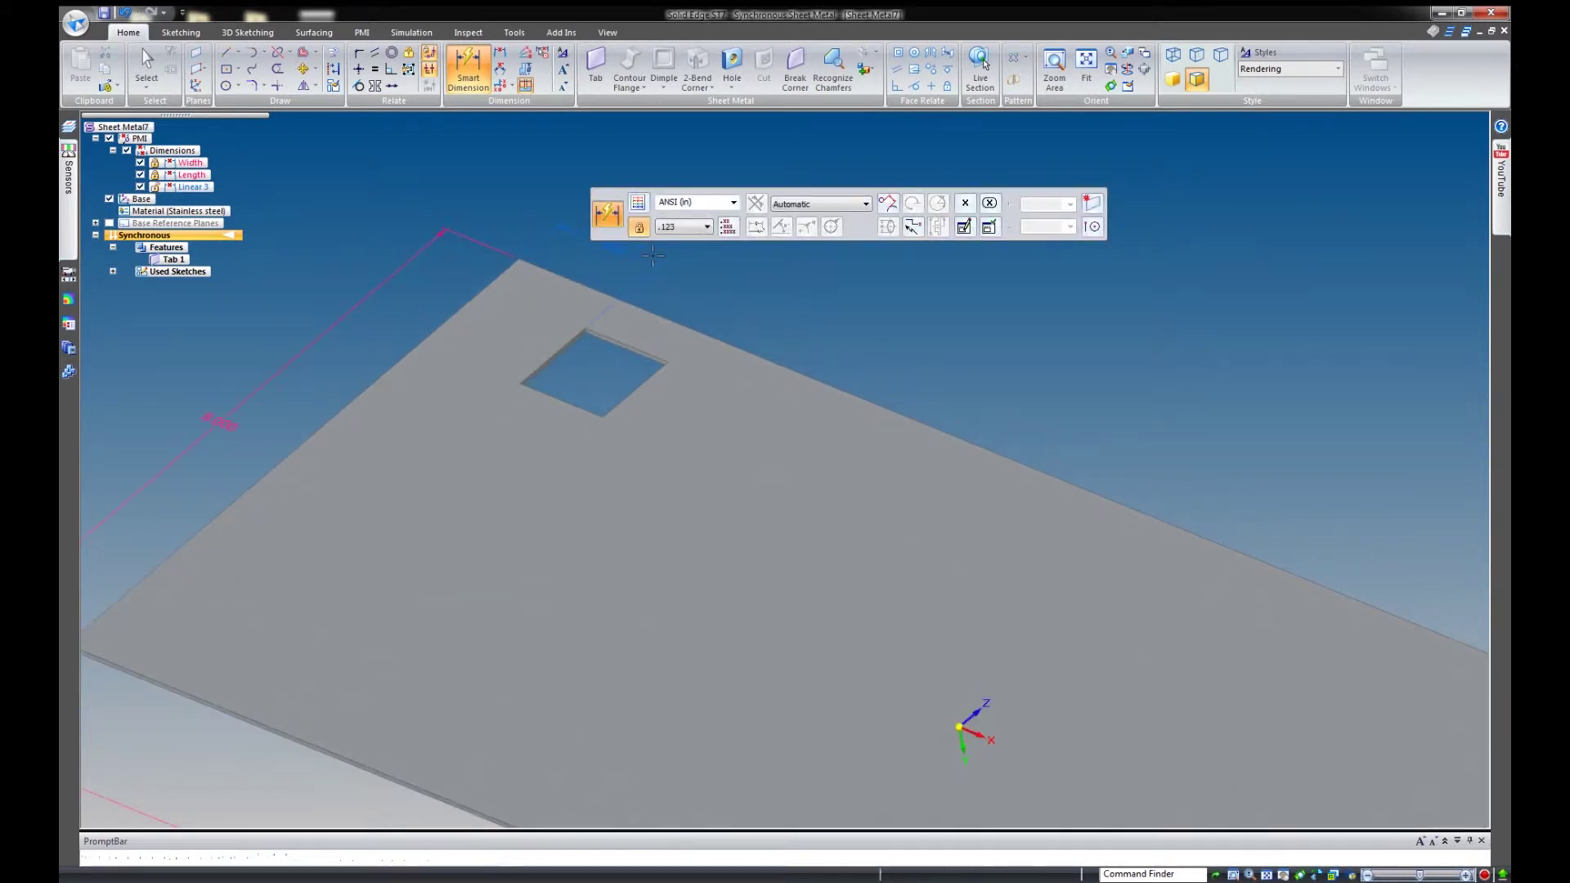
scroll(653, 256, up, 2)
shift+middle_drag(652, 256, 750, 403)
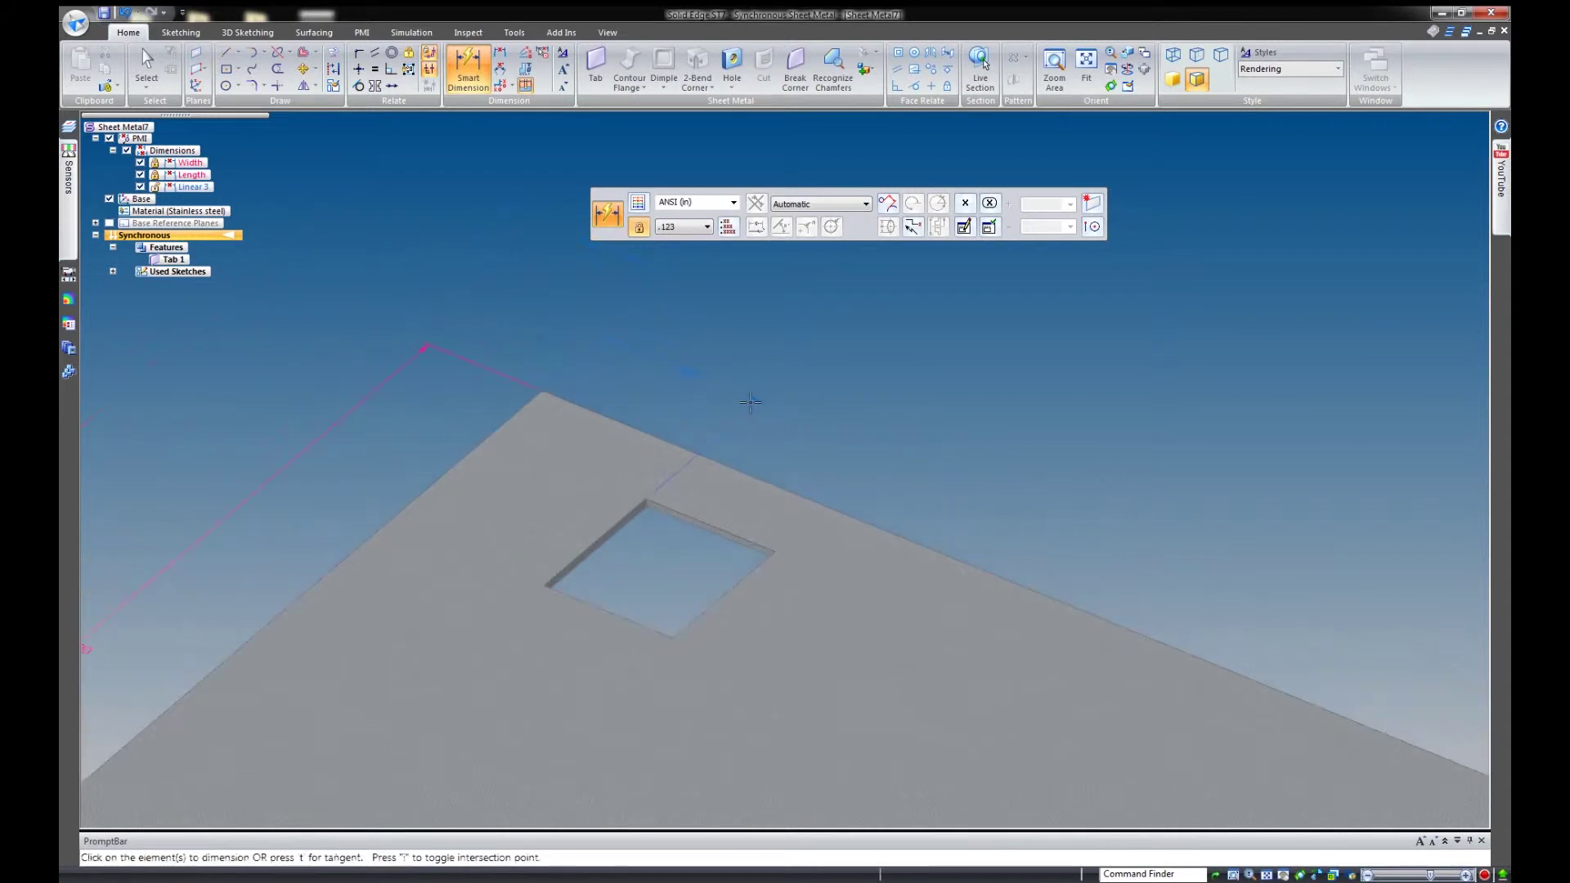
click(693, 384)
click(694, 376)
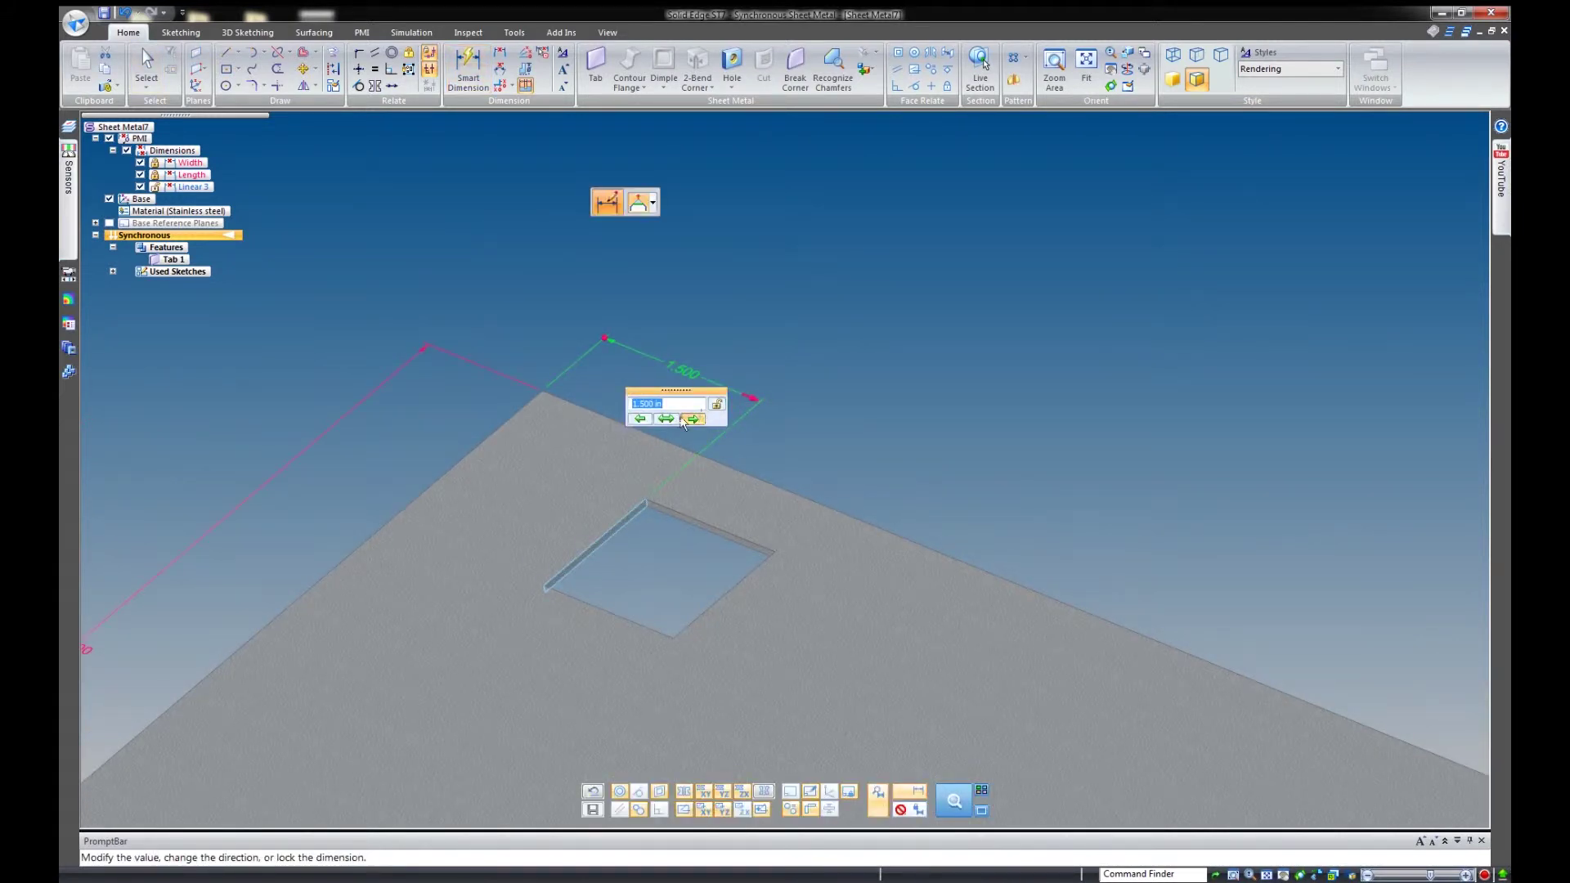
click(720, 403)
key(Escape)
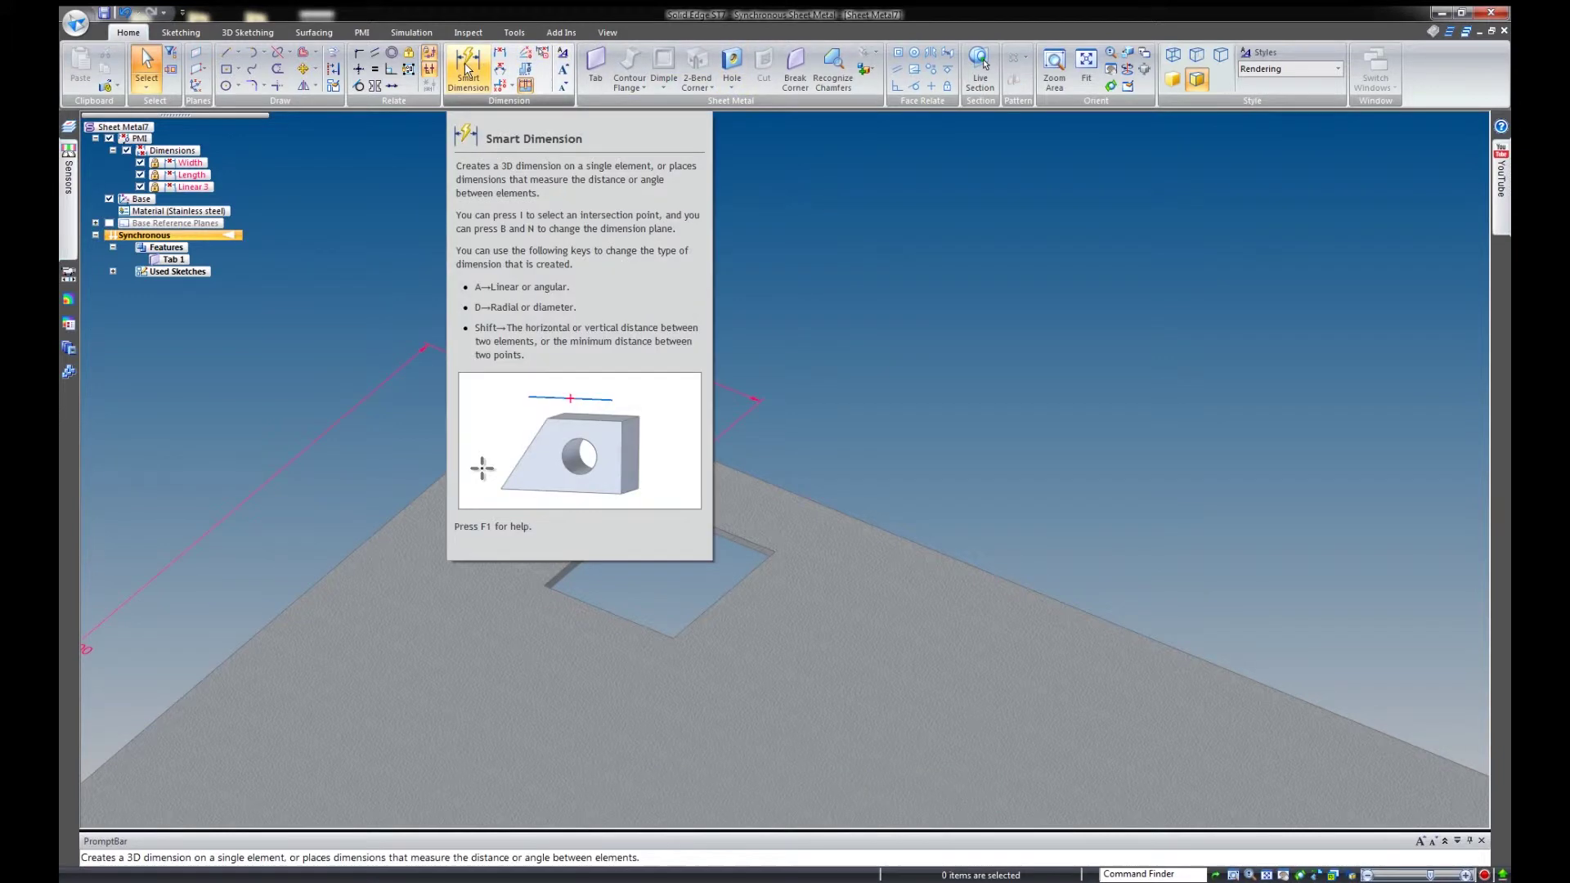
Dimension the rectangular cutout's length and width with Smart Dimension, setting each to 1.500 in.
click(466, 68)
click(754, 540)
click(753, 513)
text(1.5)
key(Return)
click(758, 601)
click(786, 628)
text(1.5)
key(Return)
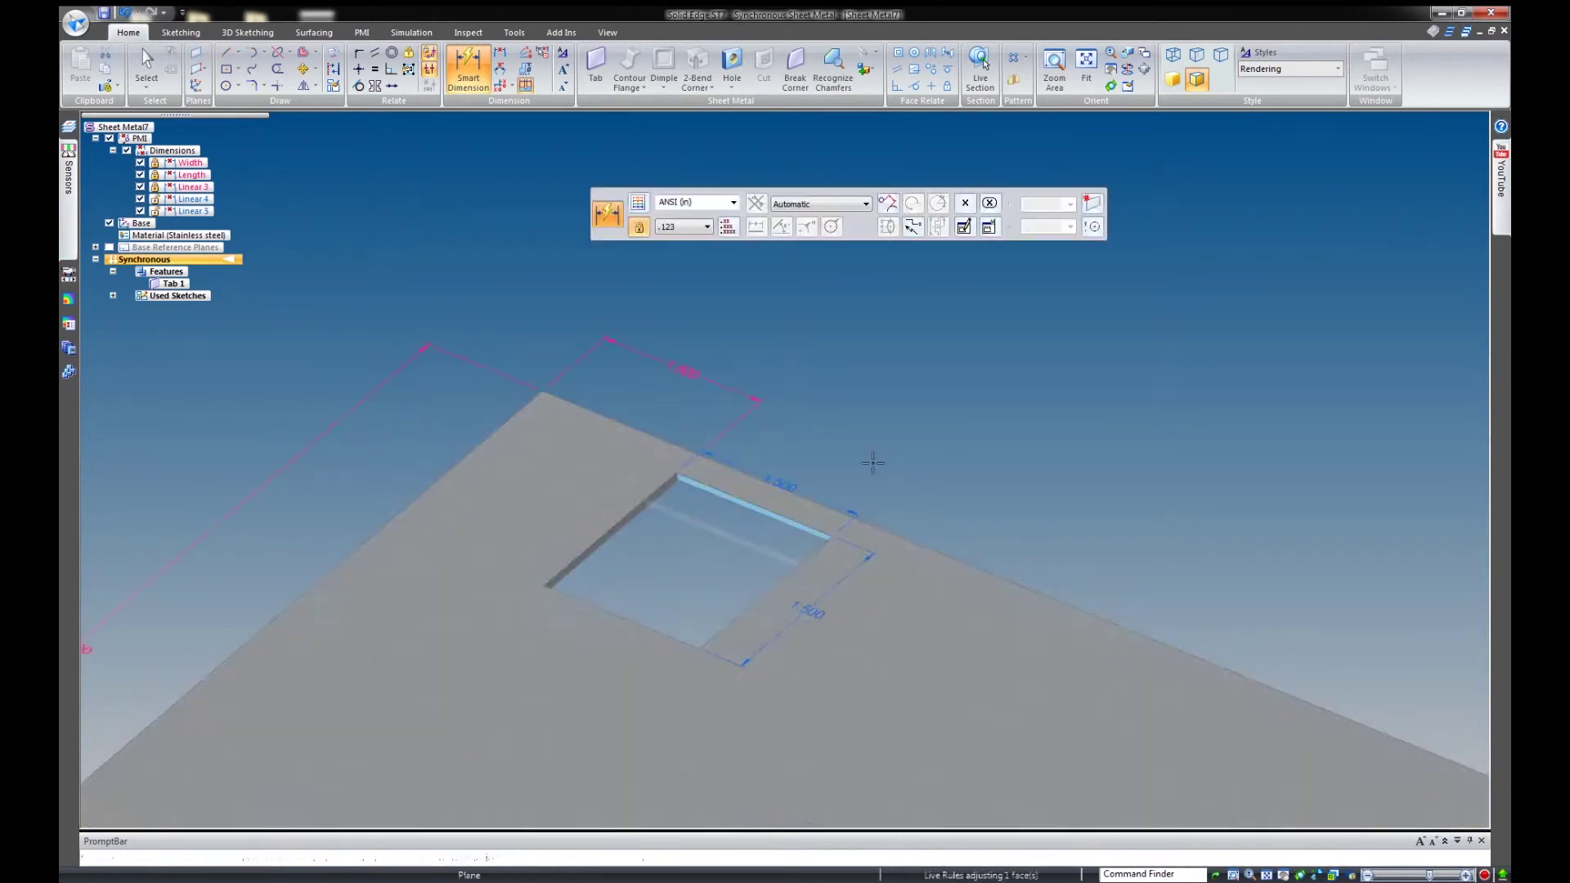
key(Escape)
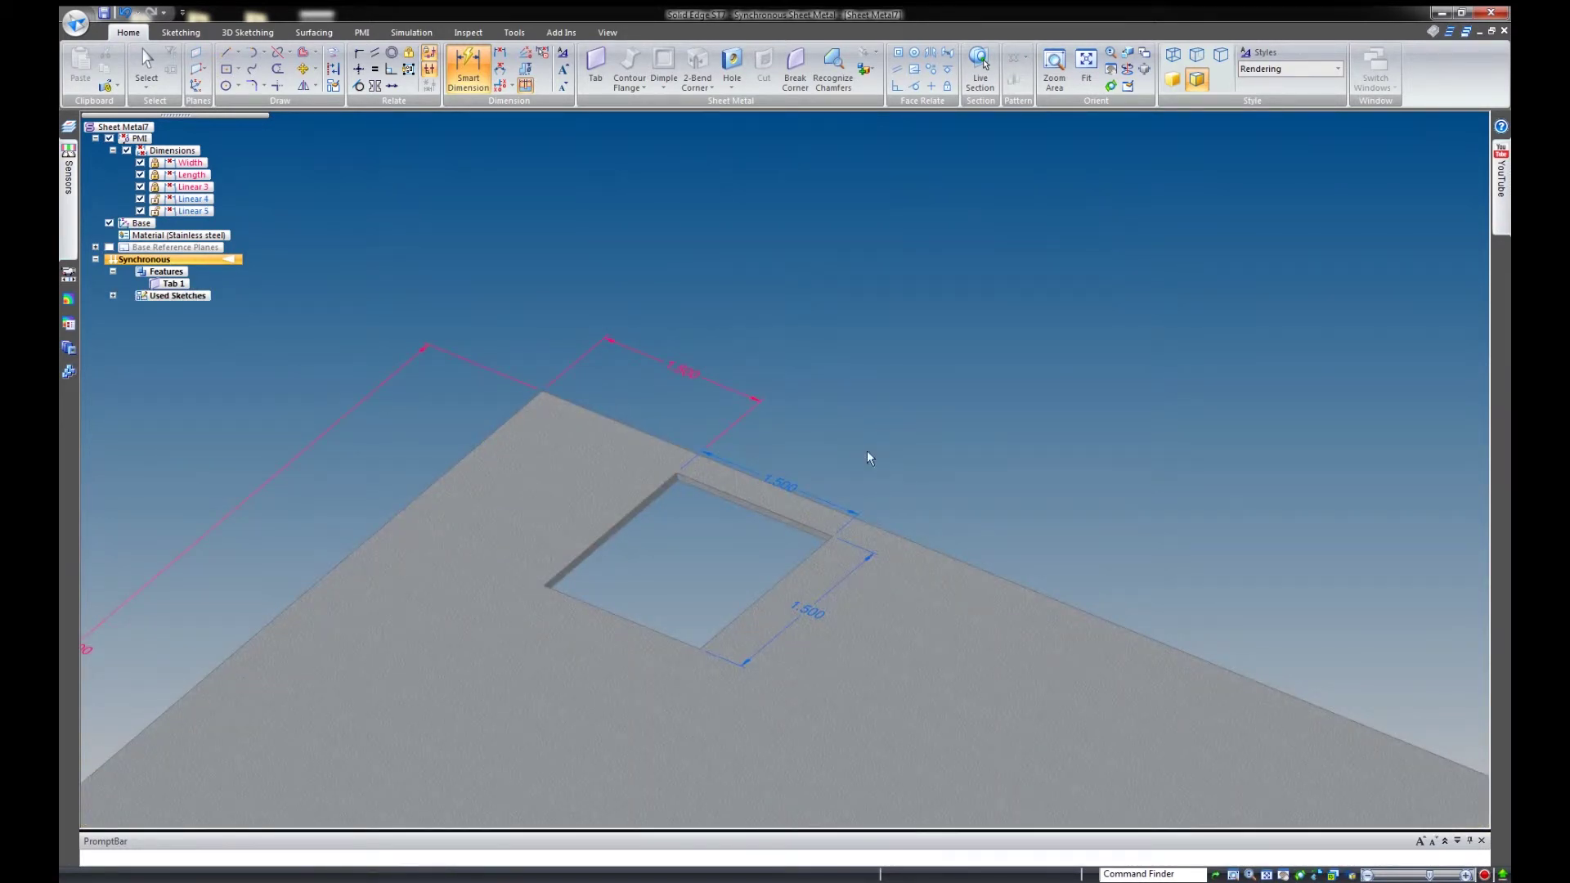
Lock the cutout's lengthwise 1.500 in size dimension and place it farther out from the plate's edge.
click(777, 487)
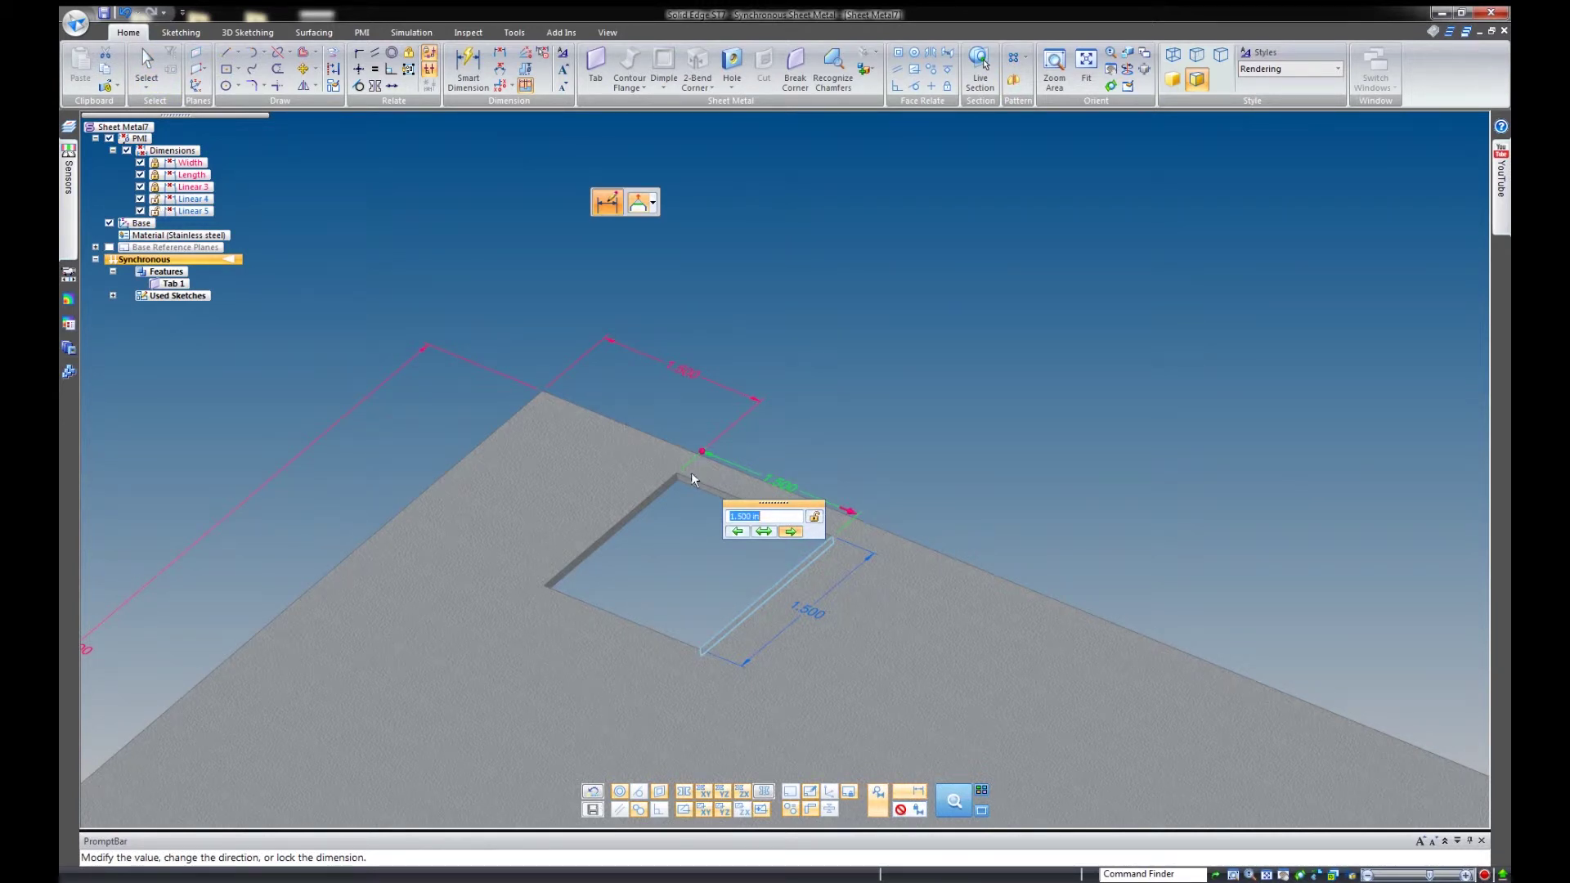
click(847, 436)
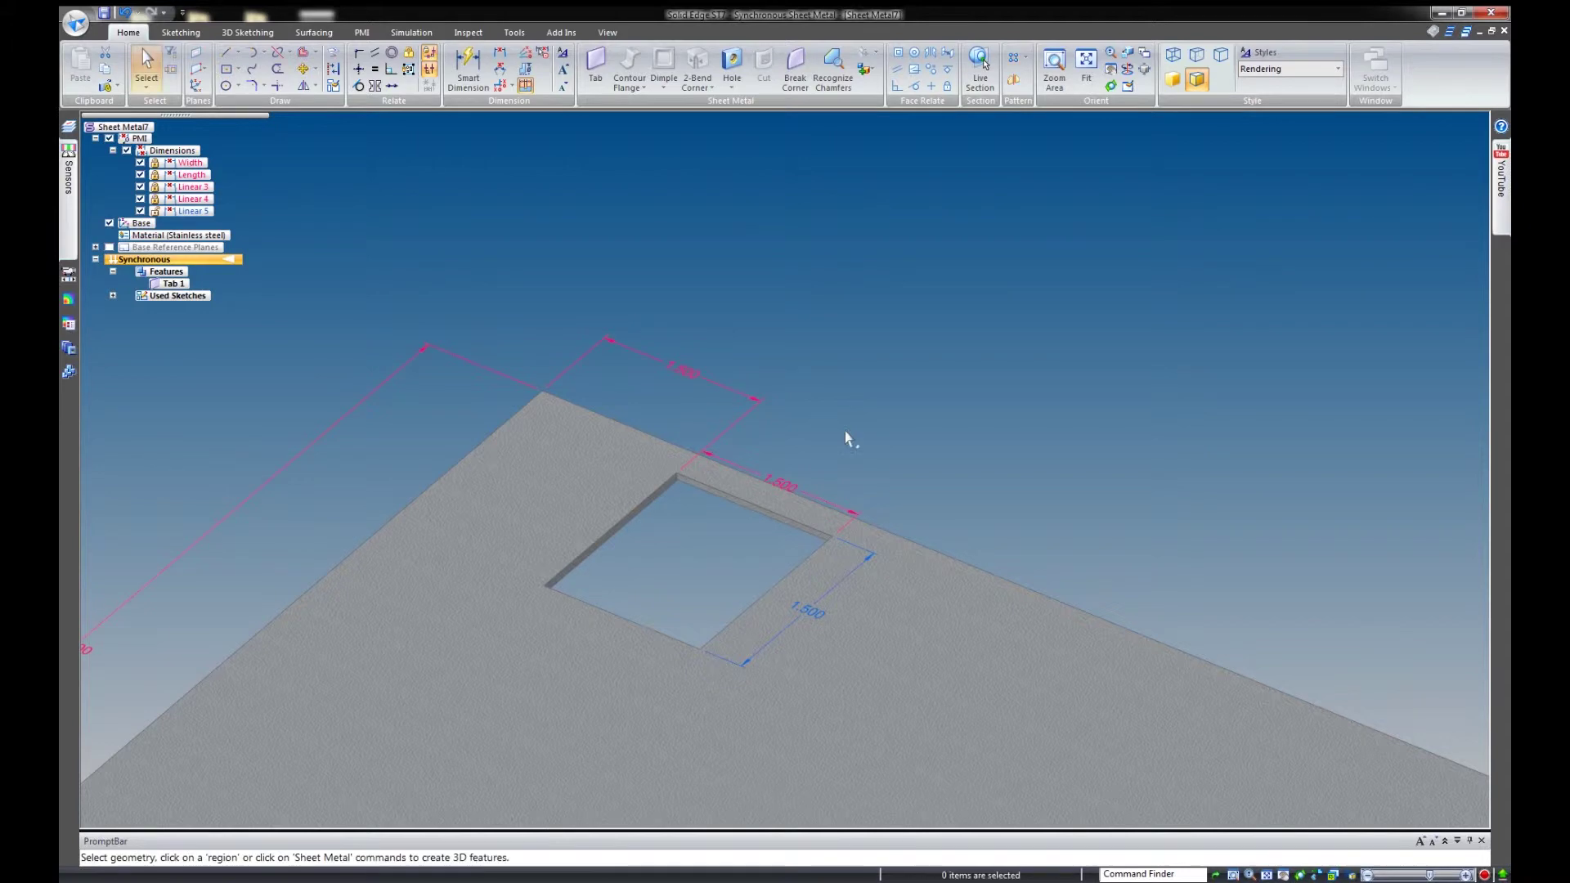
drag(834, 510, 836, 462)
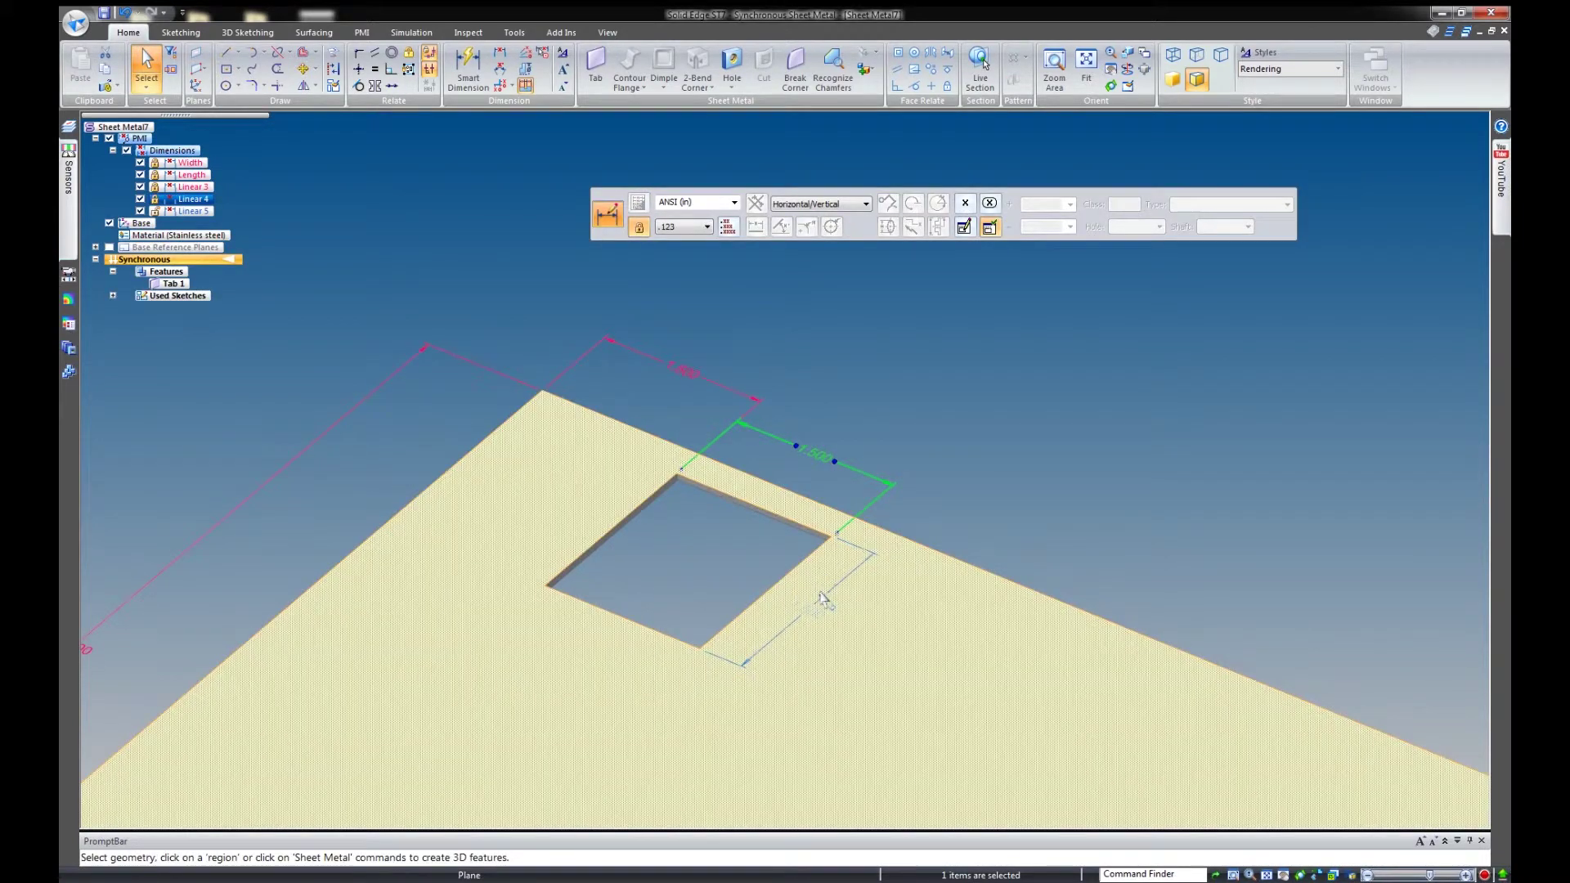
Lock the cutout's widthwise size dimension, leaving the corner offset and lengthwise dimensions locked as well.
click(160, 211)
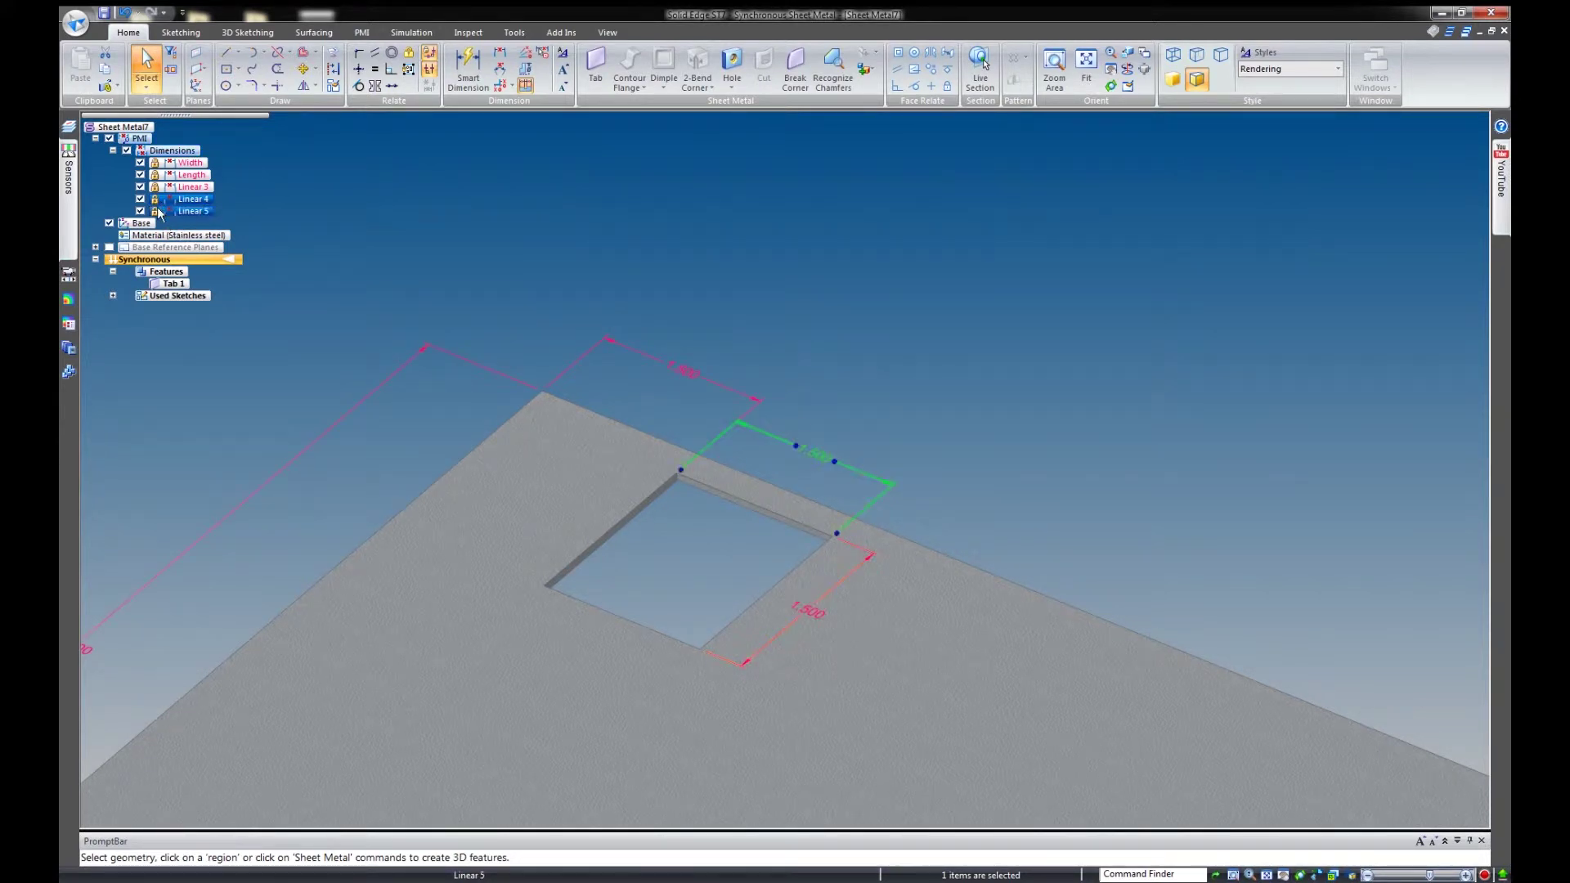
click(157, 188)
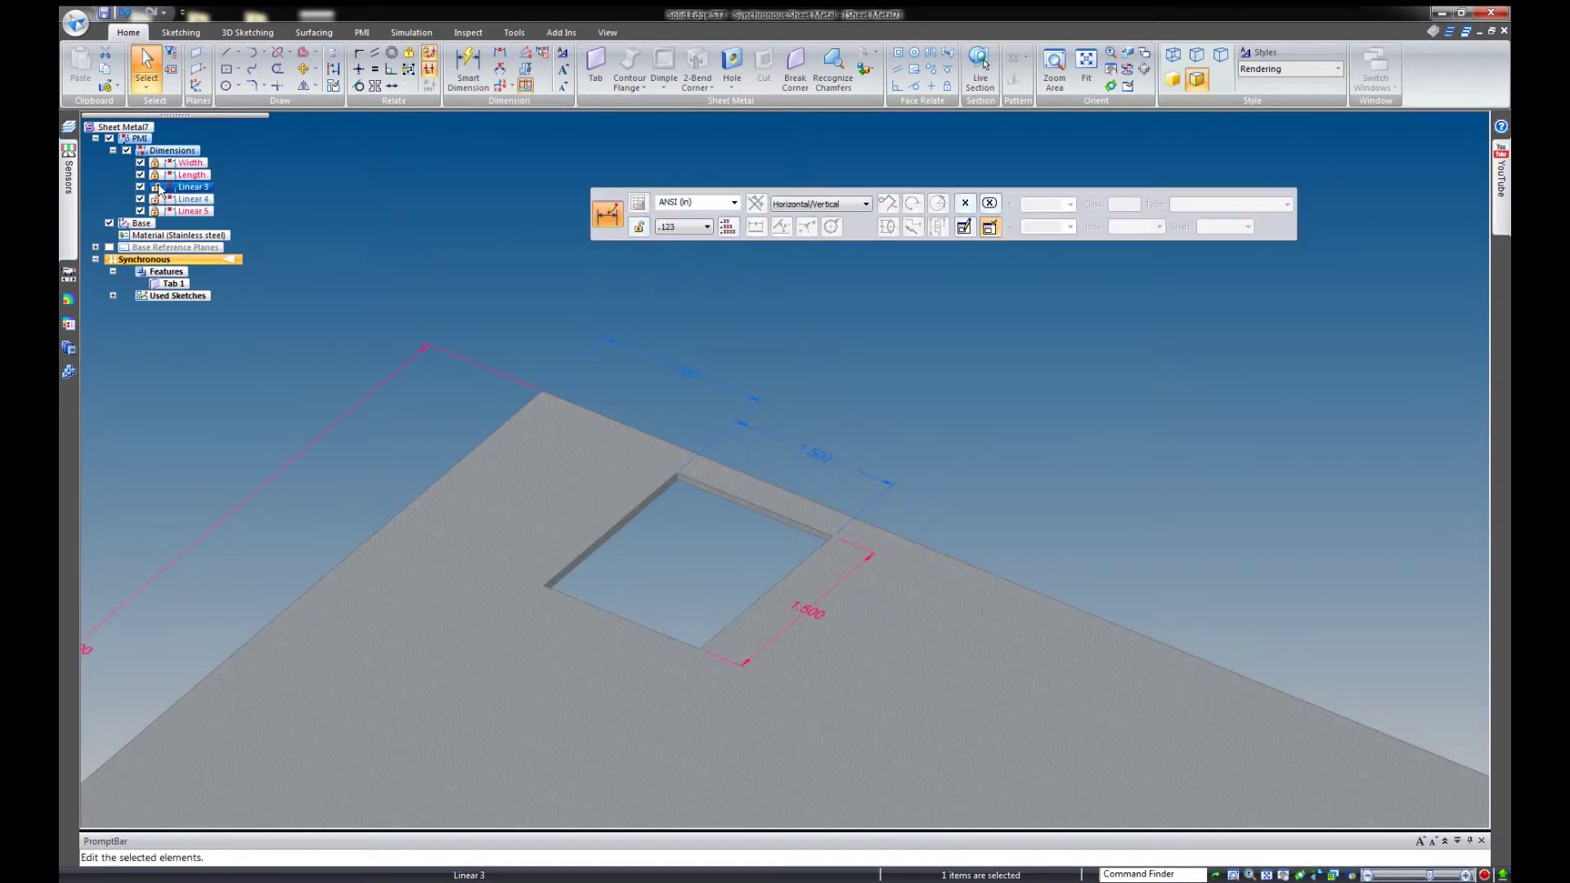
click(160, 200)
click(417, 295)
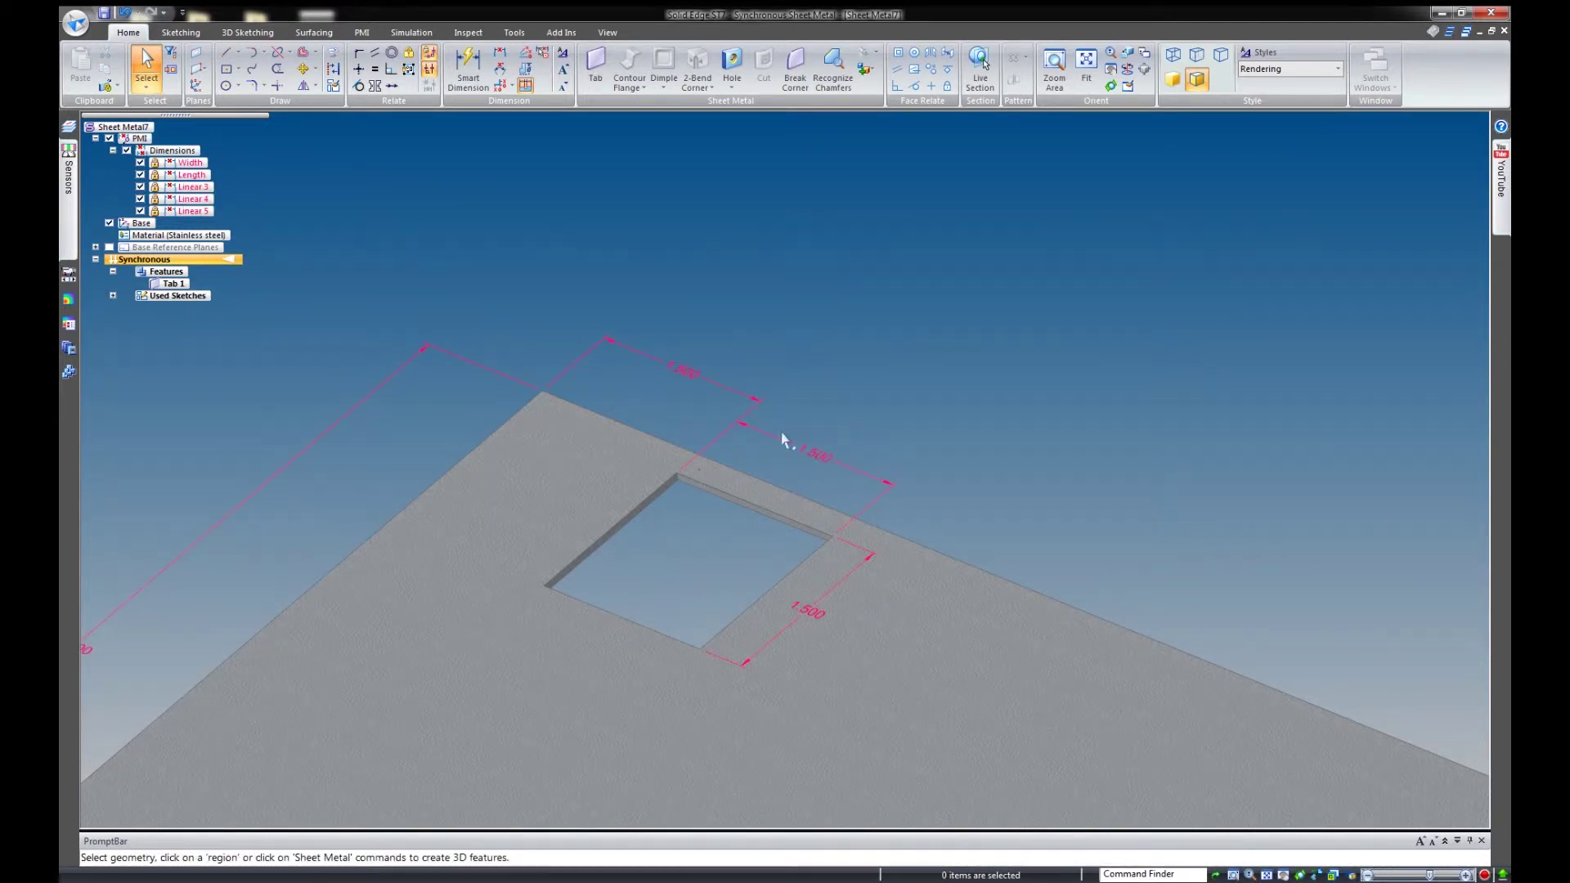
Edit the formula of the cutout's lengthwise dimension Linear_4 so that it equals the widthwise dimension Linear_5.
right_click(826, 466)
click(826, 464)
right_click(826, 461)
click(896, 695)
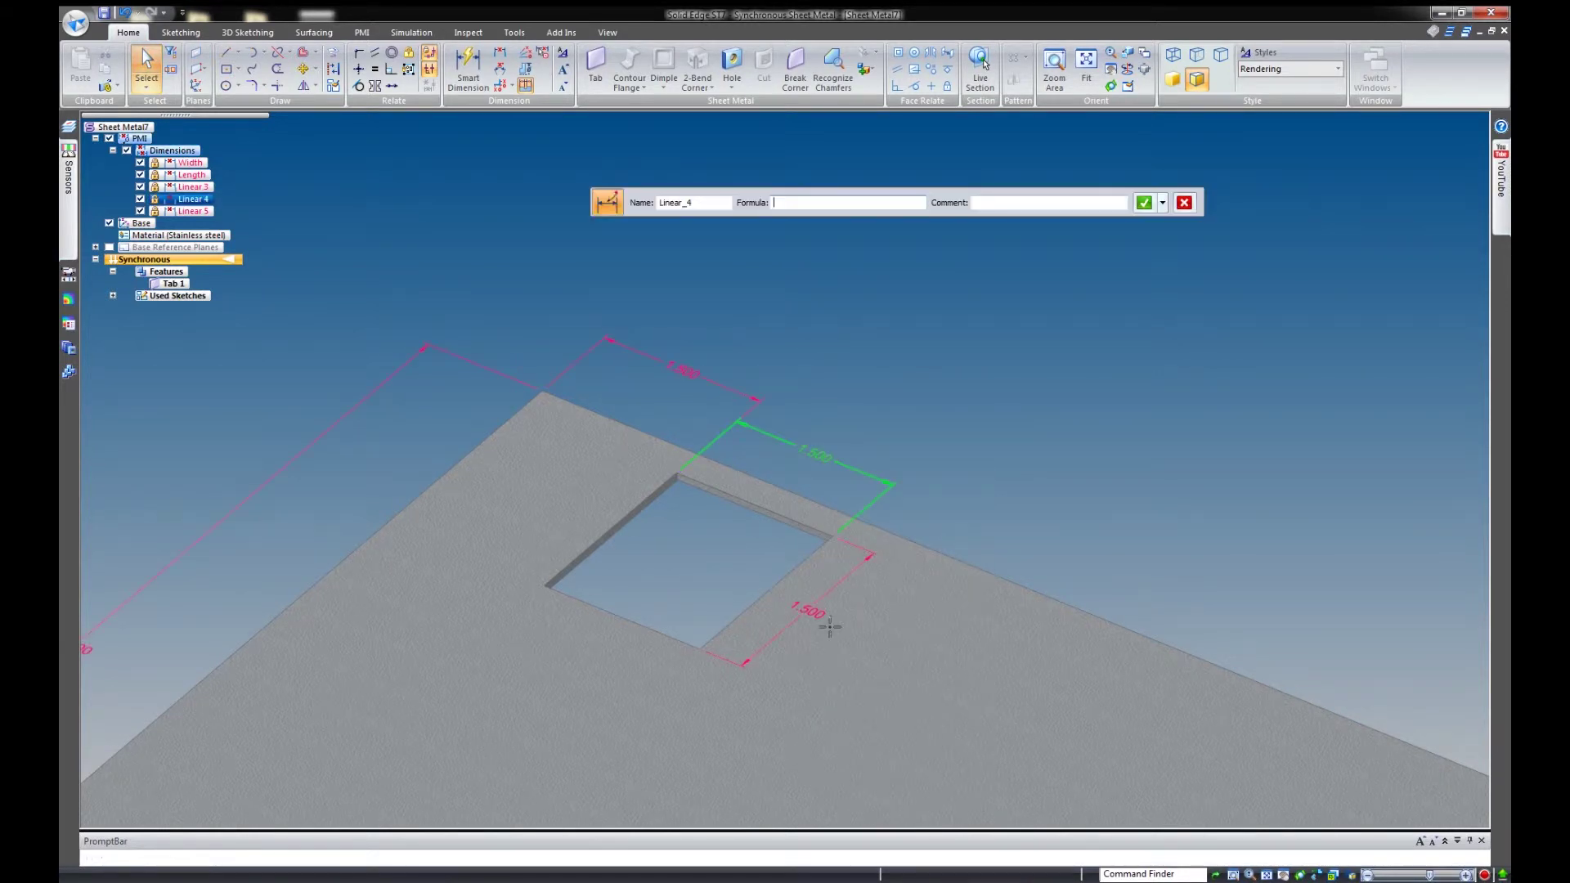
click(820, 620)
click(1147, 205)
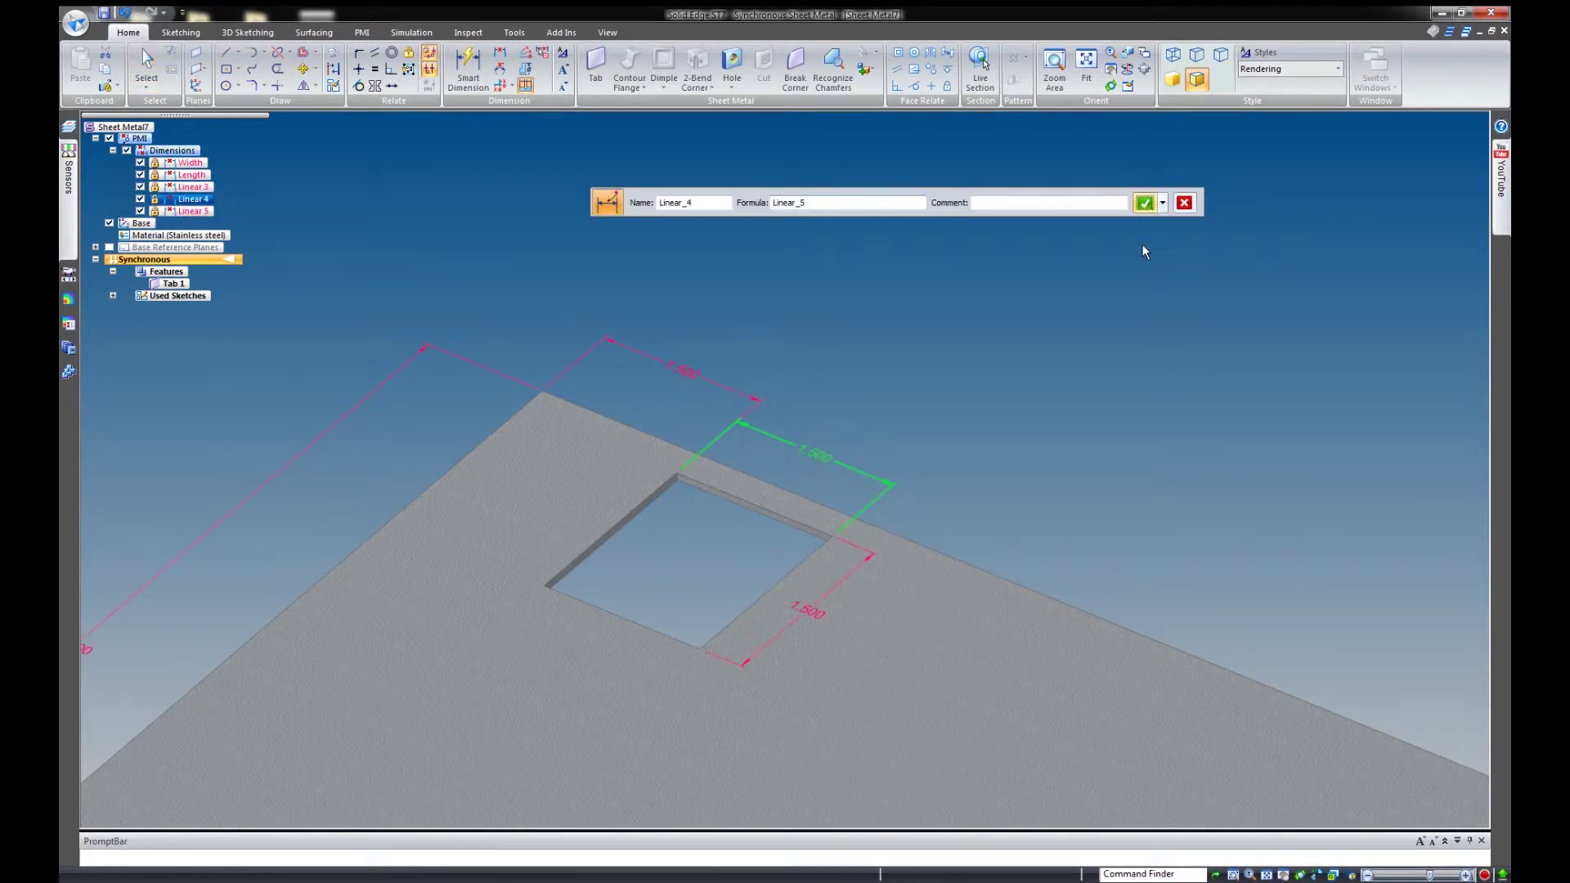
right_click(1099, 360)
click(1024, 361)
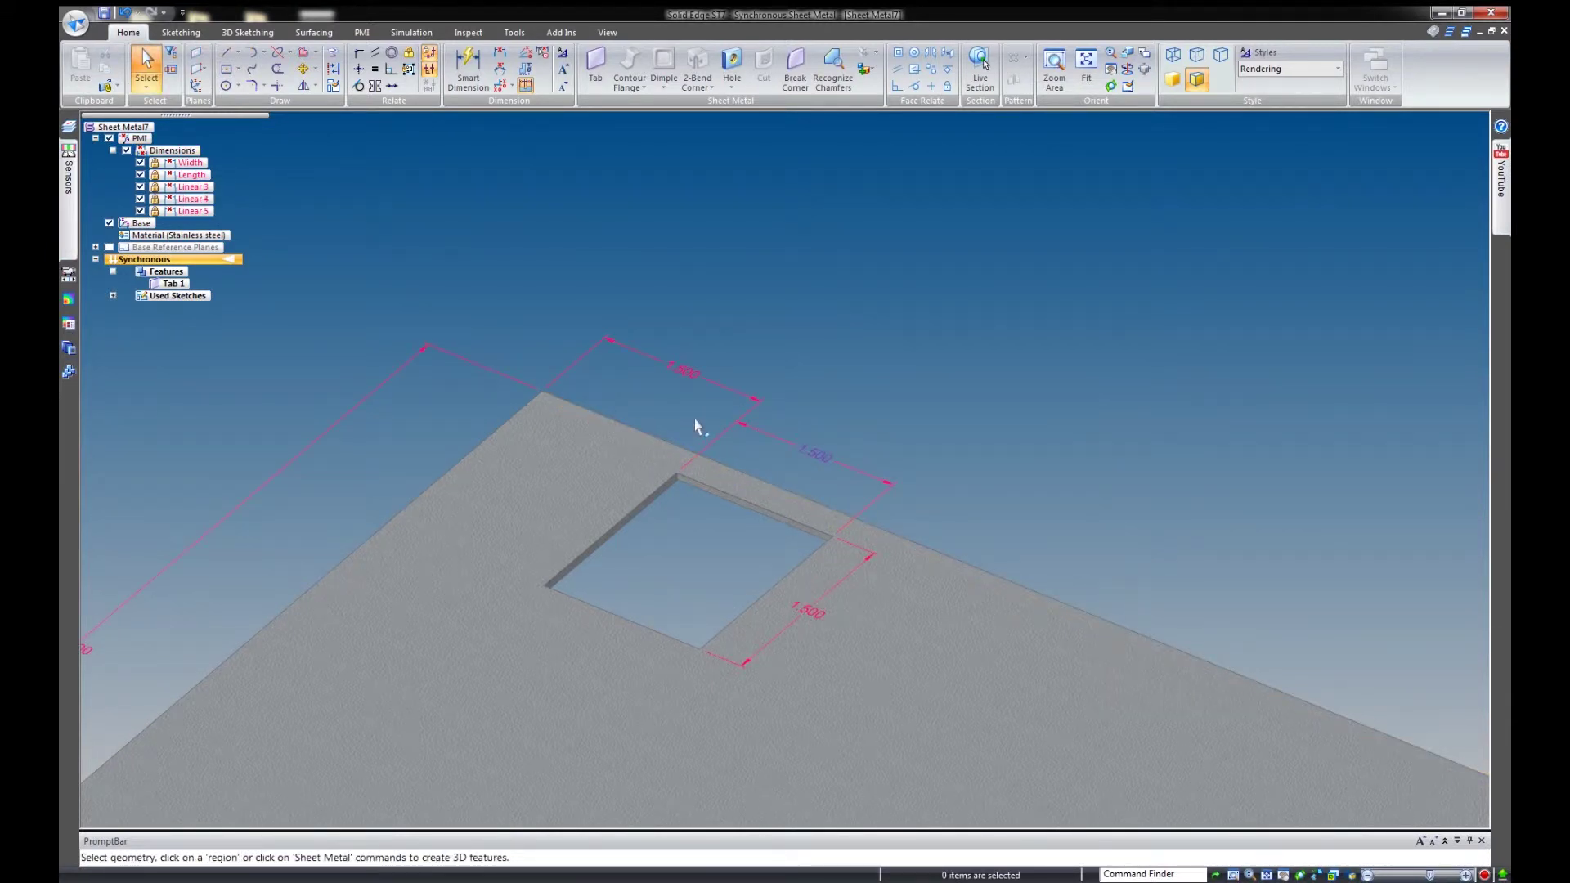
Show all dimensions as formulas and examine the link between the cutout's length and width dimensions.
scroll(829, 490, up, 4)
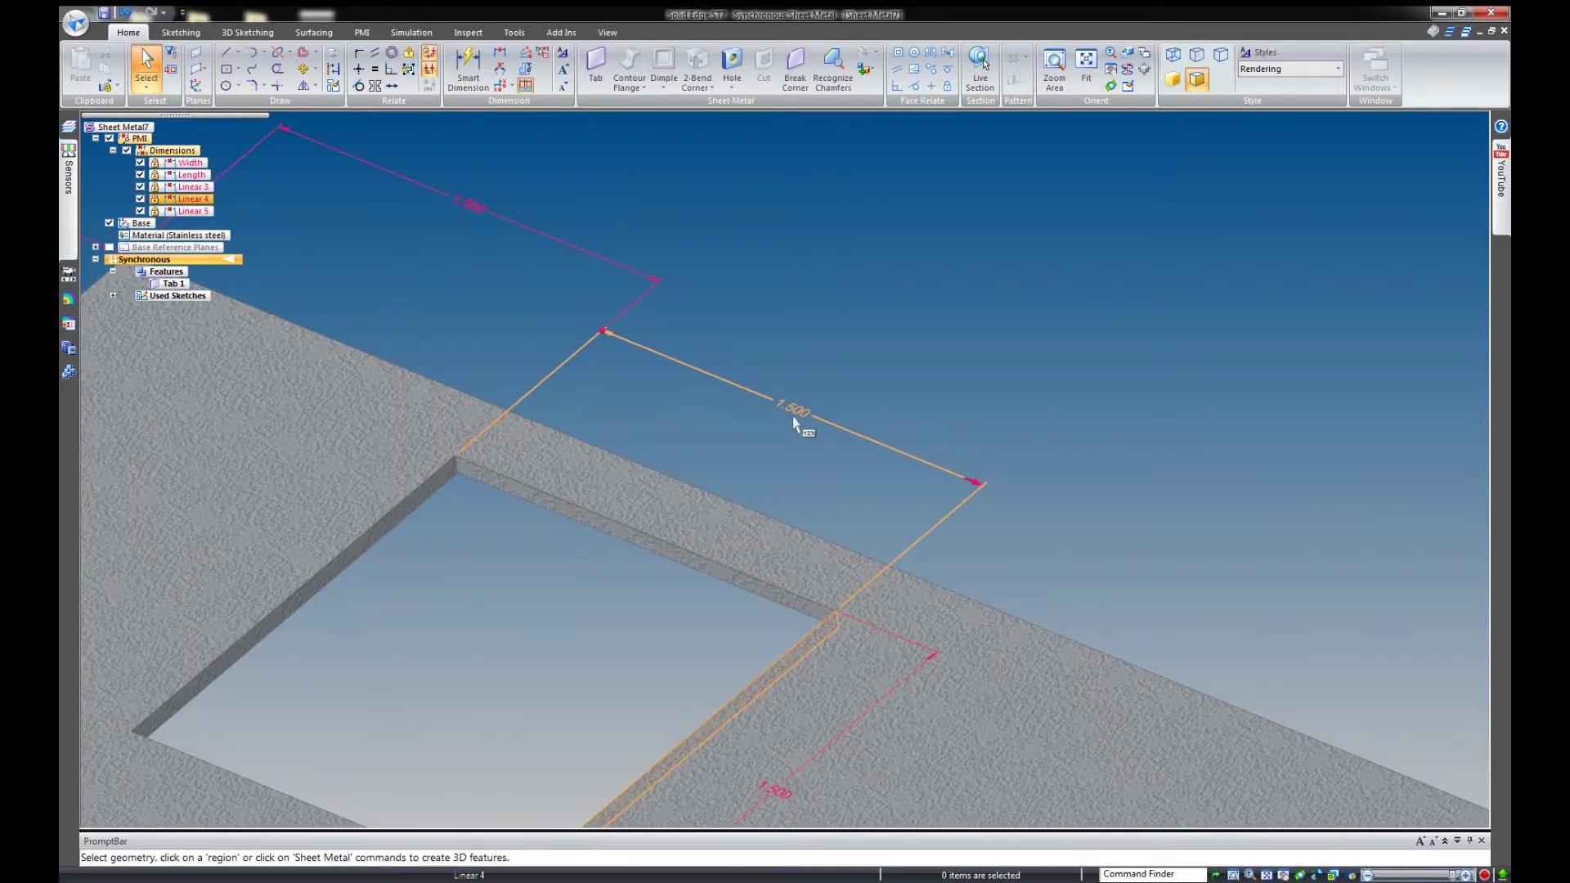
scroll(798, 491, down, 5)
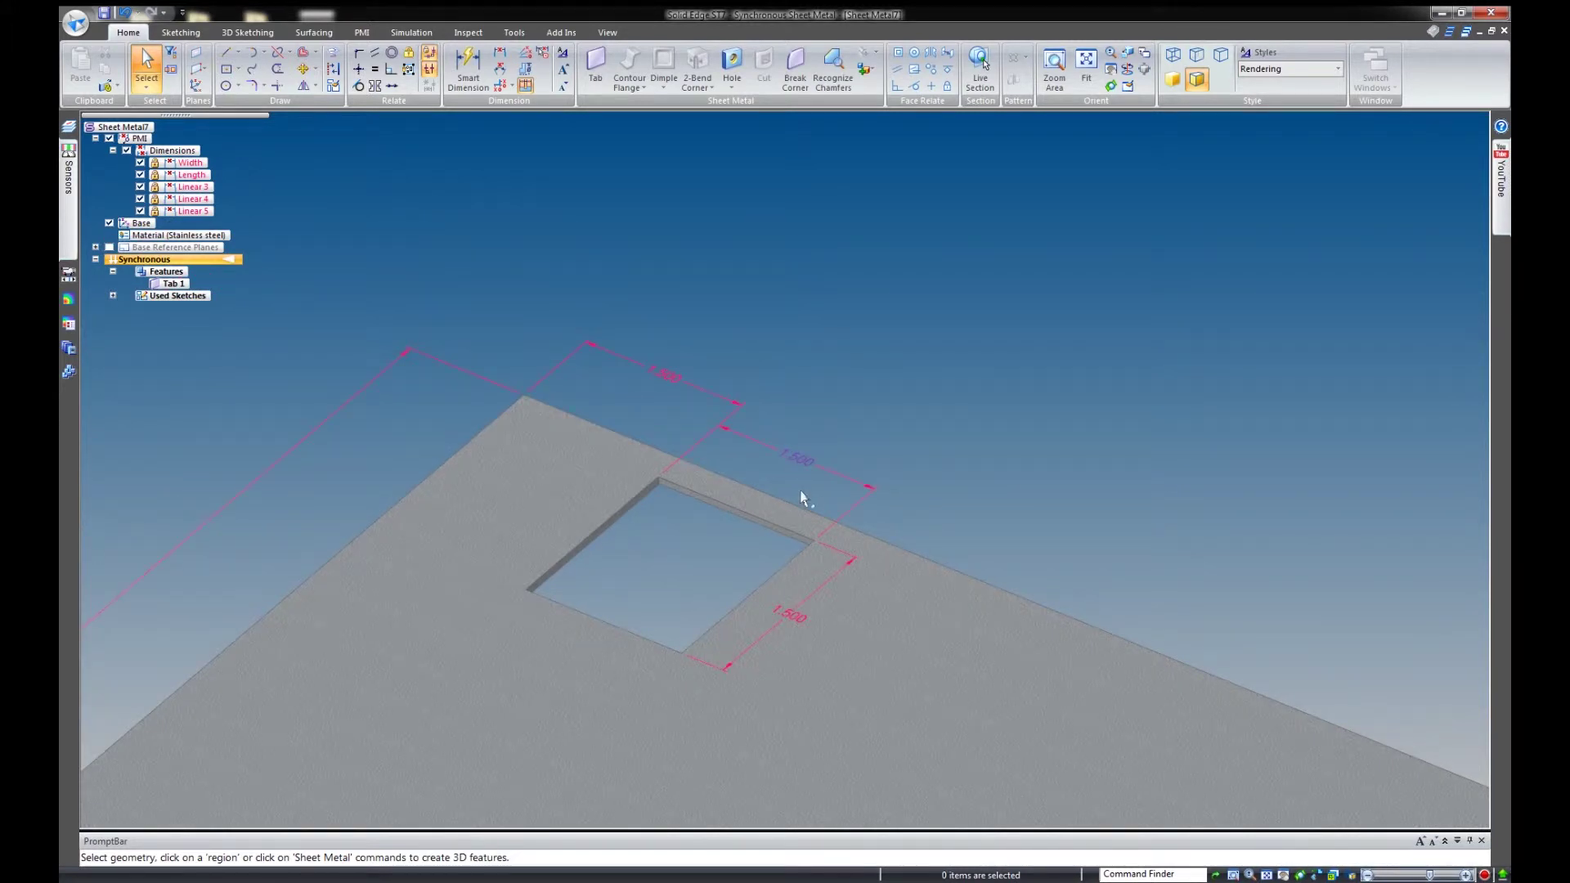
click(656, 377)
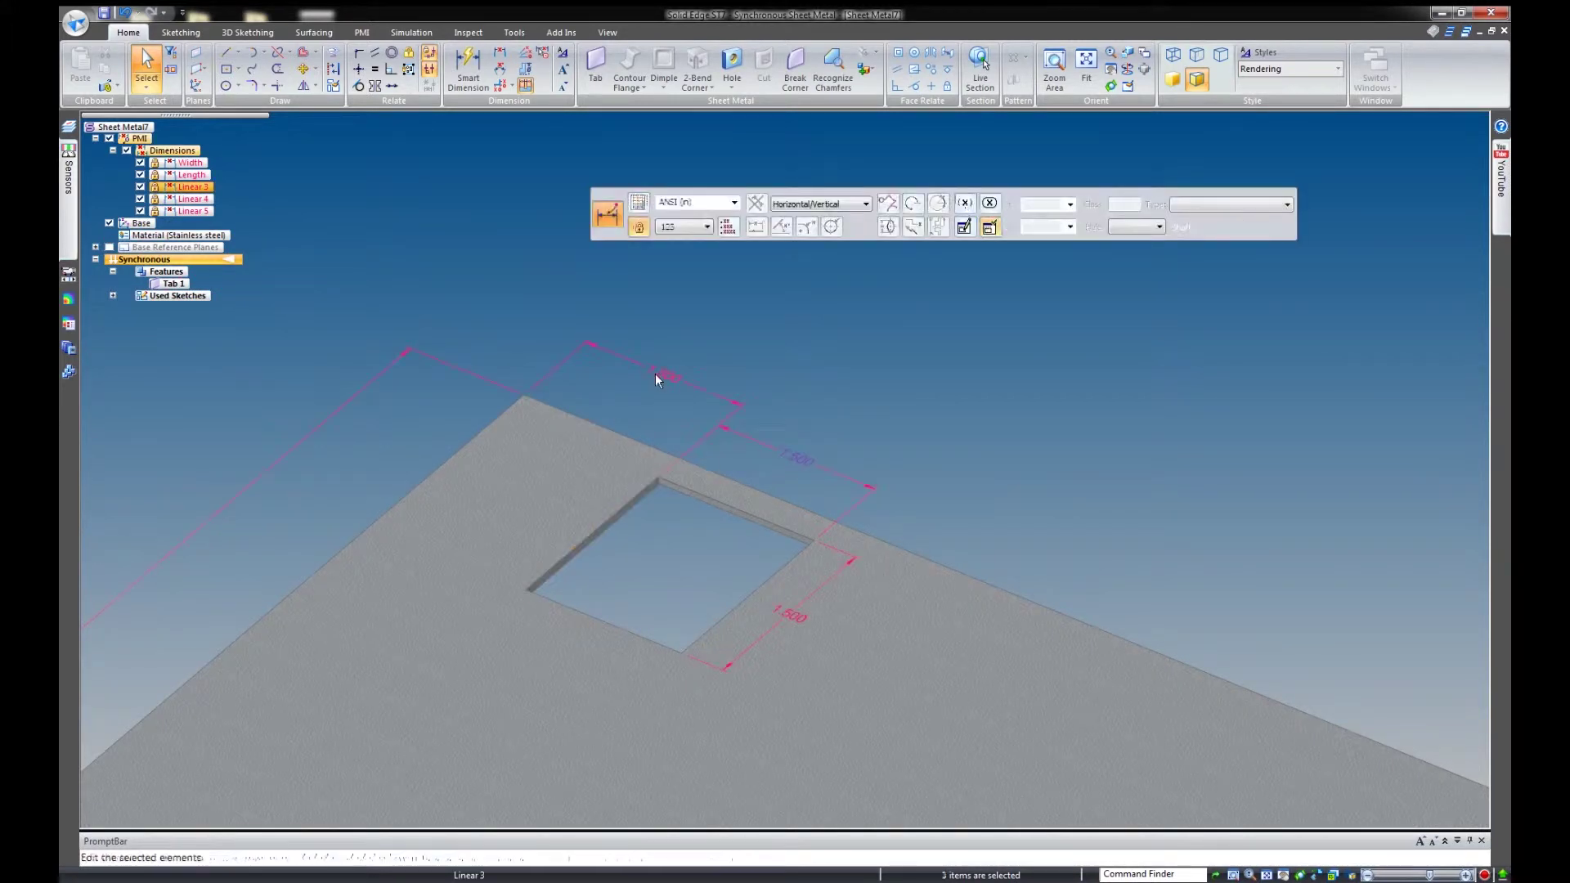
right_click(654, 374)
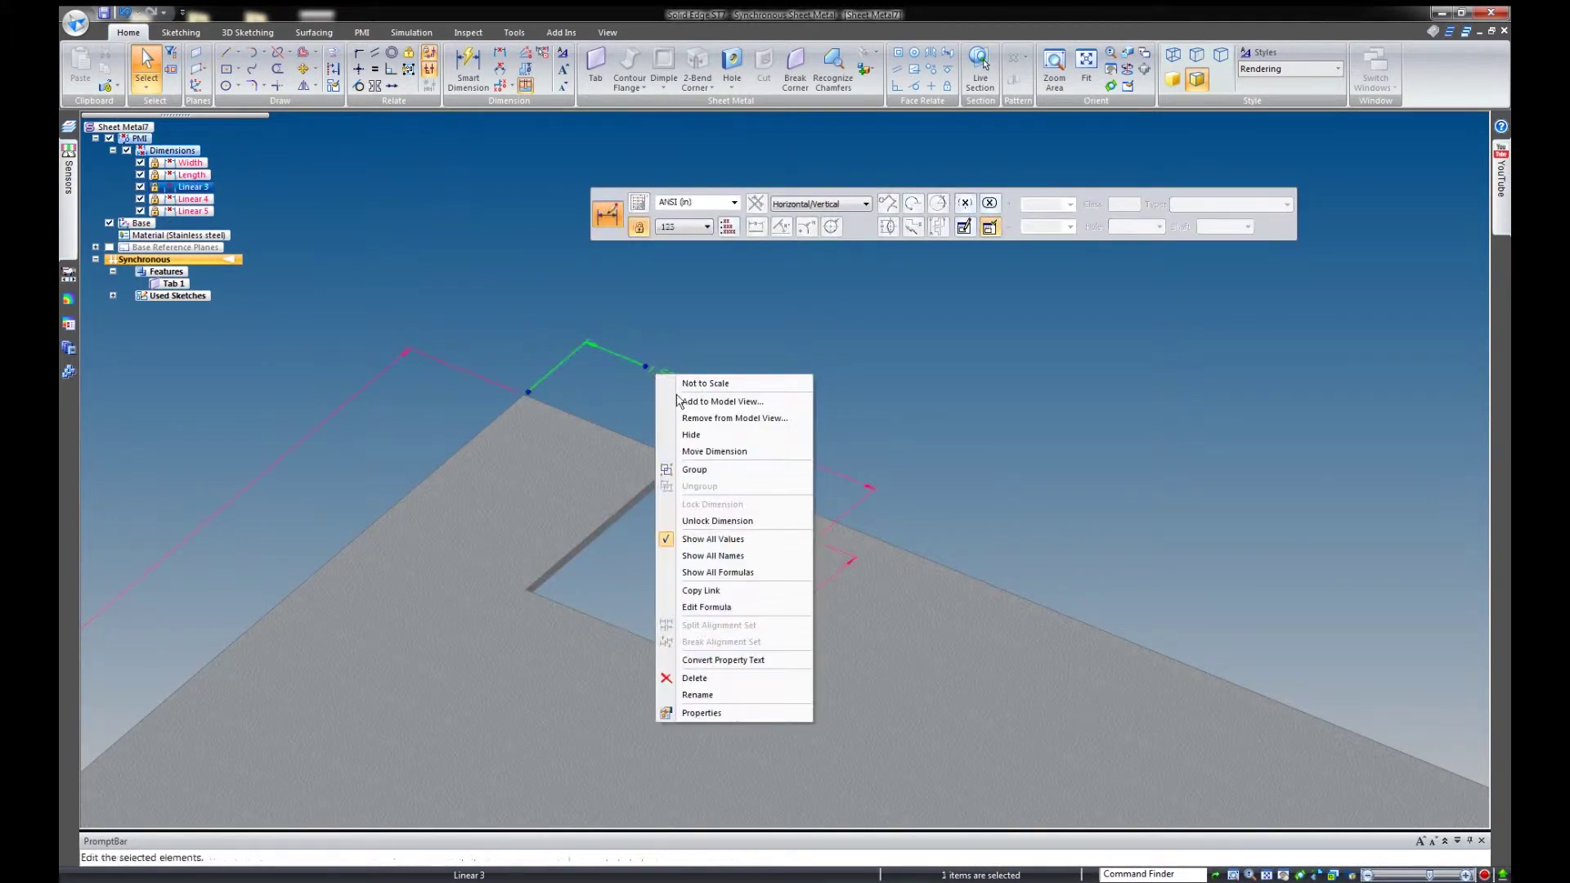
click(768, 572)
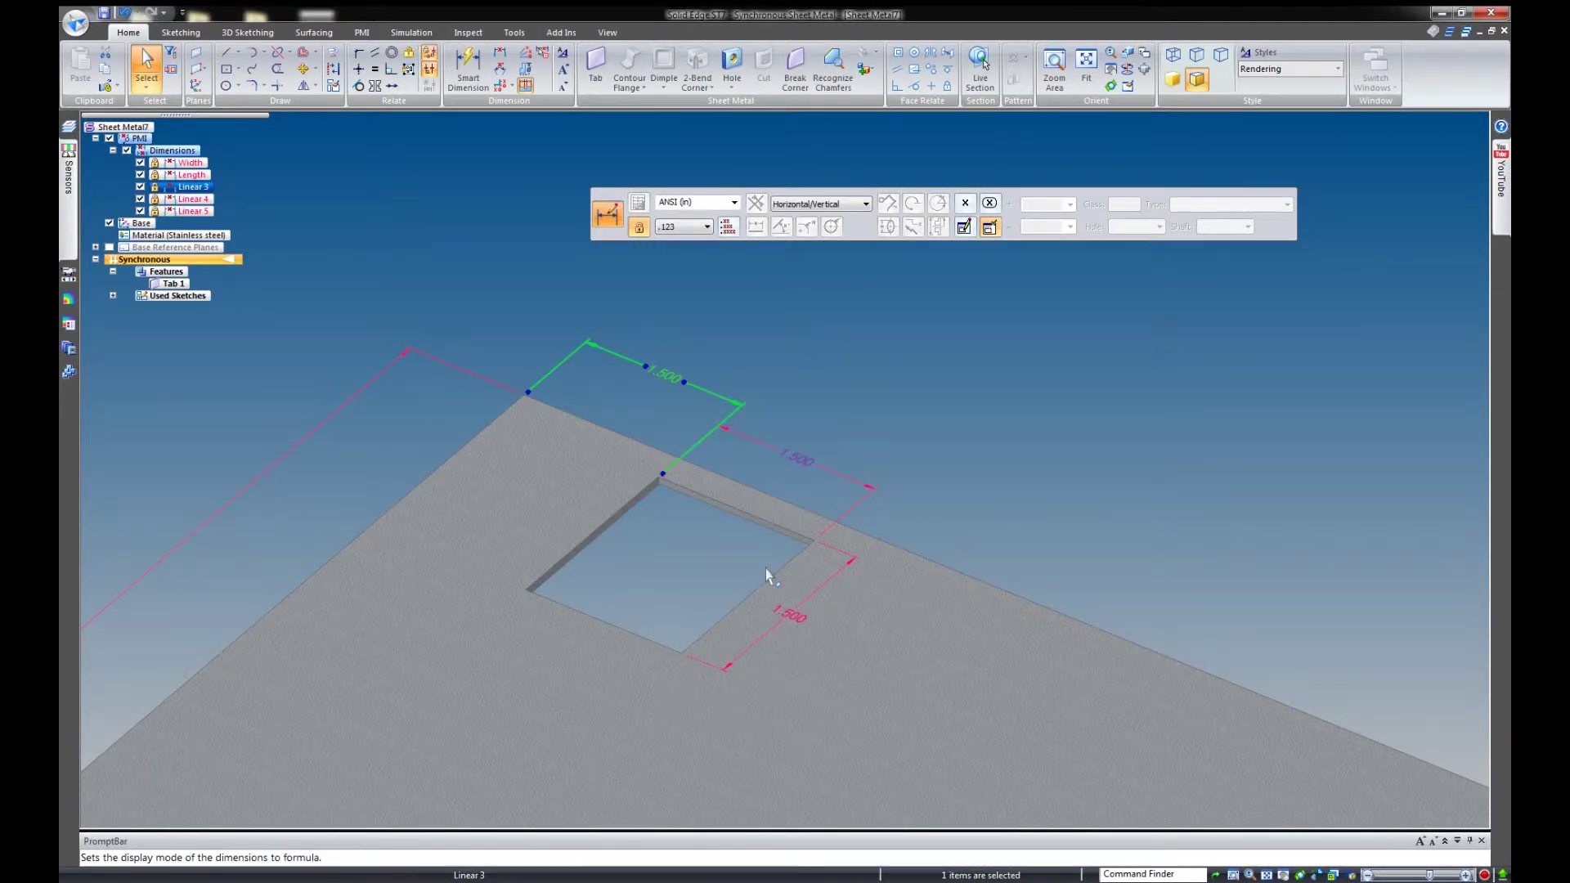
click(865, 448)
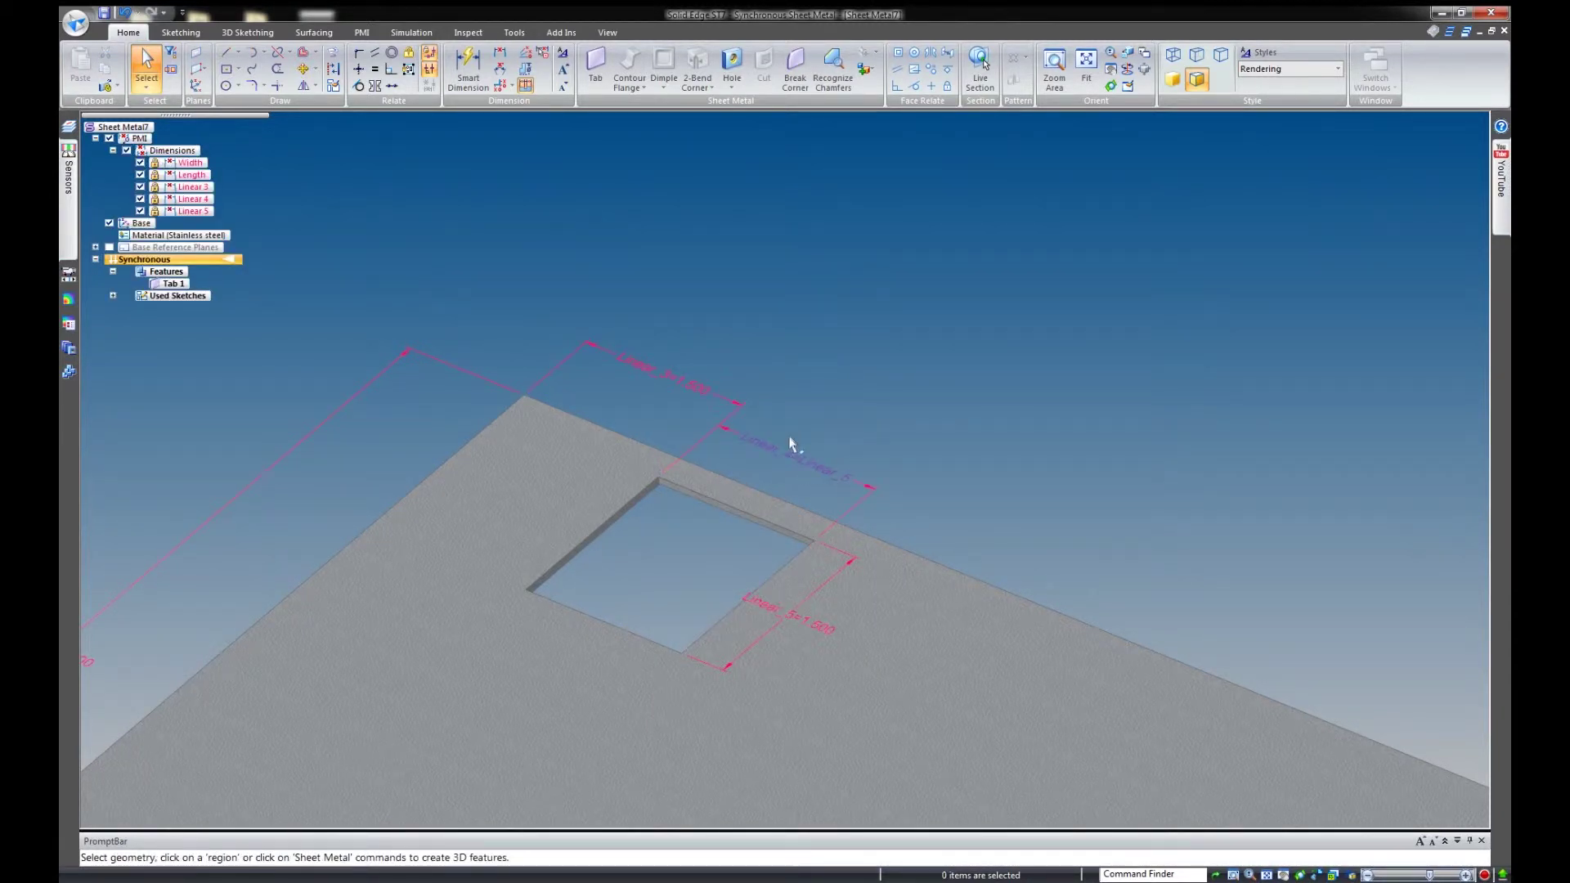
scroll(791, 490, up, 3)
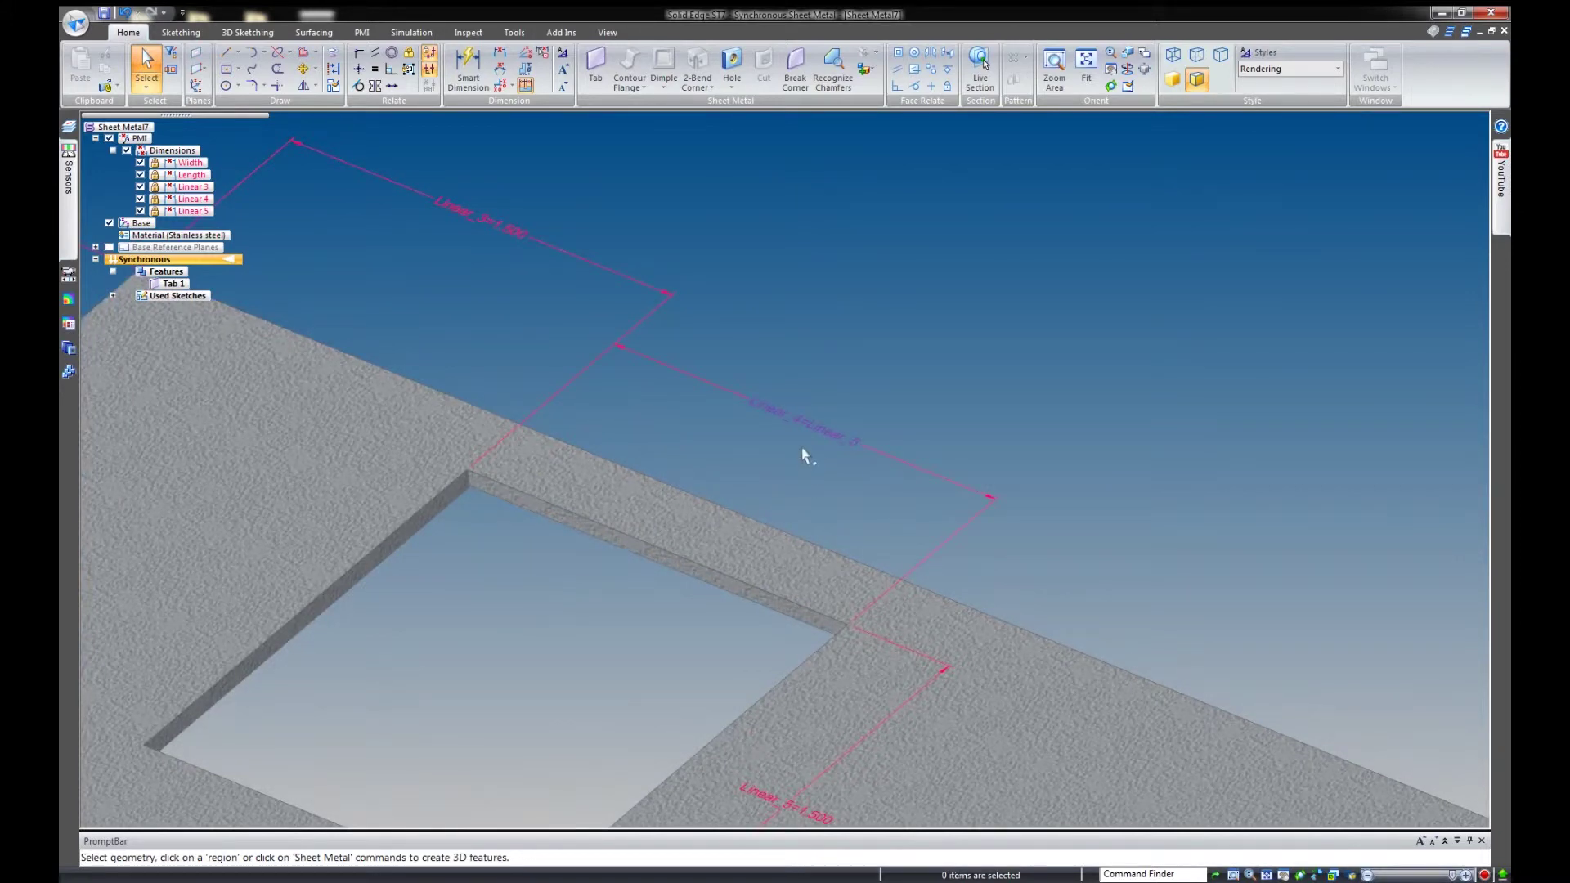
scroll(817, 451, down, 2)
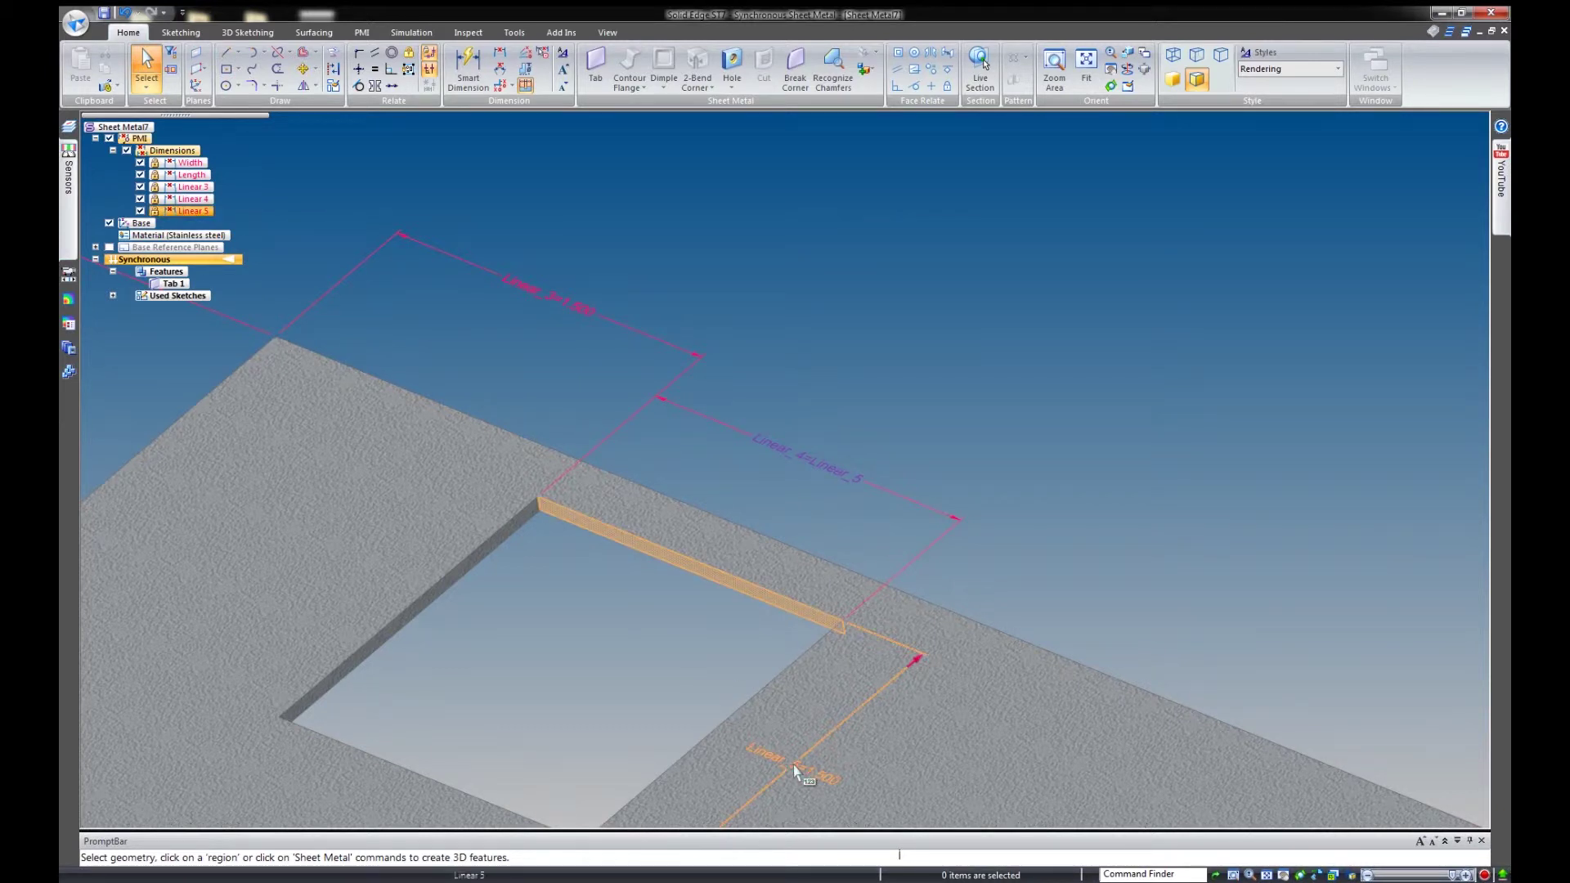
Switch the display of all dimensions from formulas back to values.
click(803, 451)
right_click(803, 451)
click(867, 634)
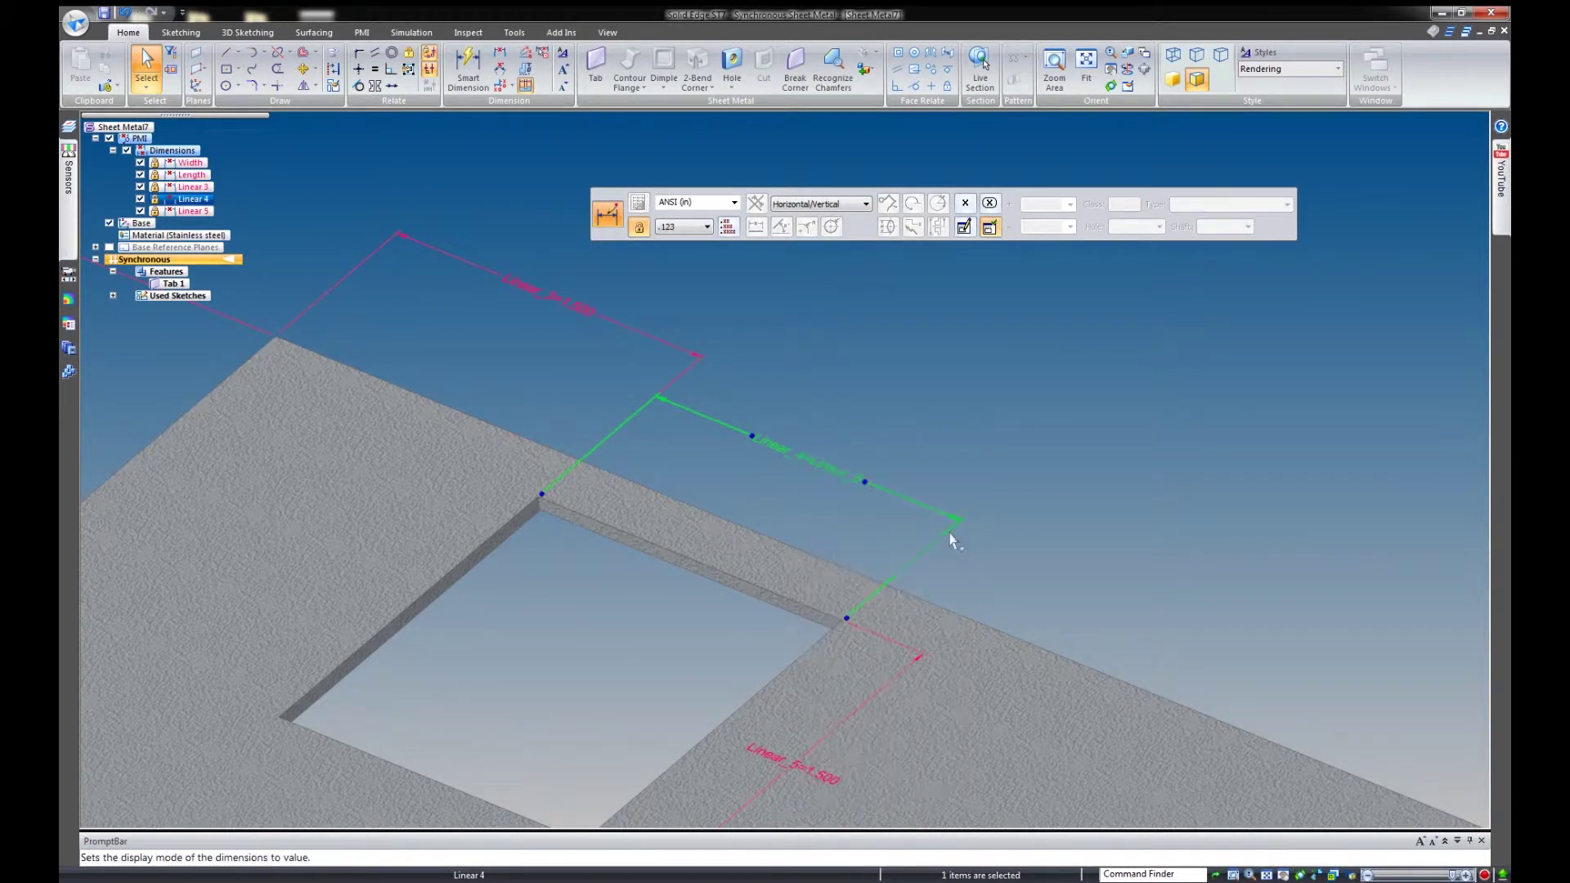
key(Escape)
scroll(960, 519, down, 5)
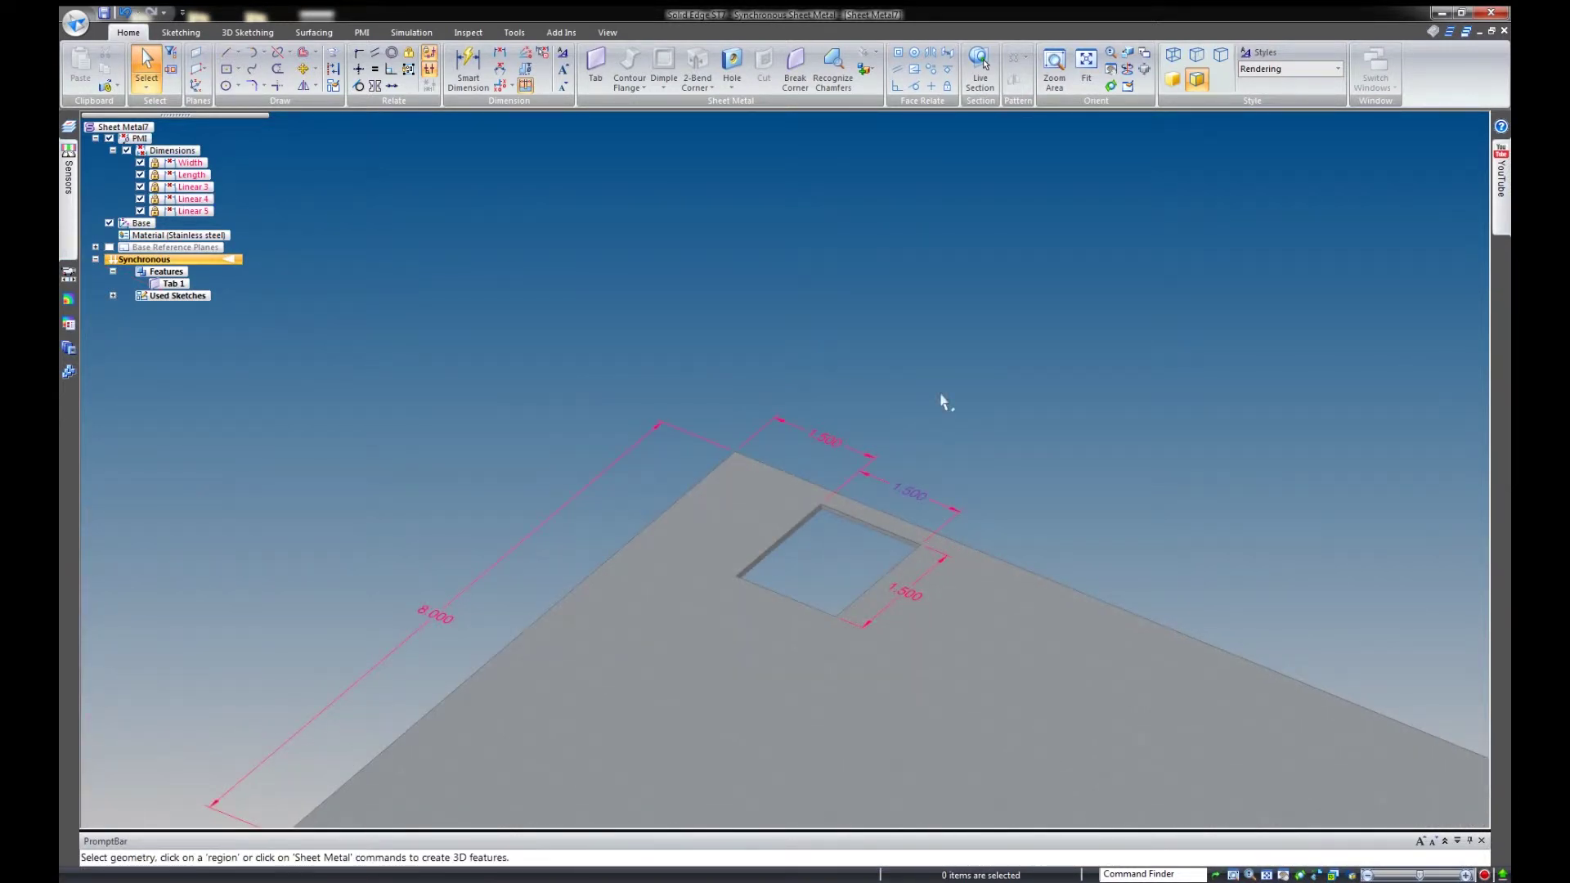
Start a new minimum distance sensor and set its element selection to Keypoint/curve/face.
click(68, 174)
click(128, 137)
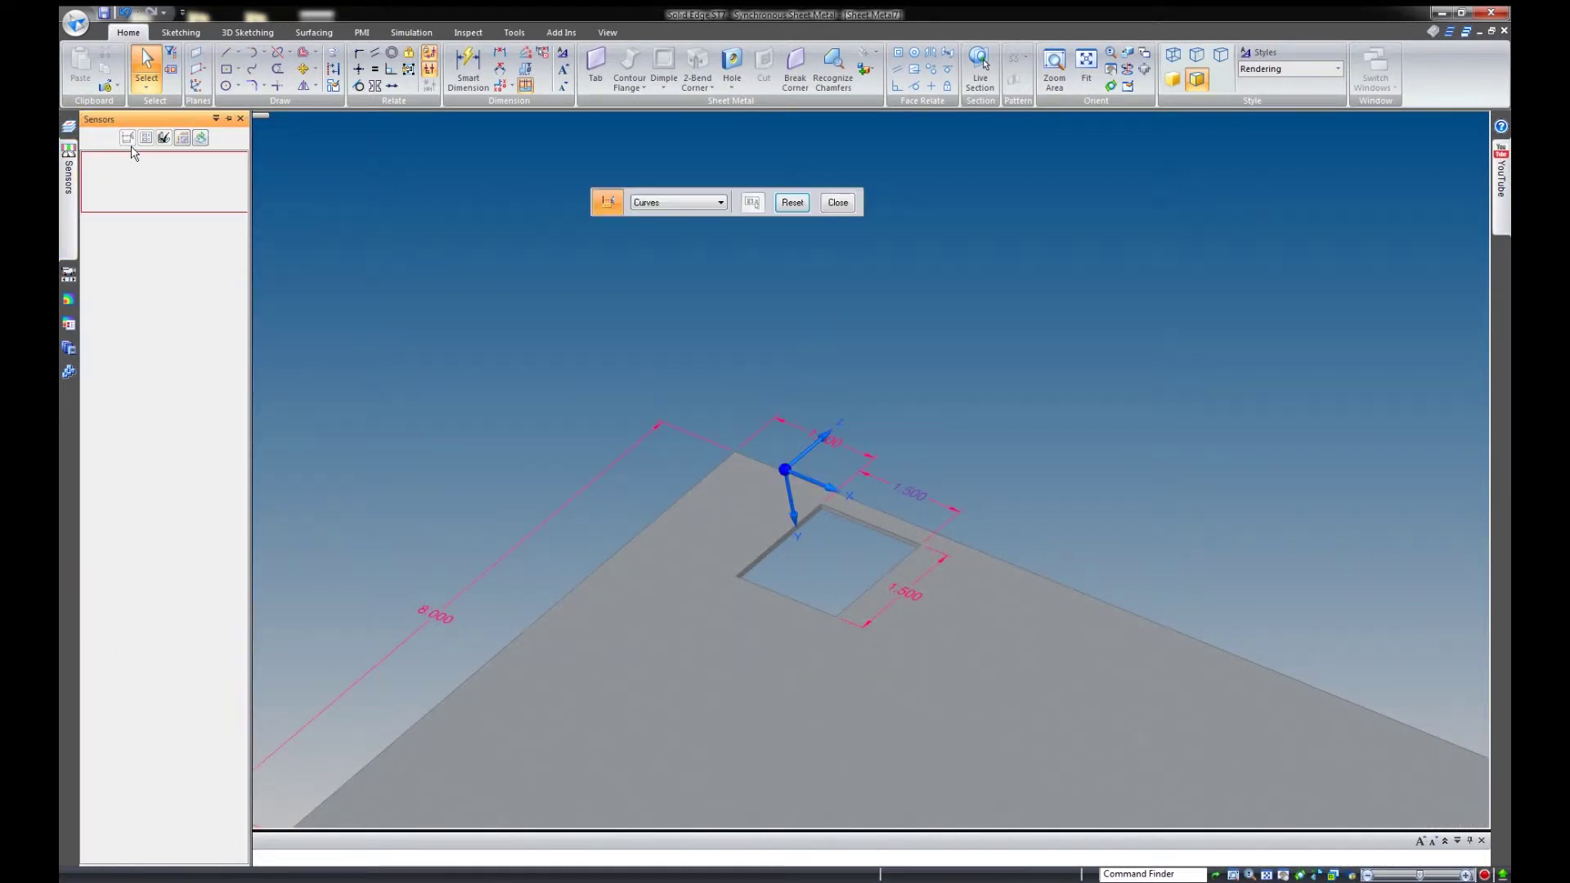
click(673, 204)
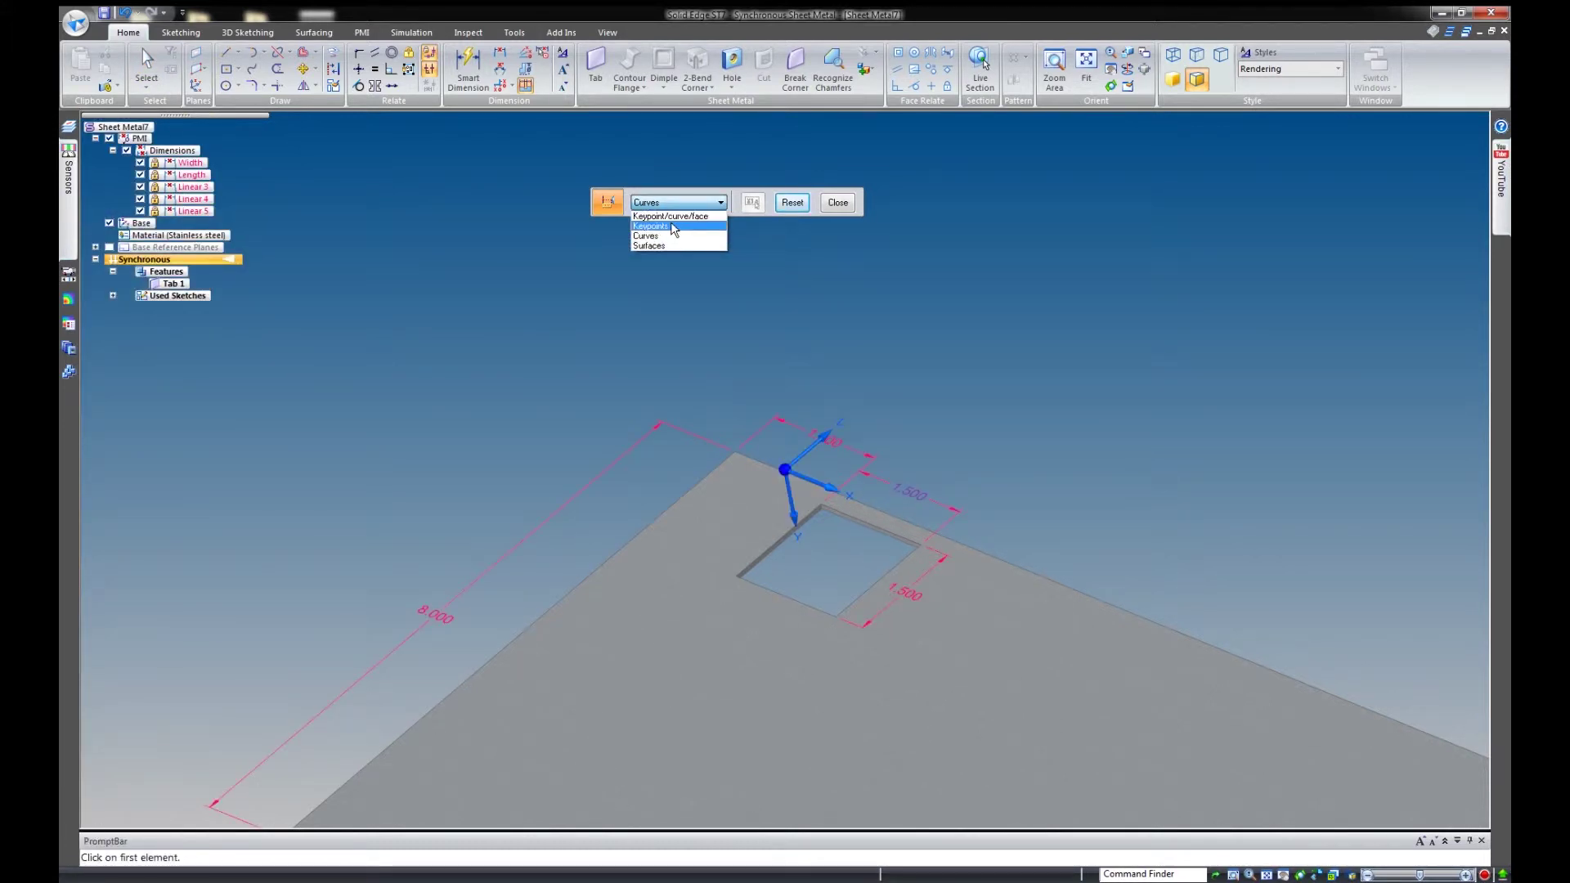
click(670, 215)
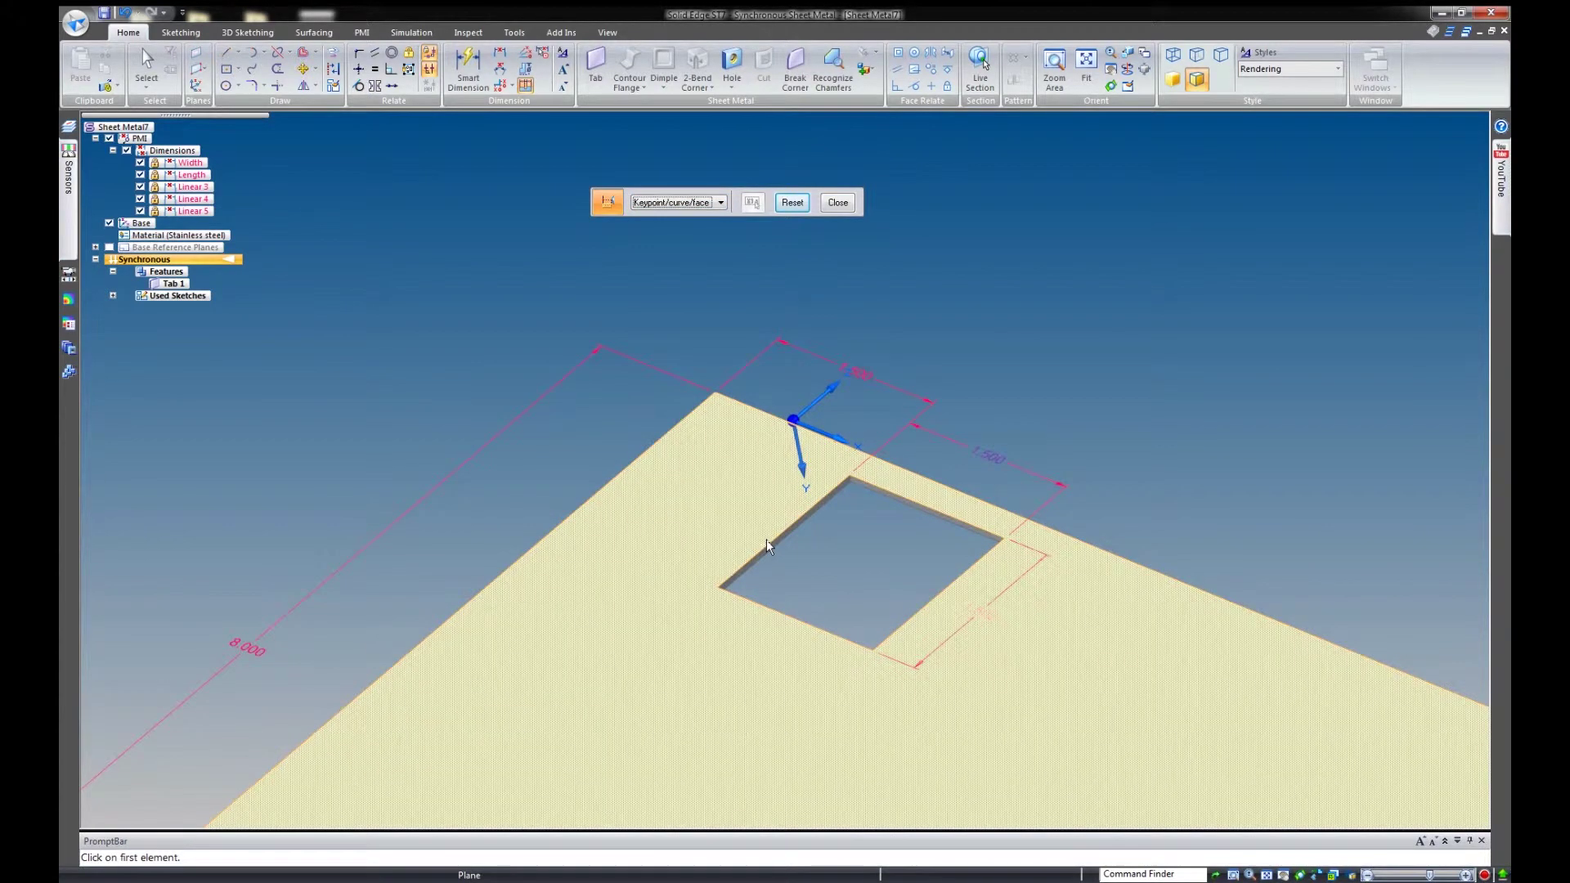
Try measuring the minimum distance from the cutout's near upper edge to the plate's 8.000 in edge, then clear the selection.
click(767, 543)
scroll(767, 543, up, 2)
click(669, 434)
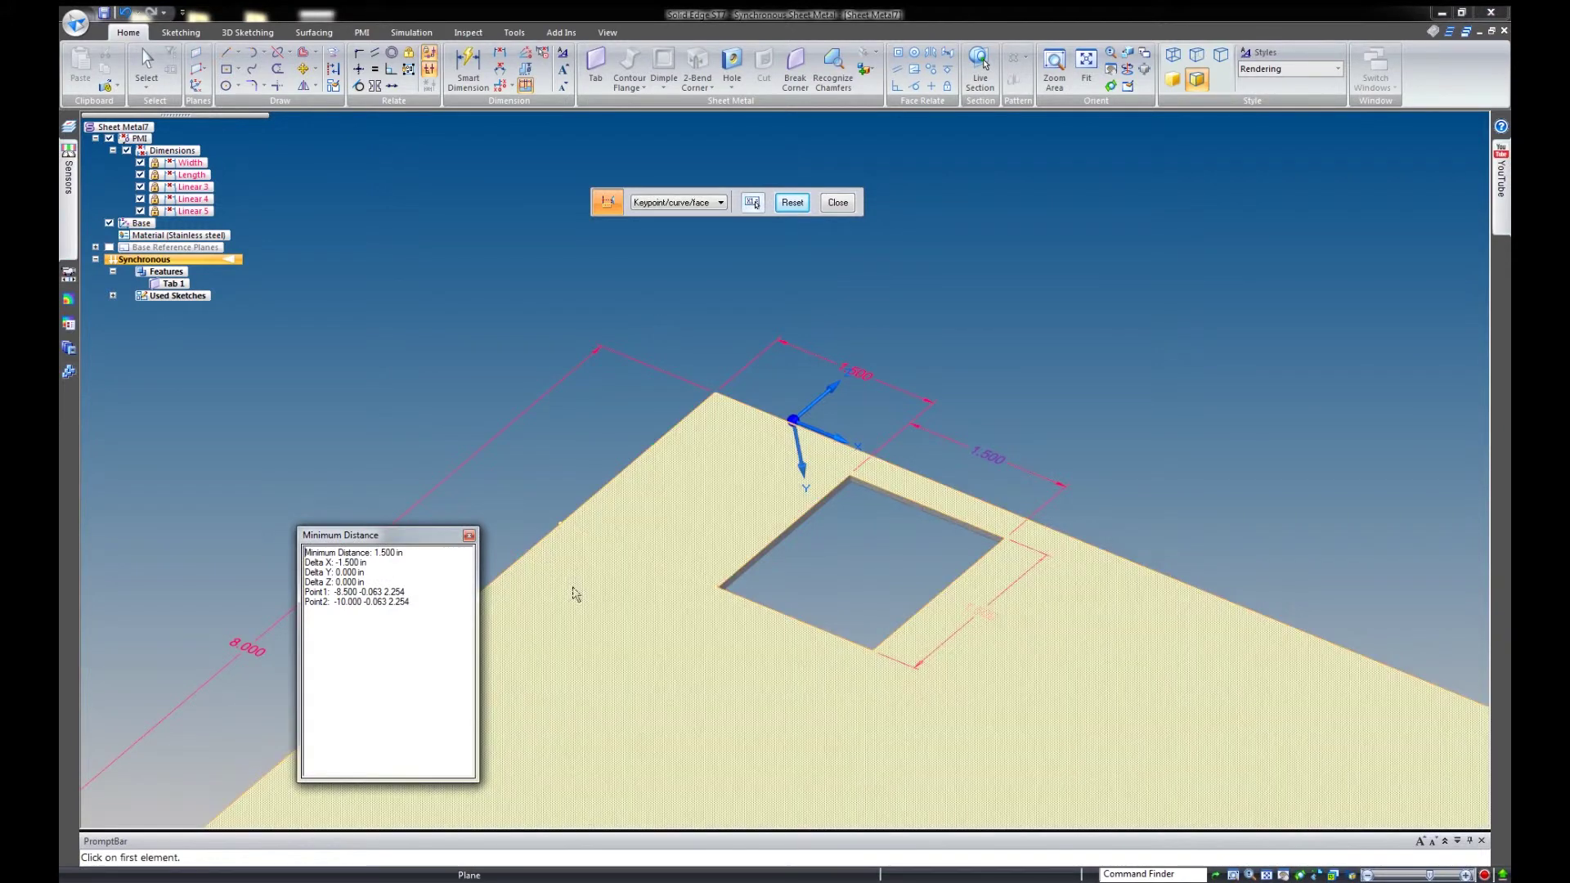
scroll(524, 499, up, 2)
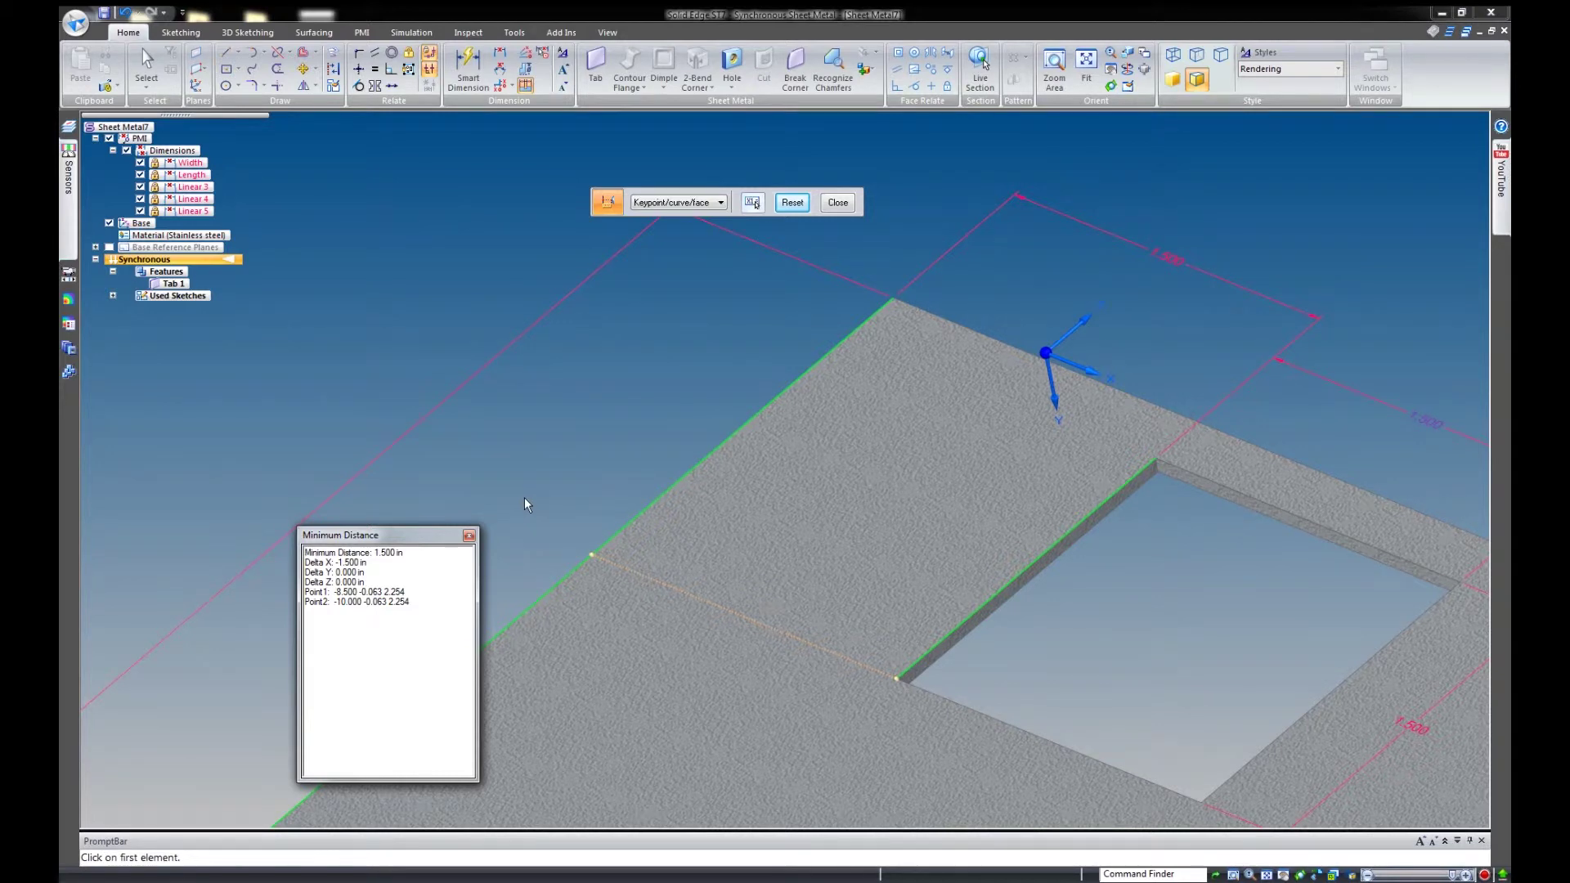
click(524, 504)
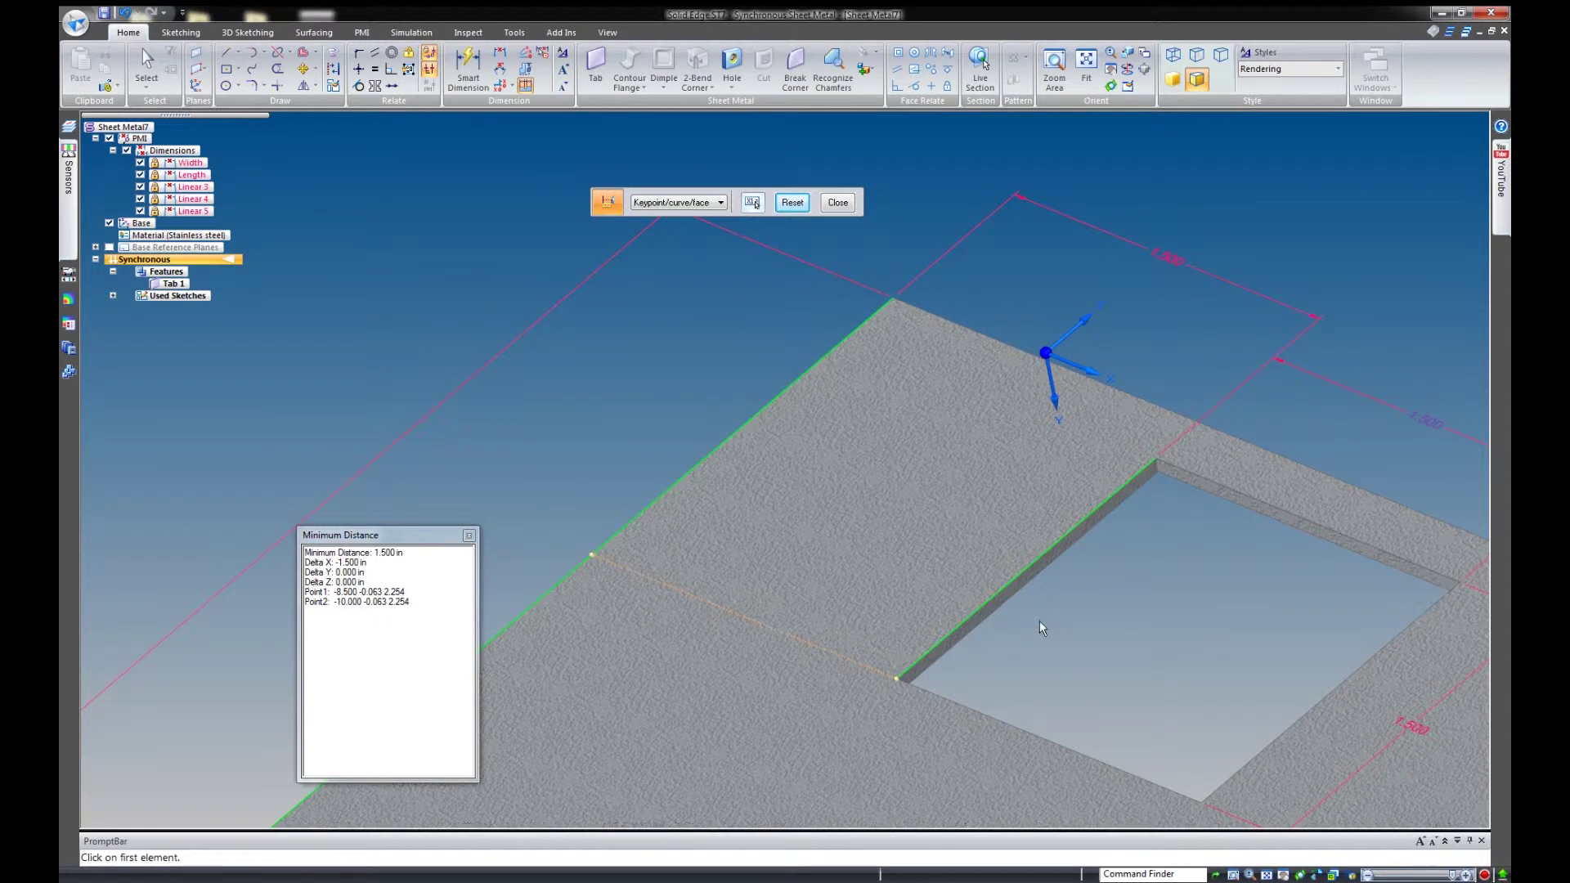
key(Escape)
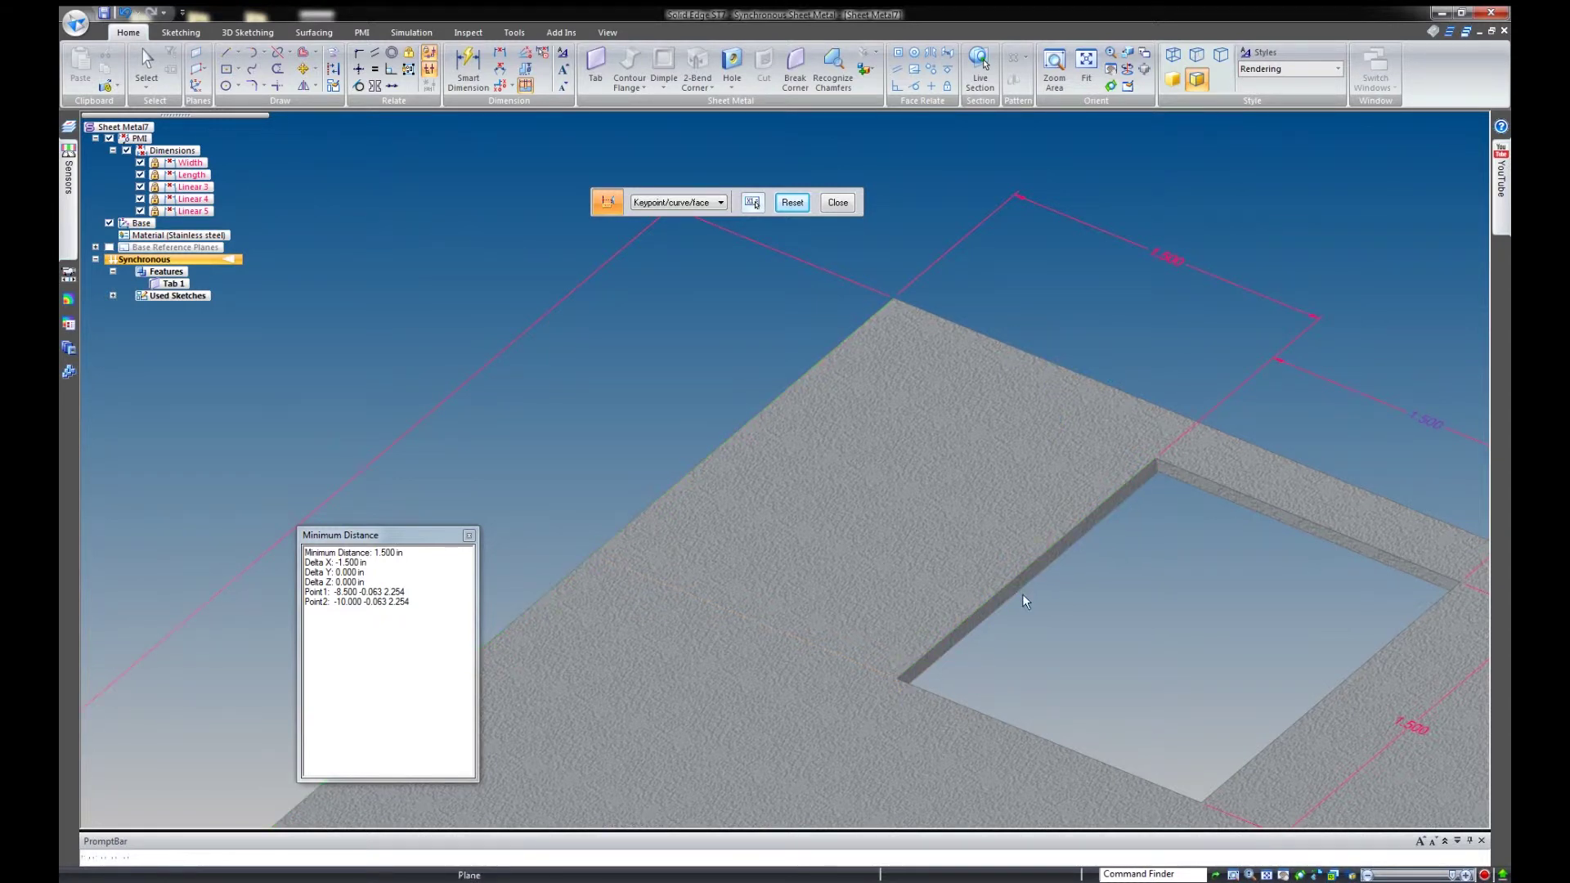
Create a minimum distance sensor between the cutout's near inner face and the plate's 8.000 in edge, named Cut To Edge.
click(1022, 596)
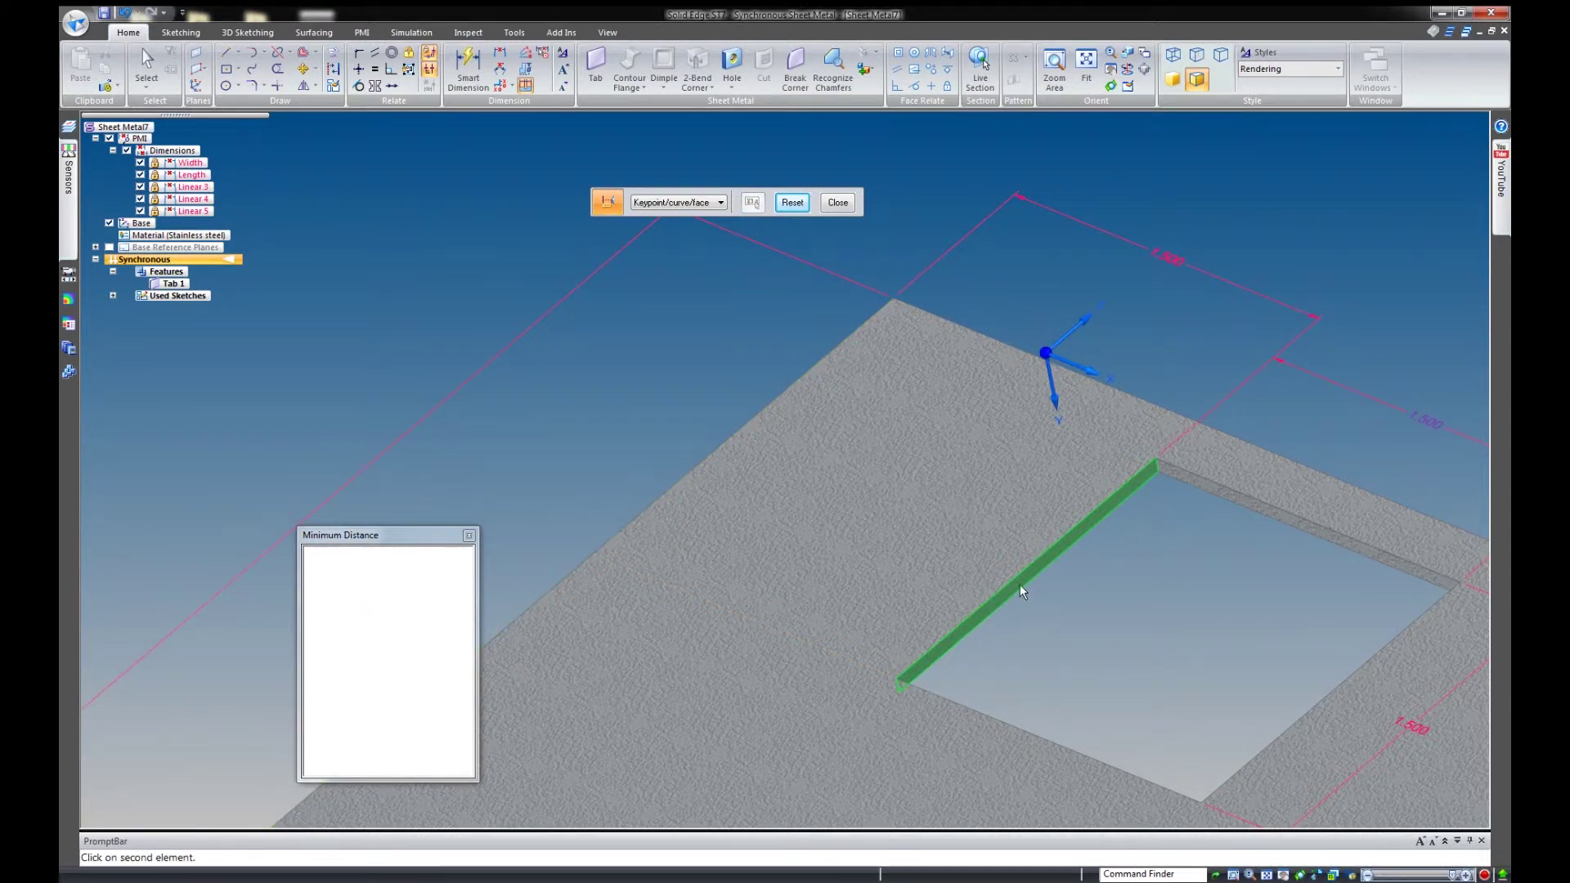
click(702, 459)
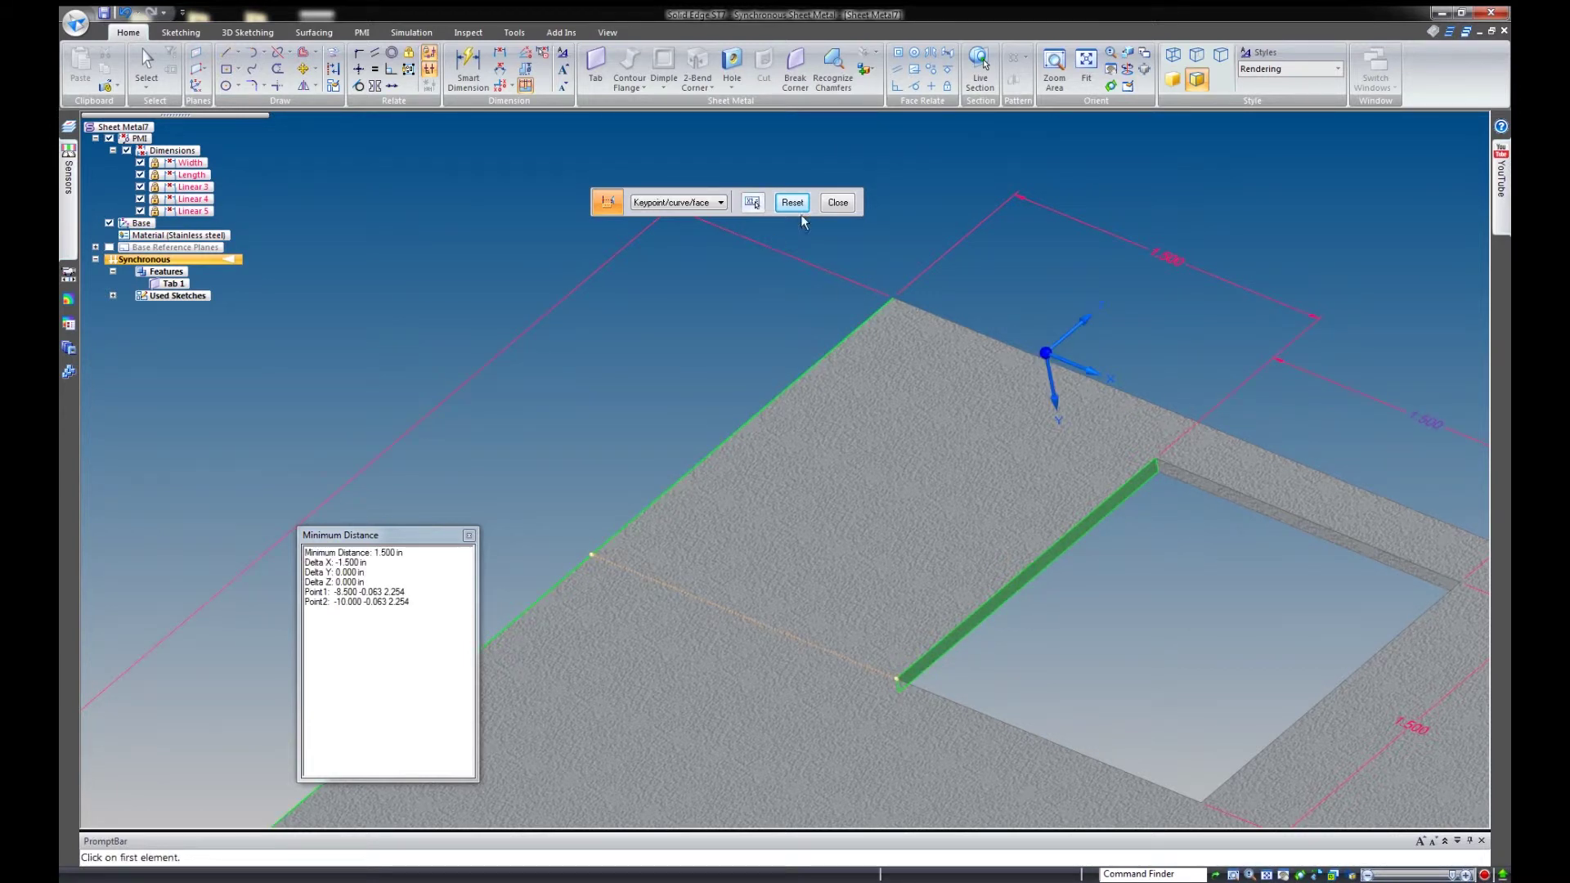
click(751, 202)
drag(735, 334, 457, 161)
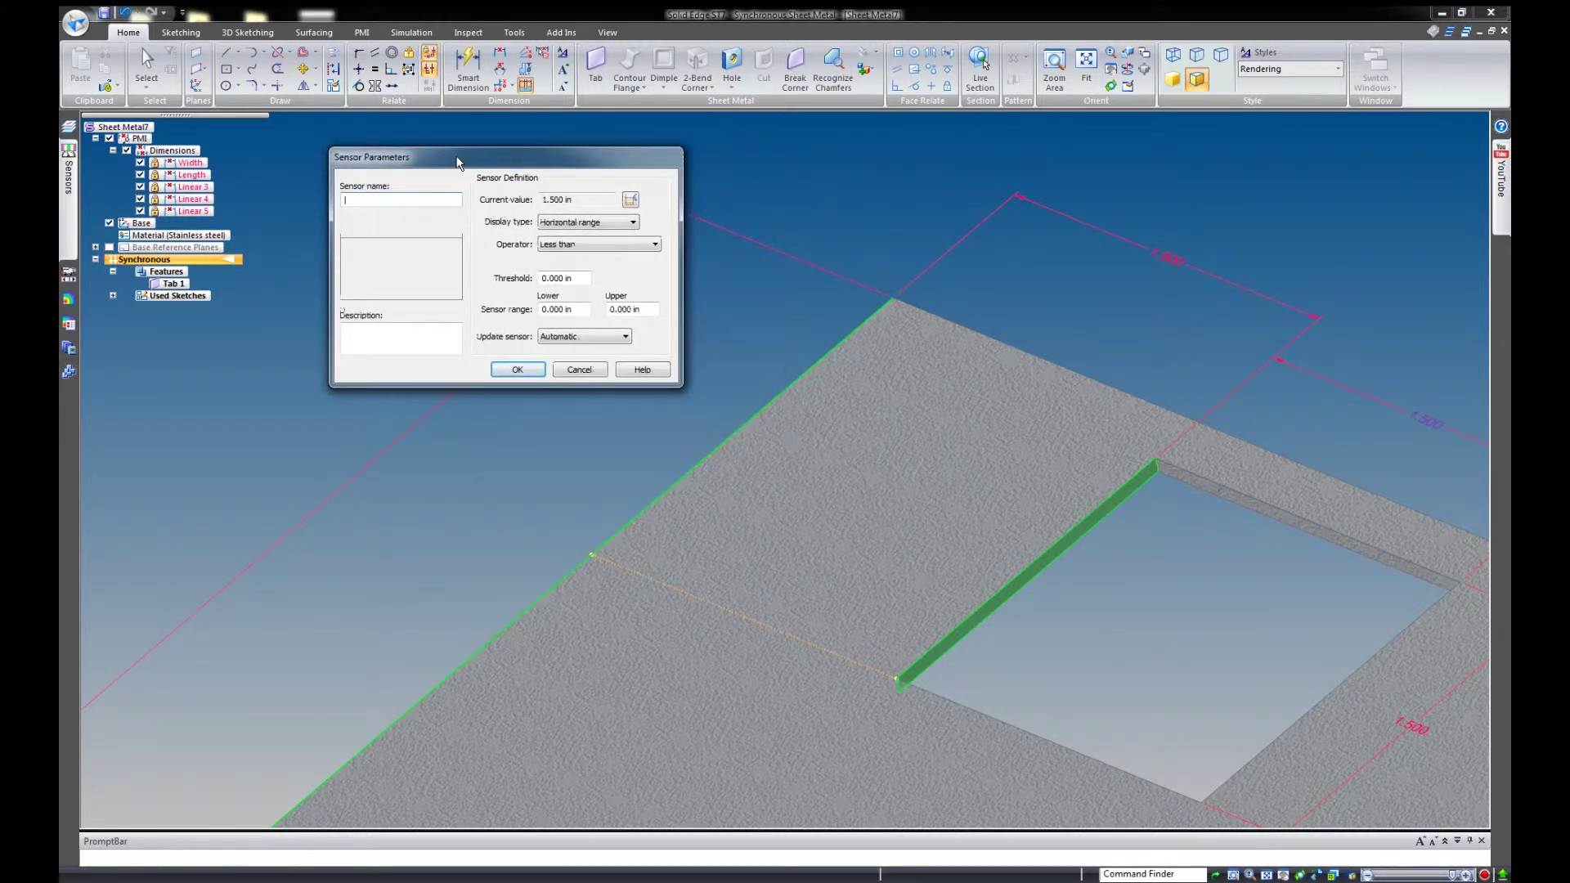
text(Cut To Edge)
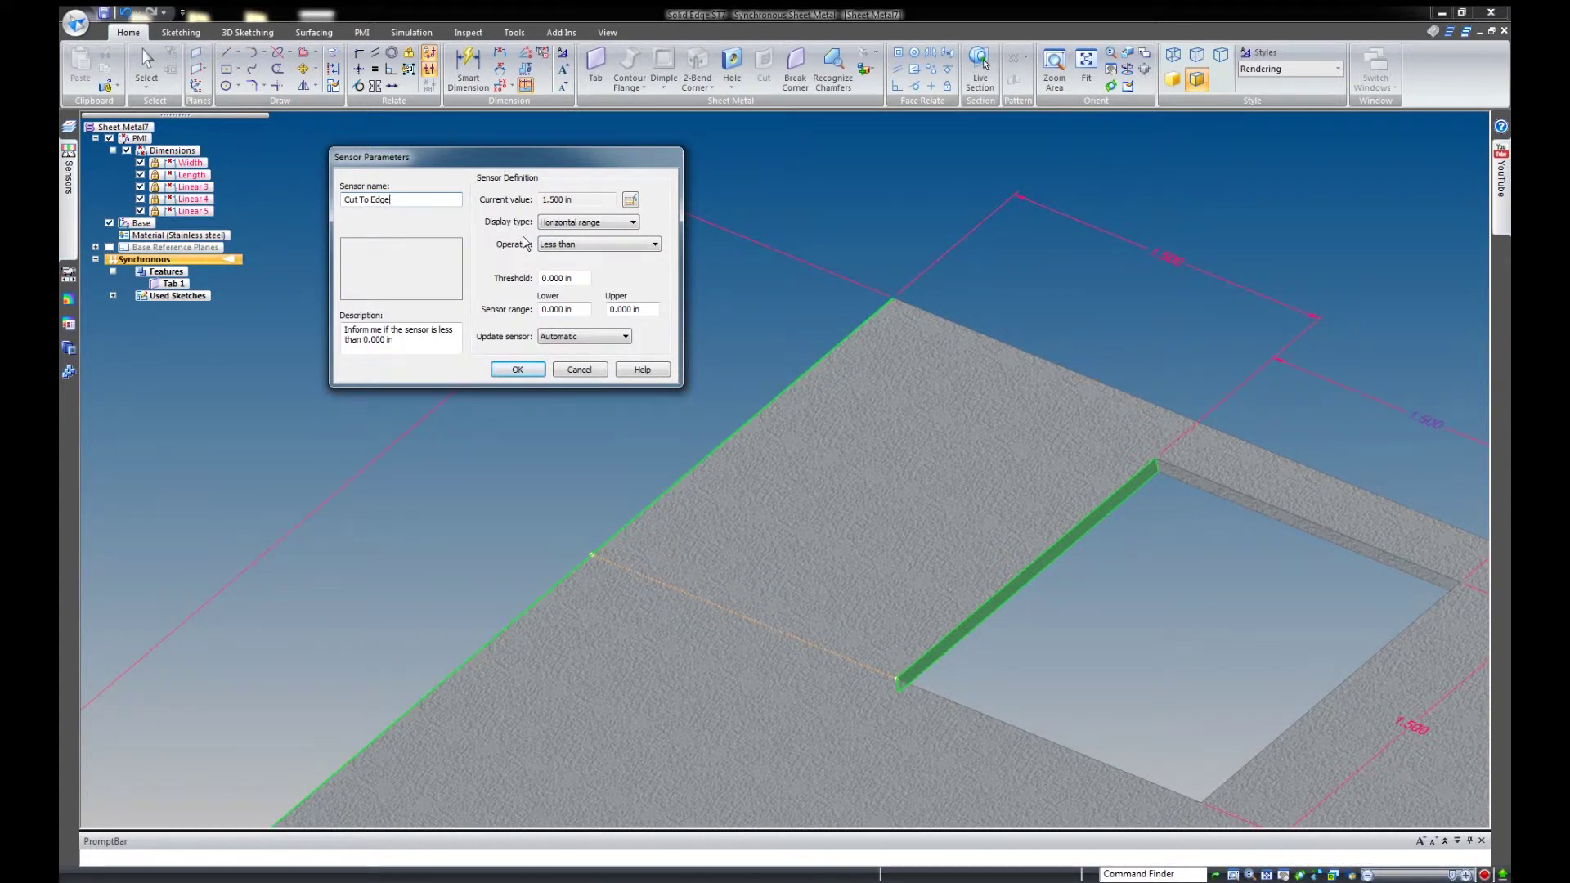
Set the Cut To Edge sensor to Less than, range 1 to 3 in and threshold 1.5 in, and keep the sensors list displayed.
click(556, 247)
click(557, 245)
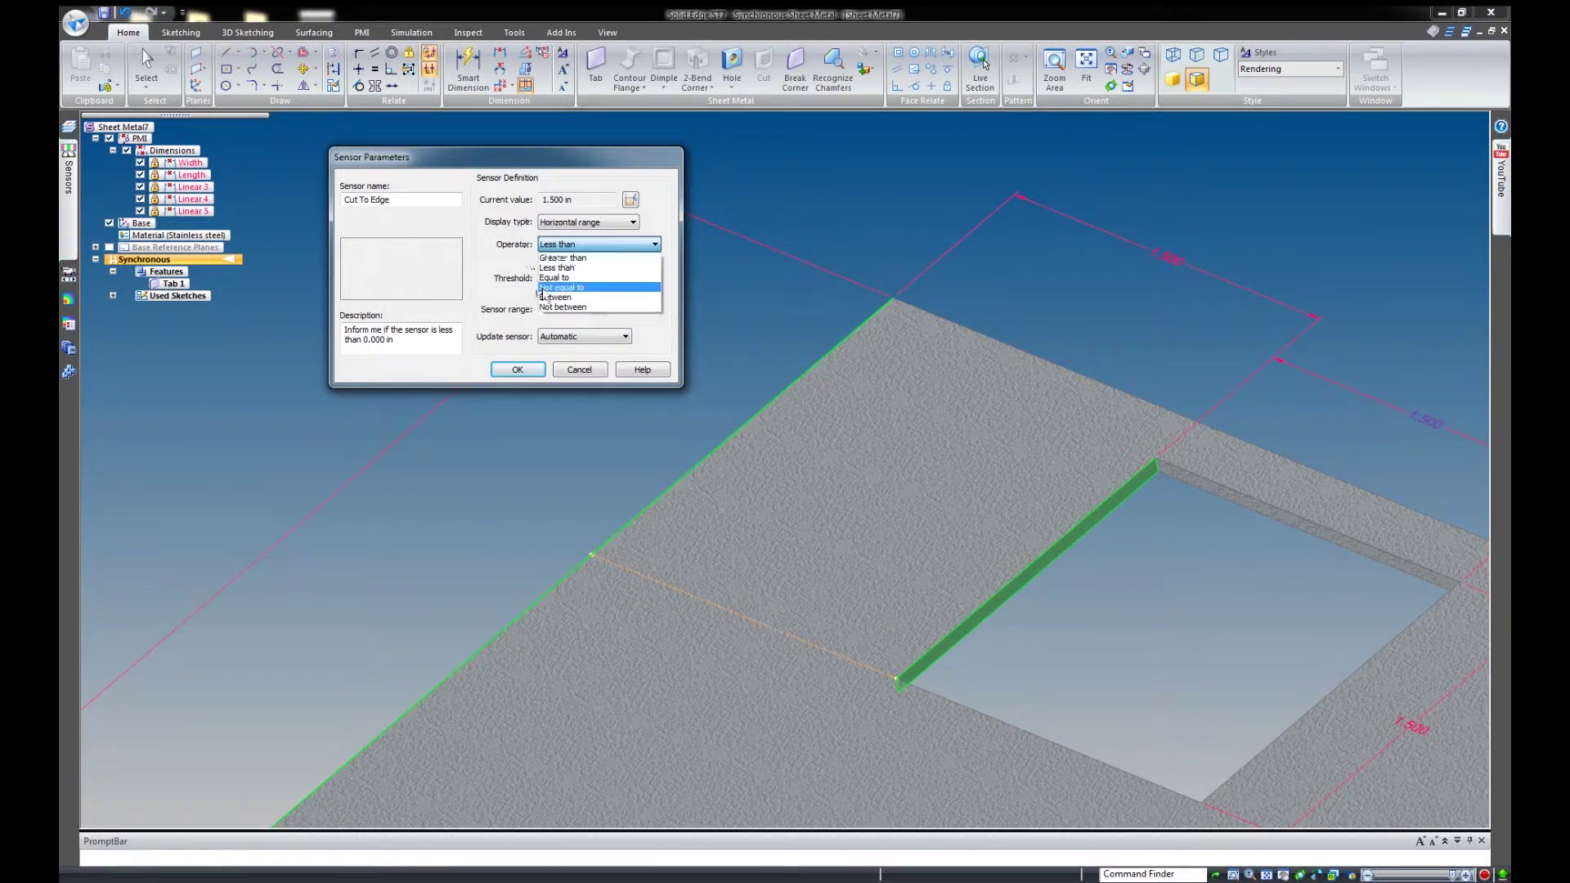
click(559, 269)
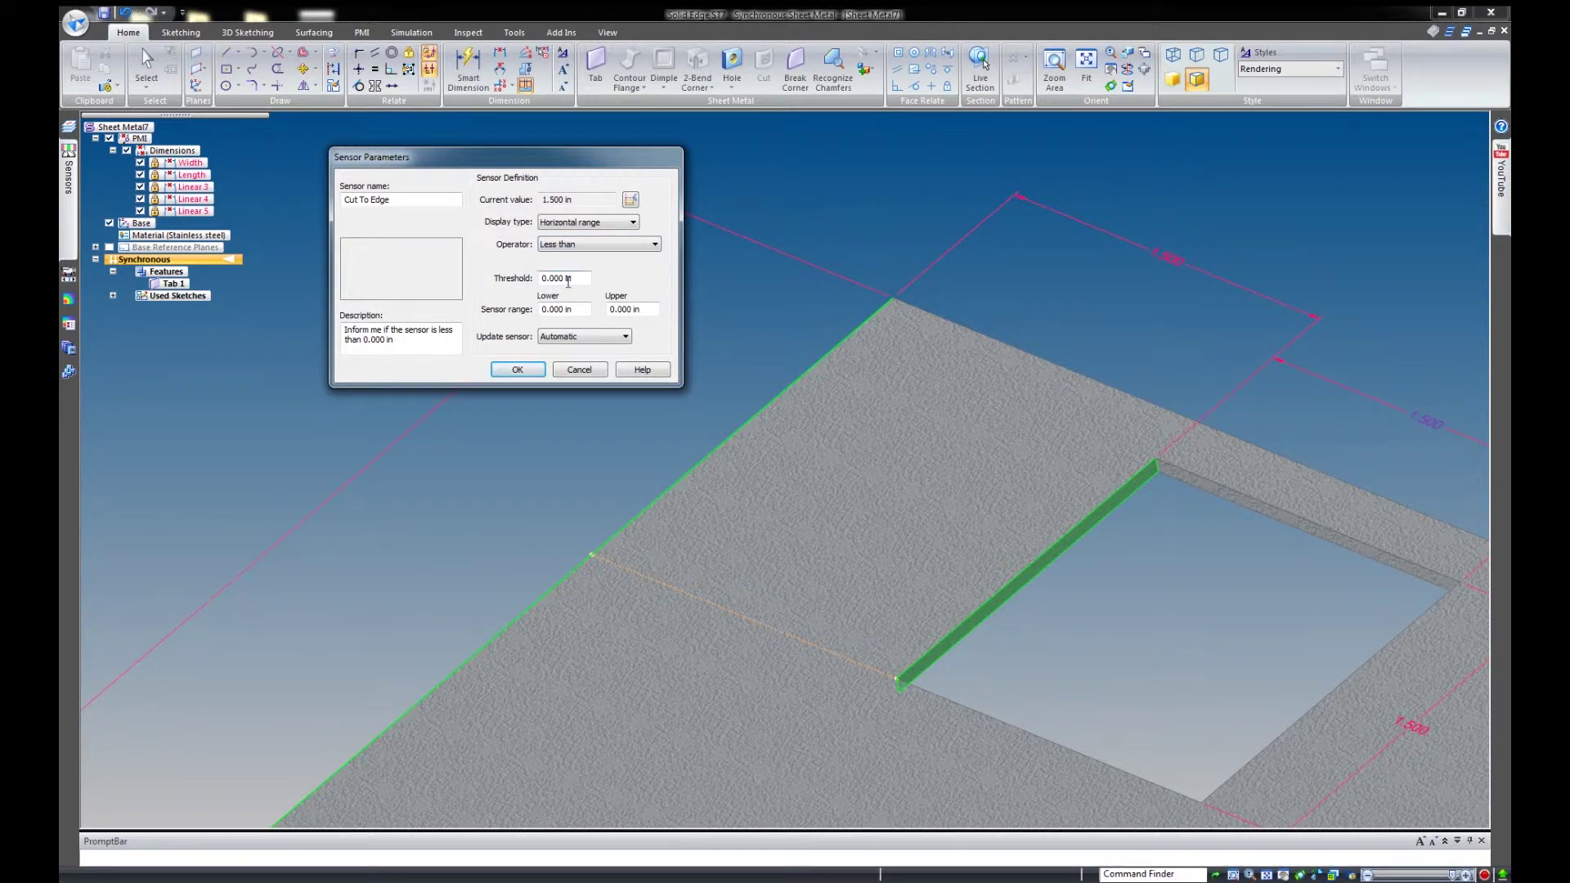
drag(583, 308, 473, 310)
text(1)
drag(654, 309, 608, 311)
text(3)
drag(587, 279, 531, 281)
text(1.5)
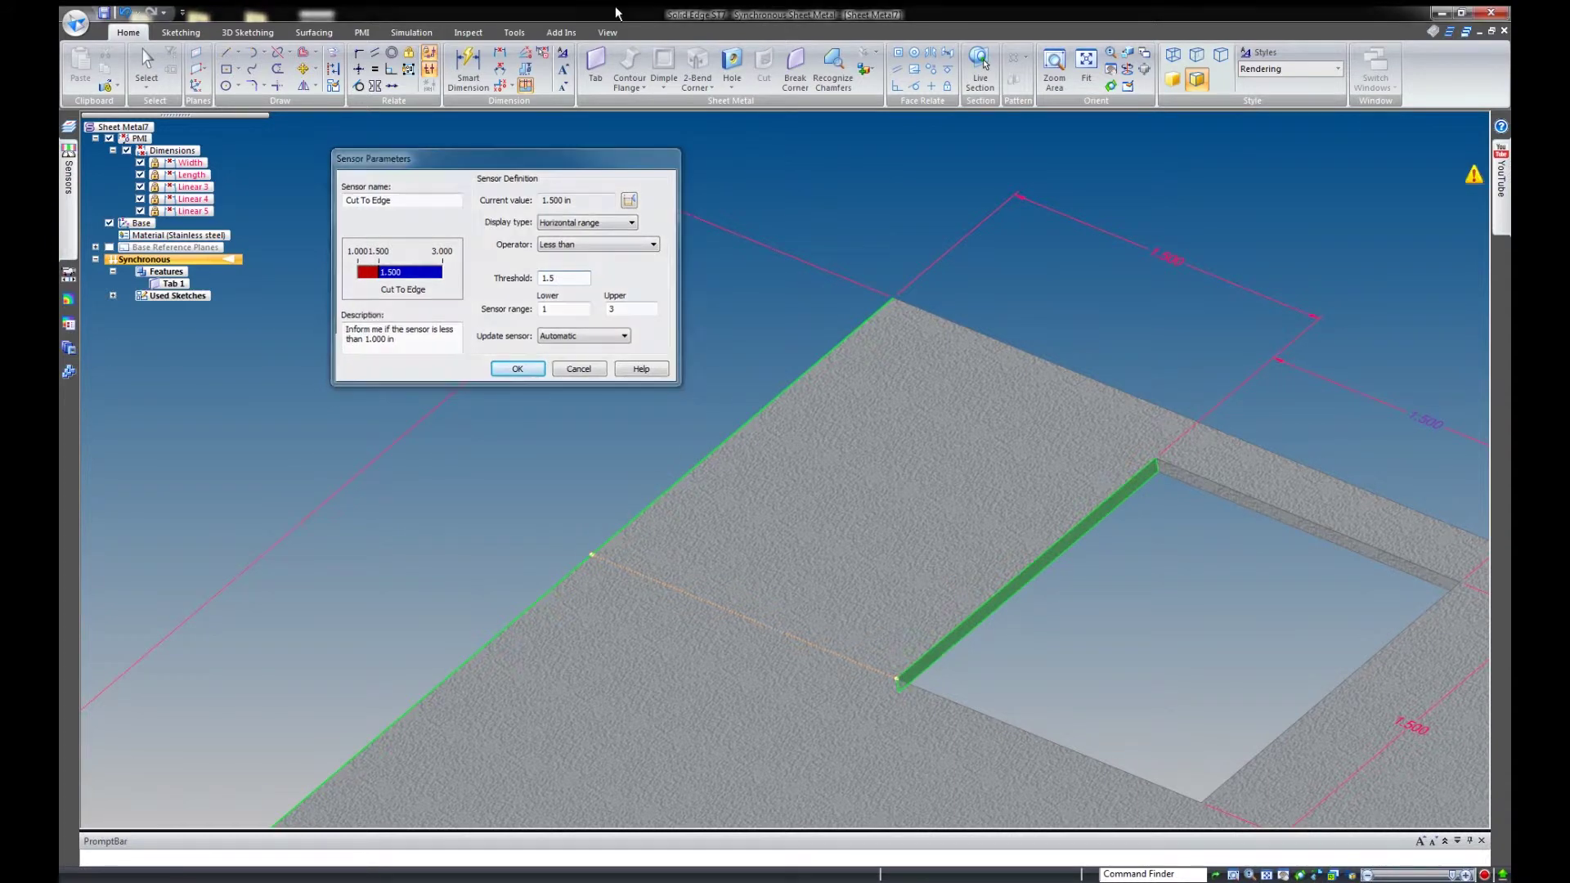
key(Return)
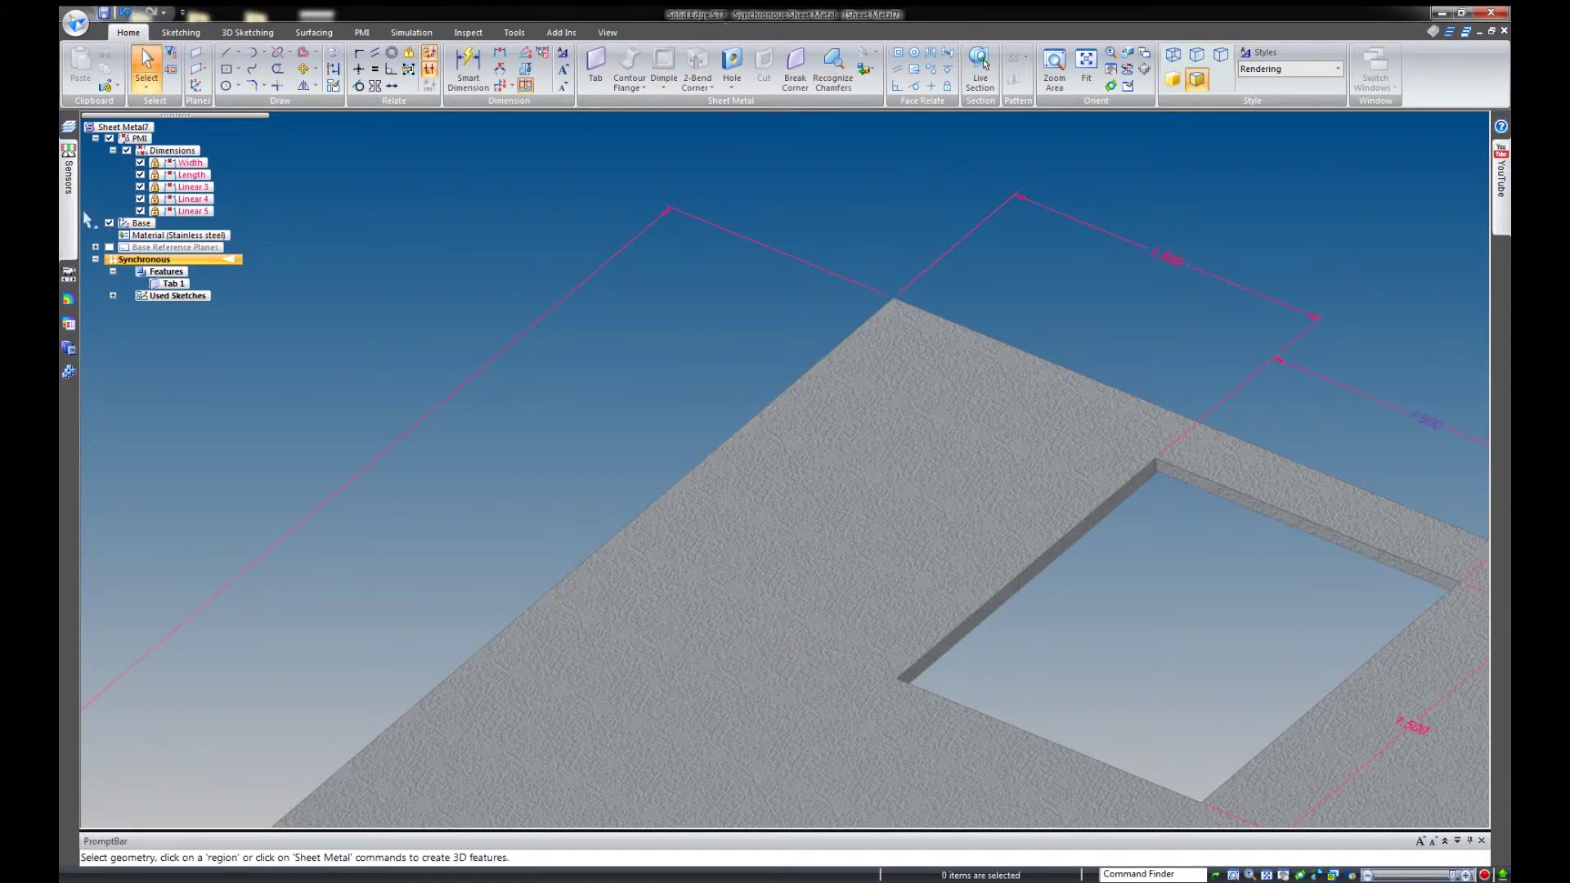
mouse_move(69, 172)
click(228, 121)
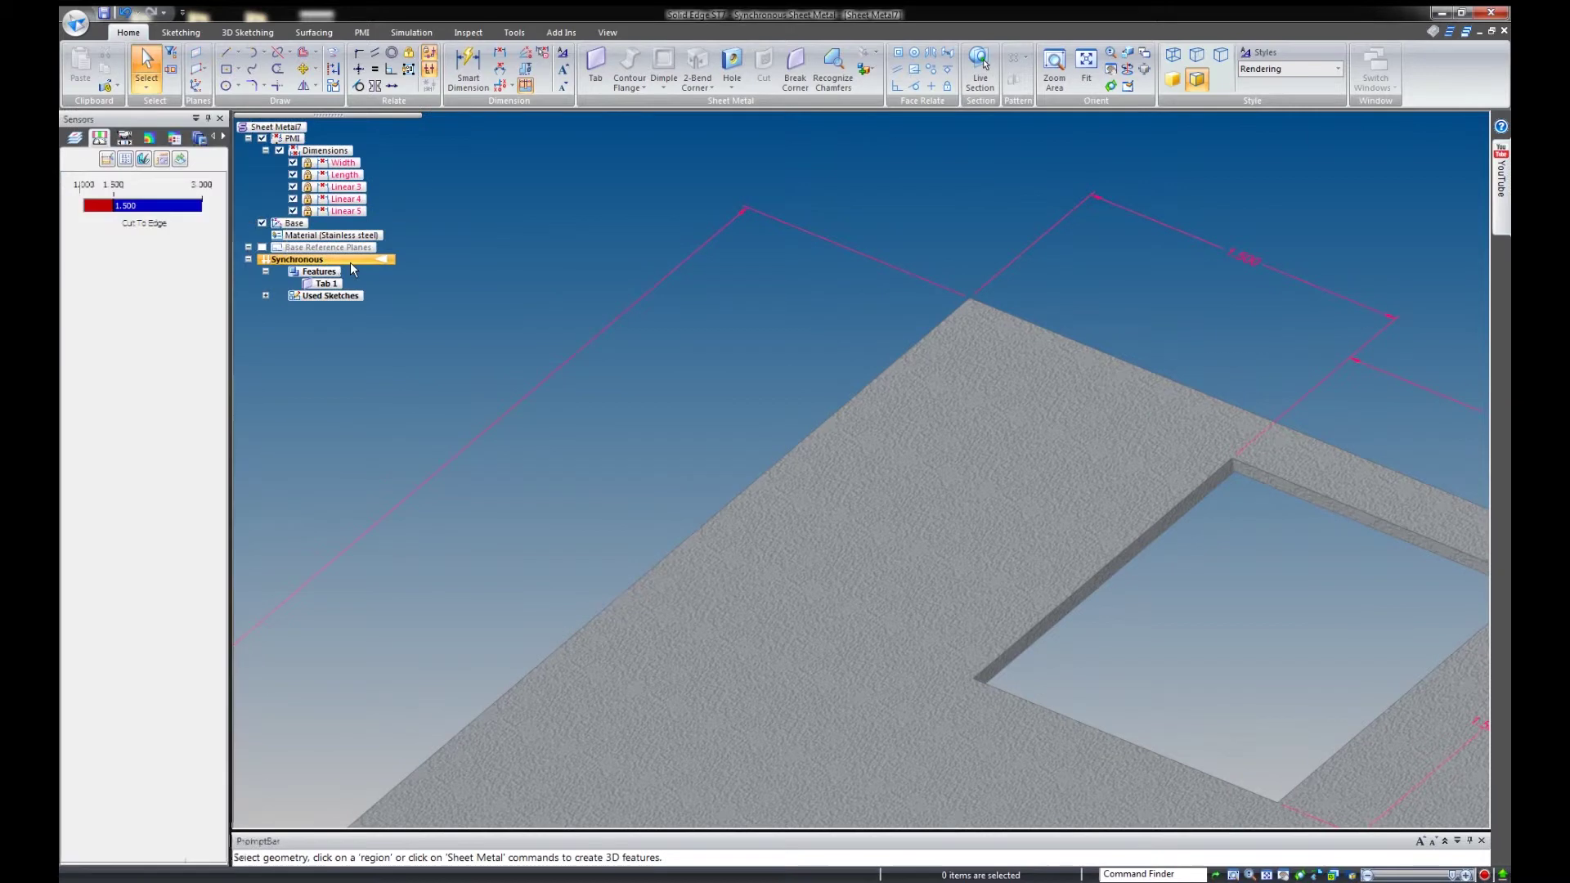
Vary the cutout's distance from the plate's 8.000 in edge between 1.425 and about 3 in to exercise the Cut To Edge sensor.
scroll(433, 364, down, 2)
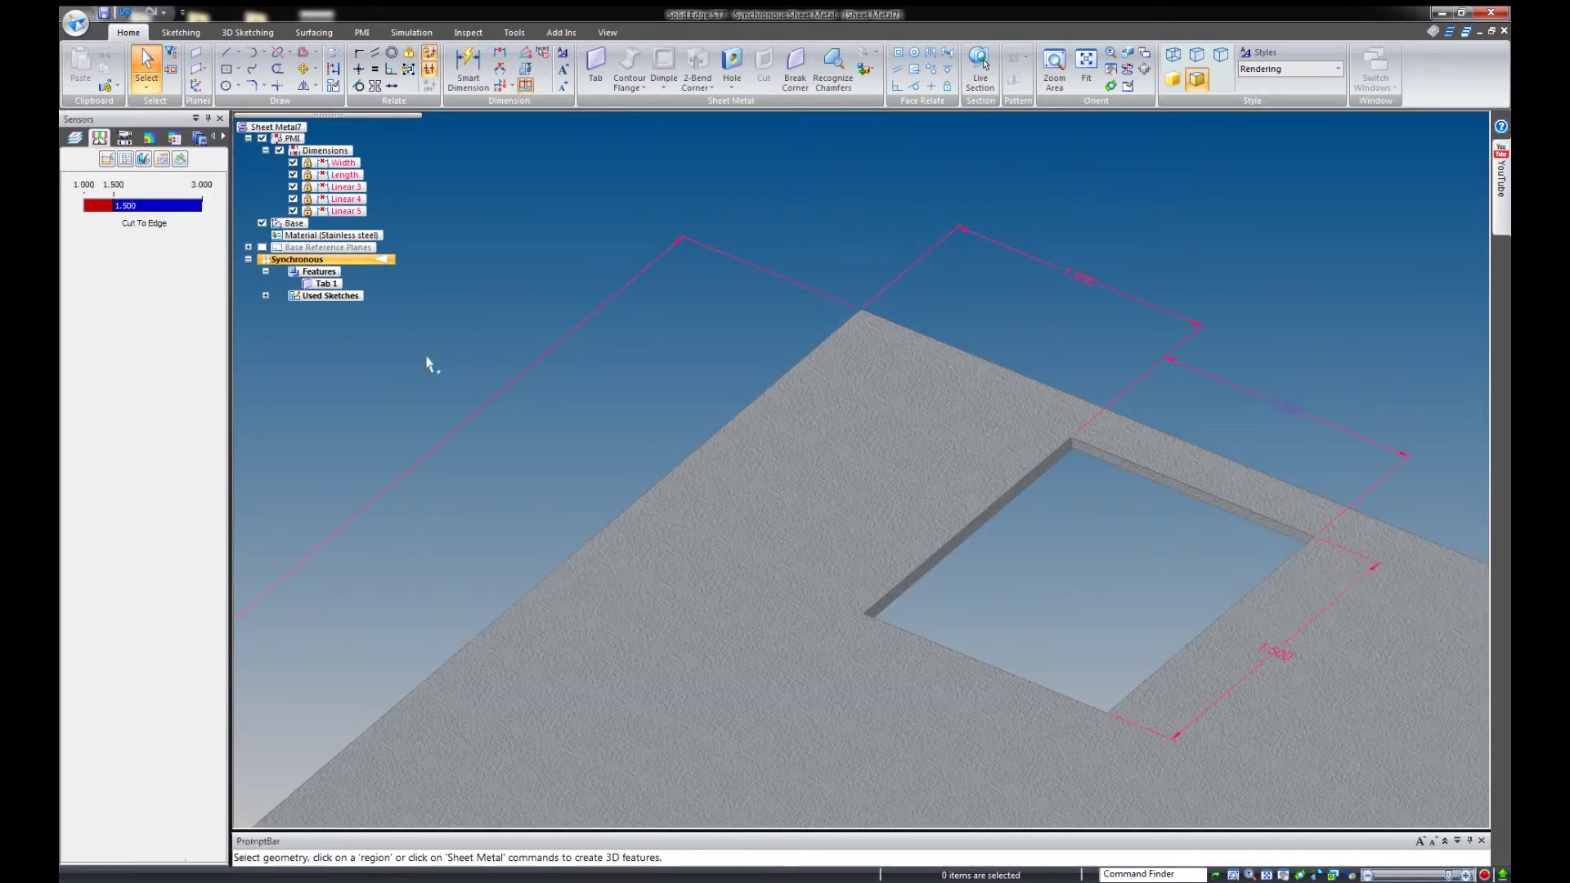
click(945, 290)
scroll(951, 332, down, 3)
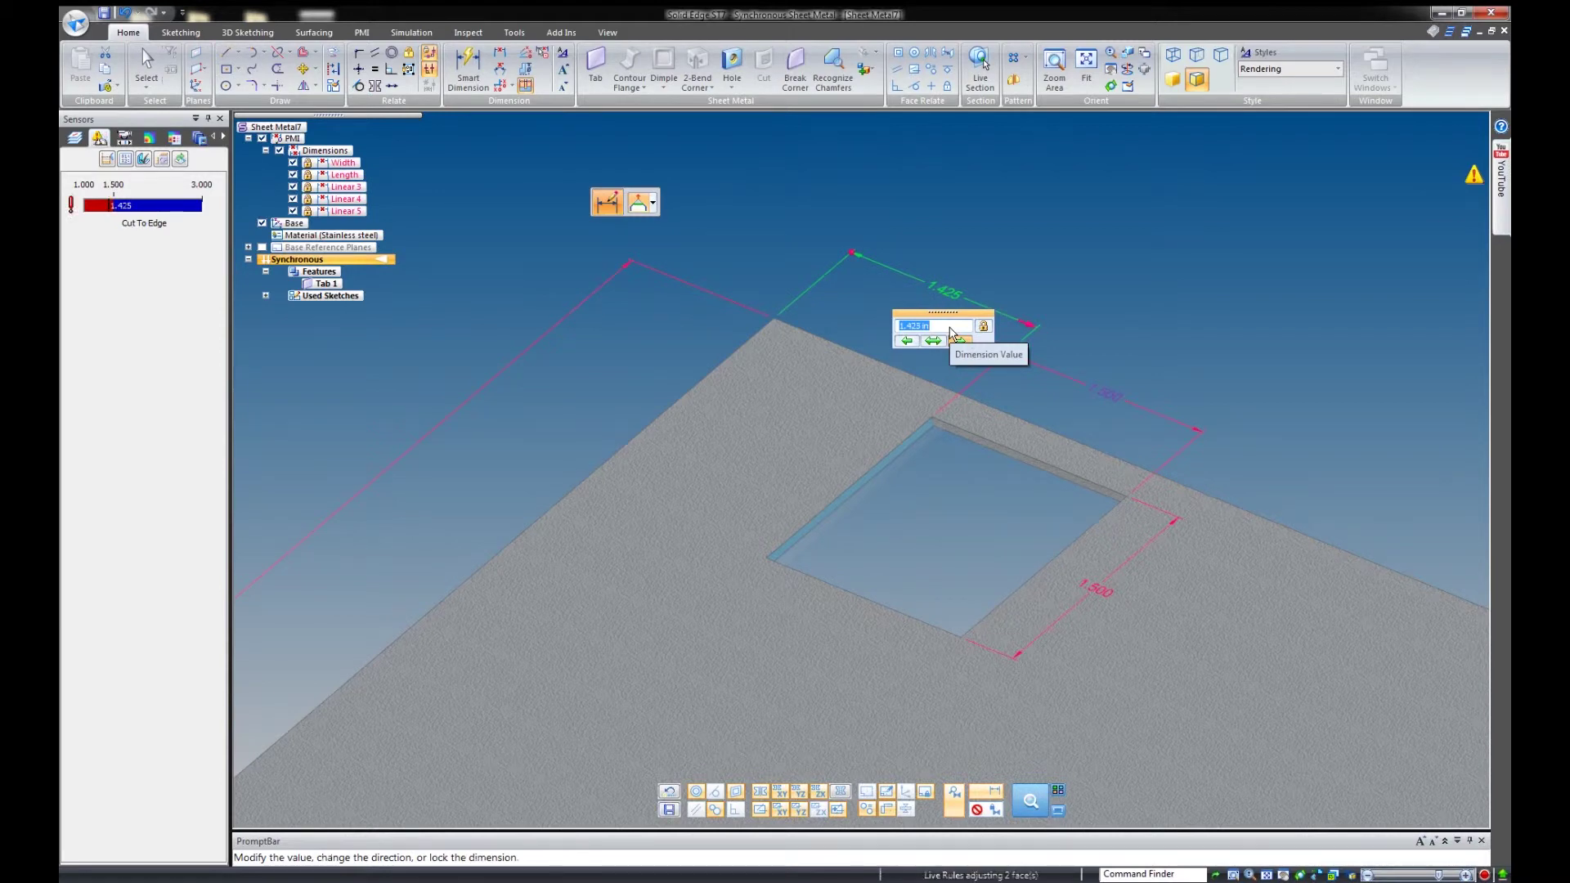
scroll(951, 332, up, 9)
scroll(952, 333, up, 6)
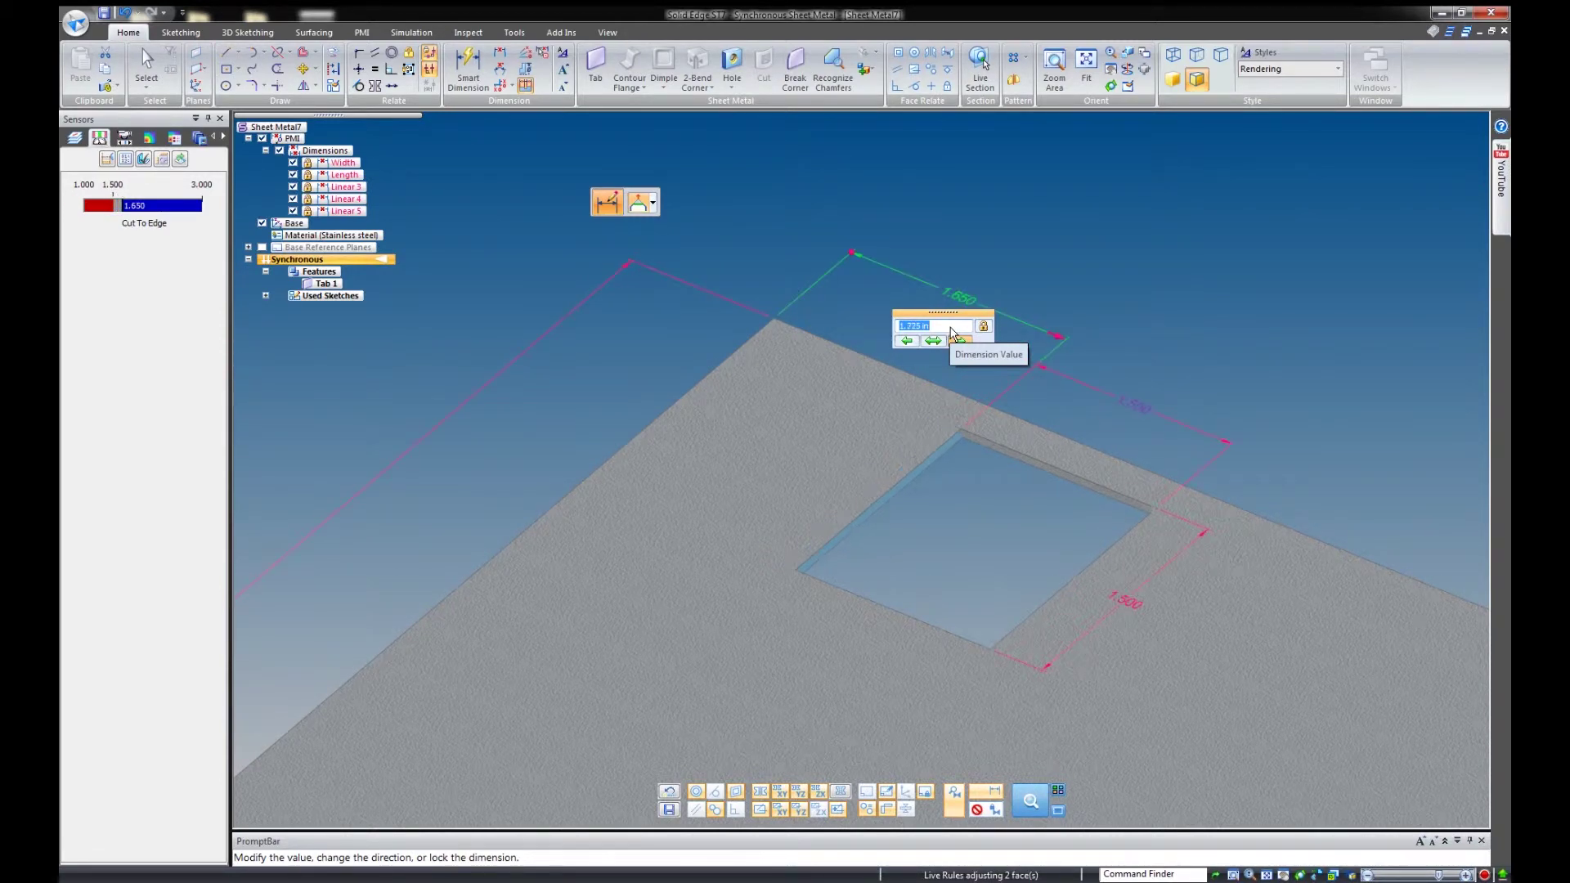
scroll(952, 333, up, 3)
scroll(952, 333, up, 9)
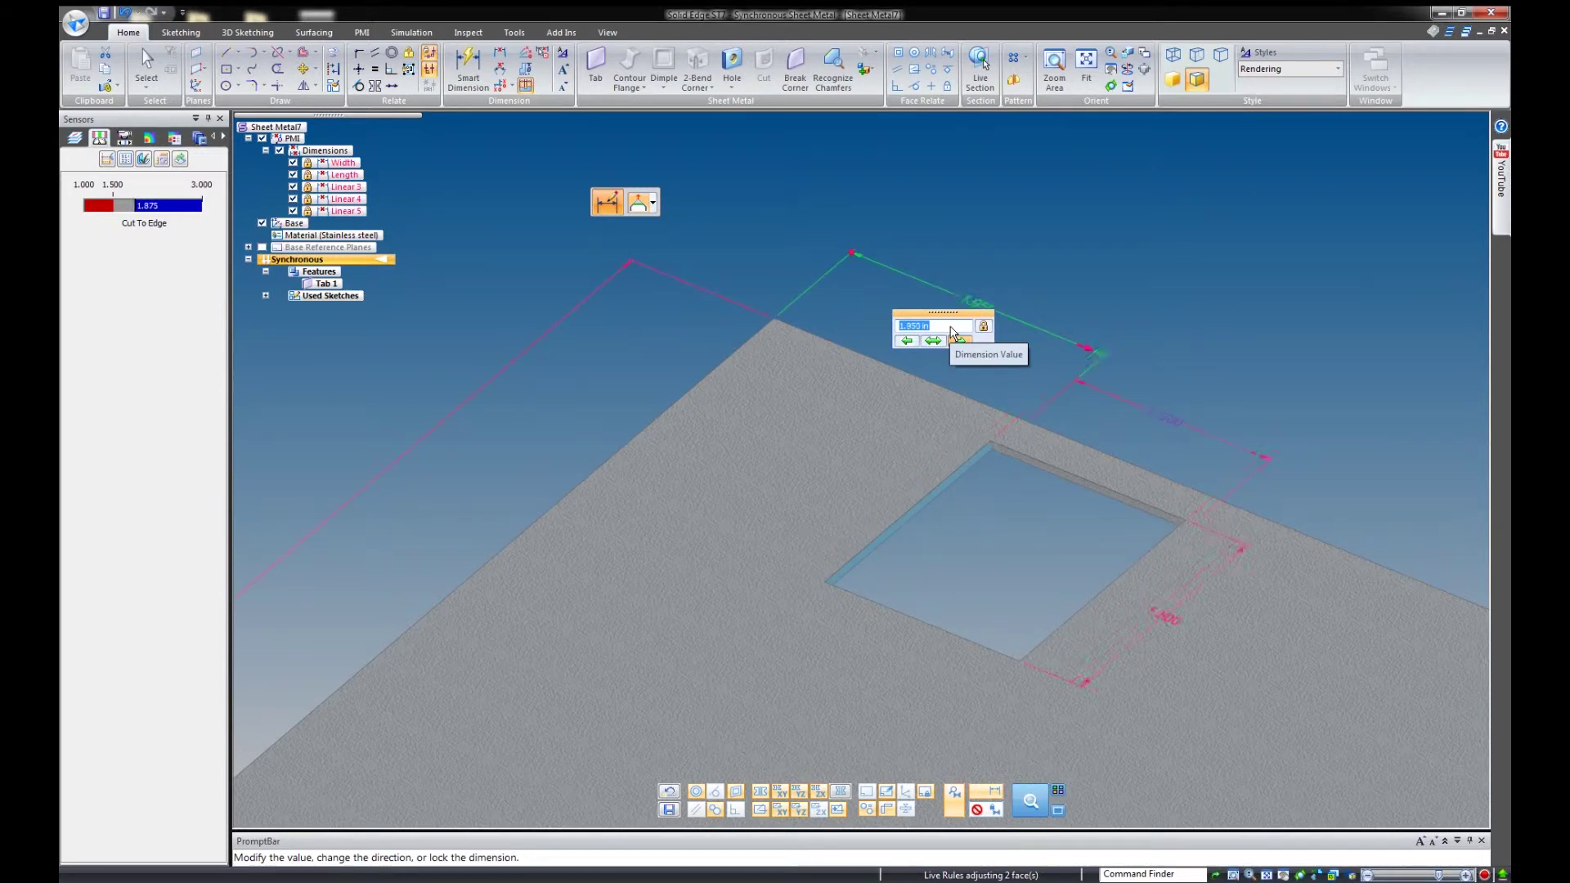
scroll(953, 333, up, 6)
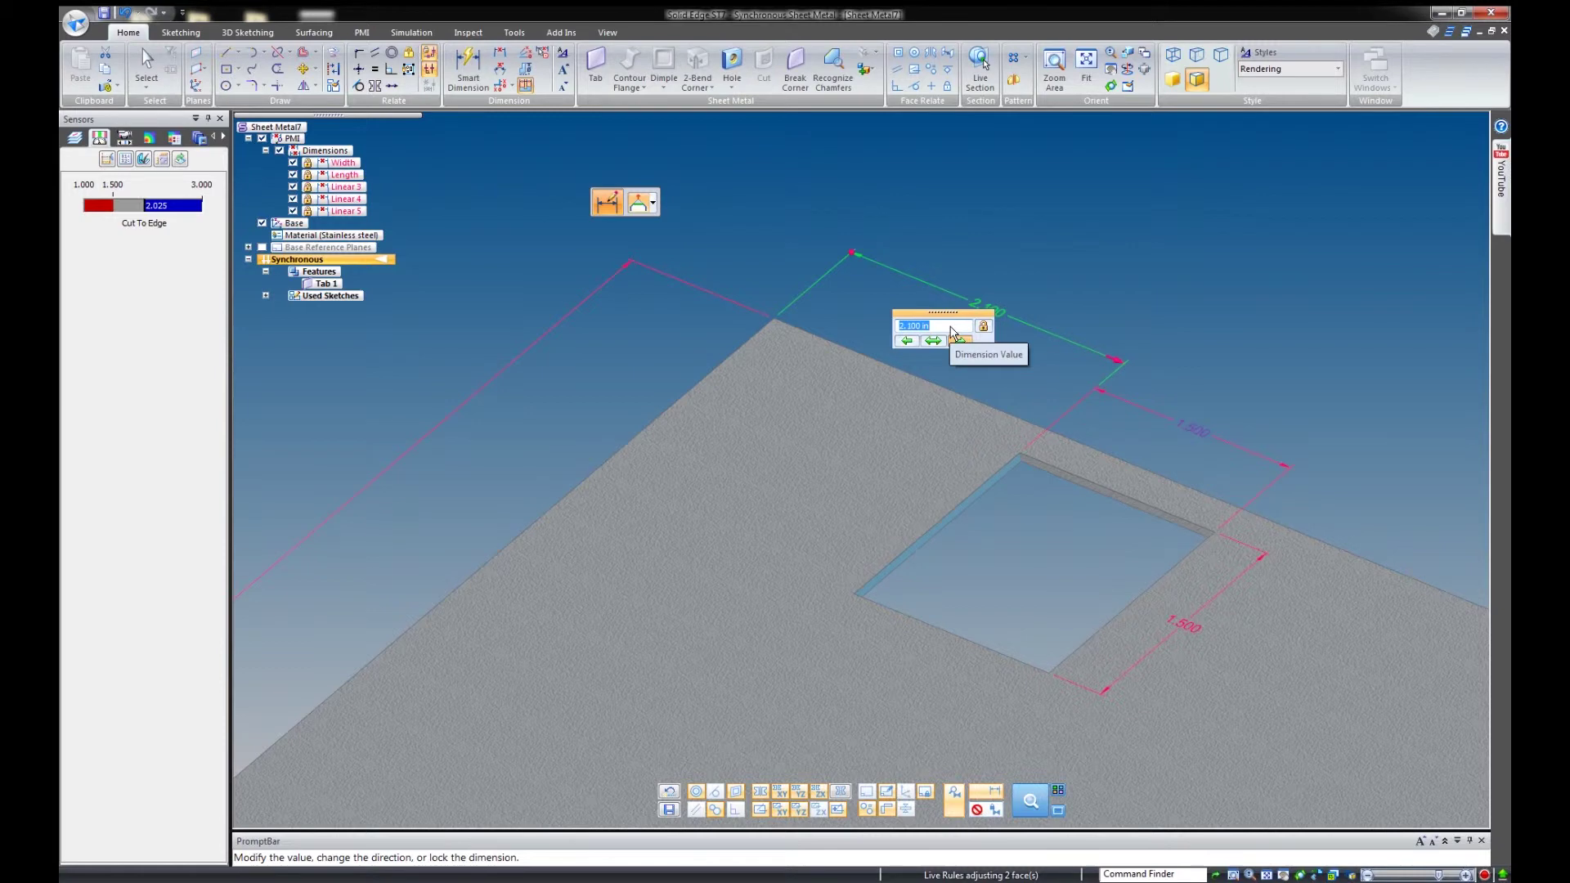
scroll(952, 333, up, 12)
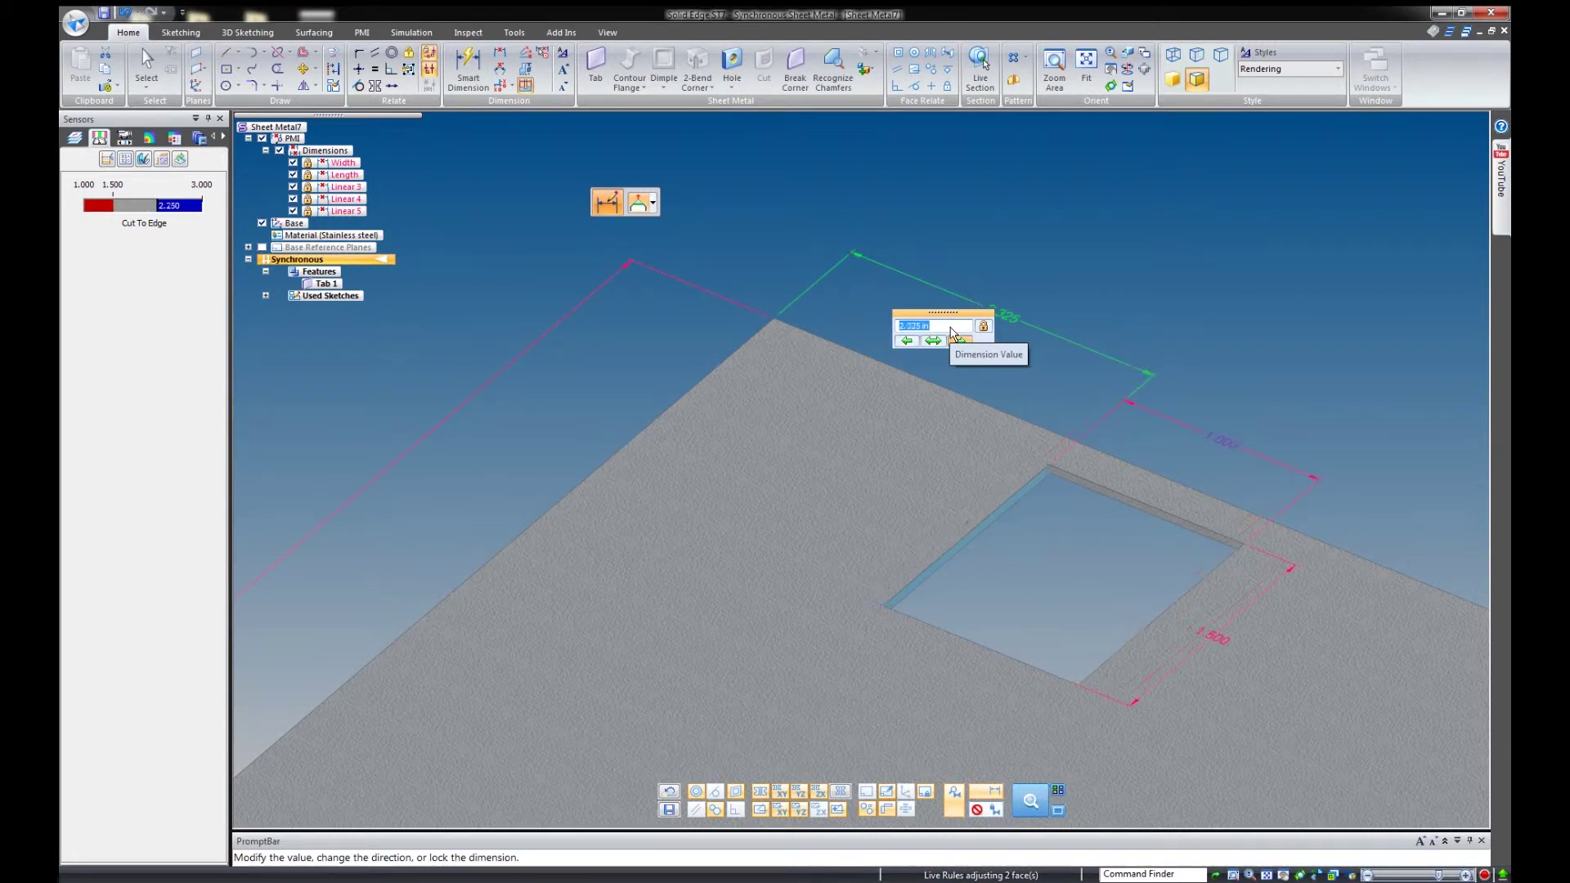
scroll(952, 333, up, 6)
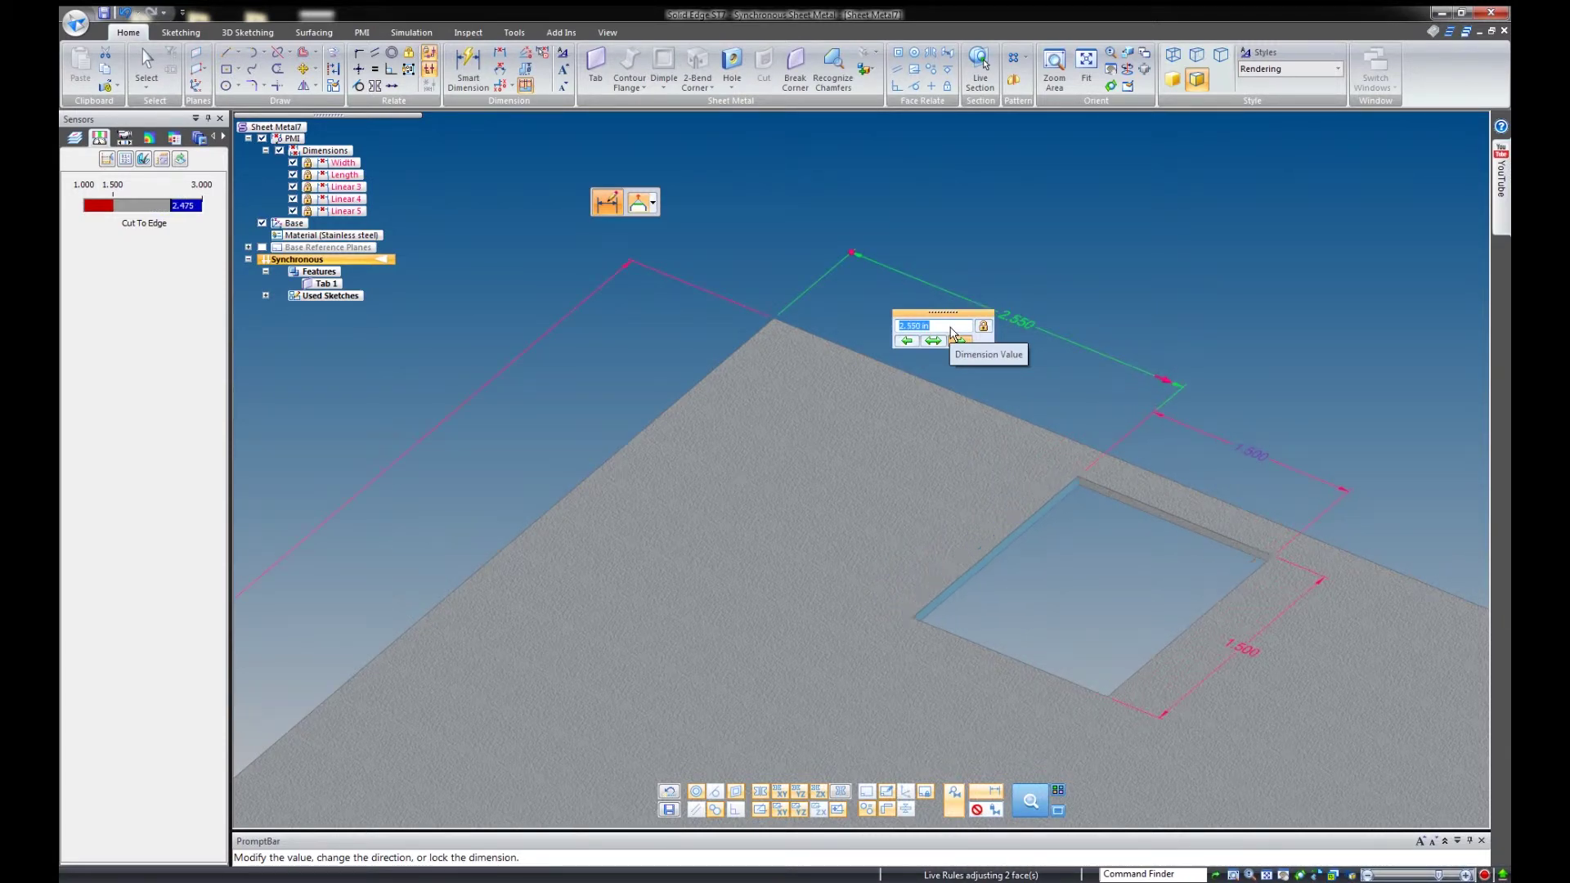
scroll(954, 335, up, 9)
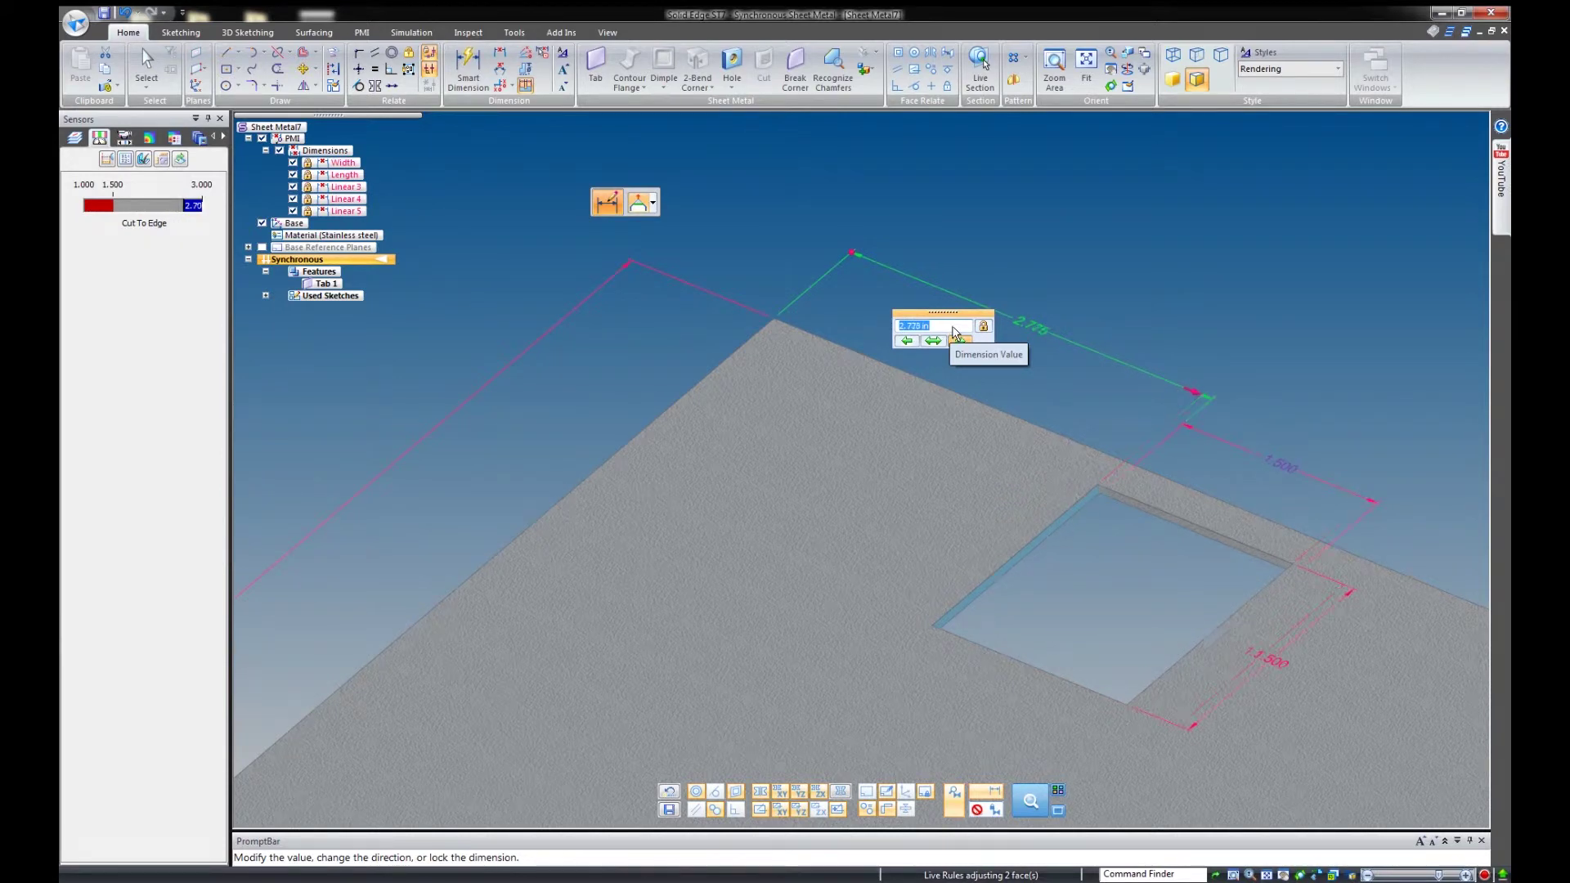
scroll(954, 335, up, 3)
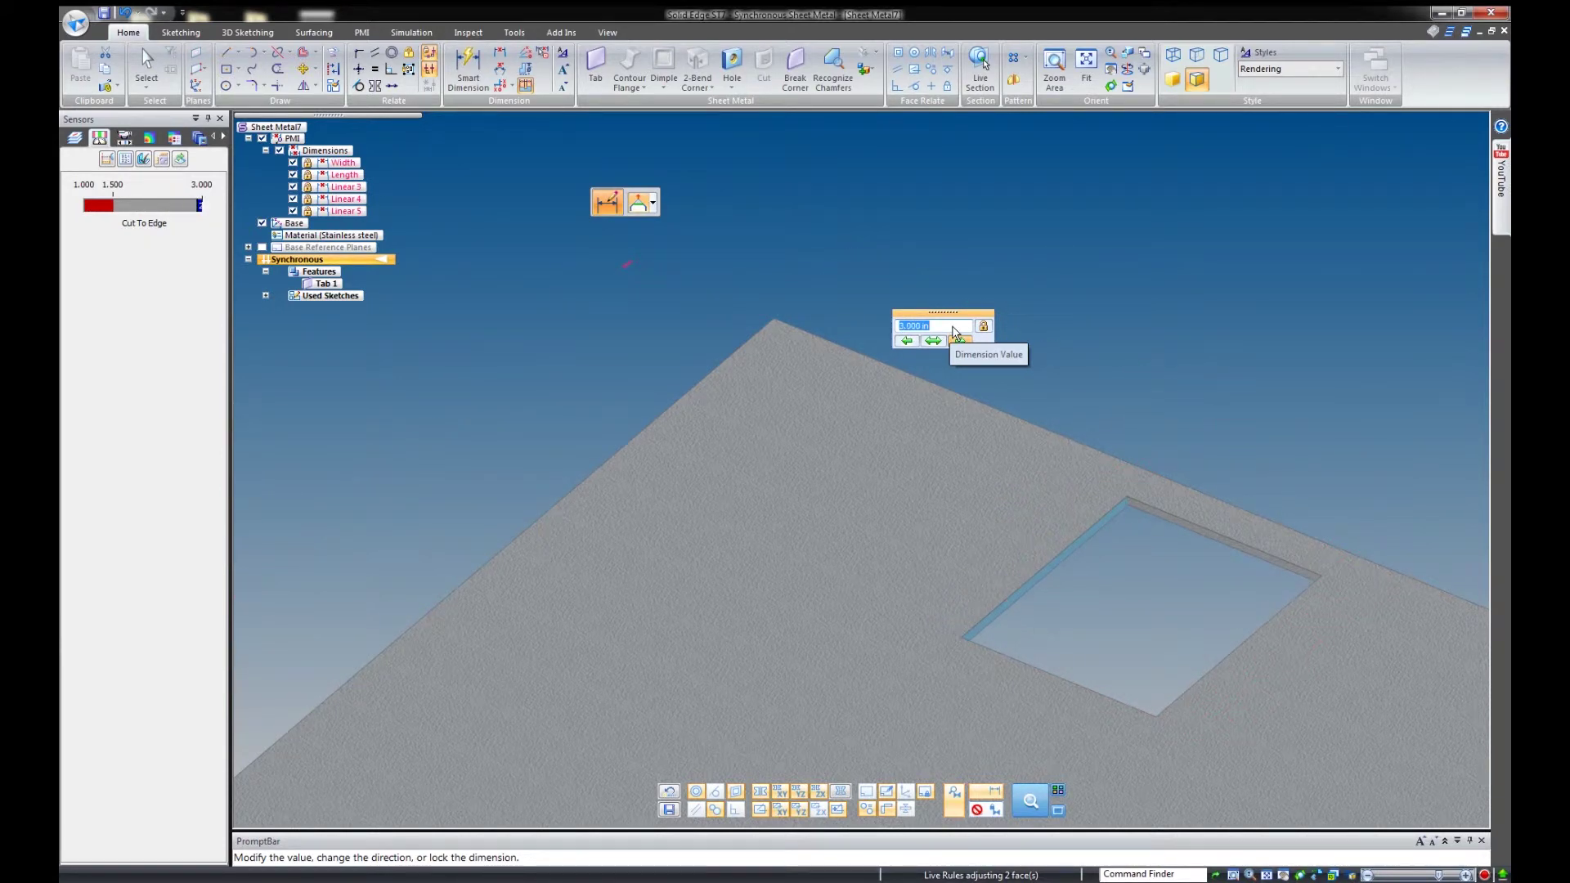
scroll(954, 333, down, 3)
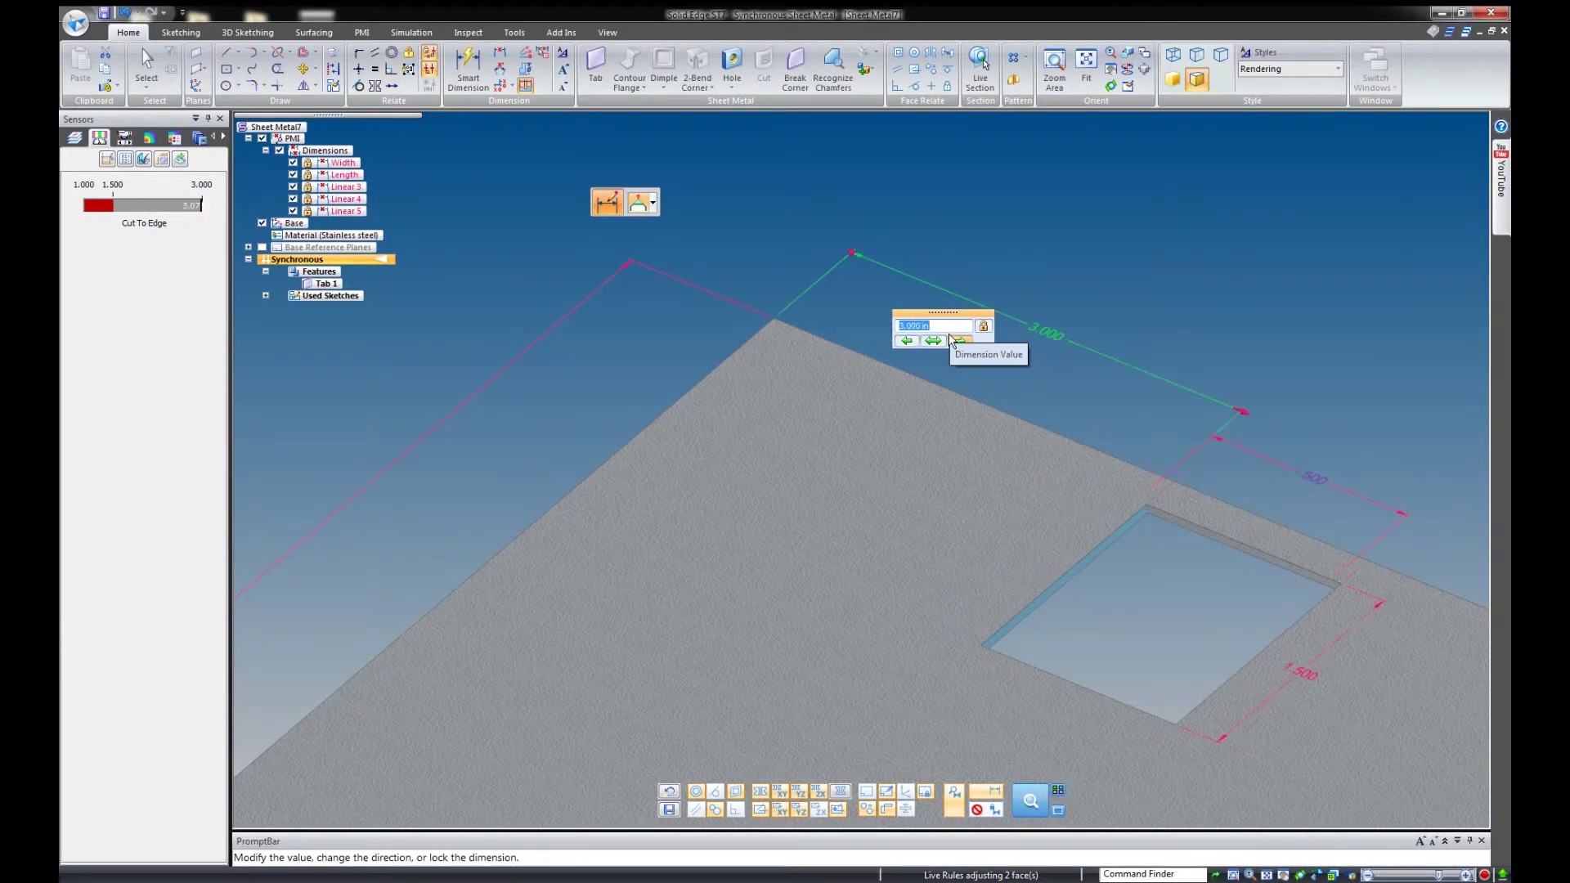
scroll(954, 333, down, 9)
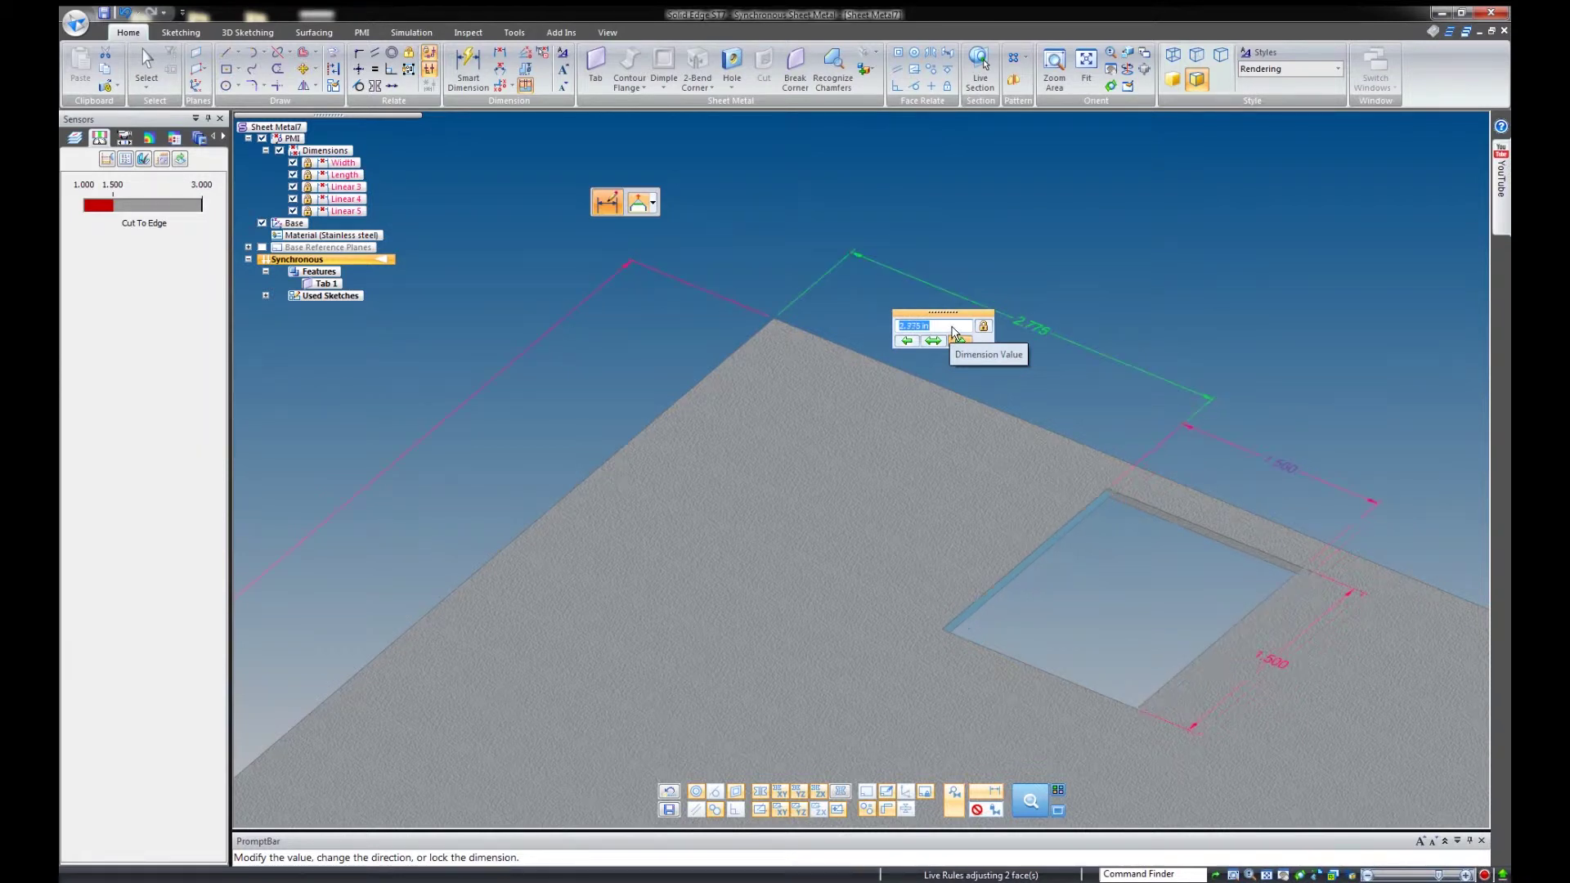
Set the cutout's distance from the 8.000 in edge to 1 in and open the alert for the Cut To Edge sensor.
text(1)
key(Return)
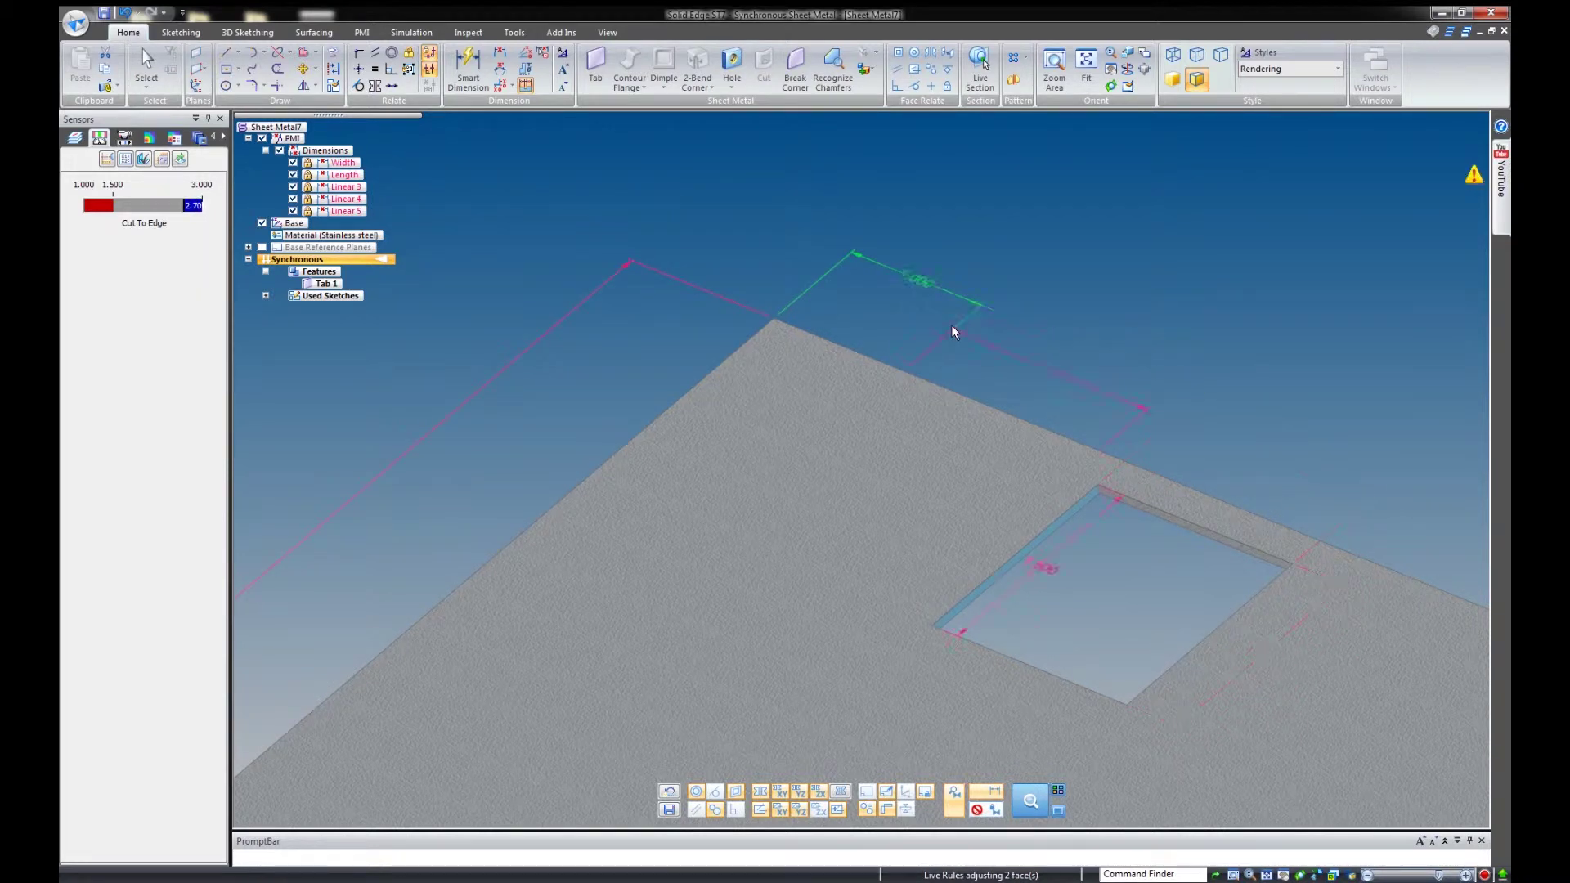
click(1473, 176)
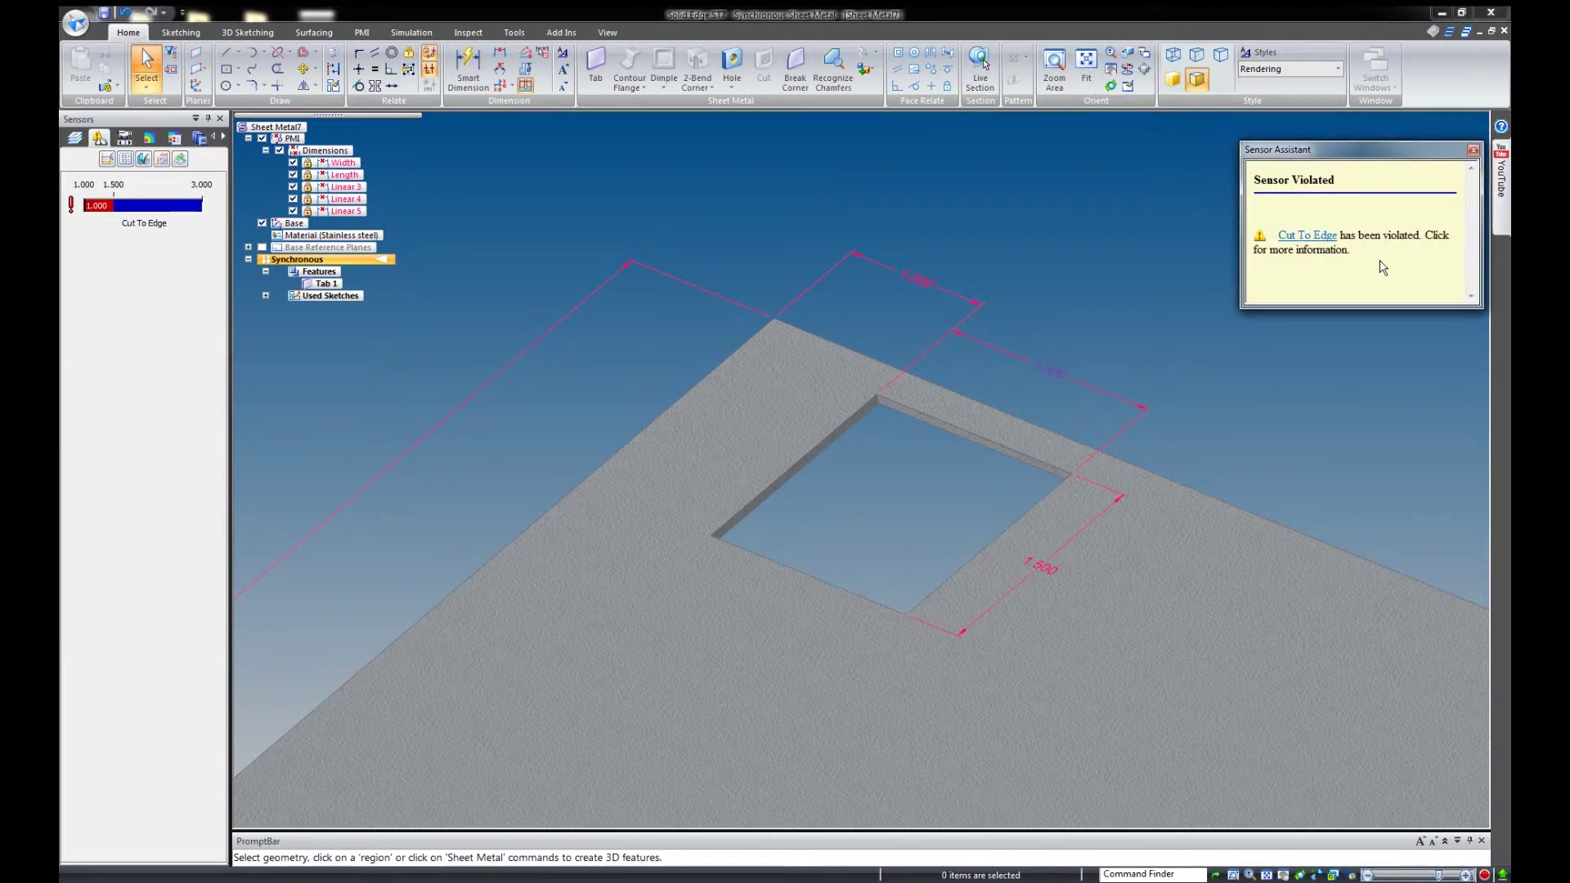
click(1306, 243)
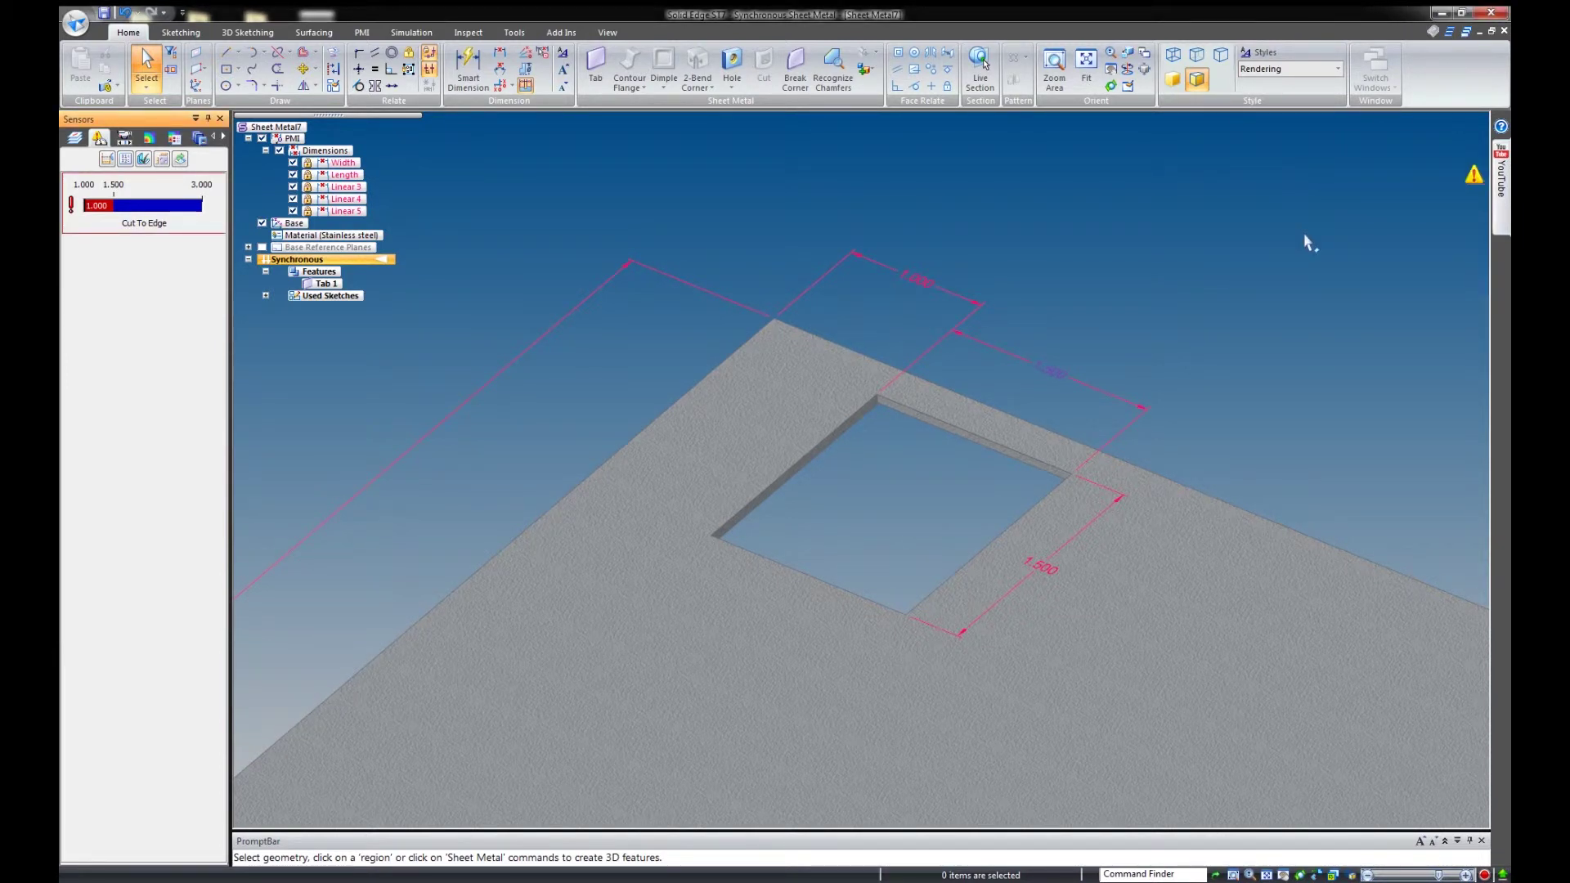
Set the cutout's distance from the plate's 8.000 in edge to 1.5 in.
mouse_move(127, 211)
click(924, 278)
text(1.5)
key(Return)
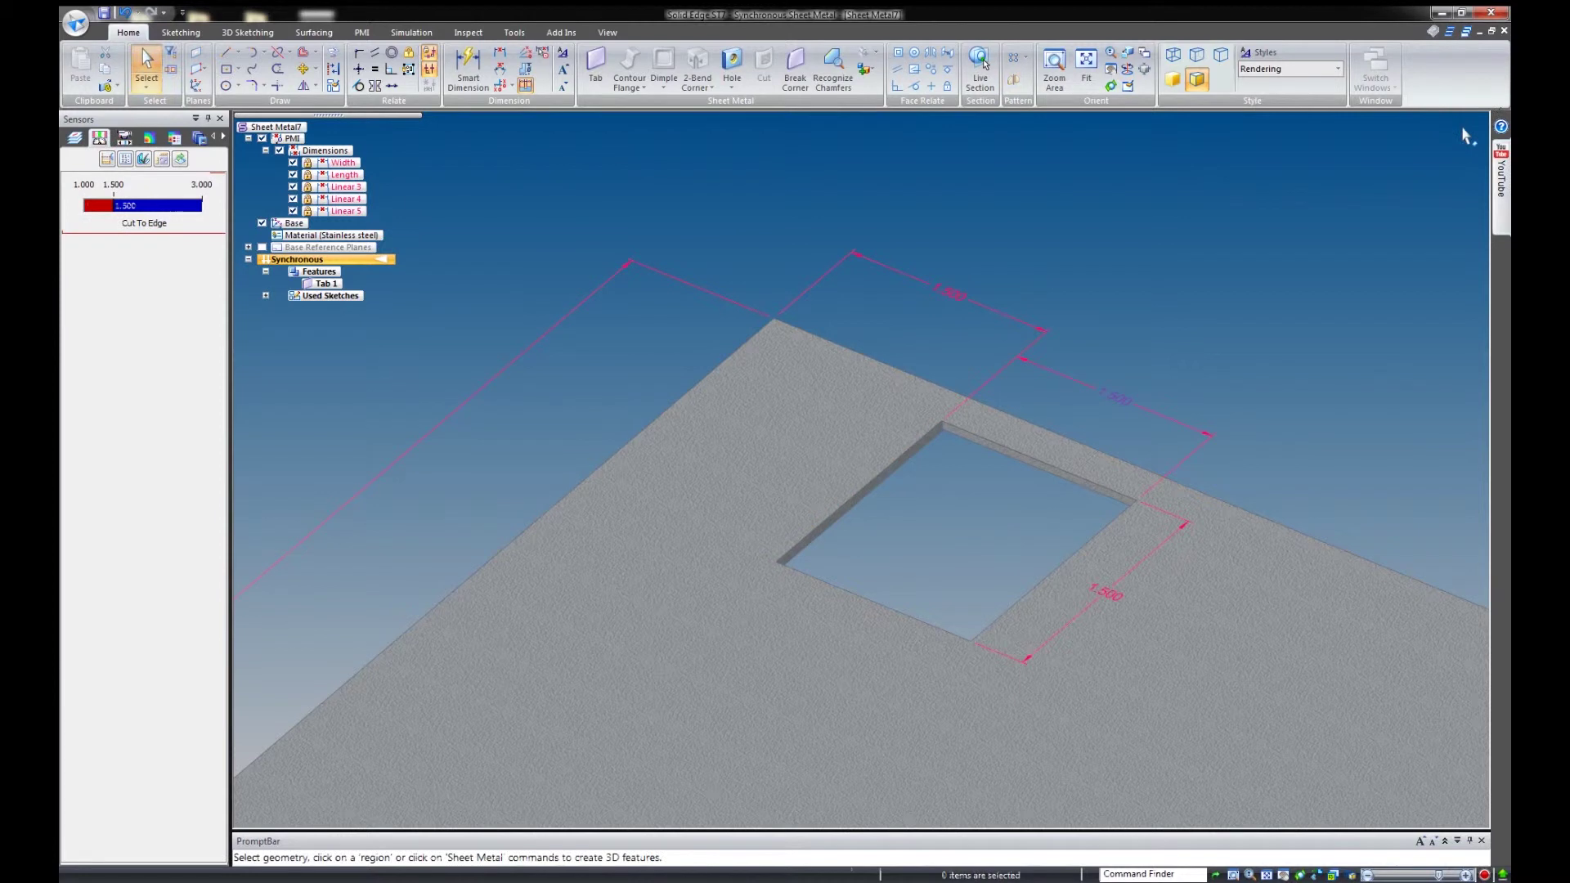
Create a surface area sensor on the plate's large upper face containing the cutout, and name it Air Flow.
scroll(989, 228, down, 3)
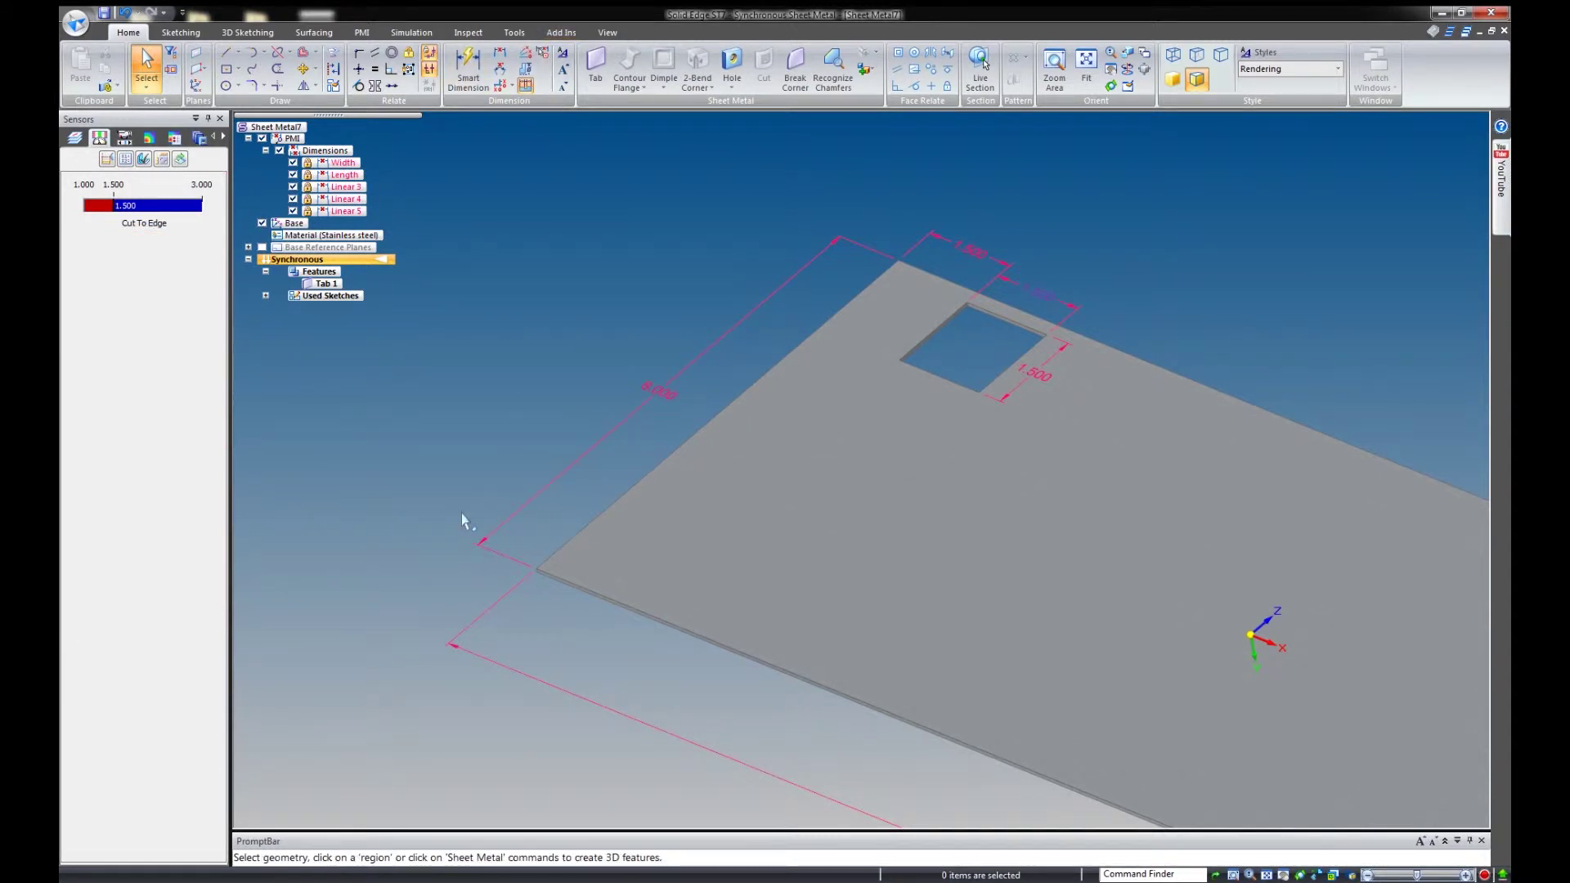
middle_drag(645, 395, 513, 302)
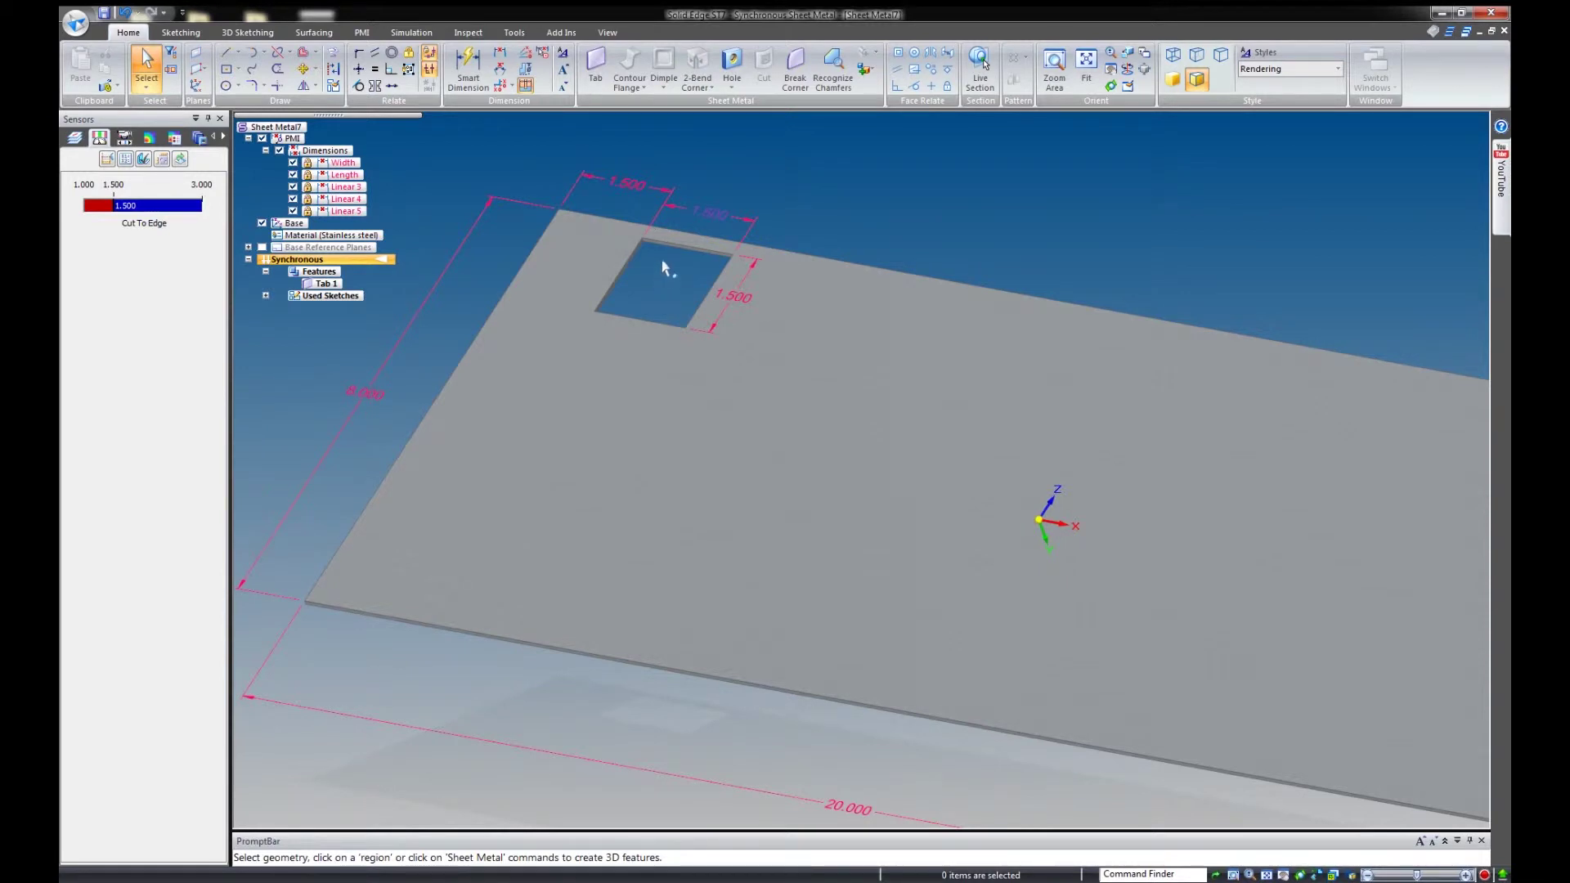
click(672, 245)
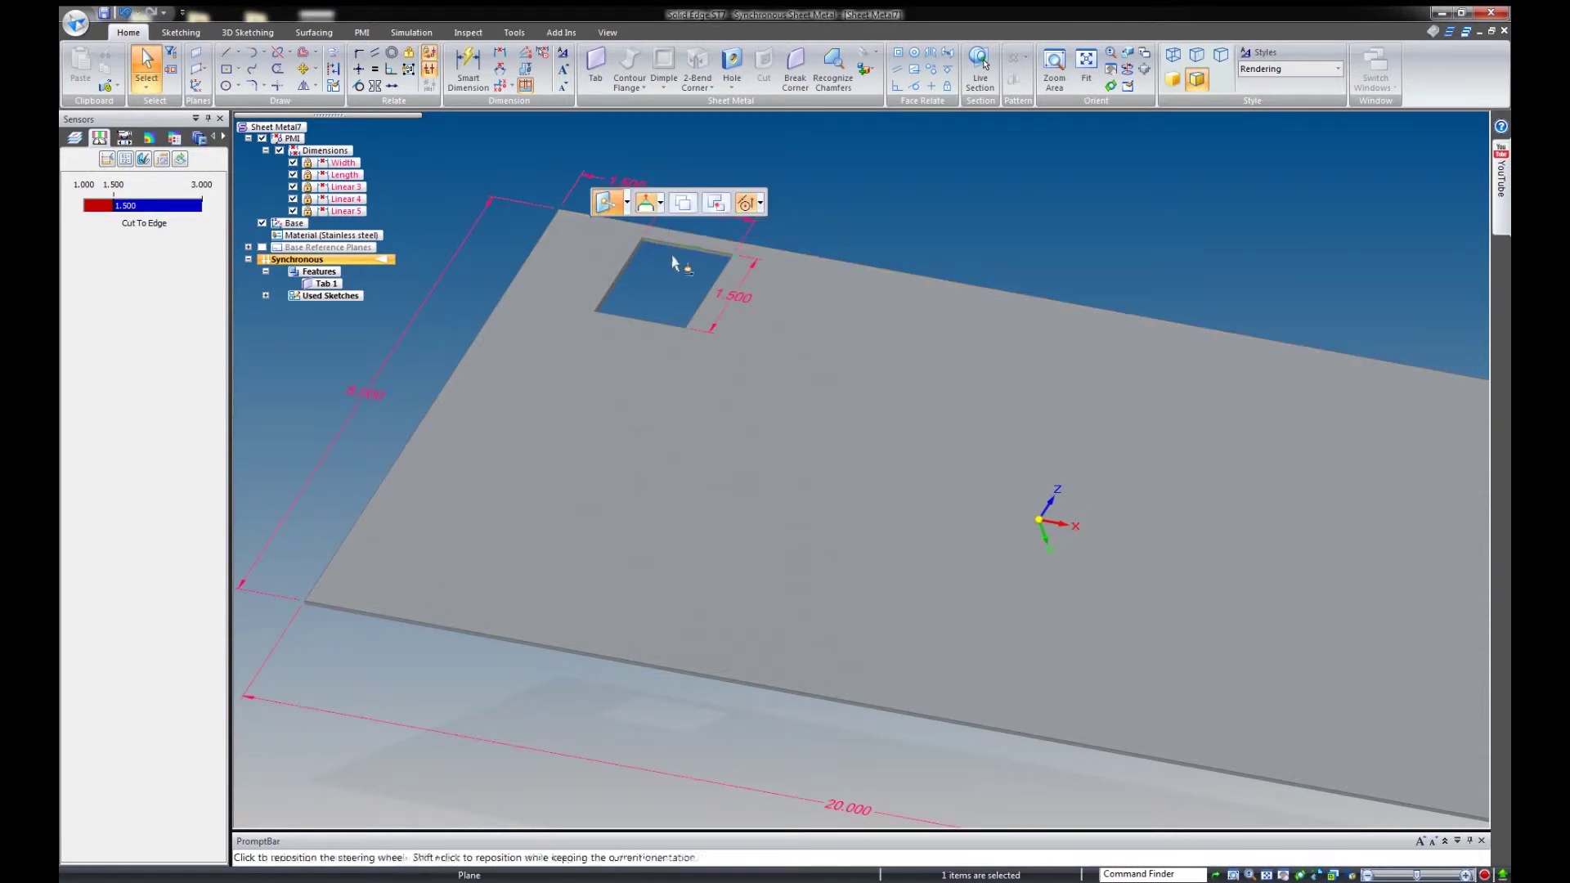
click(655, 272)
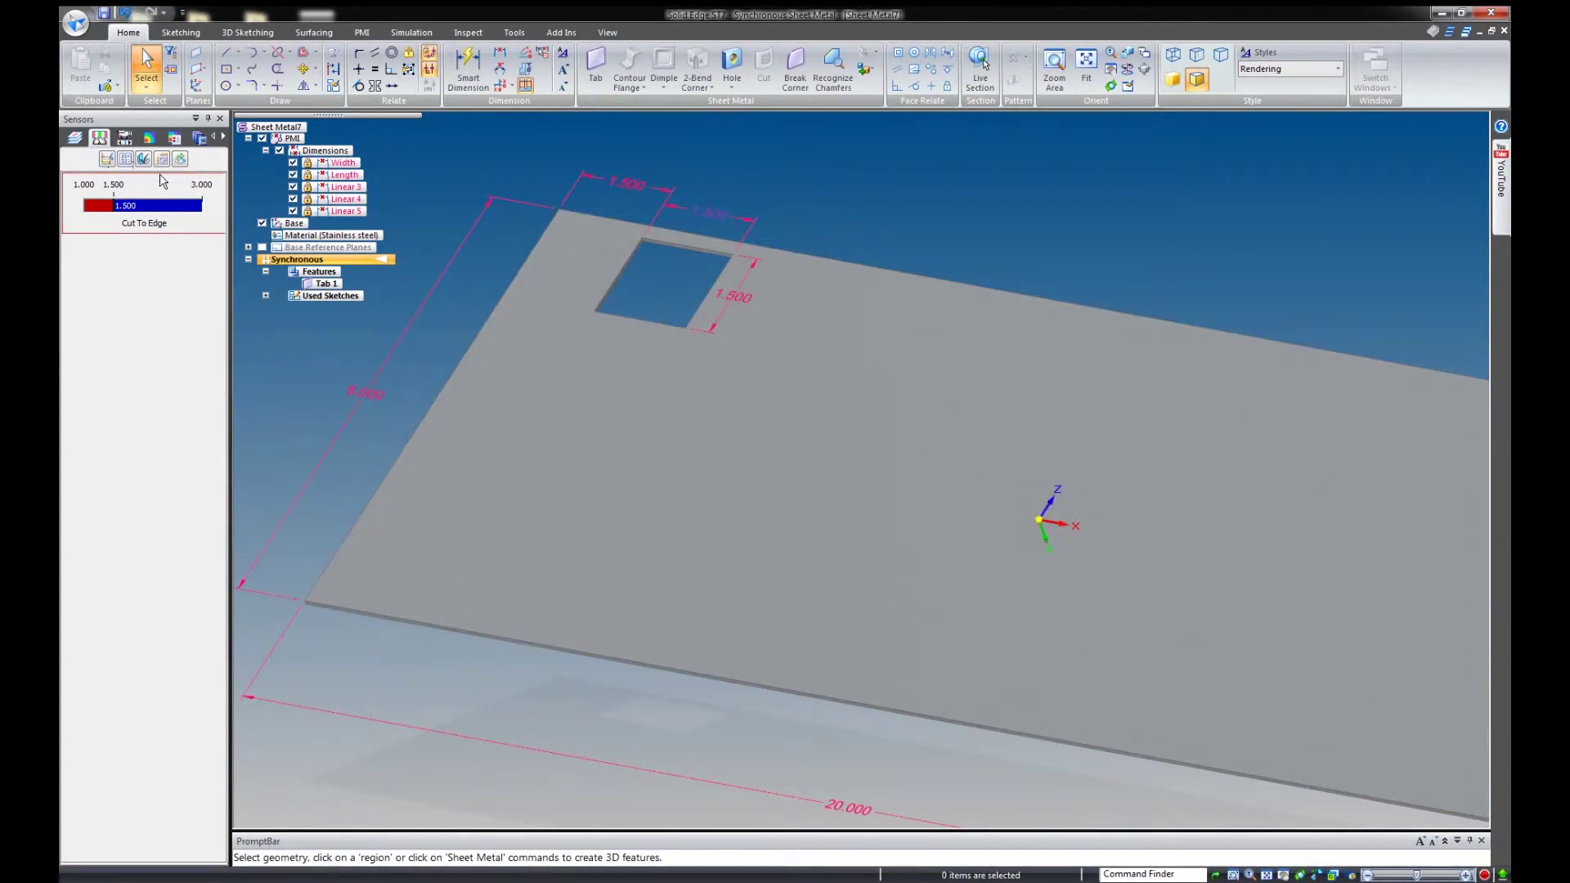
click(164, 163)
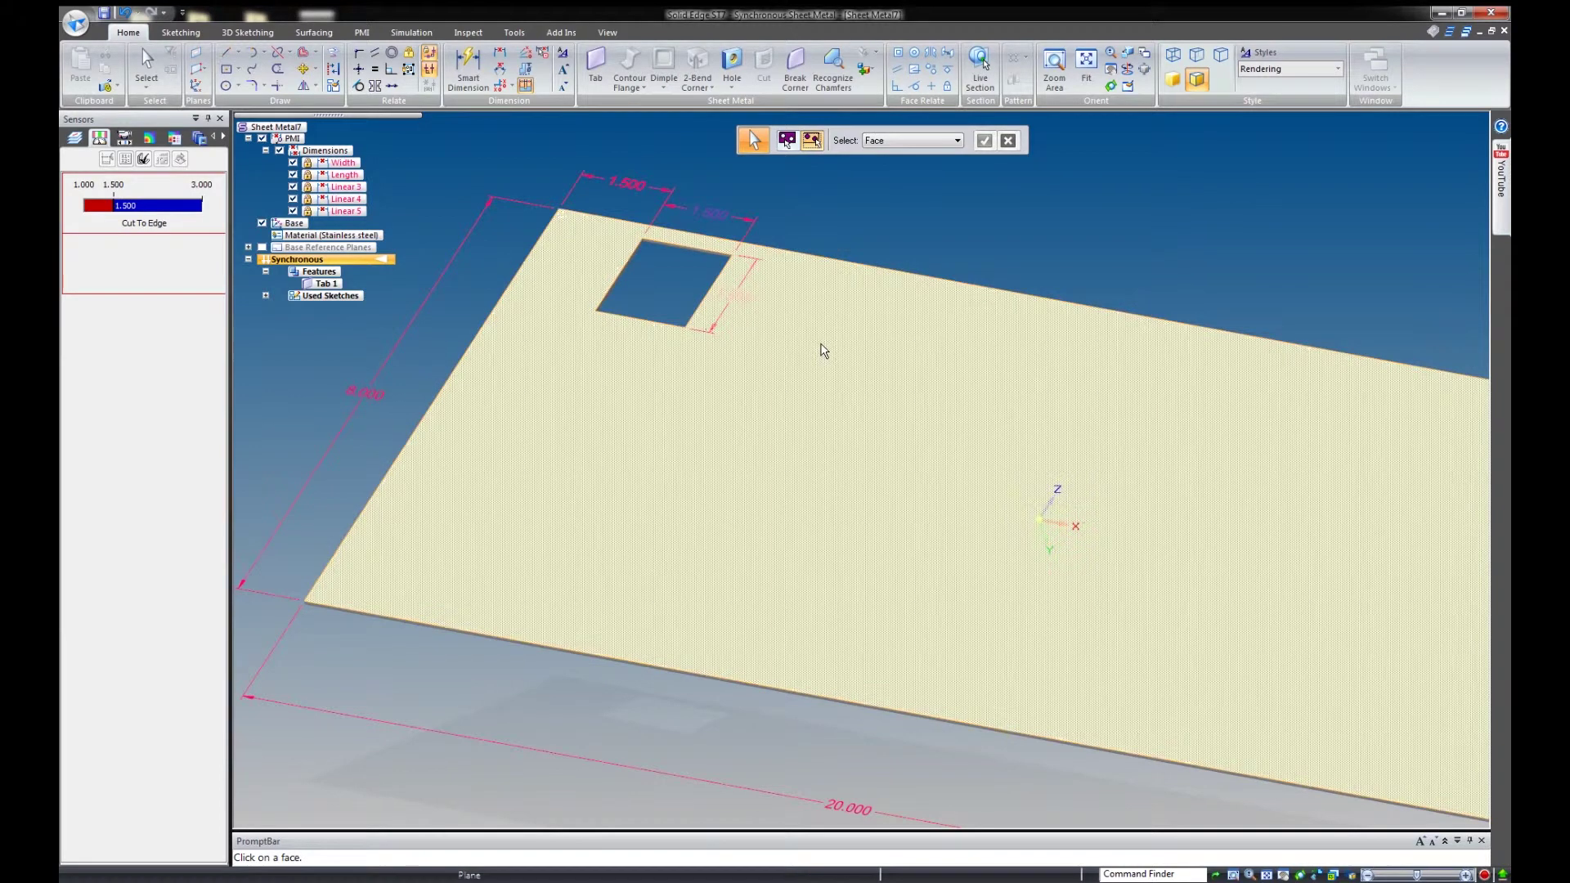
click(820, 347)
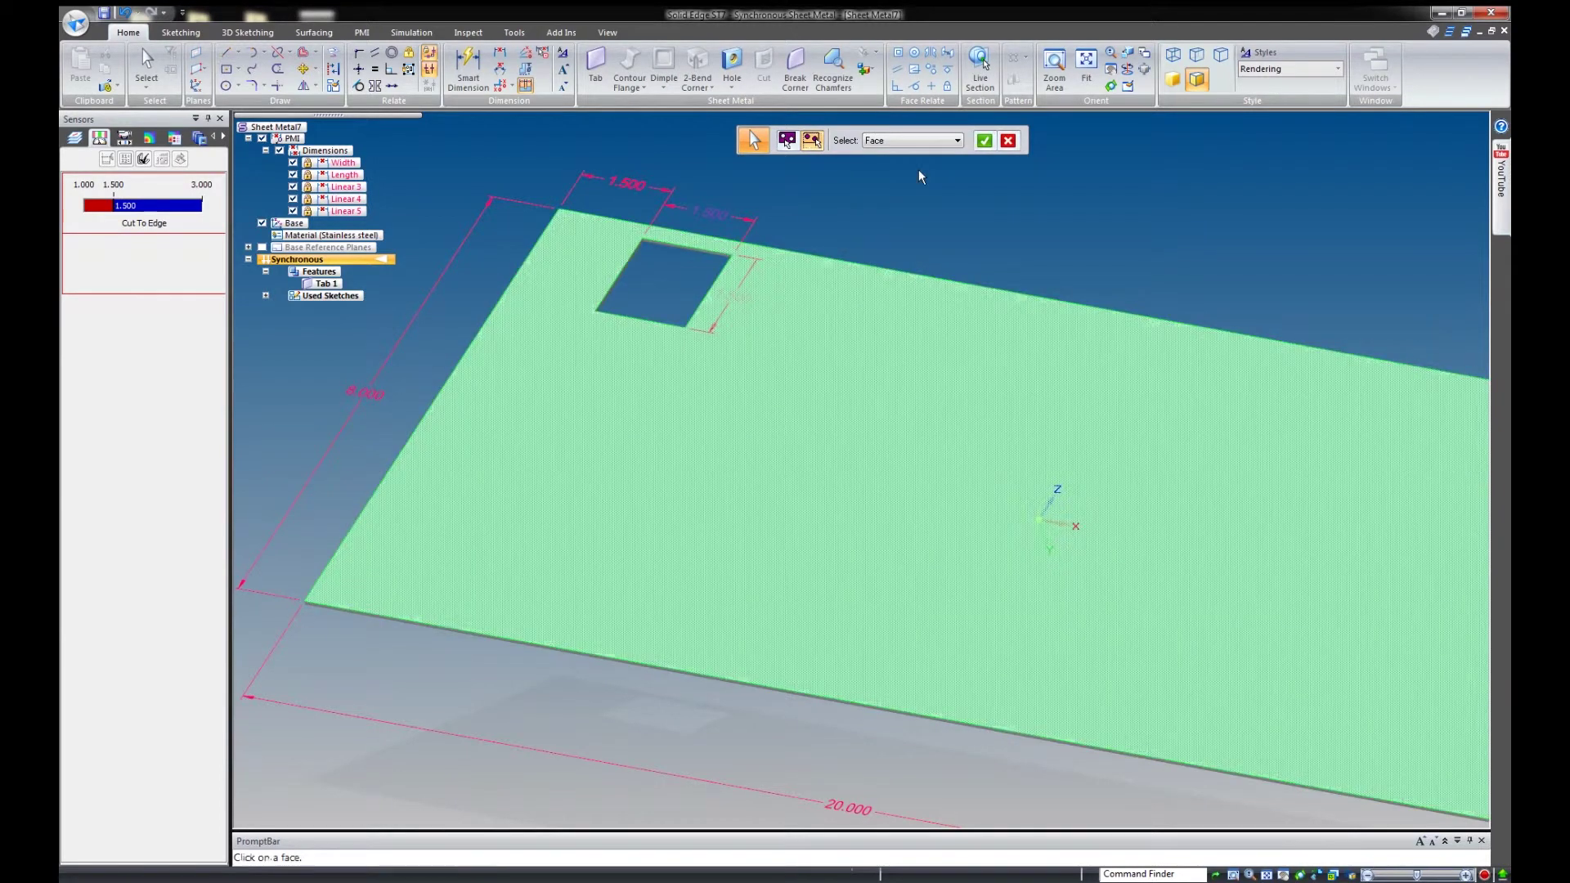
click(984, 141)
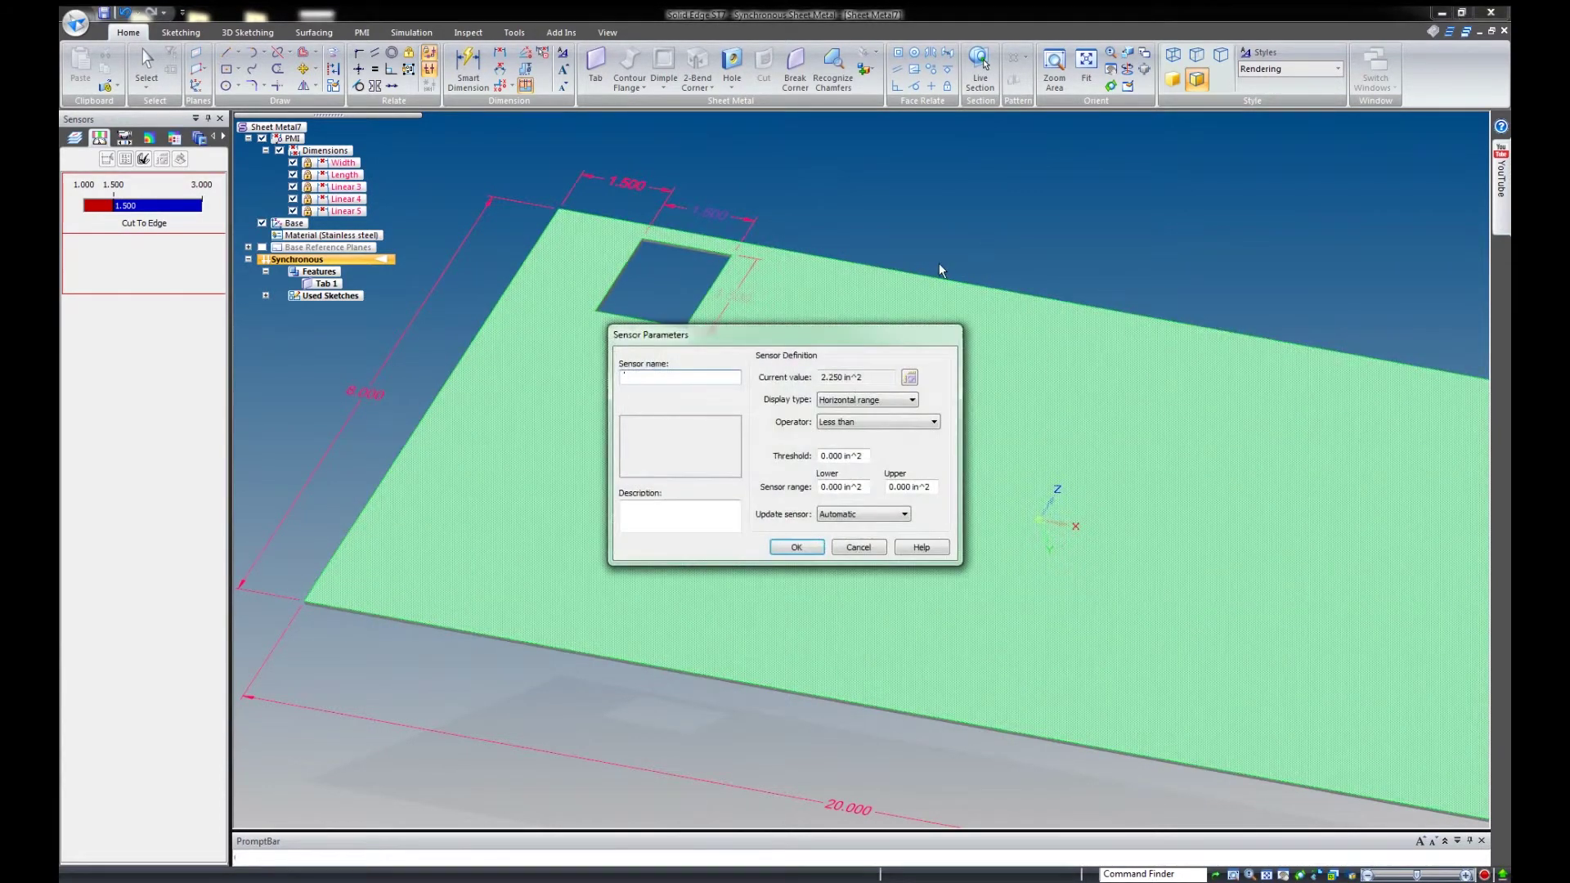
drag(883, 339, 1147, 159)
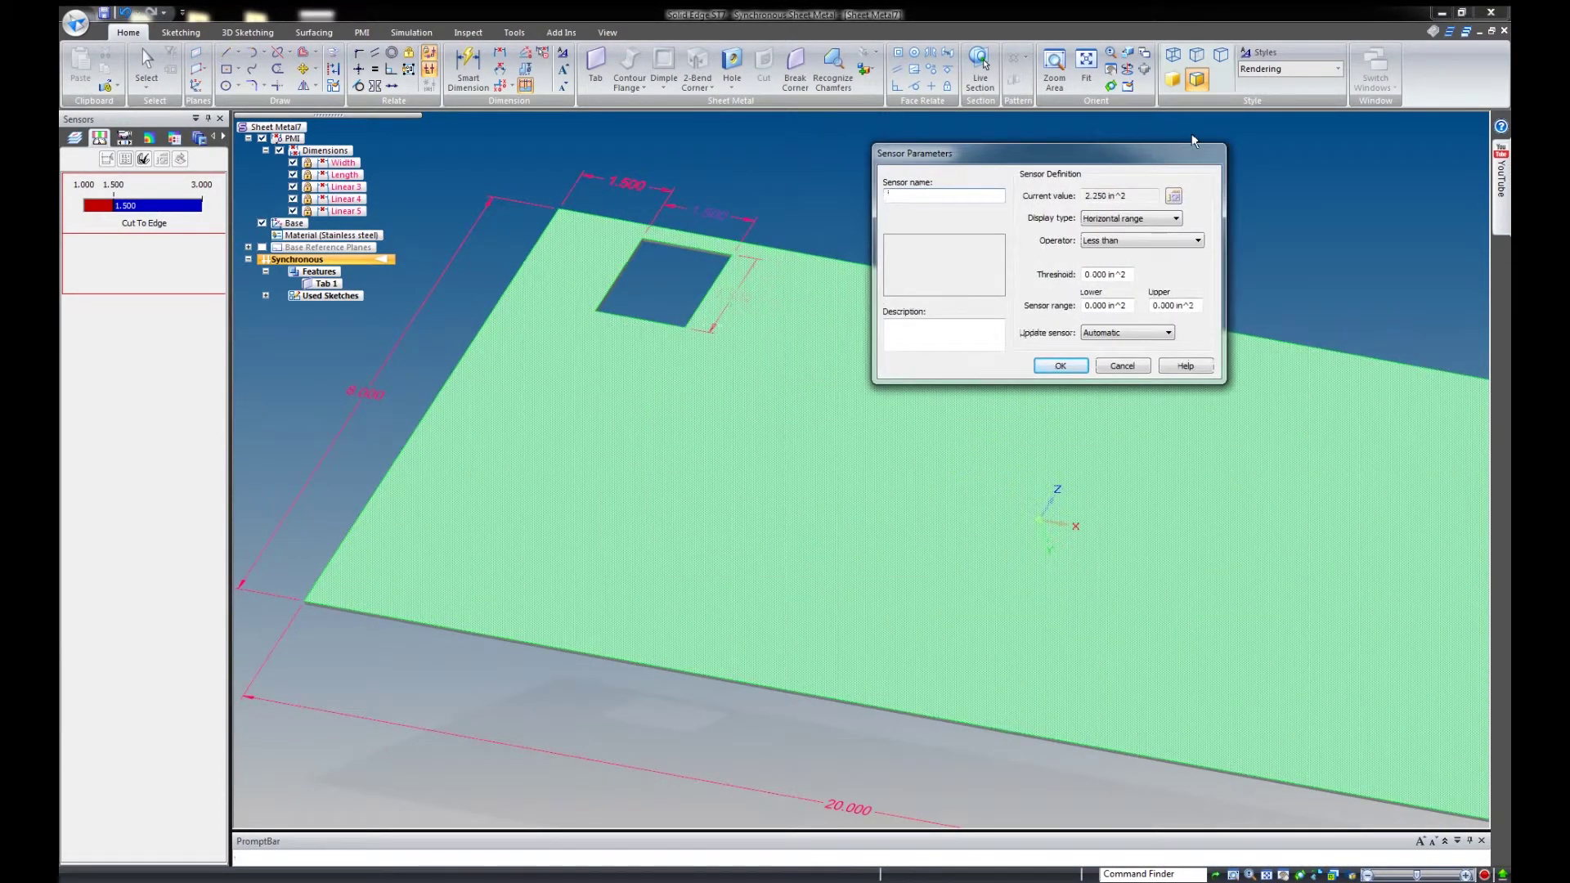
text(Ali Flo)
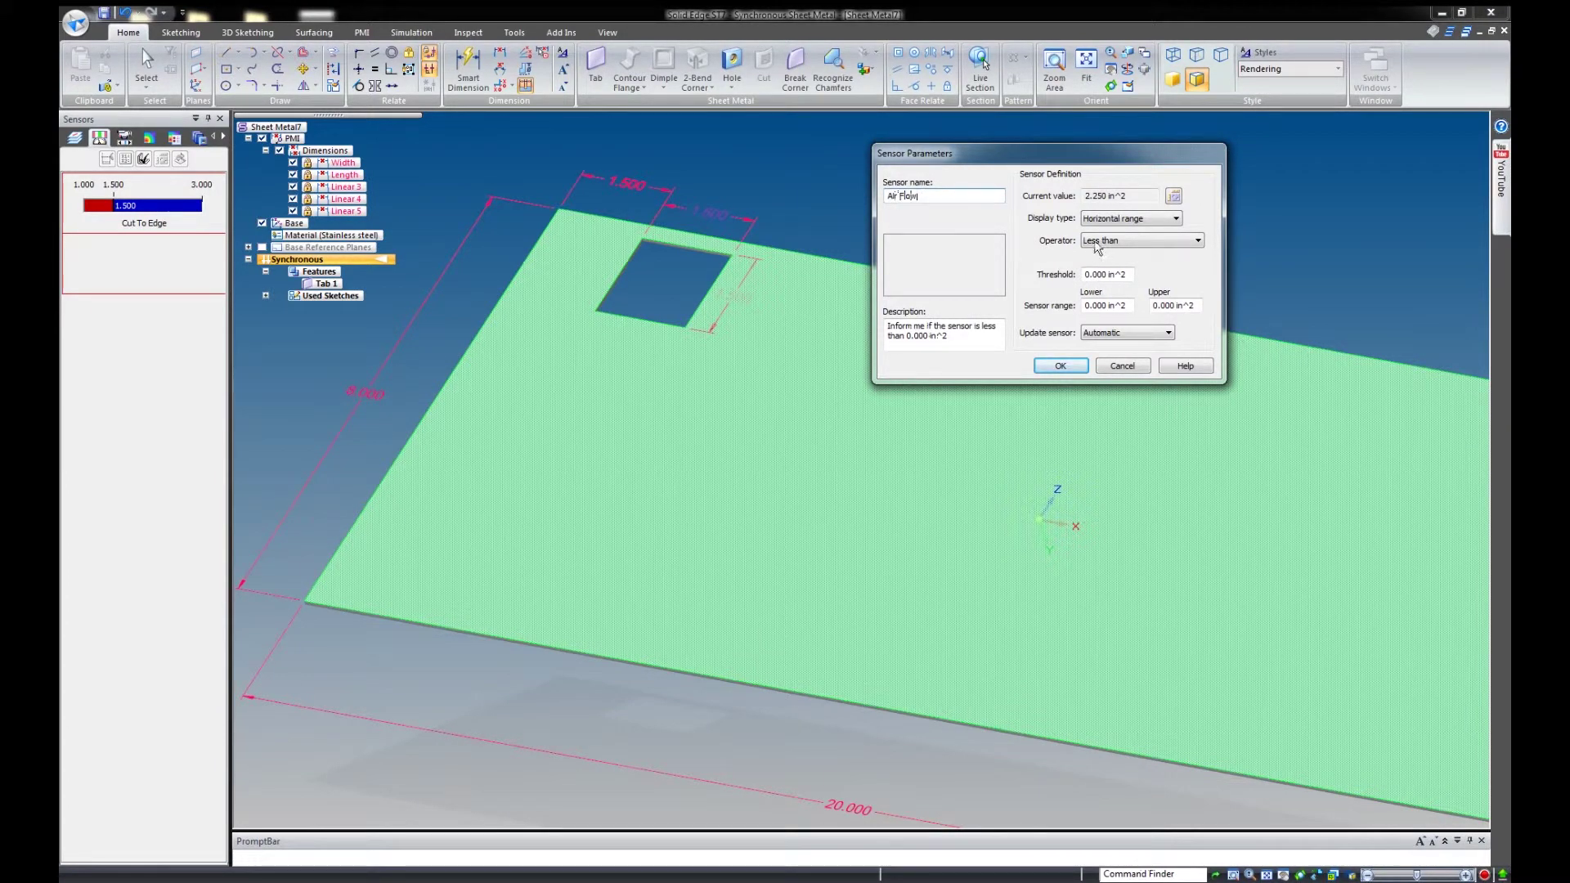
text(w!)
Set the Air Flow sensor to Less than, with a range of 1 to 6 in² and a threshold of 4 in².
click(1114, 241)
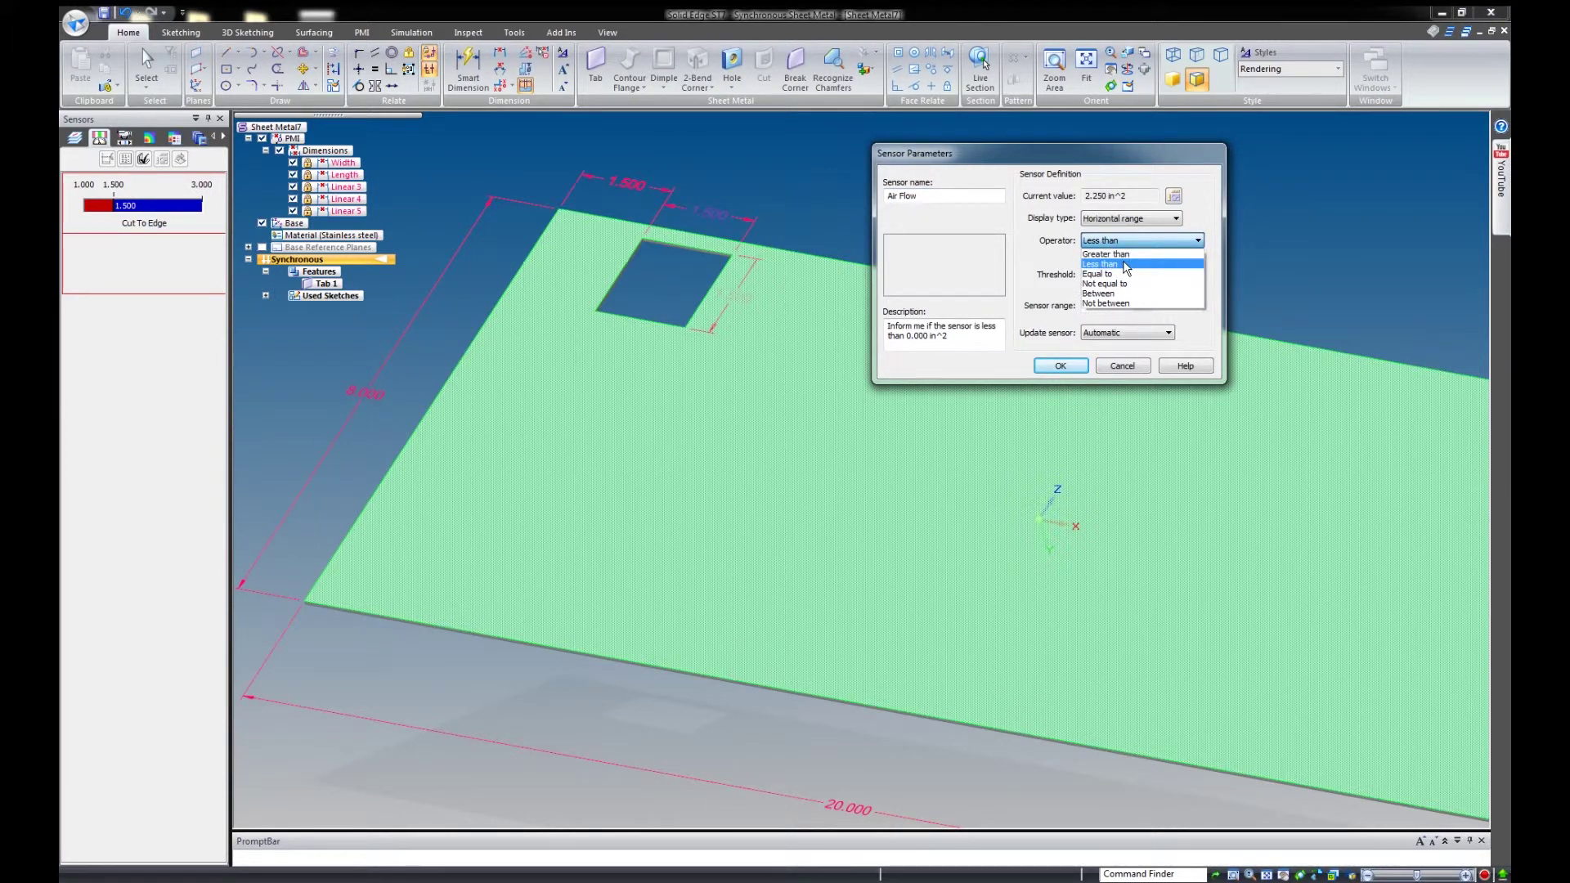
click(1125, 264)
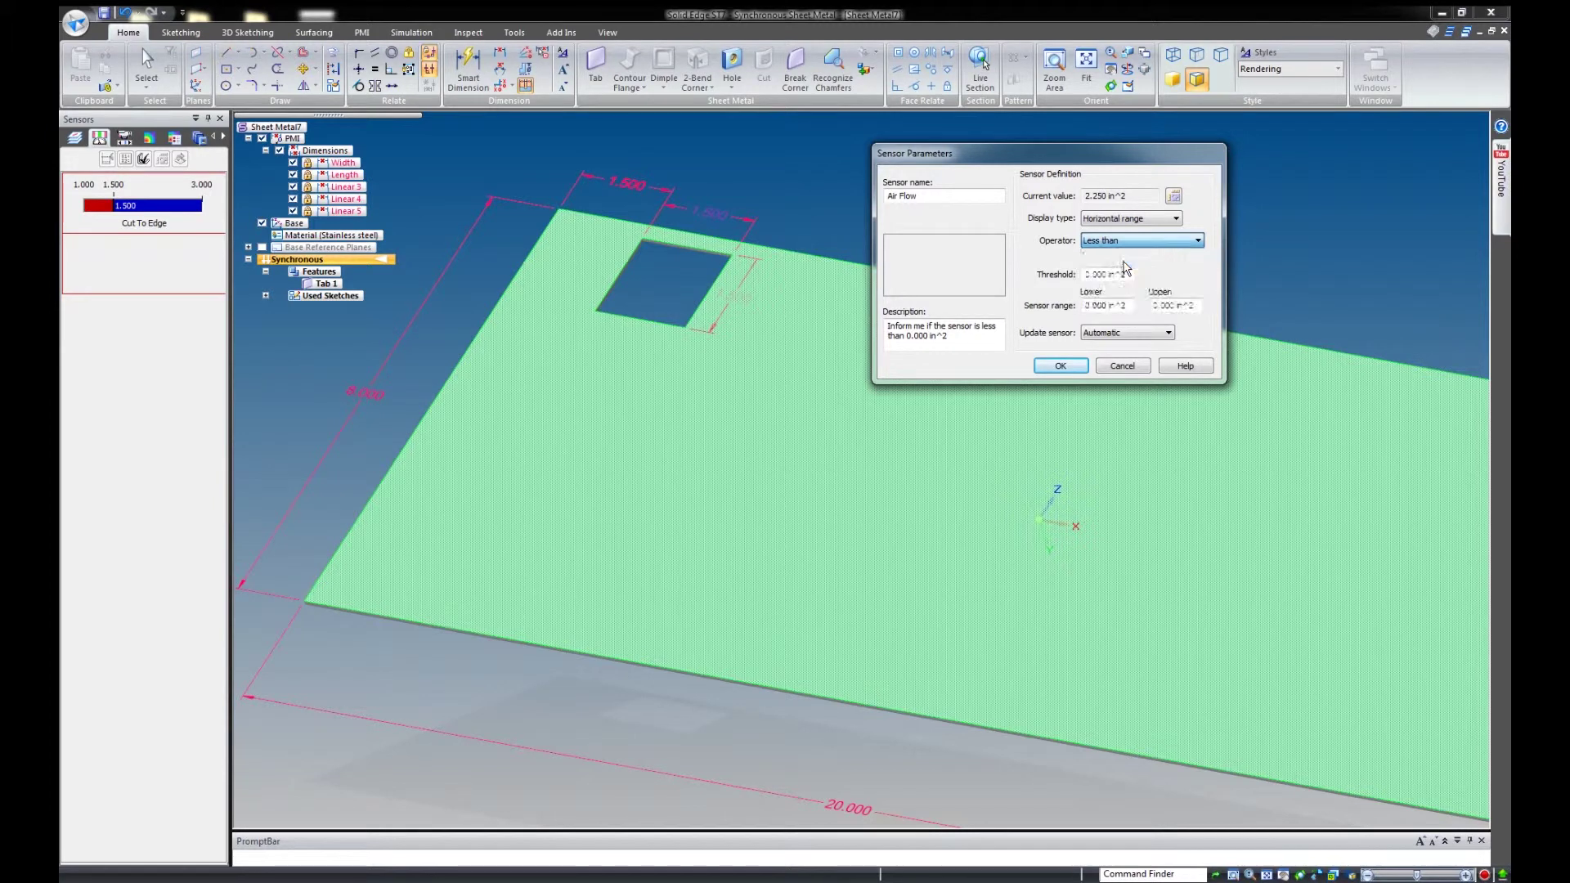
drag(1128, 307, 1074, 309)
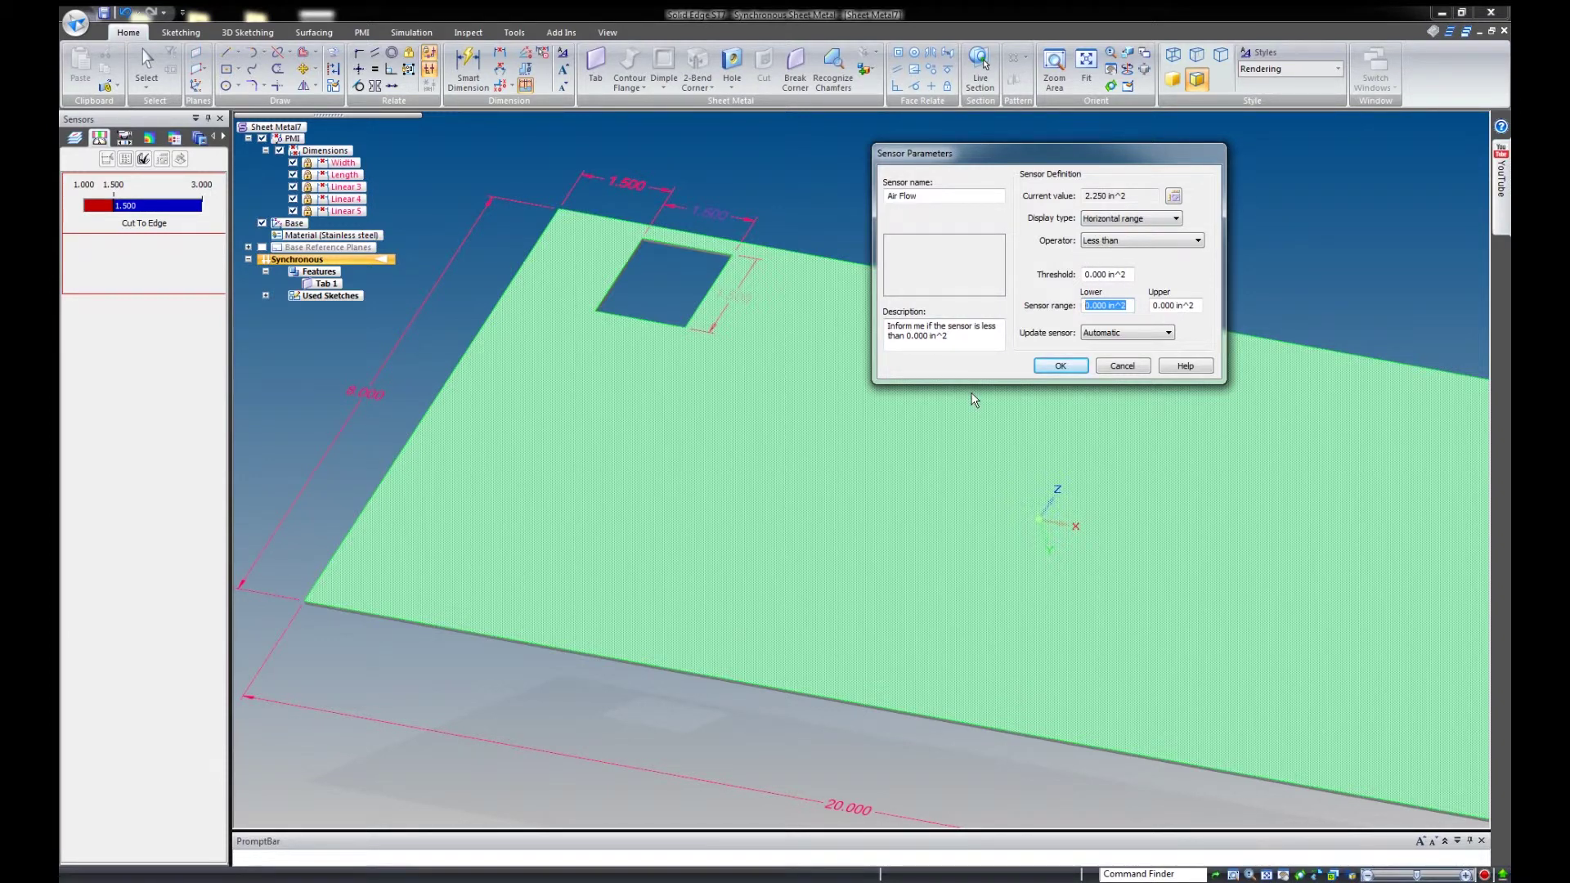
text(1)
drag(1192, 308, 1129, 296)
text(6)
drag(1125, 278, 1074, 280)
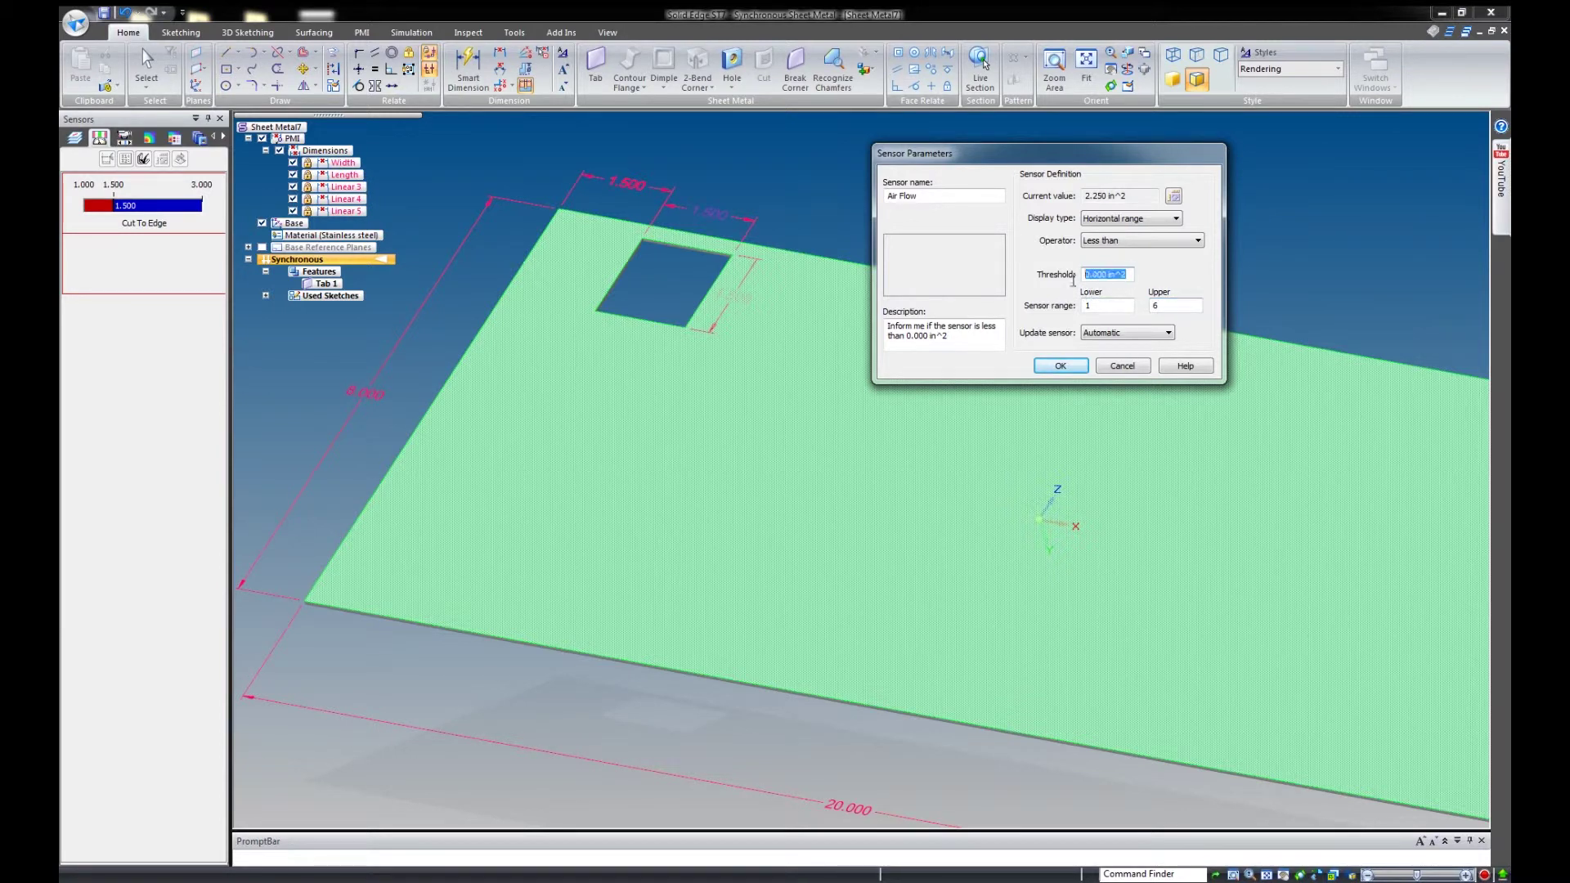
text(4)
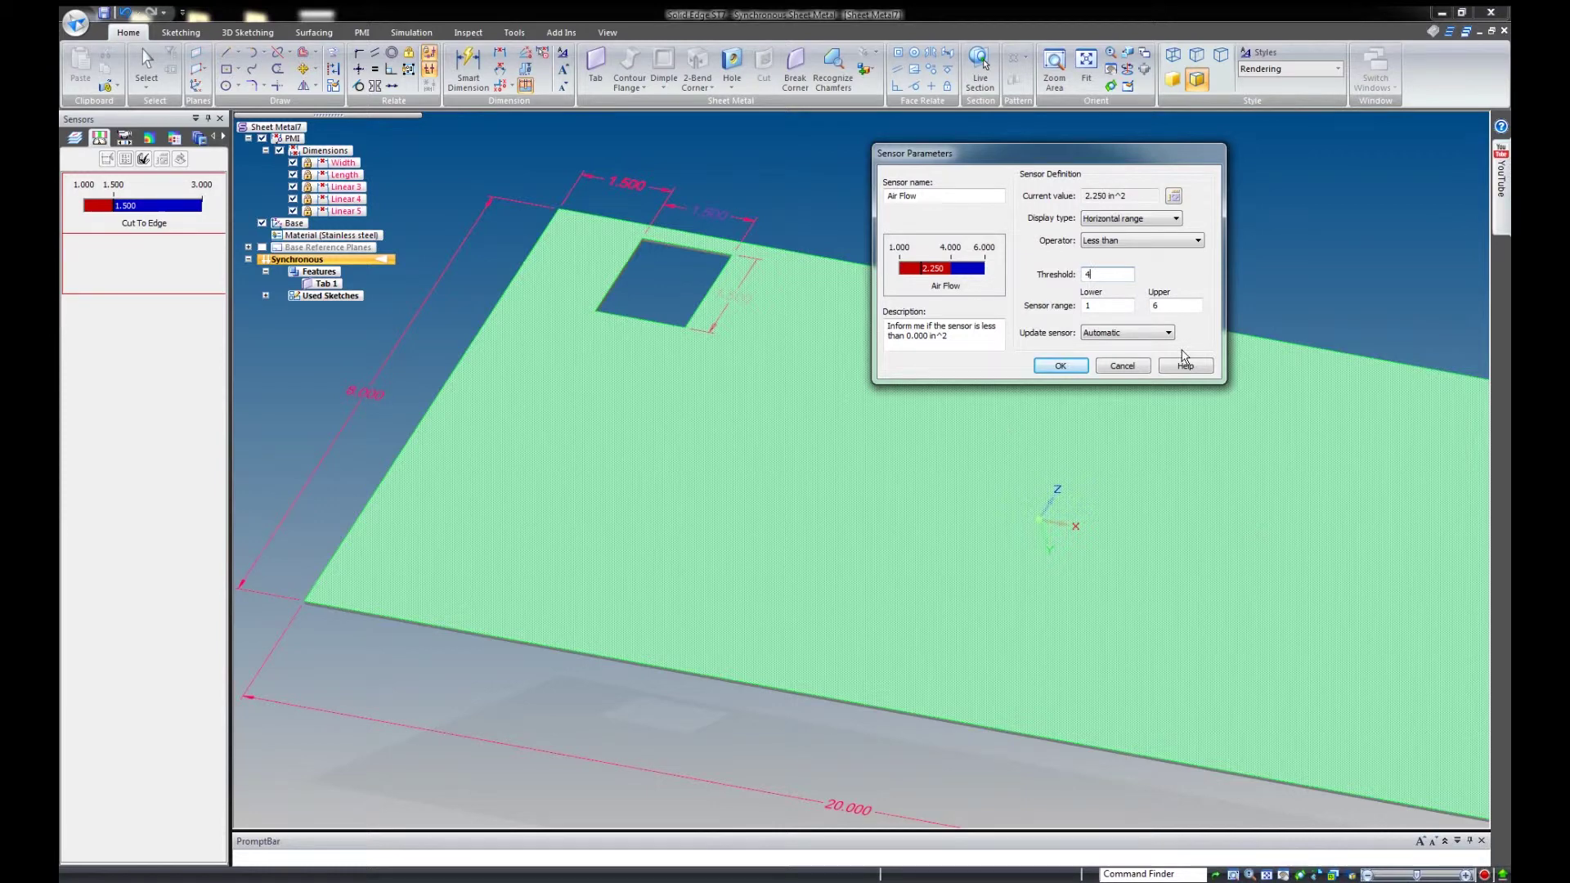
key(Return)
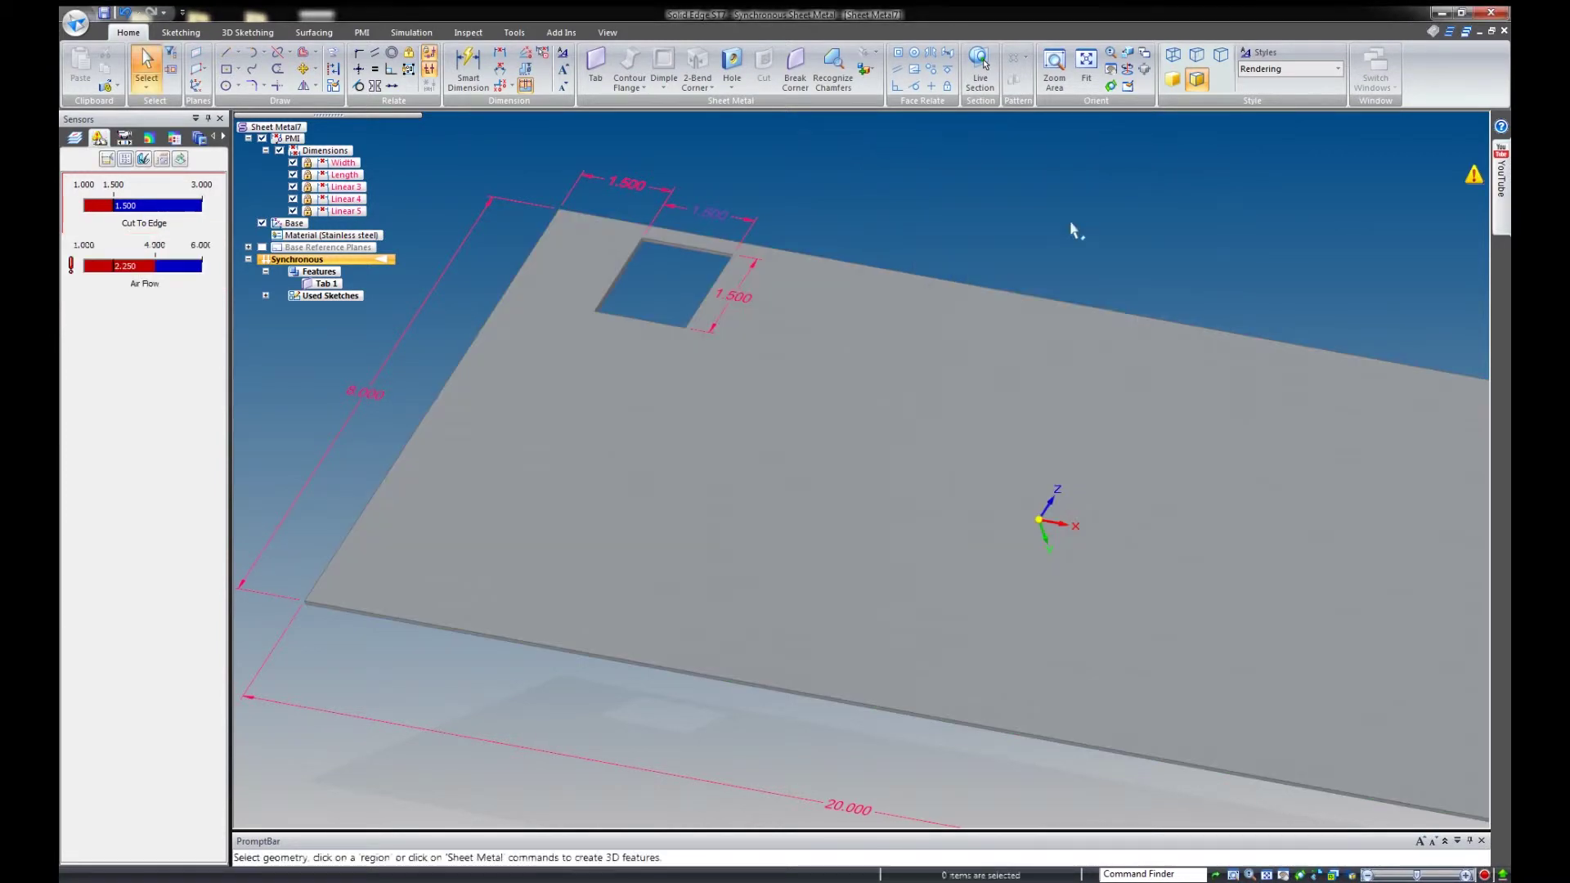
Set the cutout's size parallel to the plate's 8.000 in edge to 1.575 in.
mouse_move(137, 271)
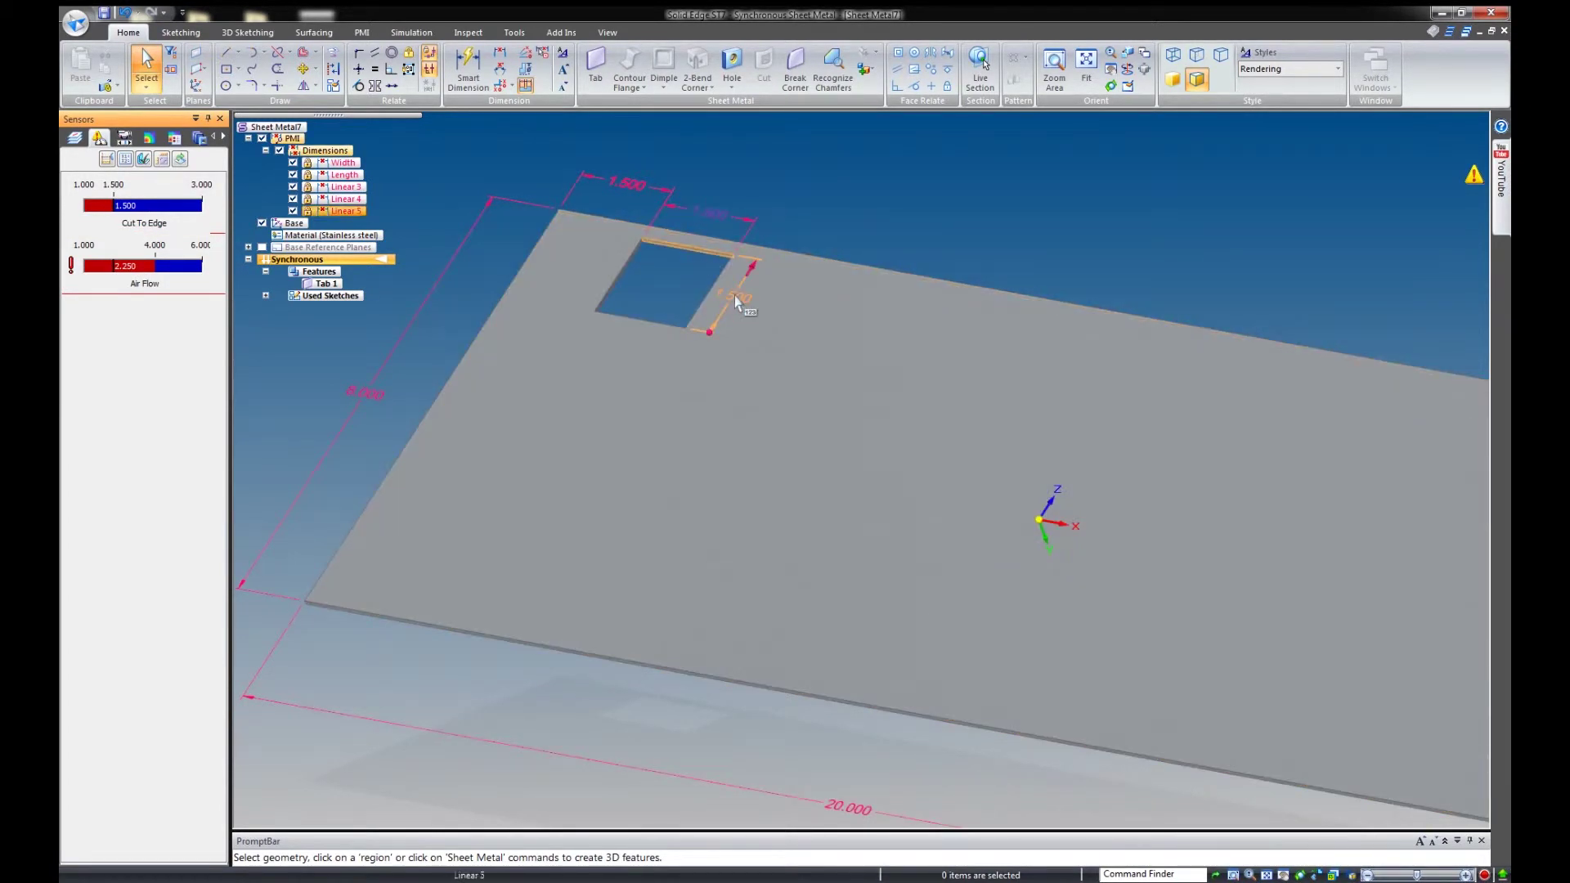
click(734, 296)
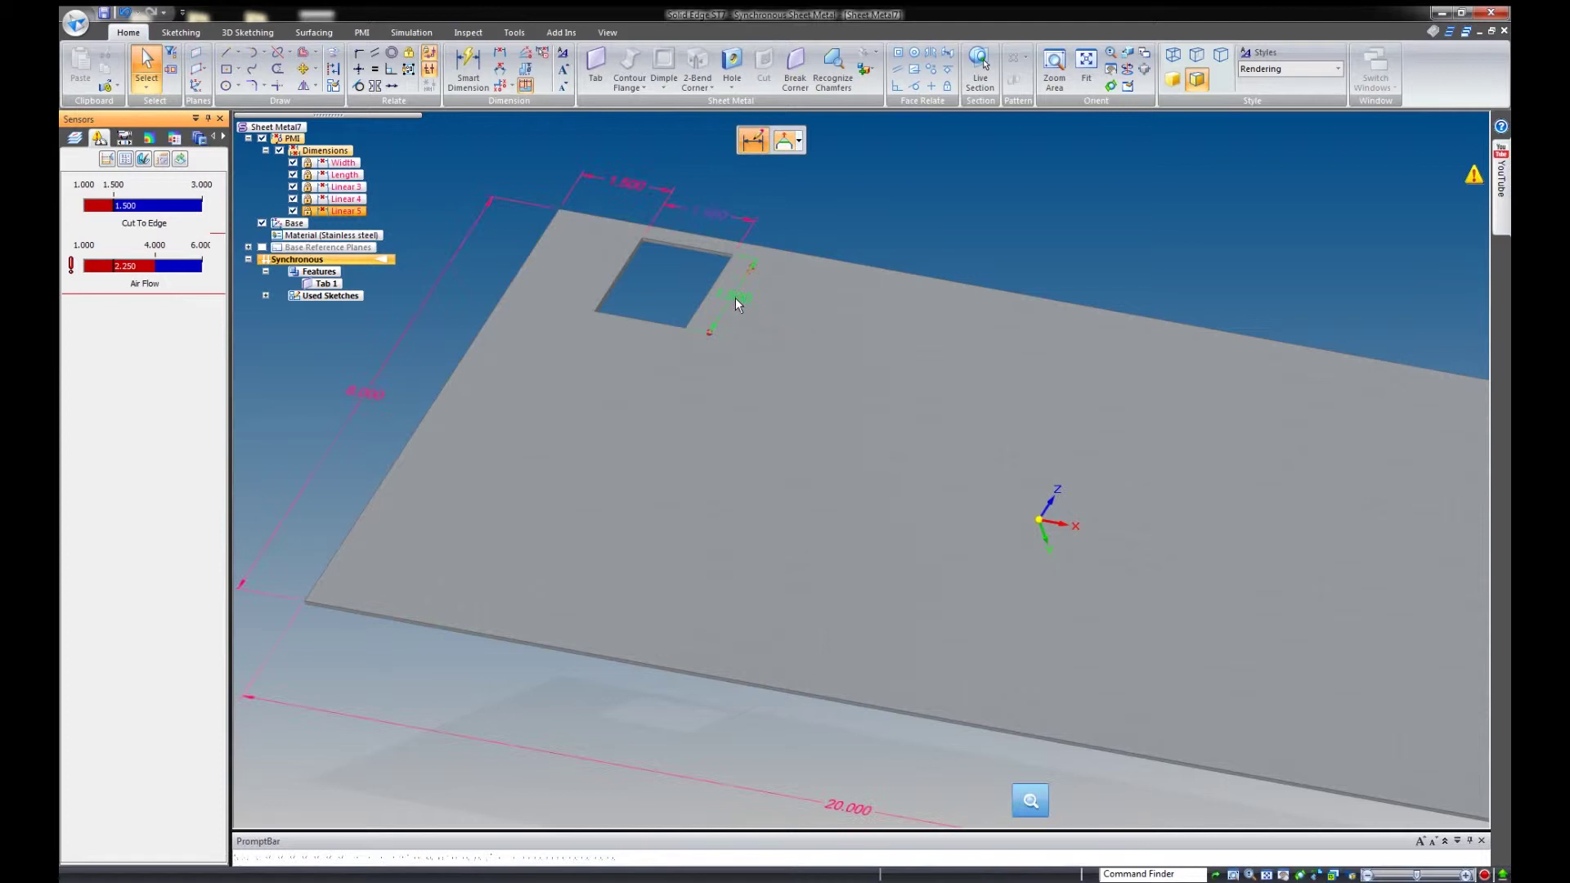
text(1.575)
key(Return)
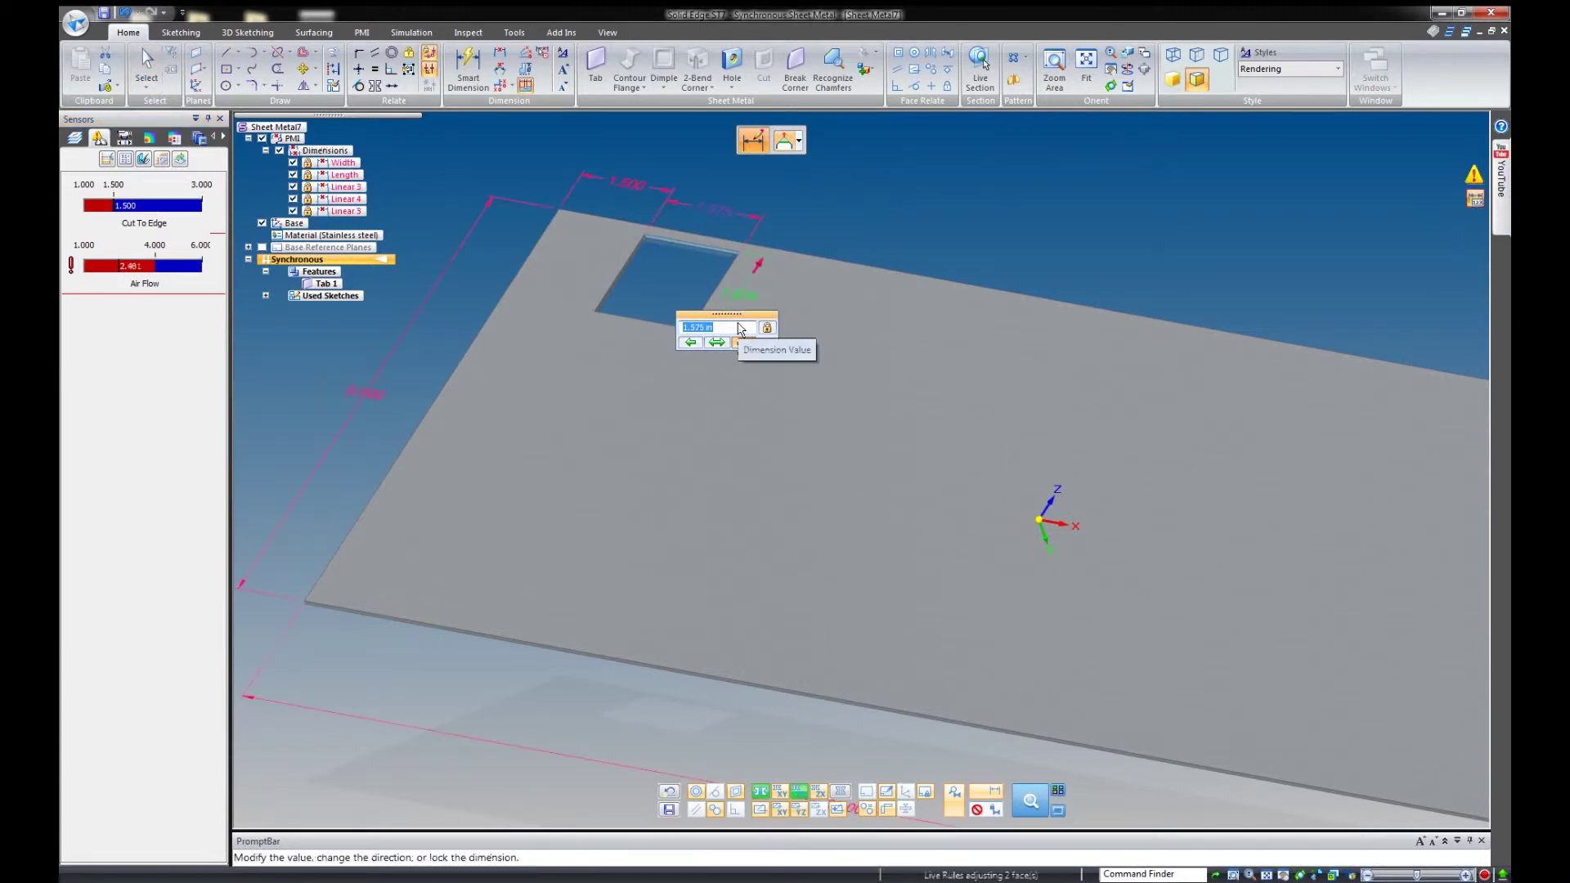
Dimension the distance from the plate's far 20.000 in edge to the cutout's nearest edge and set it to 5 in.
click(469, 69)
click(674, 238)
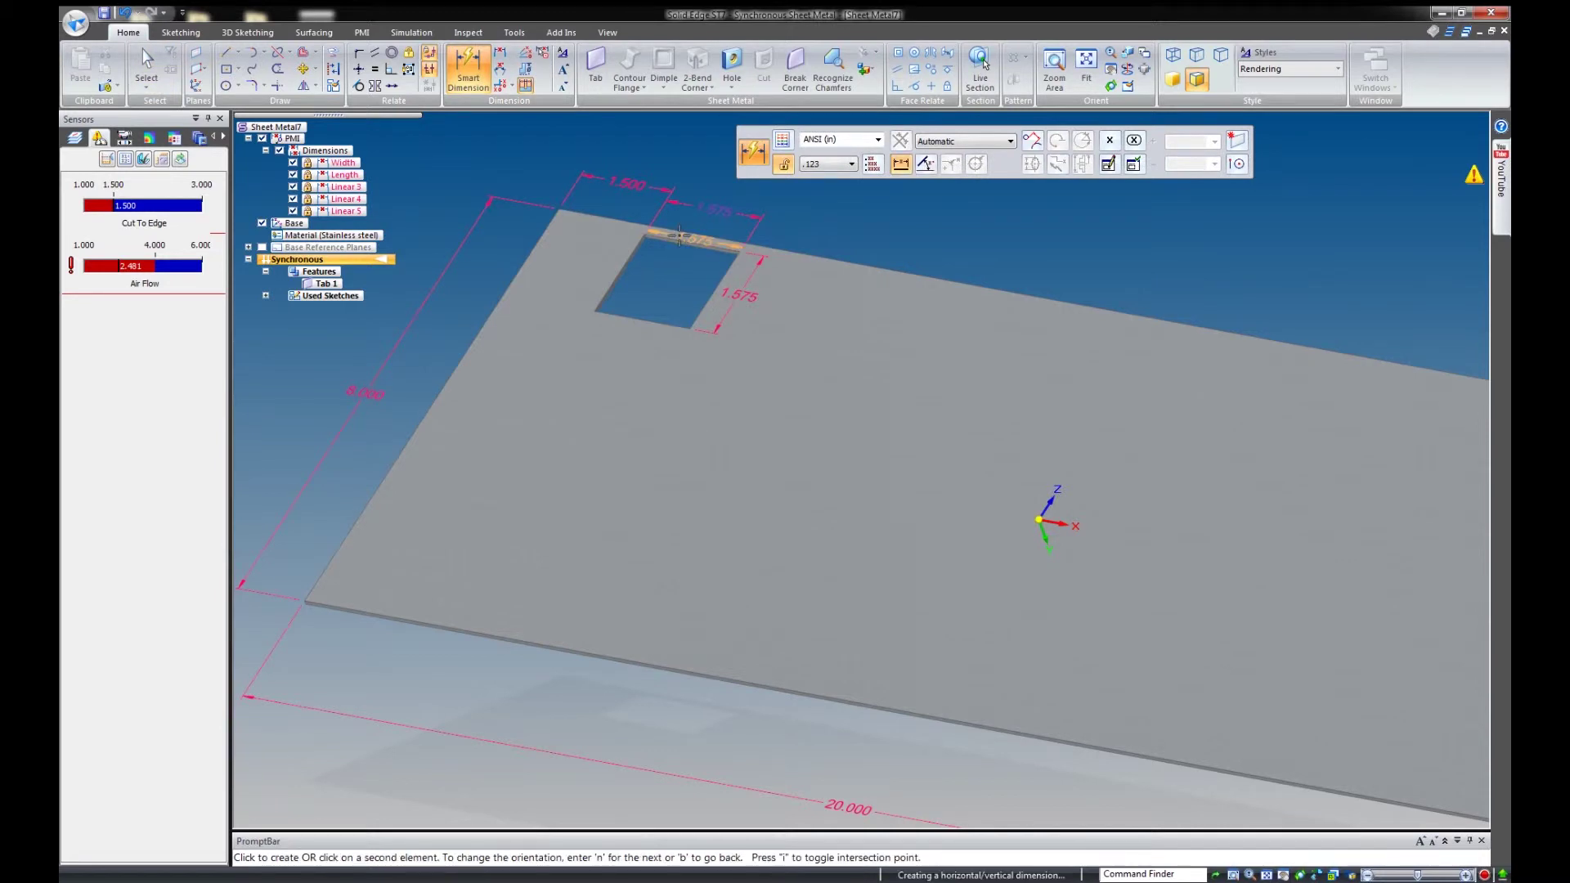
click(605, 221)
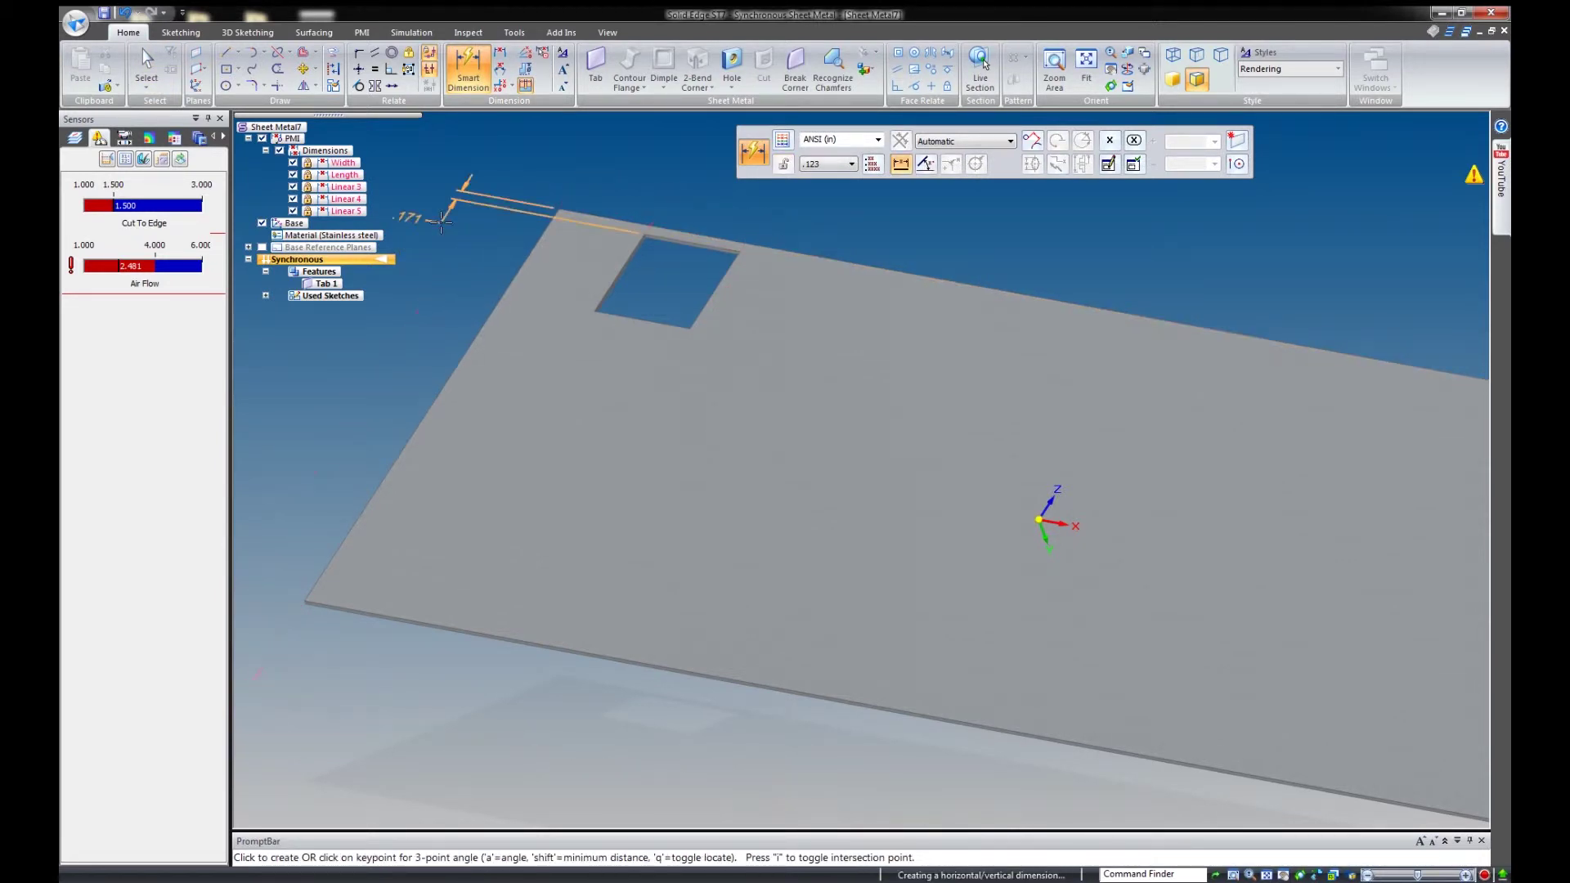
click(426, 246)
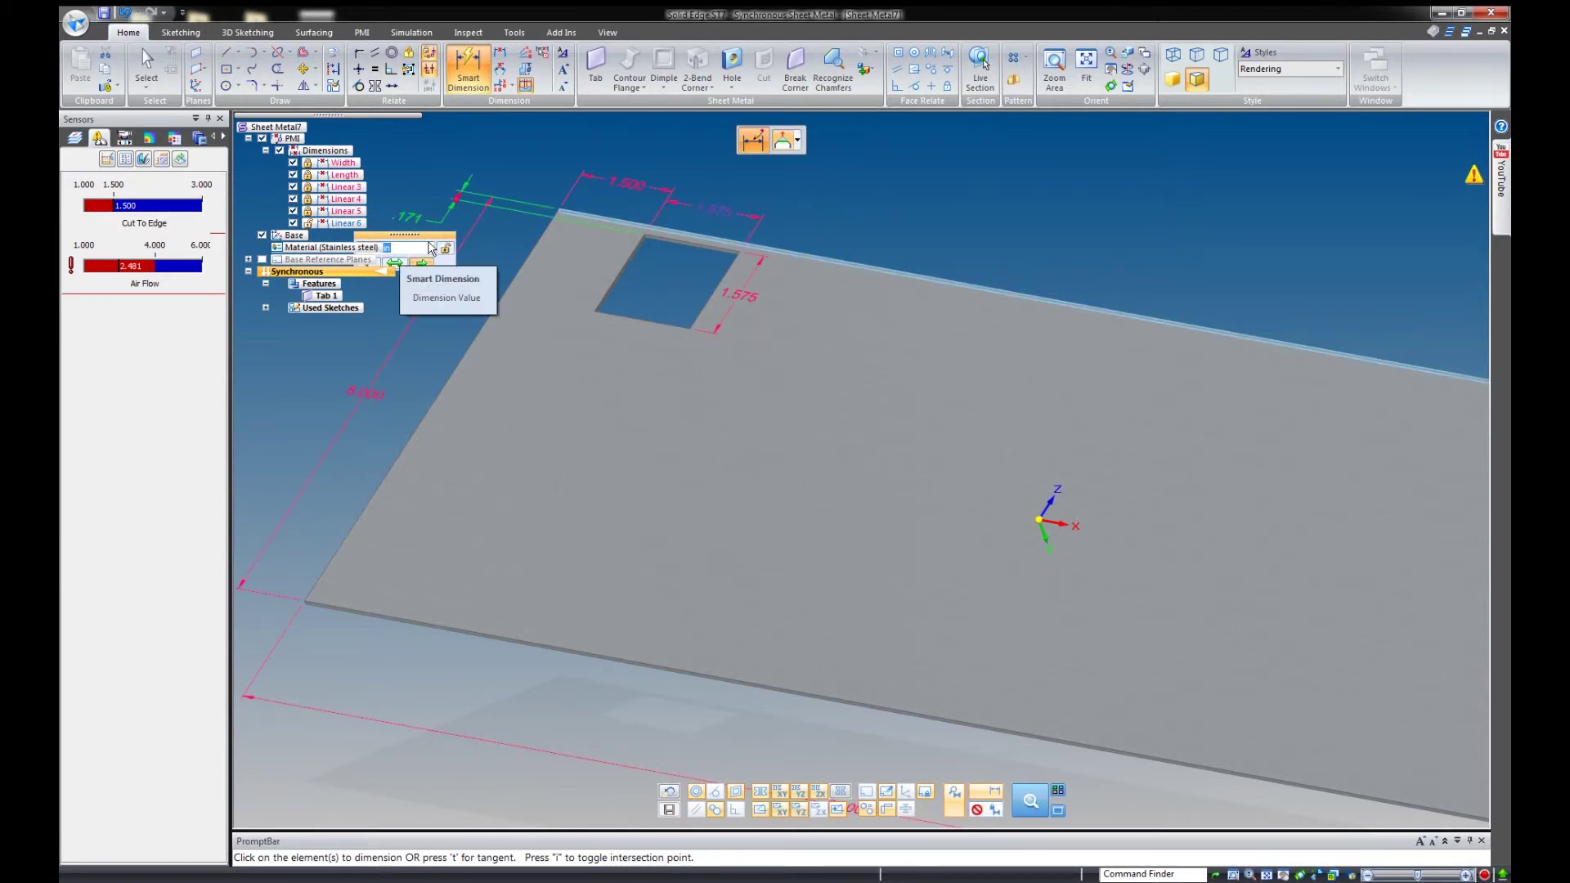
drag(431, 235, 512, 289)
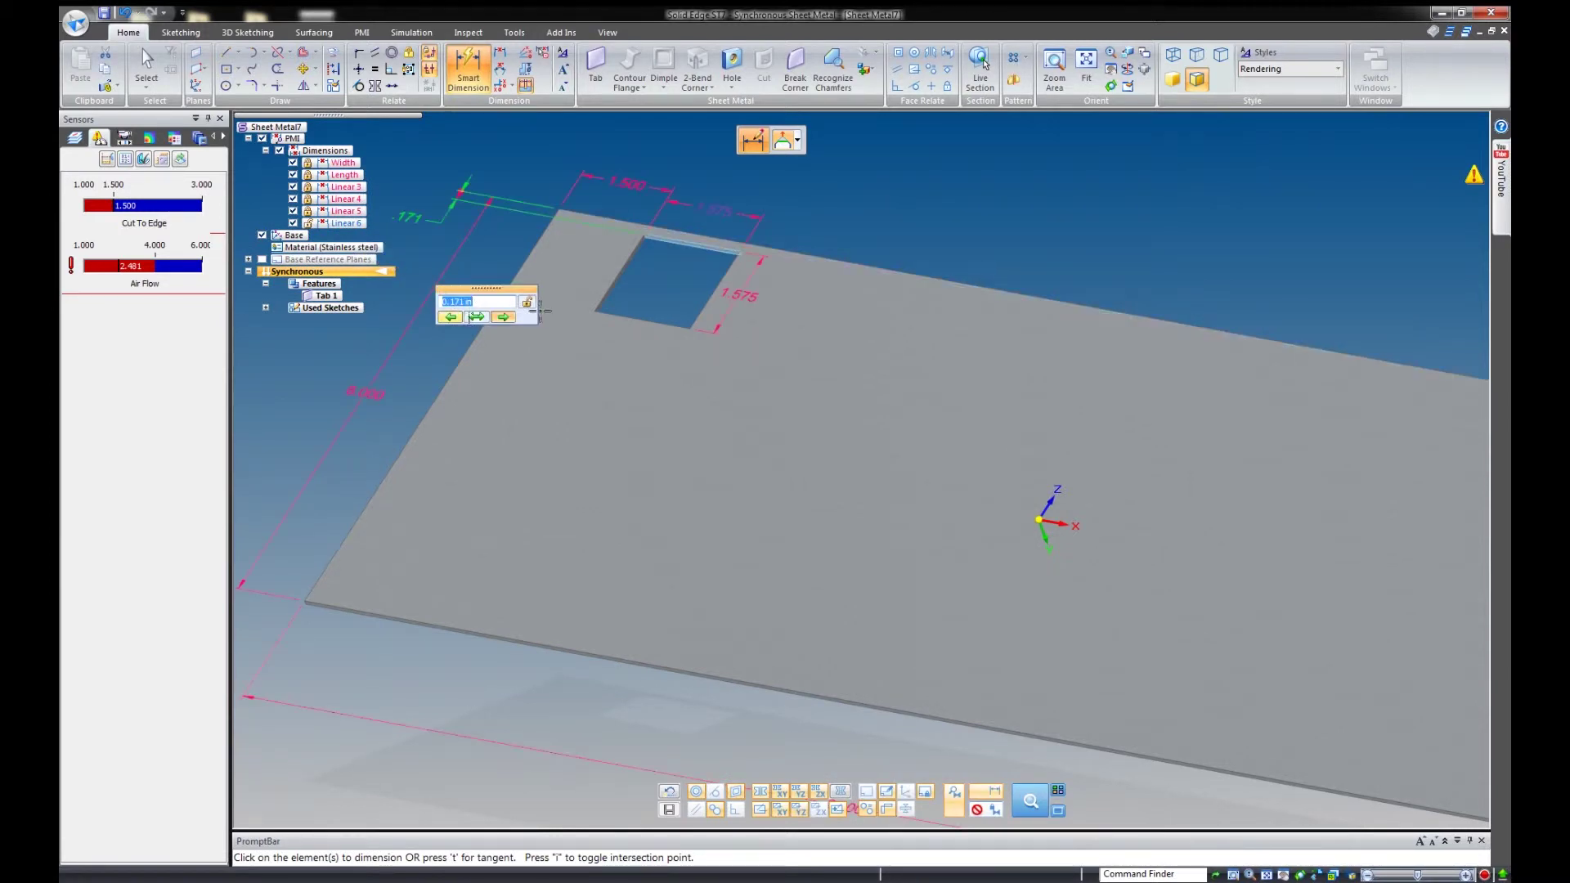
text(.18)
key(Return)
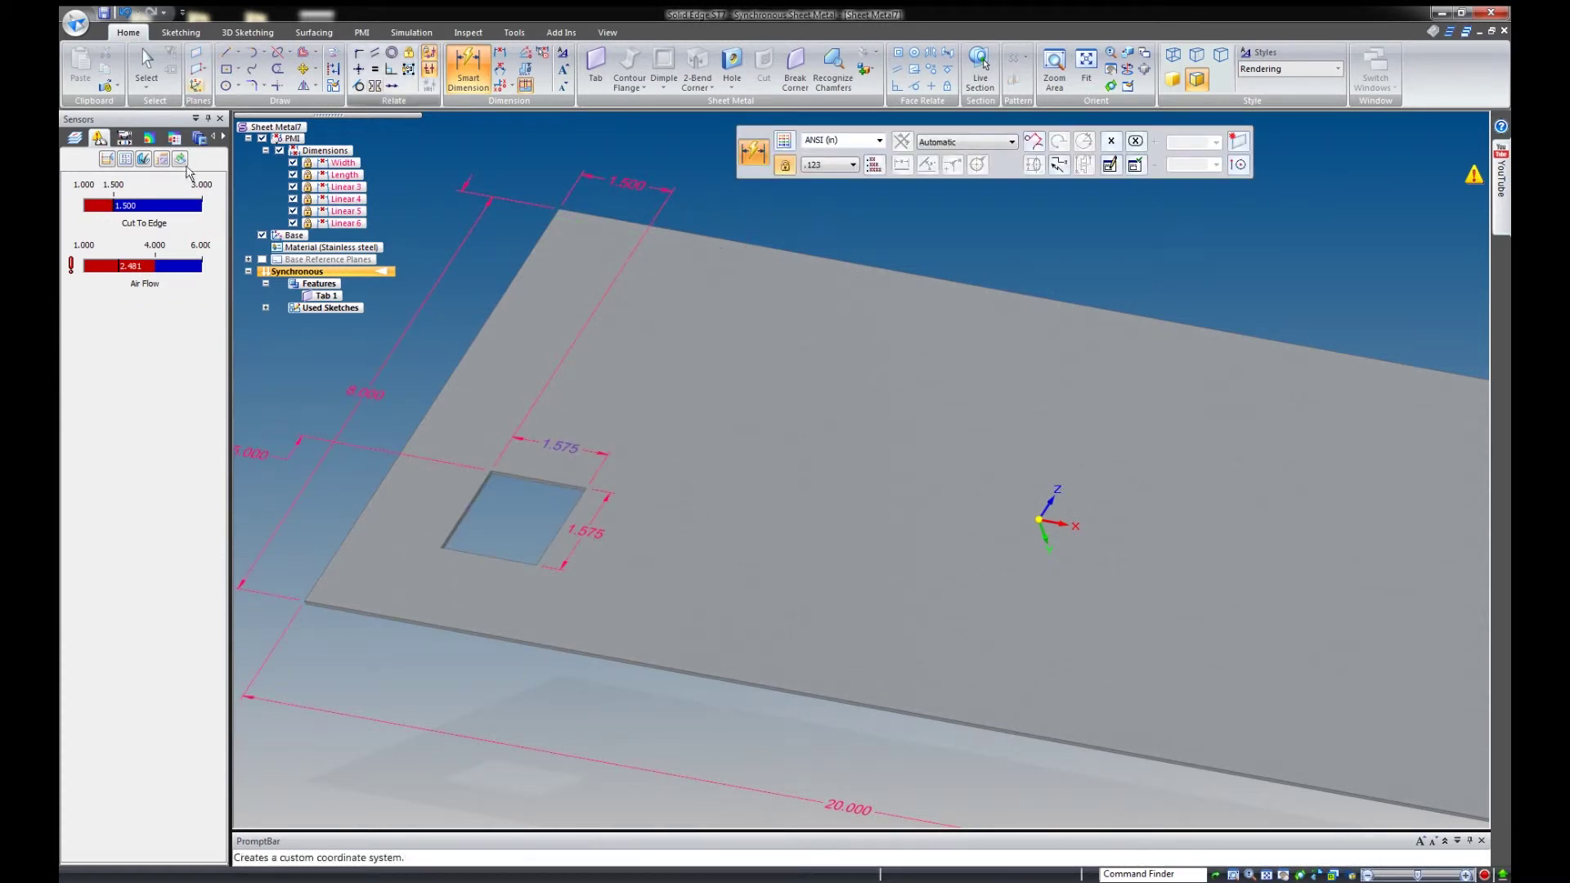
click(144, 67)
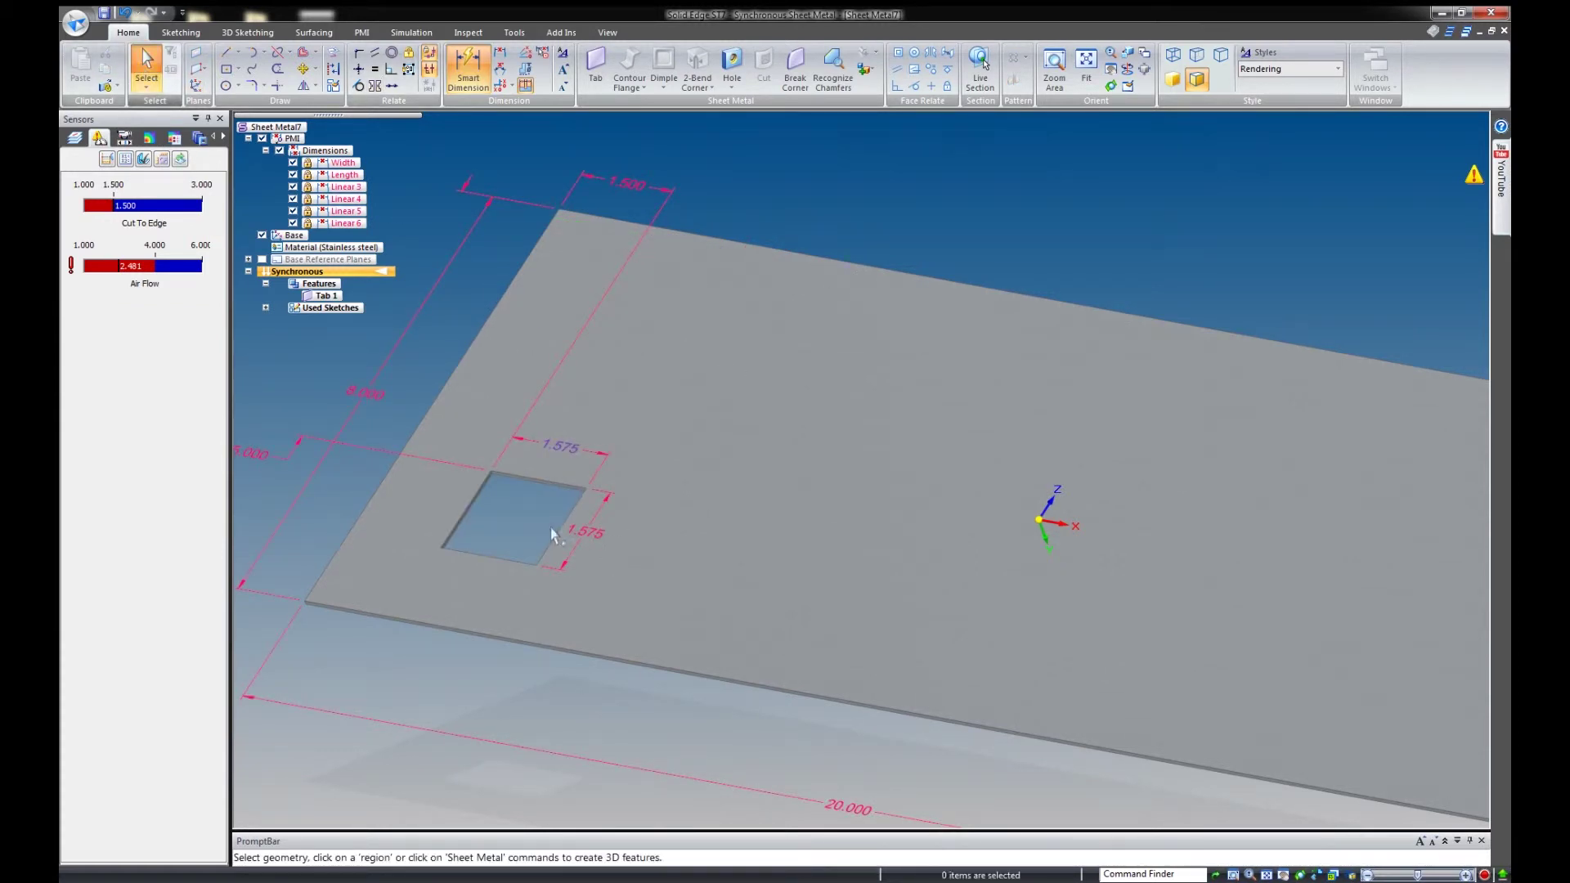
Try to set the cutout's size parallel to the plate's 8.000 in edge to 1 in.
click(590, 542)
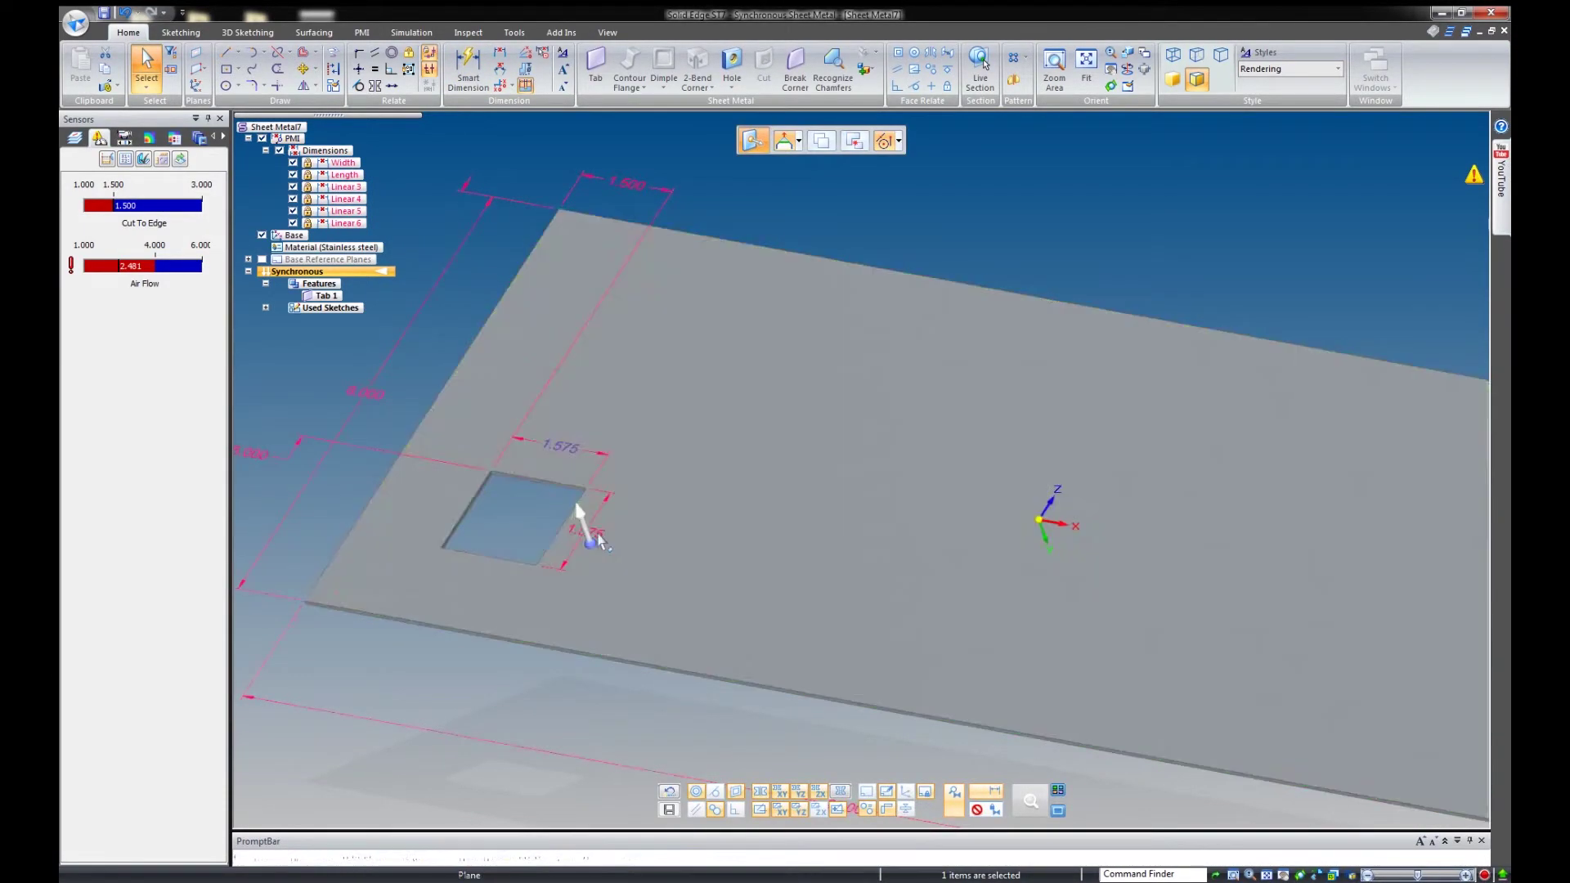
click(578, 673)
click(596, 540)
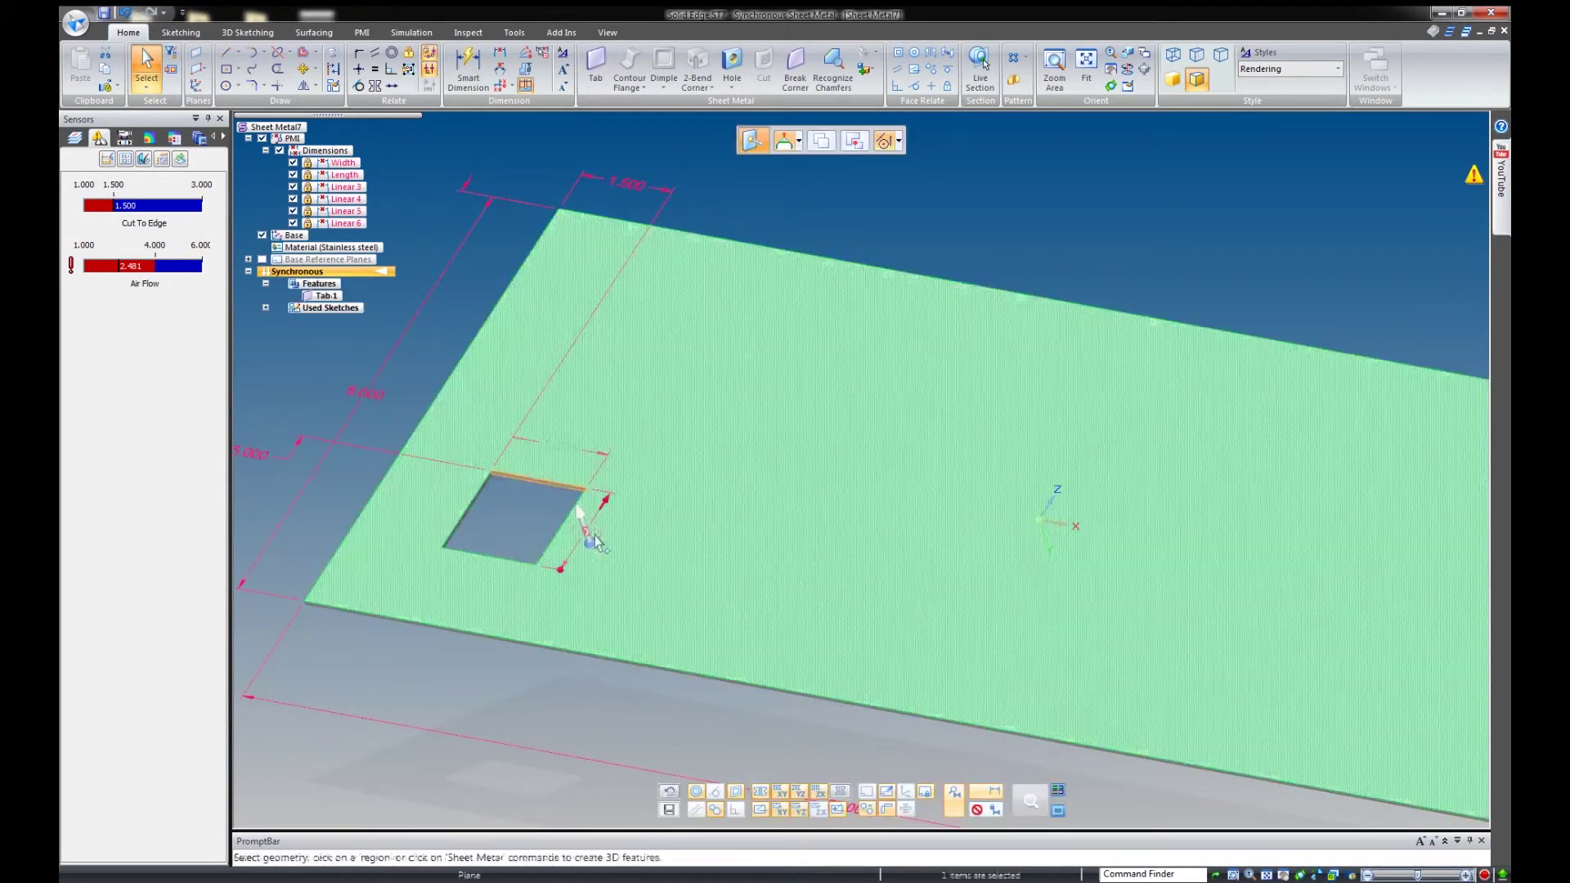
click(595, 532)
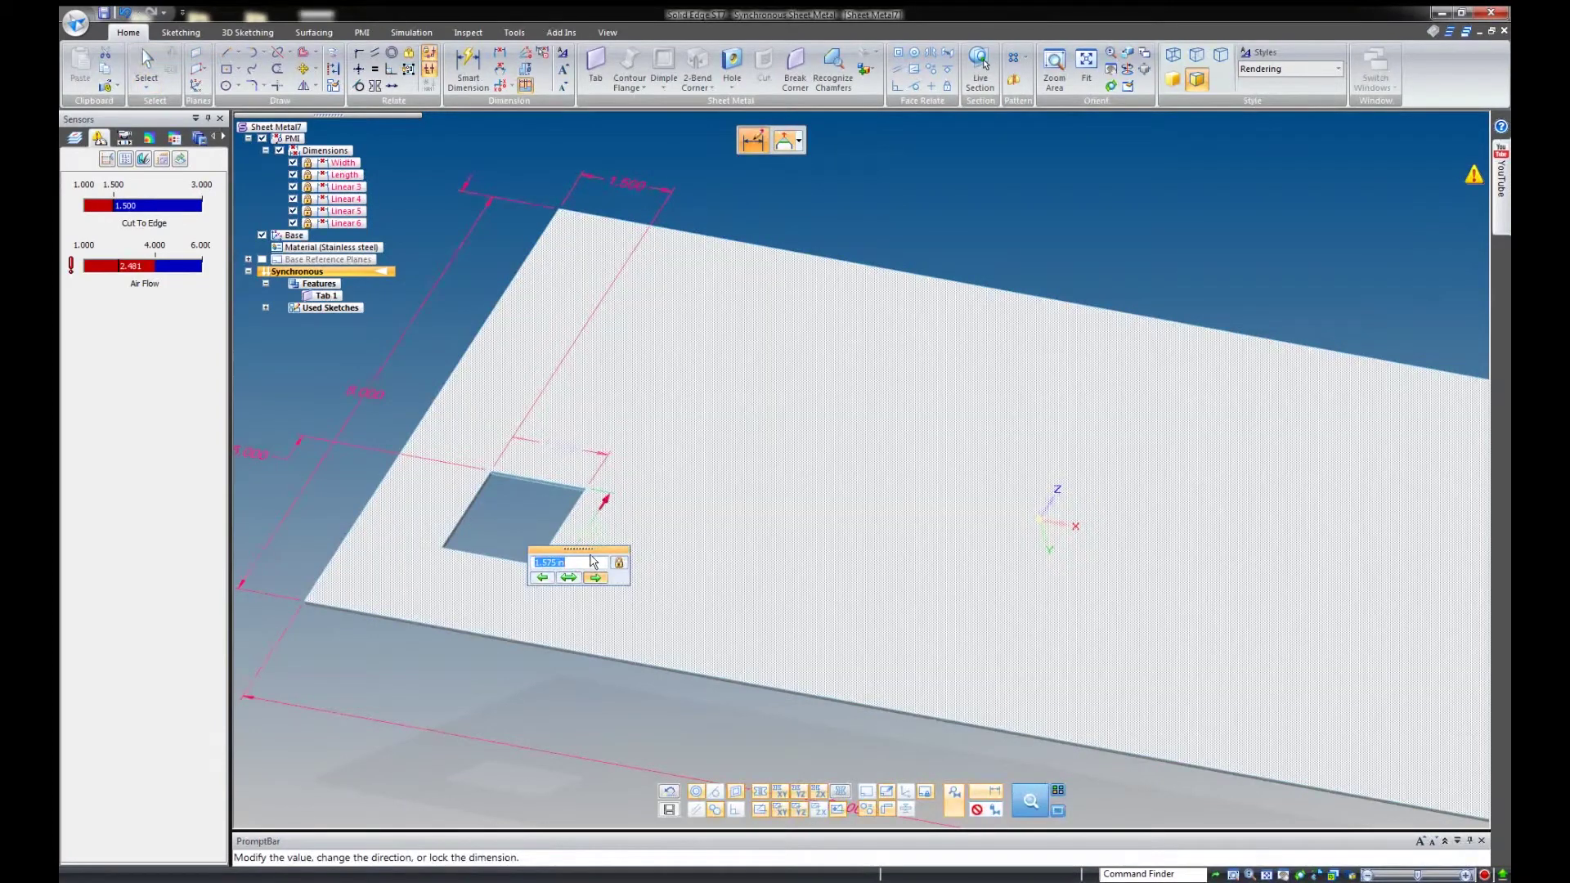
text(1)
key(Return)
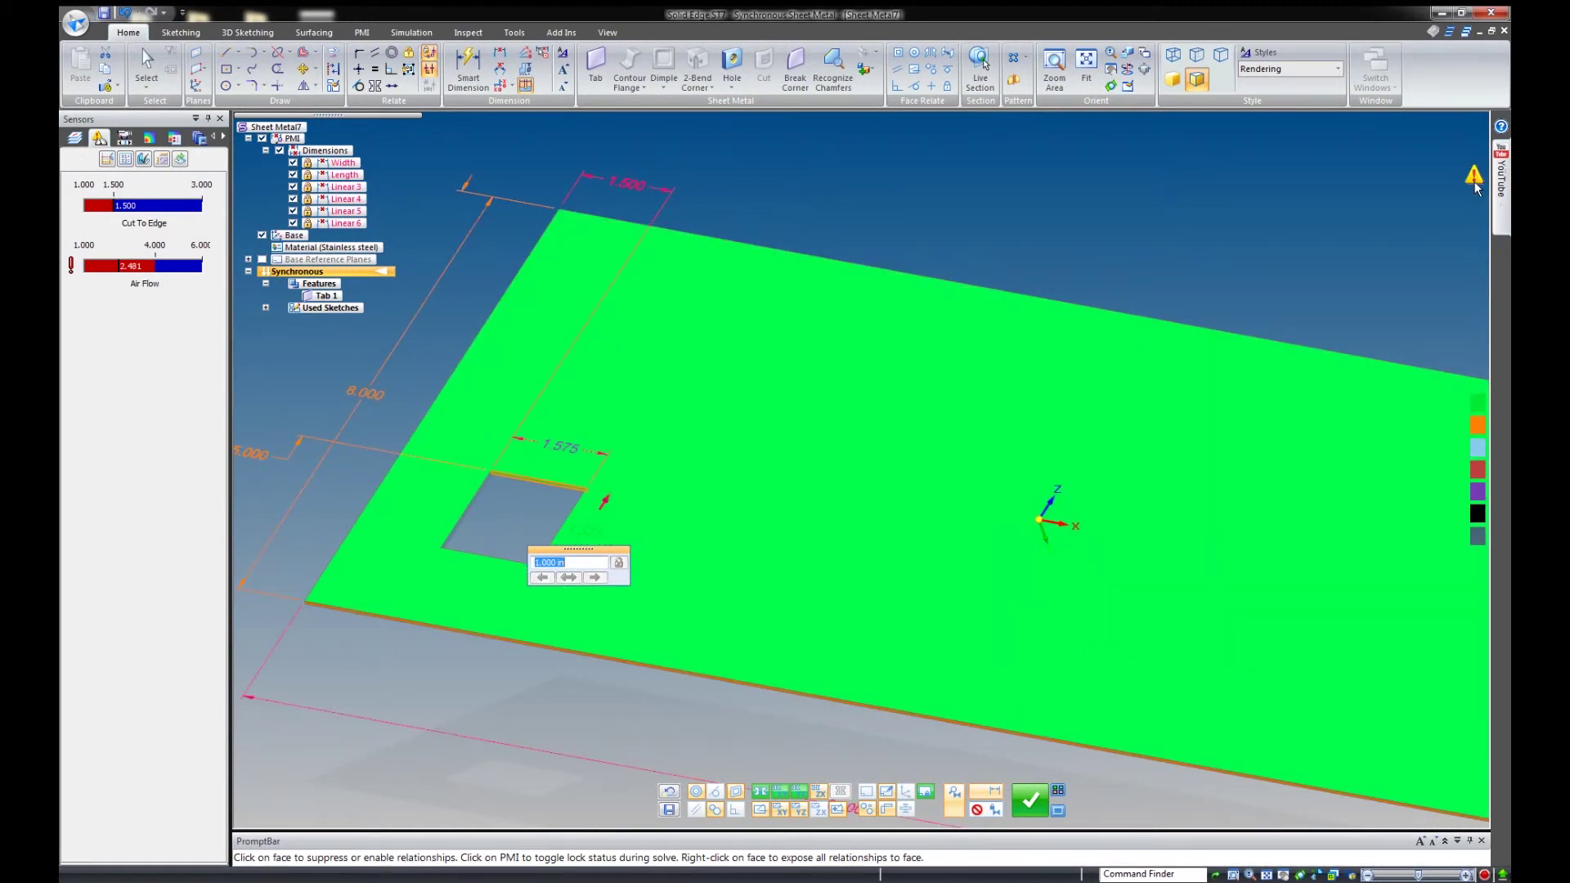
Review and close the Air Flow sensor alert, and retry the cutout's dimension at 1.89 in.
click(1475, 182)
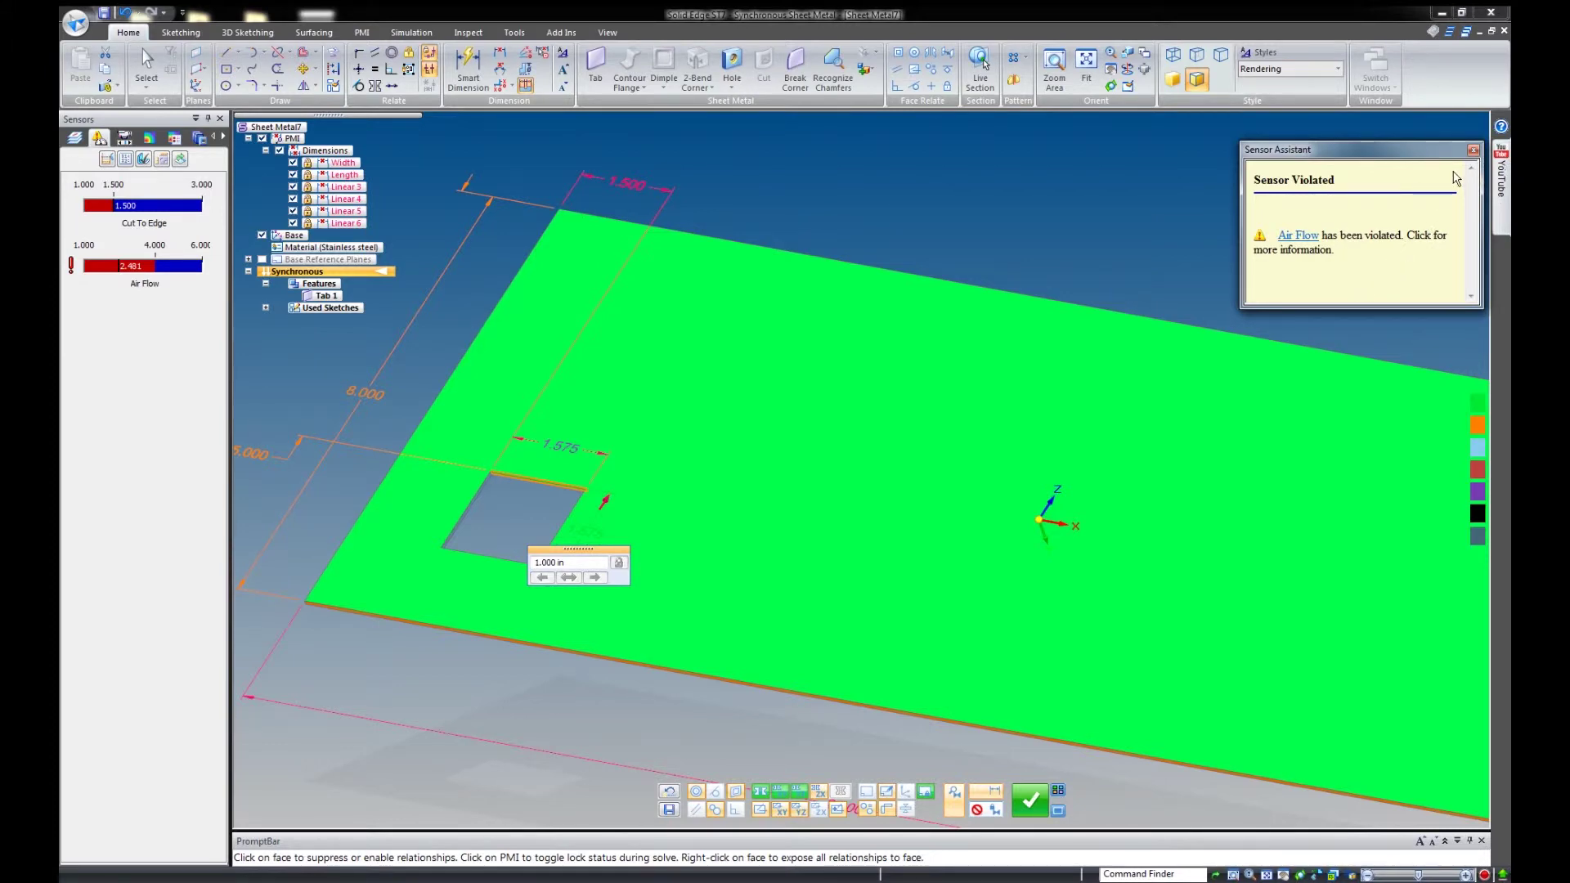
click(1473, 149)
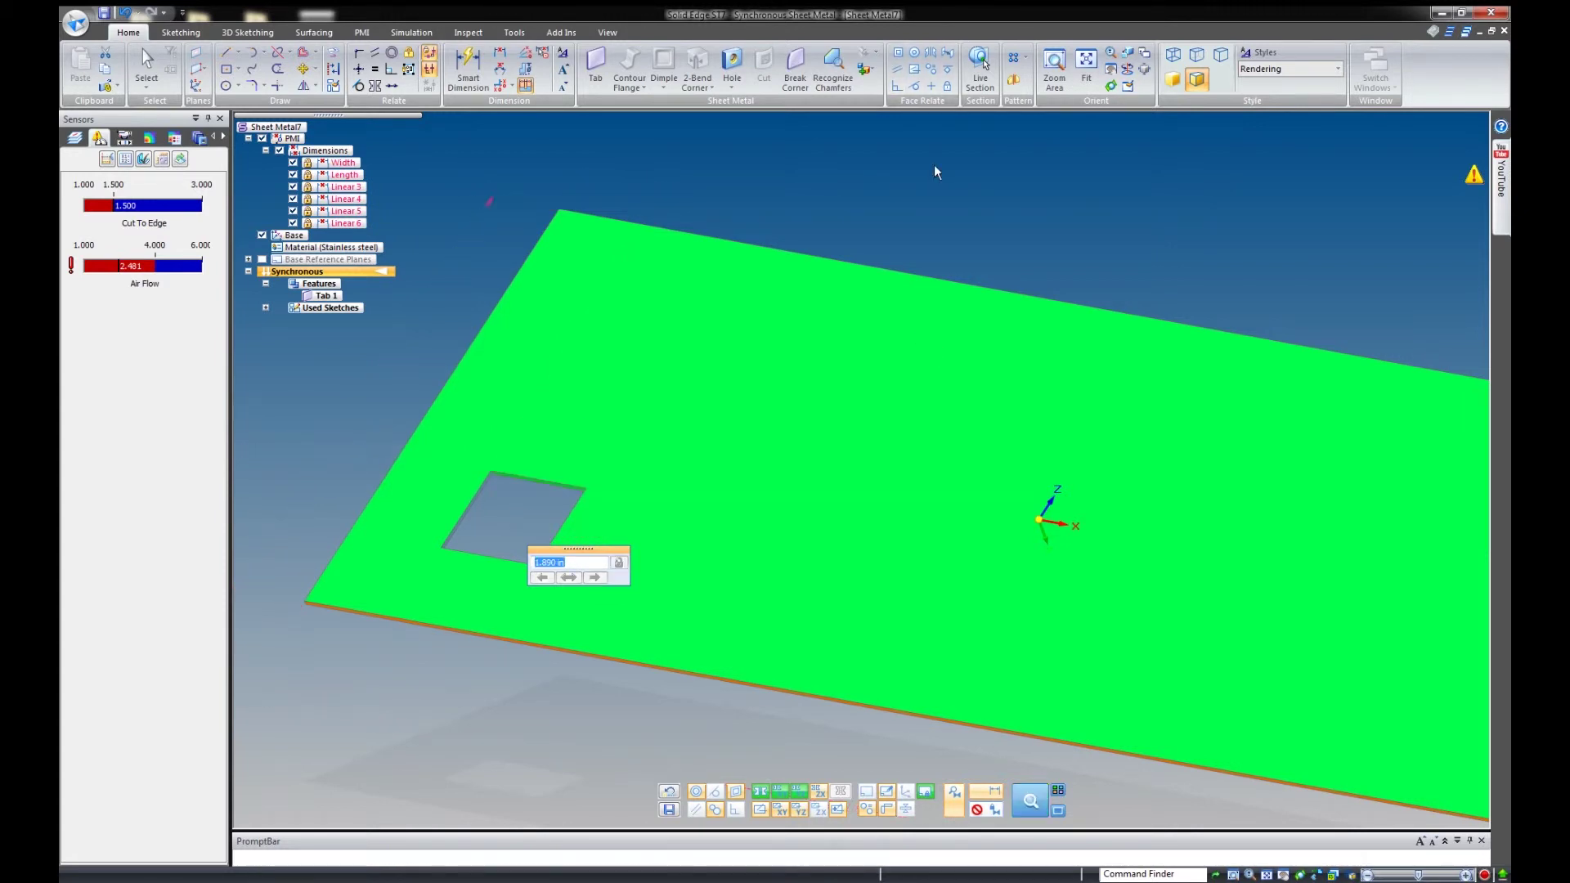
key(Return)
key(Return)
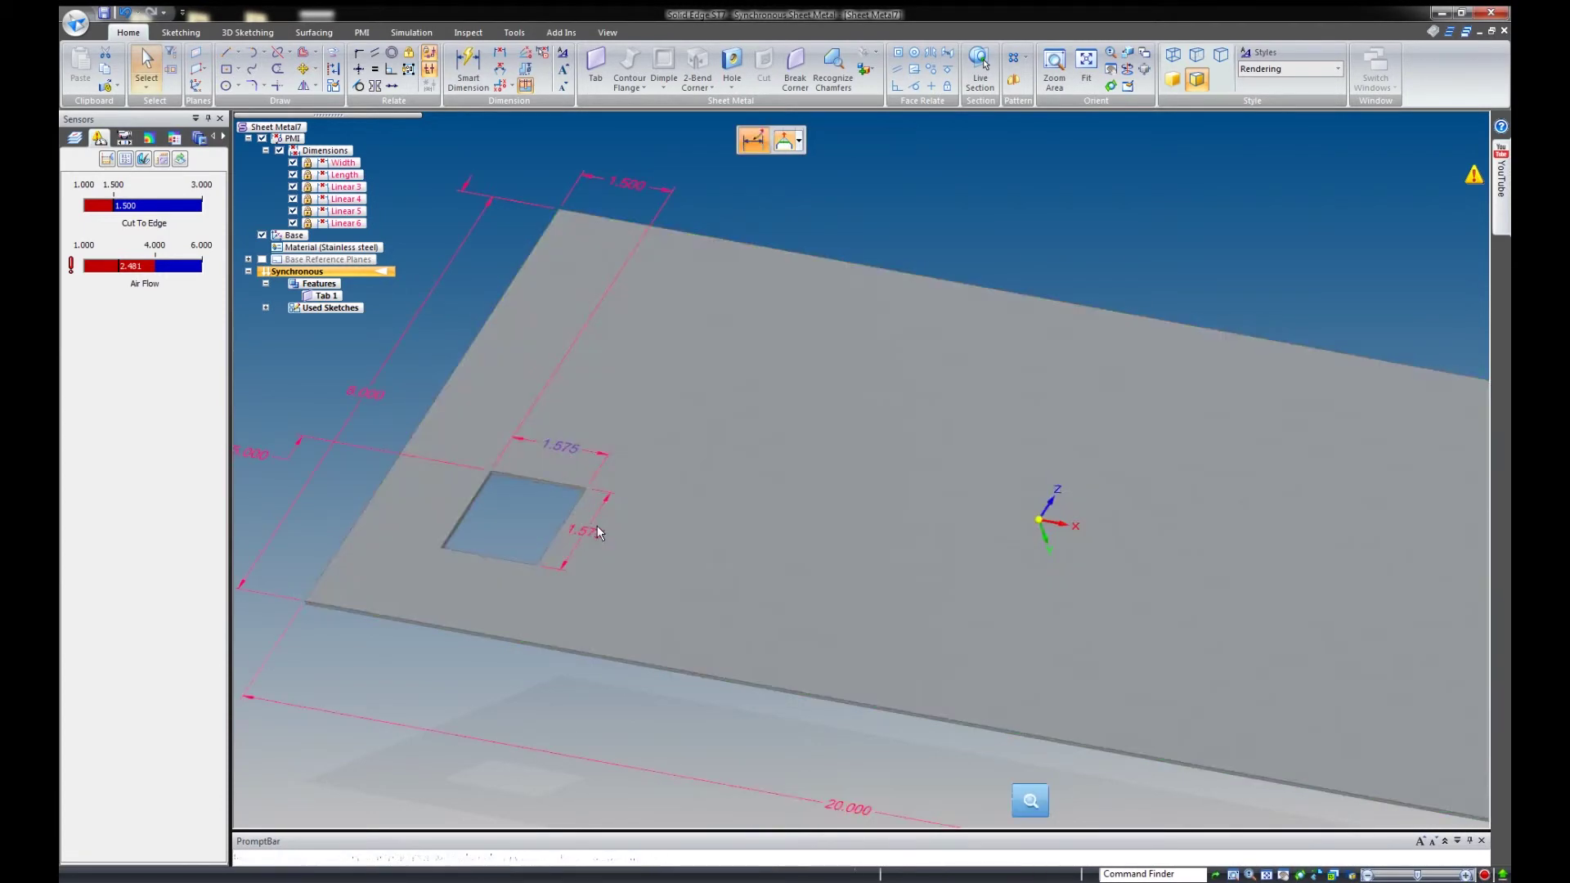
Try to enlarge the cutout's driving dimension to 3 in and to 4 in, and cancel the edit.
click(597, 528)
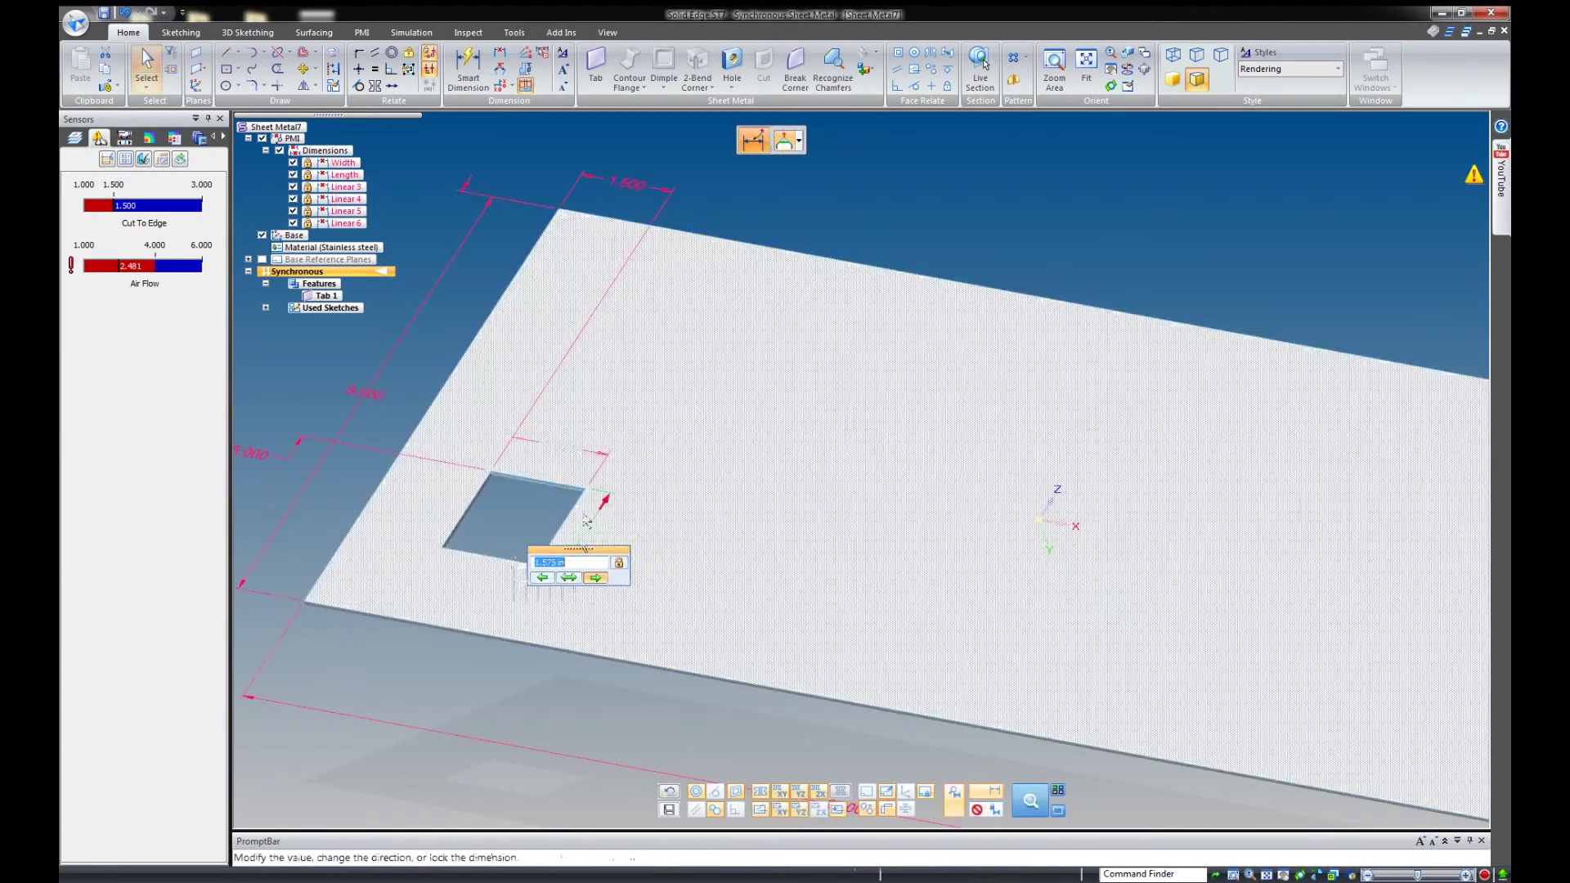
text(3)
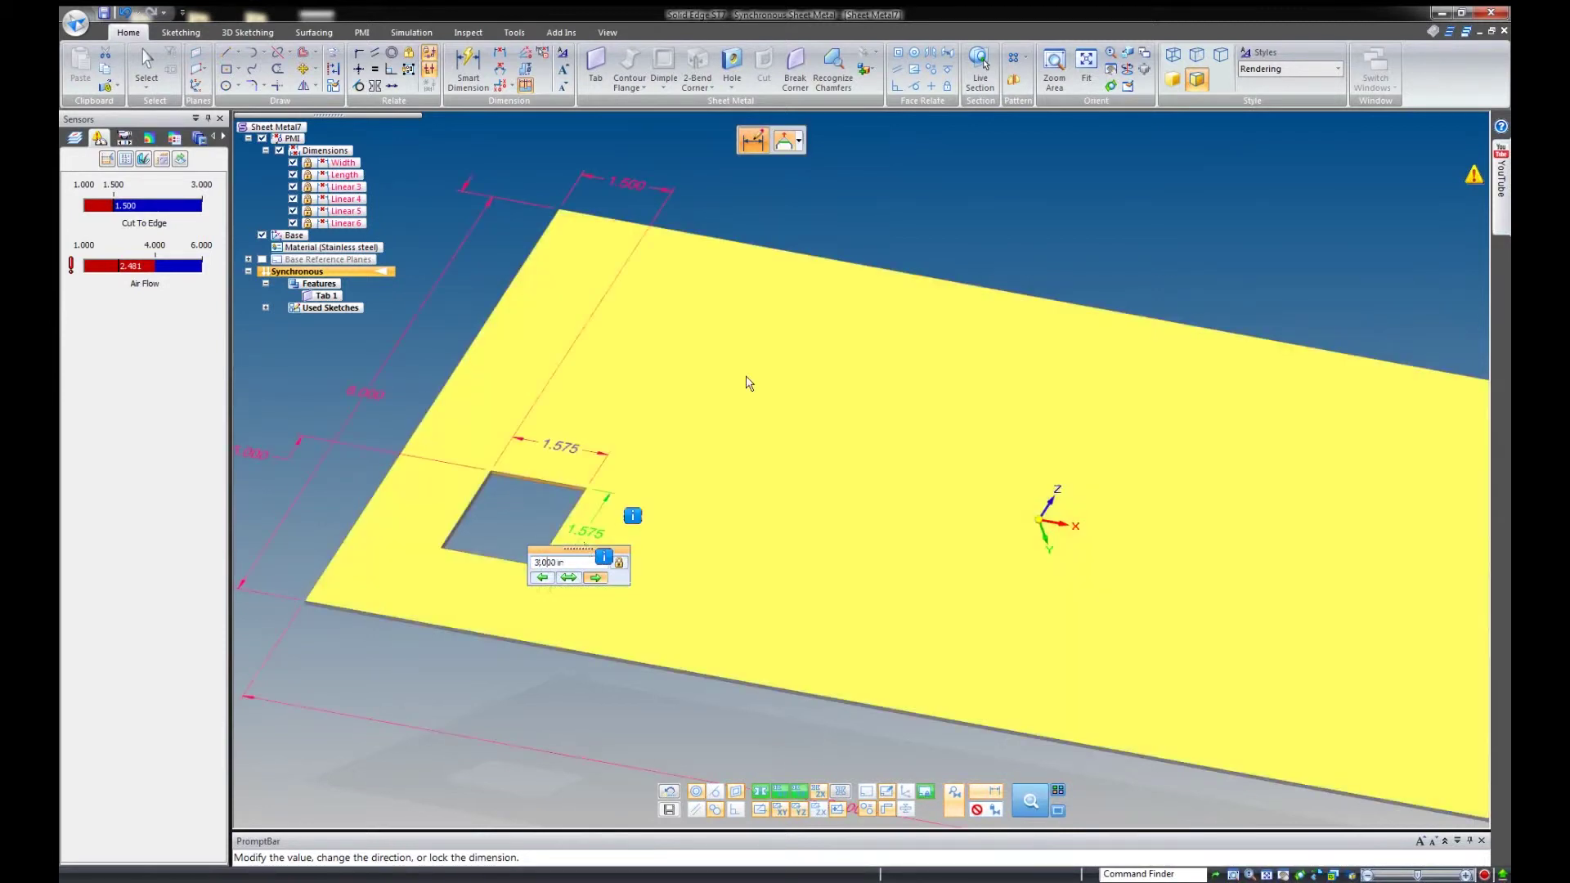
click(788, 336)
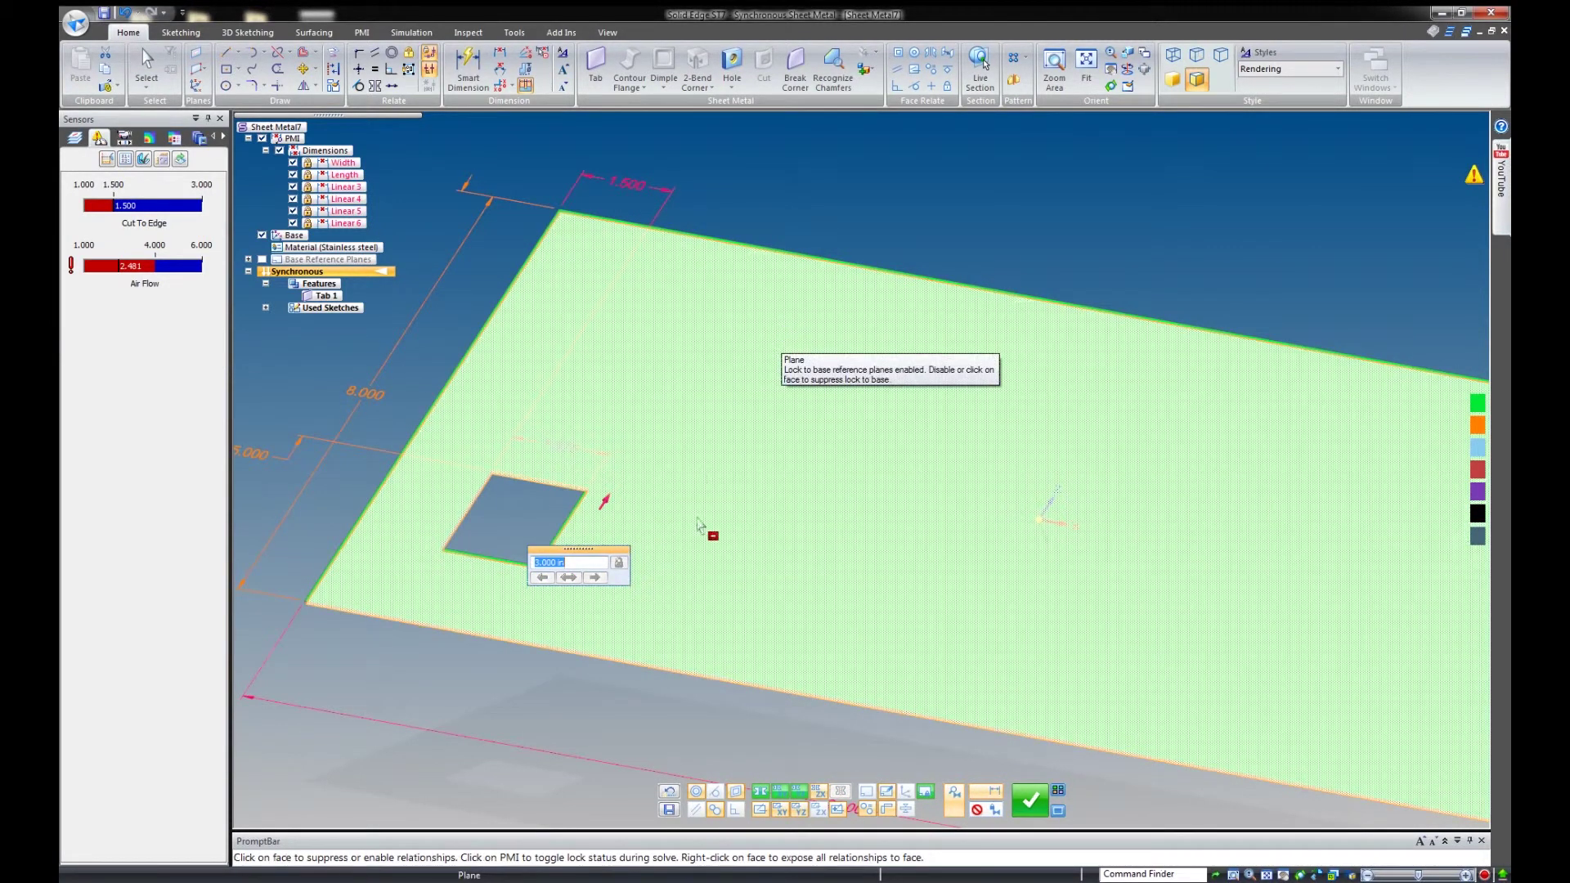
text(4)
key(Return)
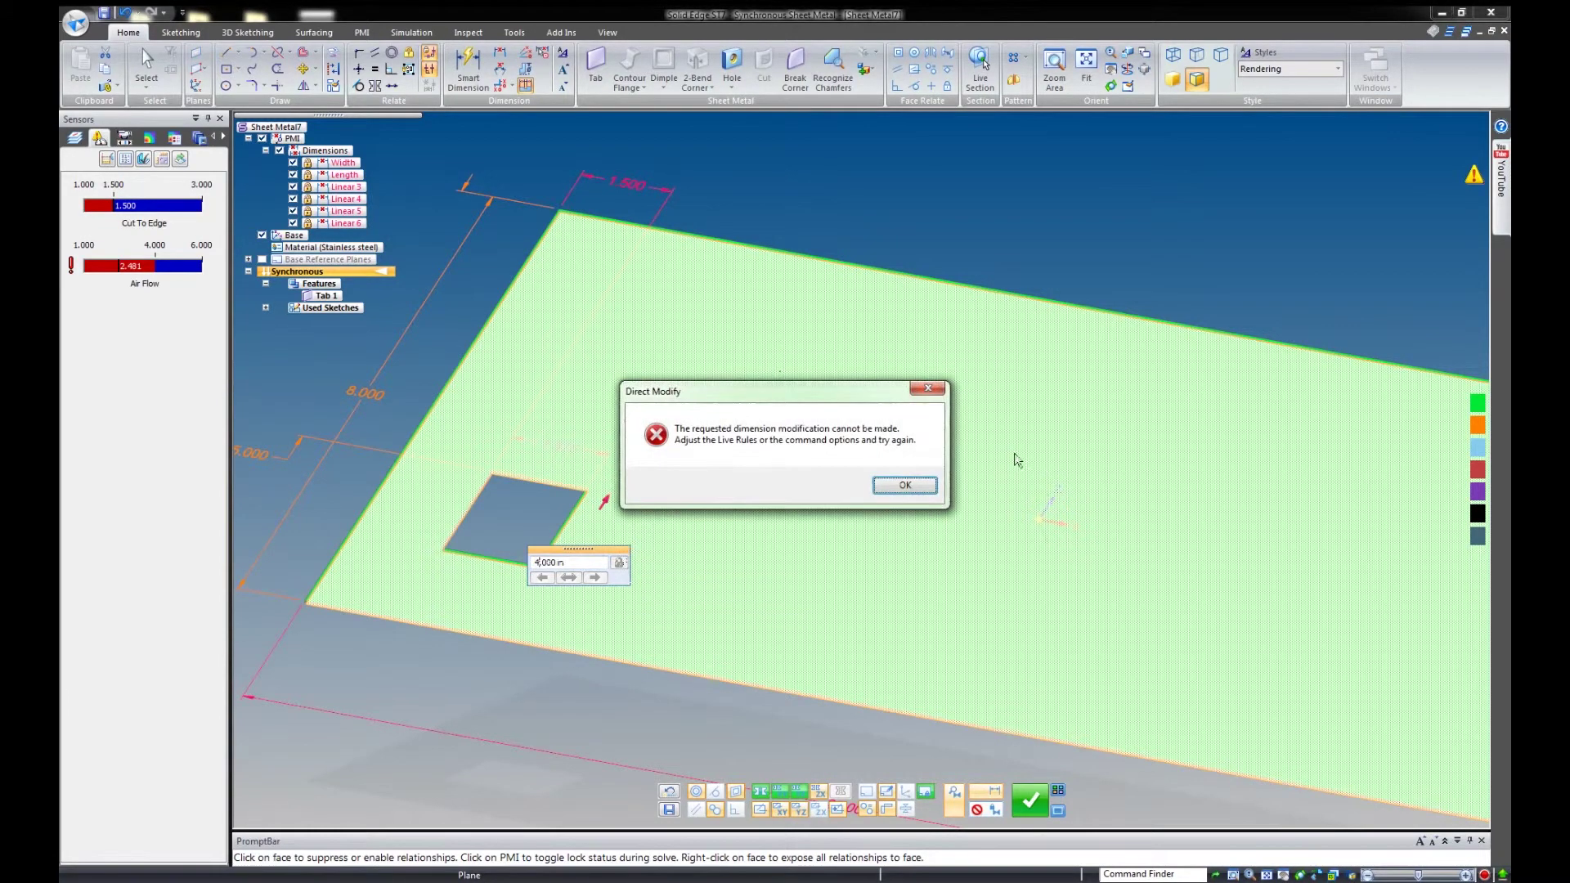
click(914, 483)
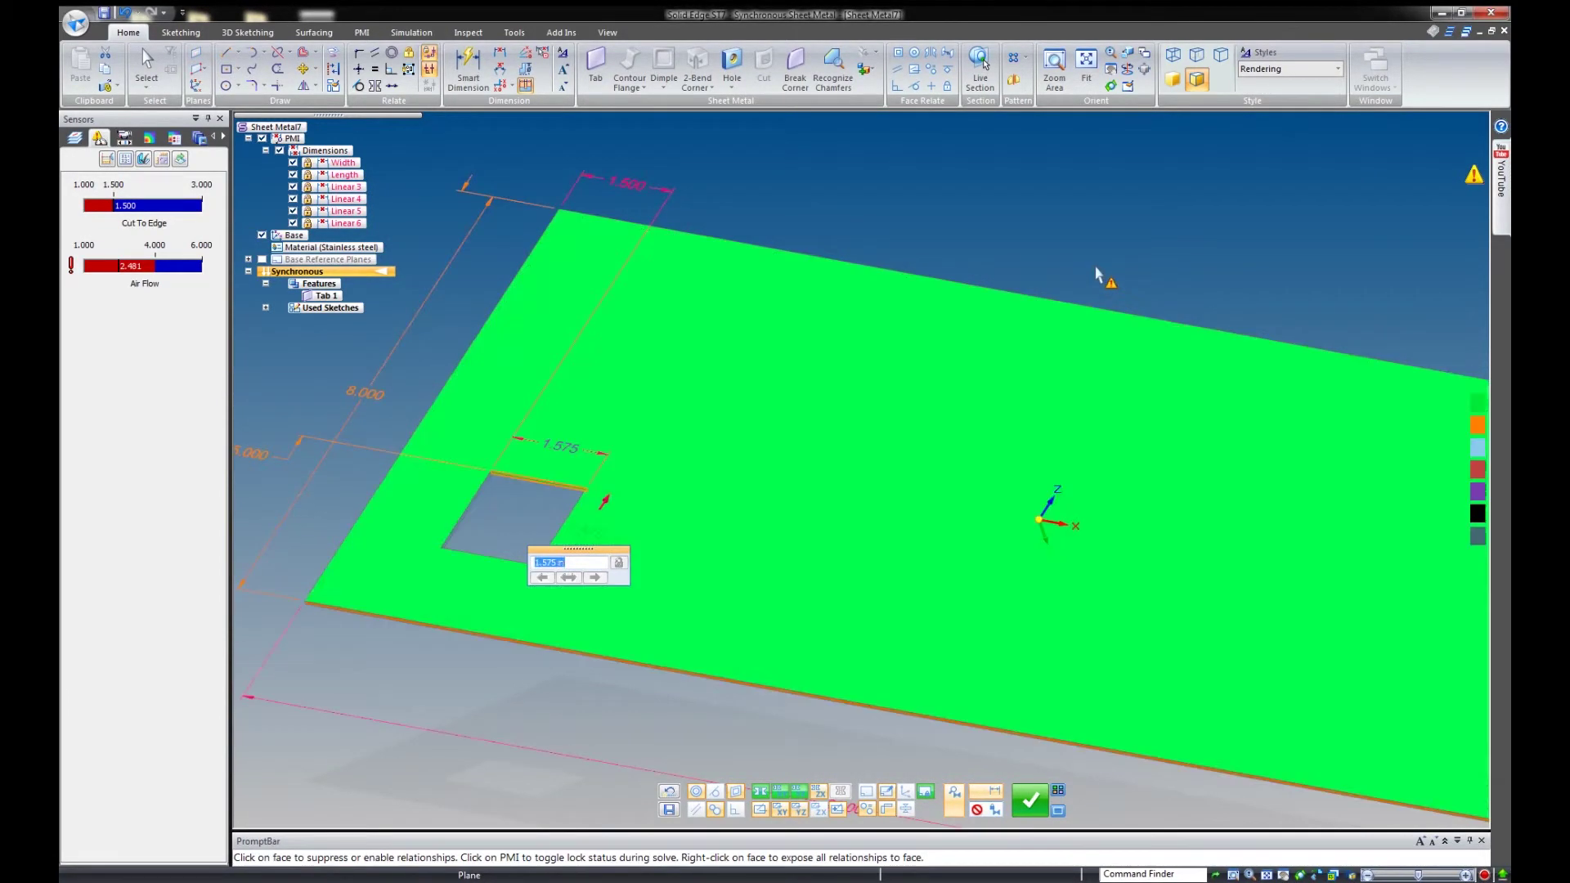
key(Escape)
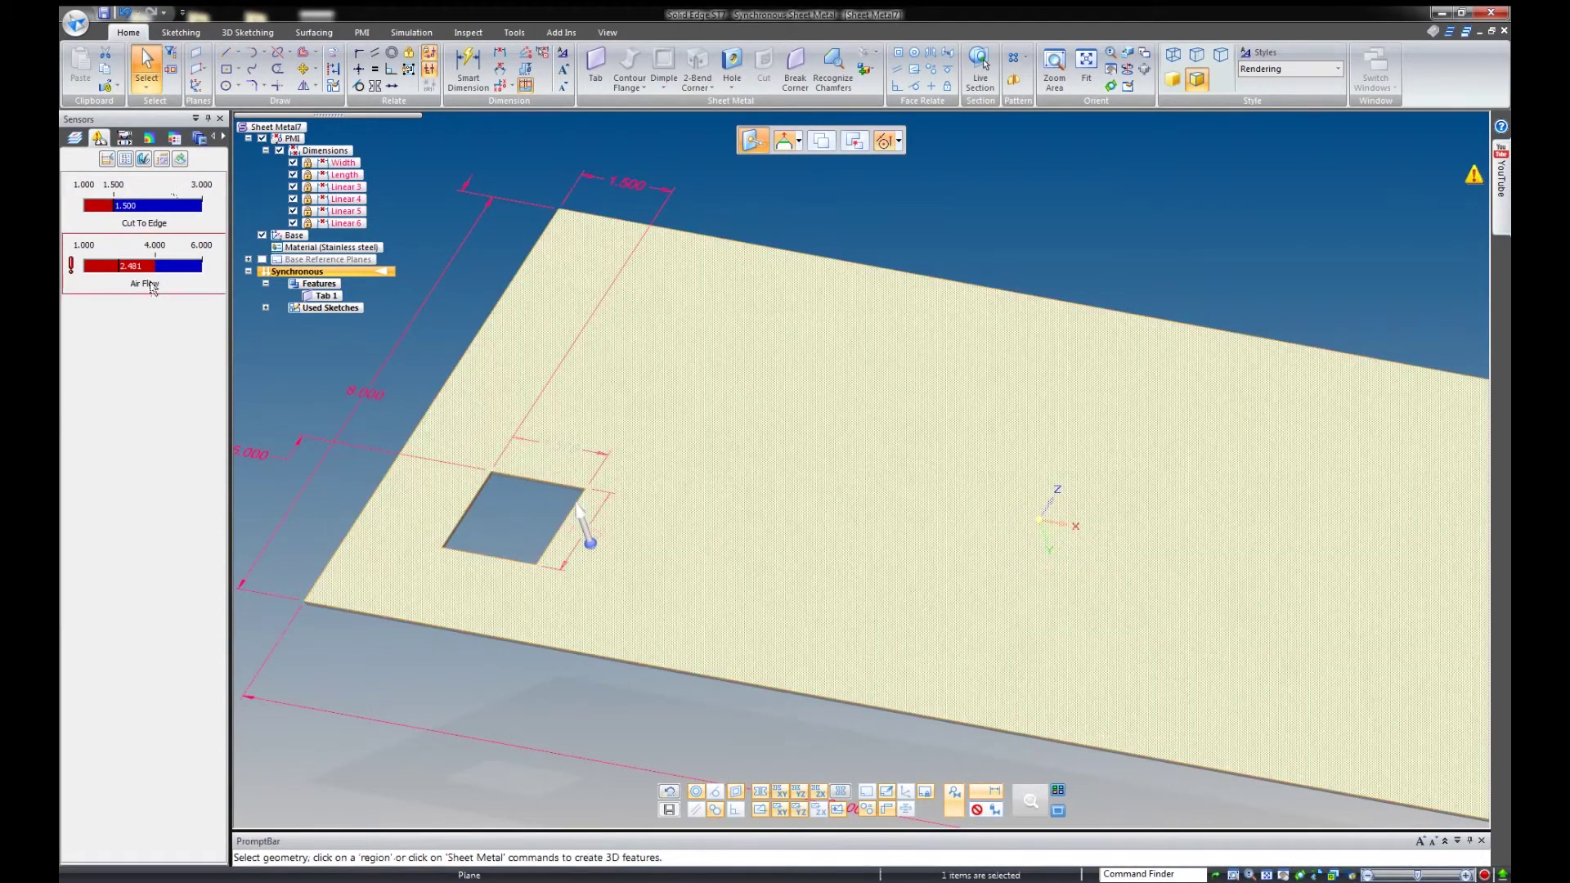
Change the Air Flow sensor's operator to Greater than, keeping the 4 in² threshold.
double_click(150, 286)
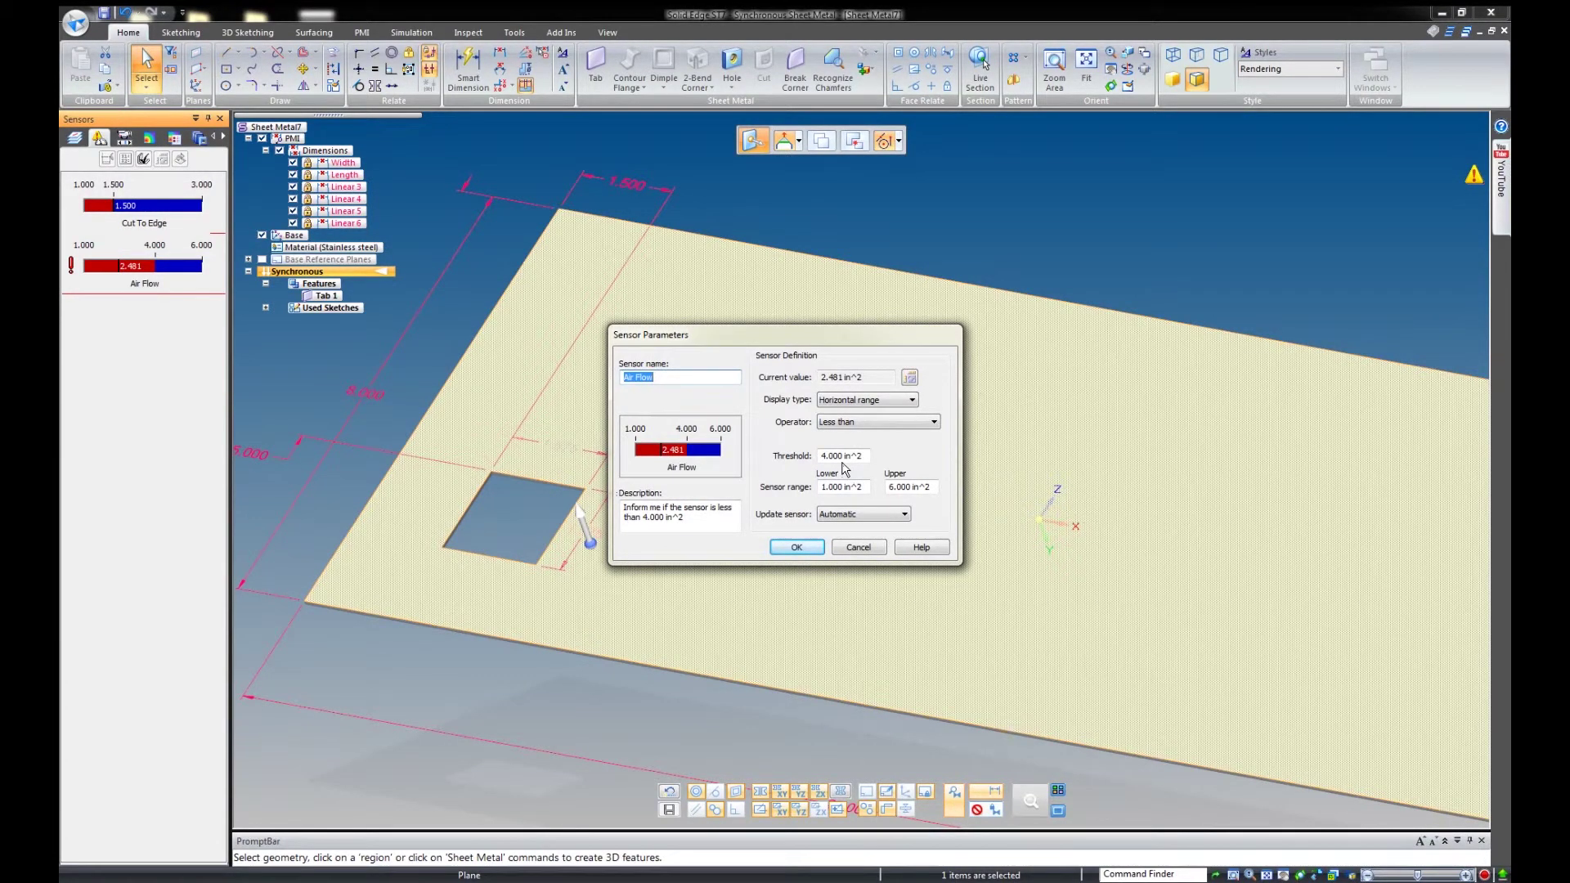
click(868, 424)
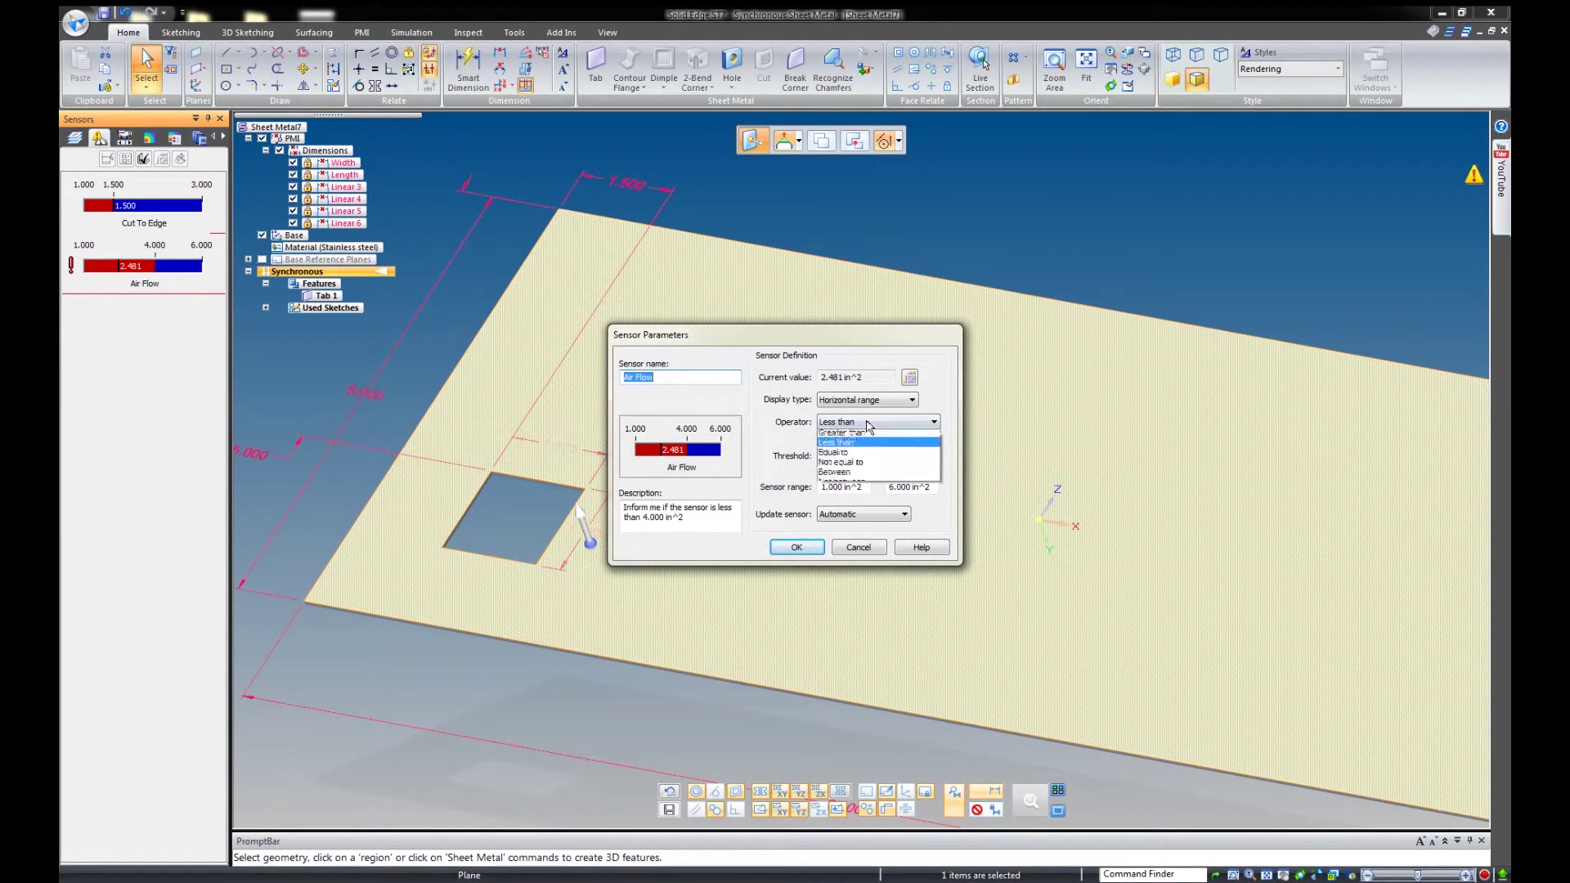
click(868, 466)
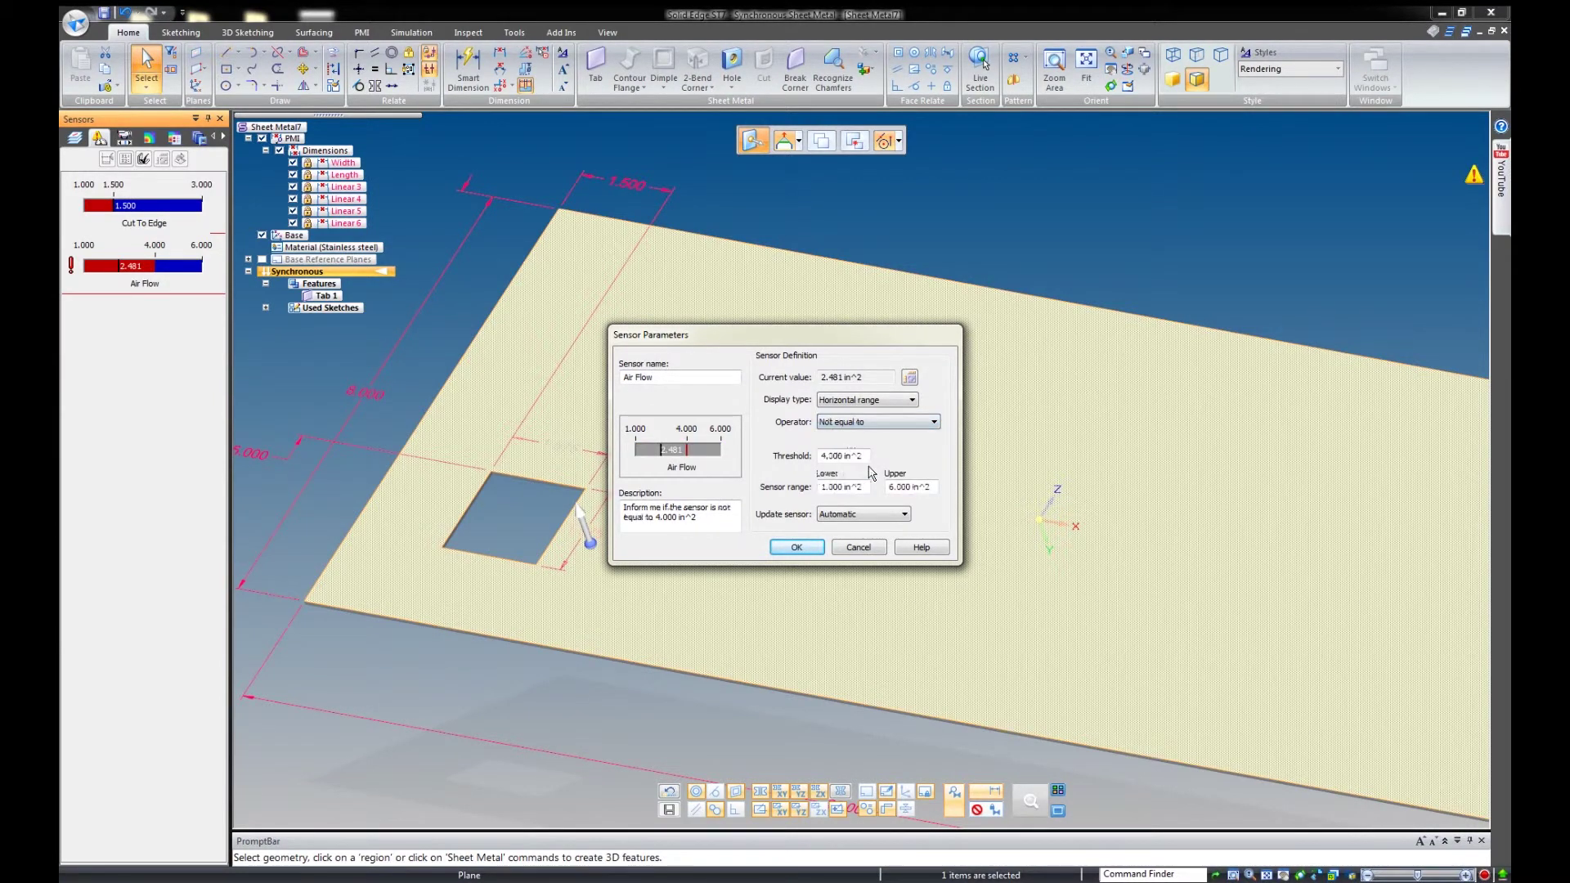
click(880, 424)
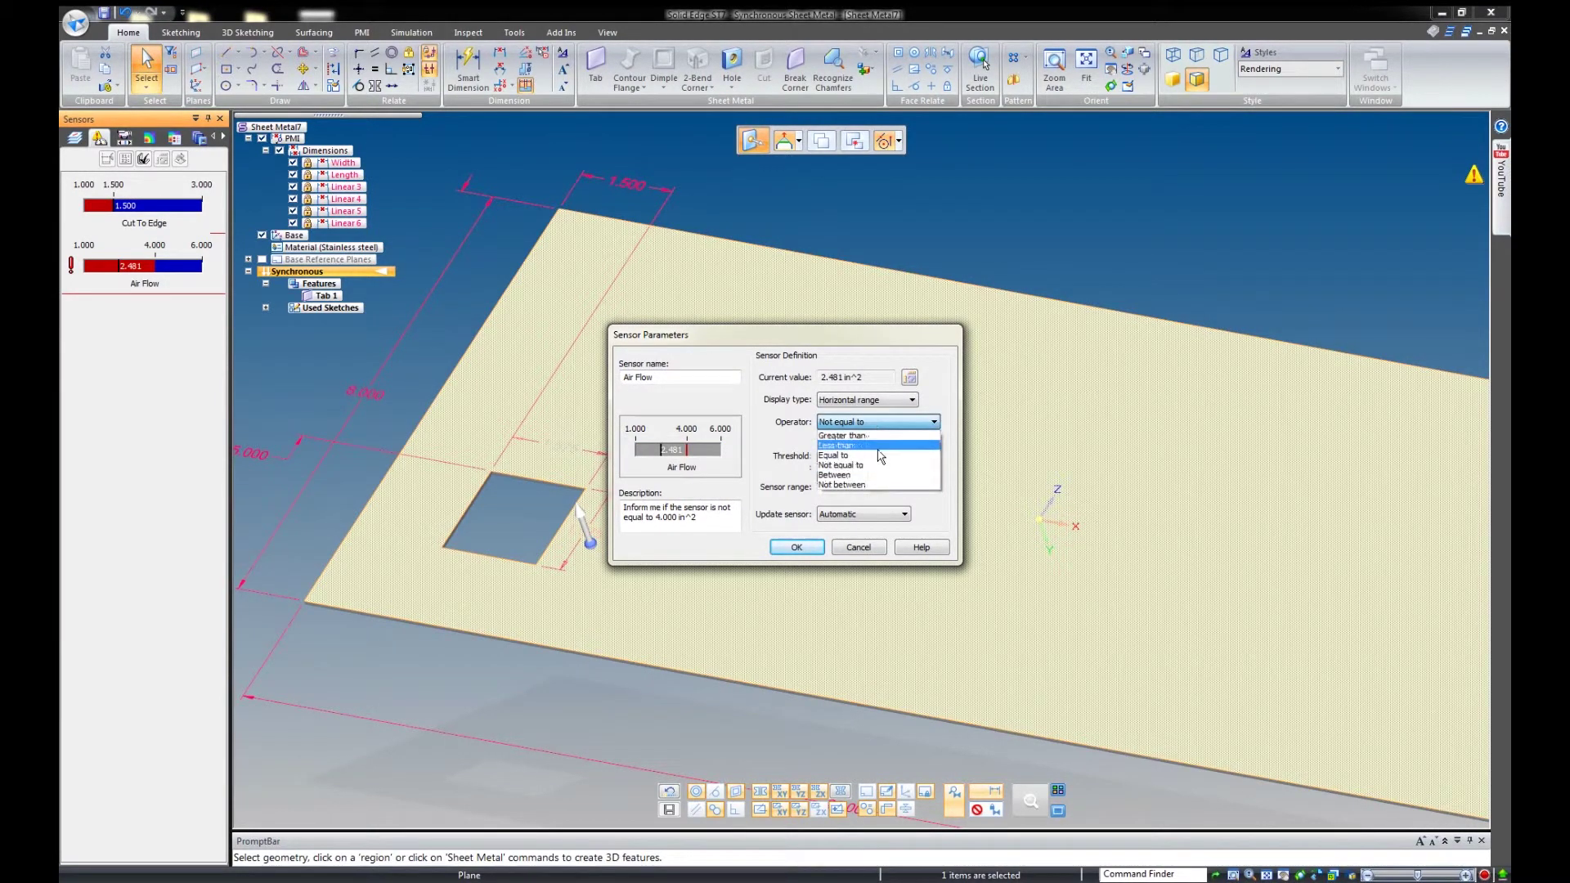
click(879, 437)
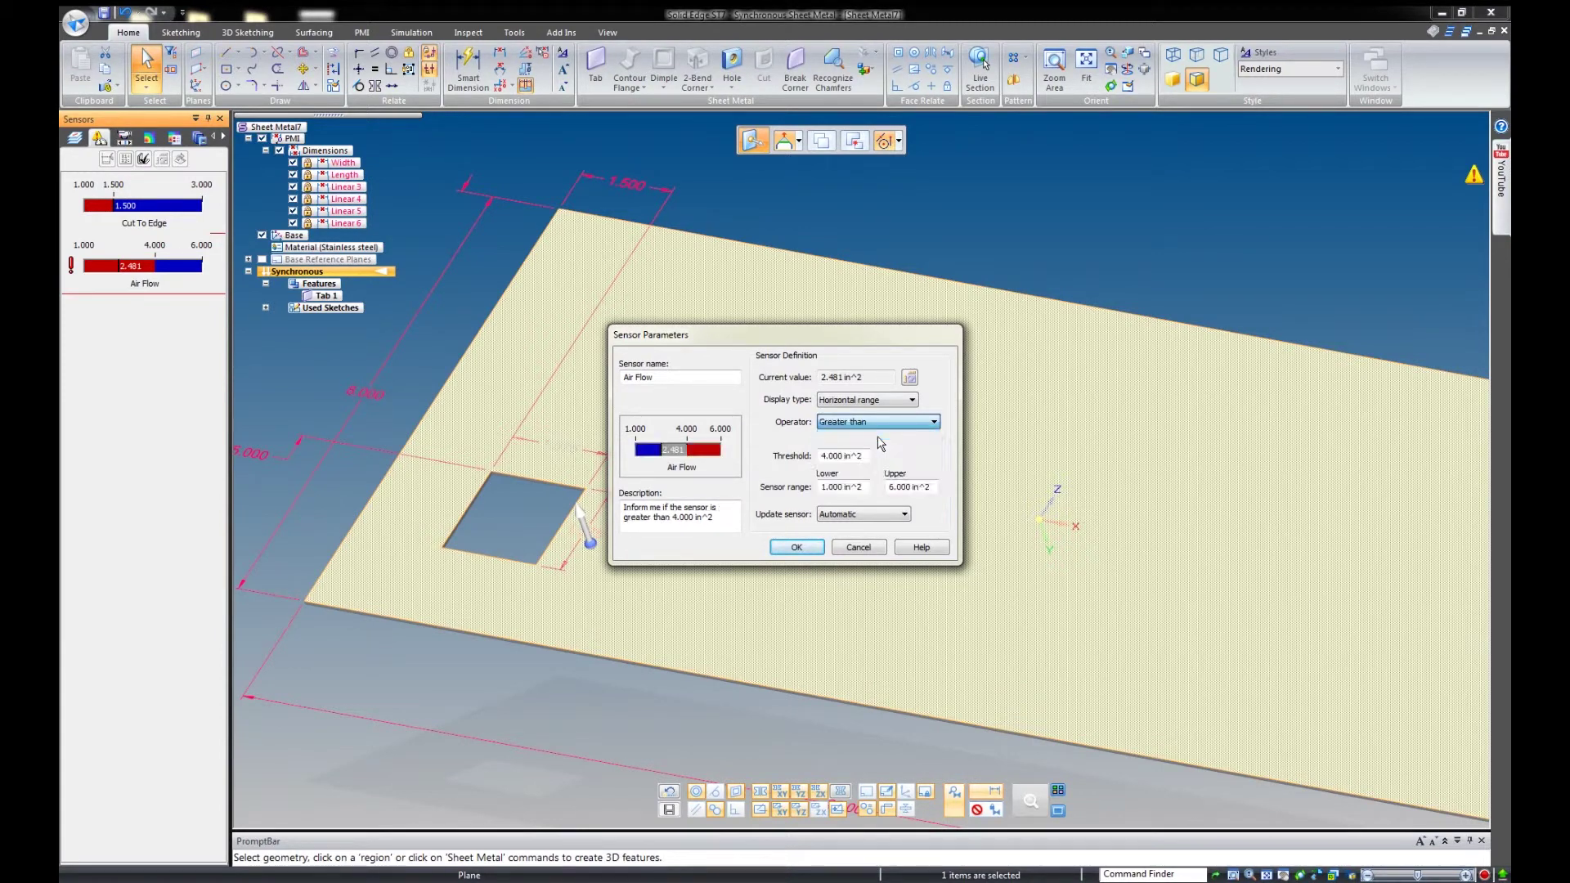
click(797, 547)
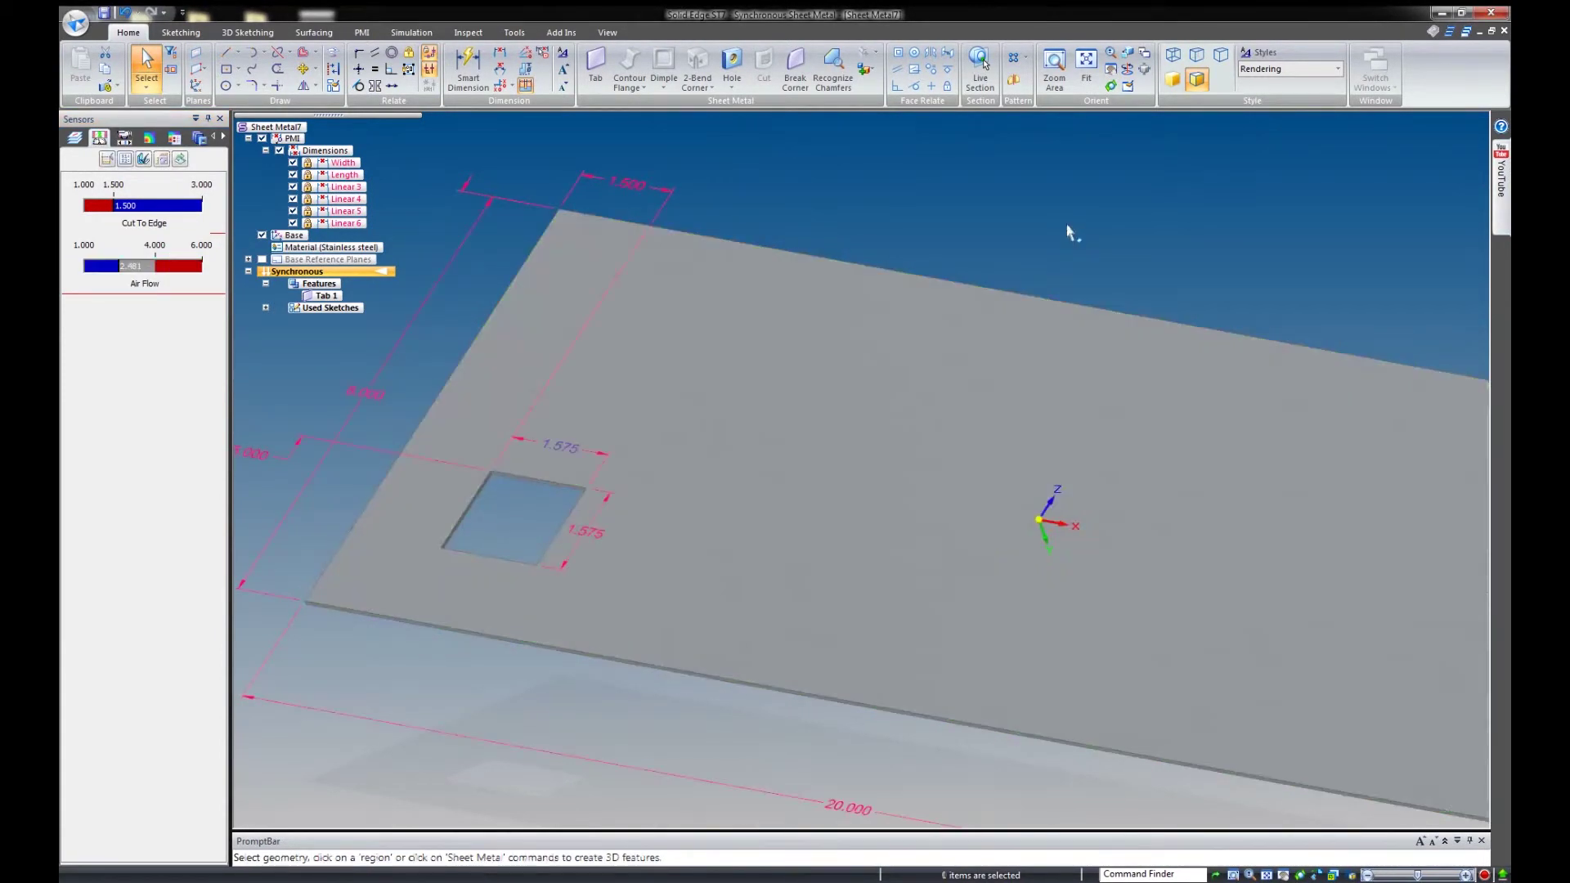
Try to reduce the cutout's driving 1.575 in dimension to 1 in and abandon the edit.
right_click(1067, 223)
click(1021, 193)
click(585, 535)
click(584, 533)
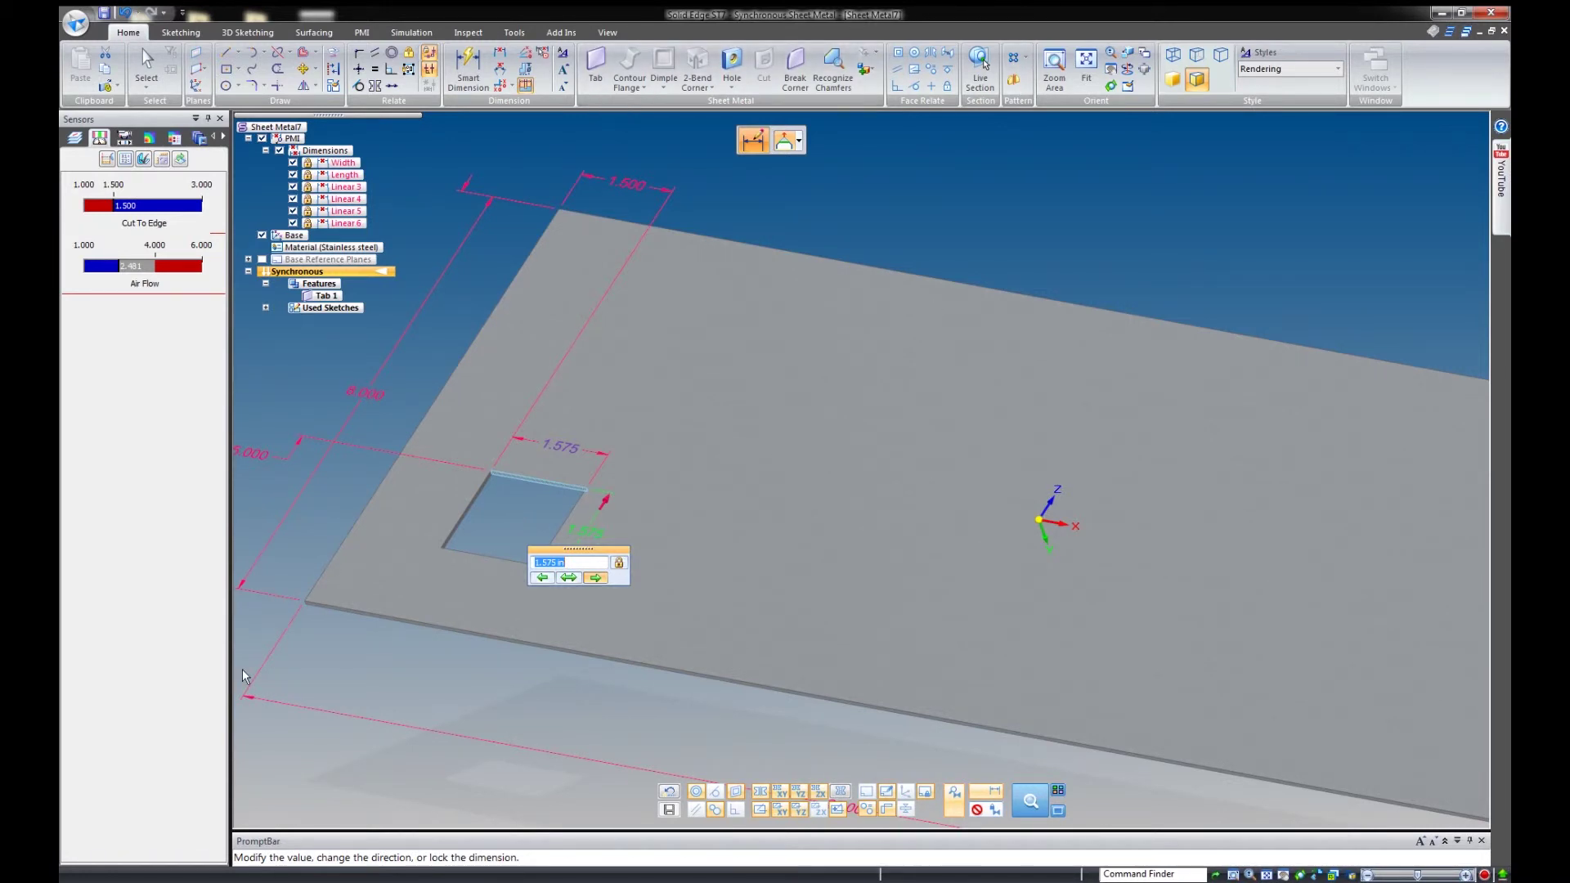
text(1)
key(Return)
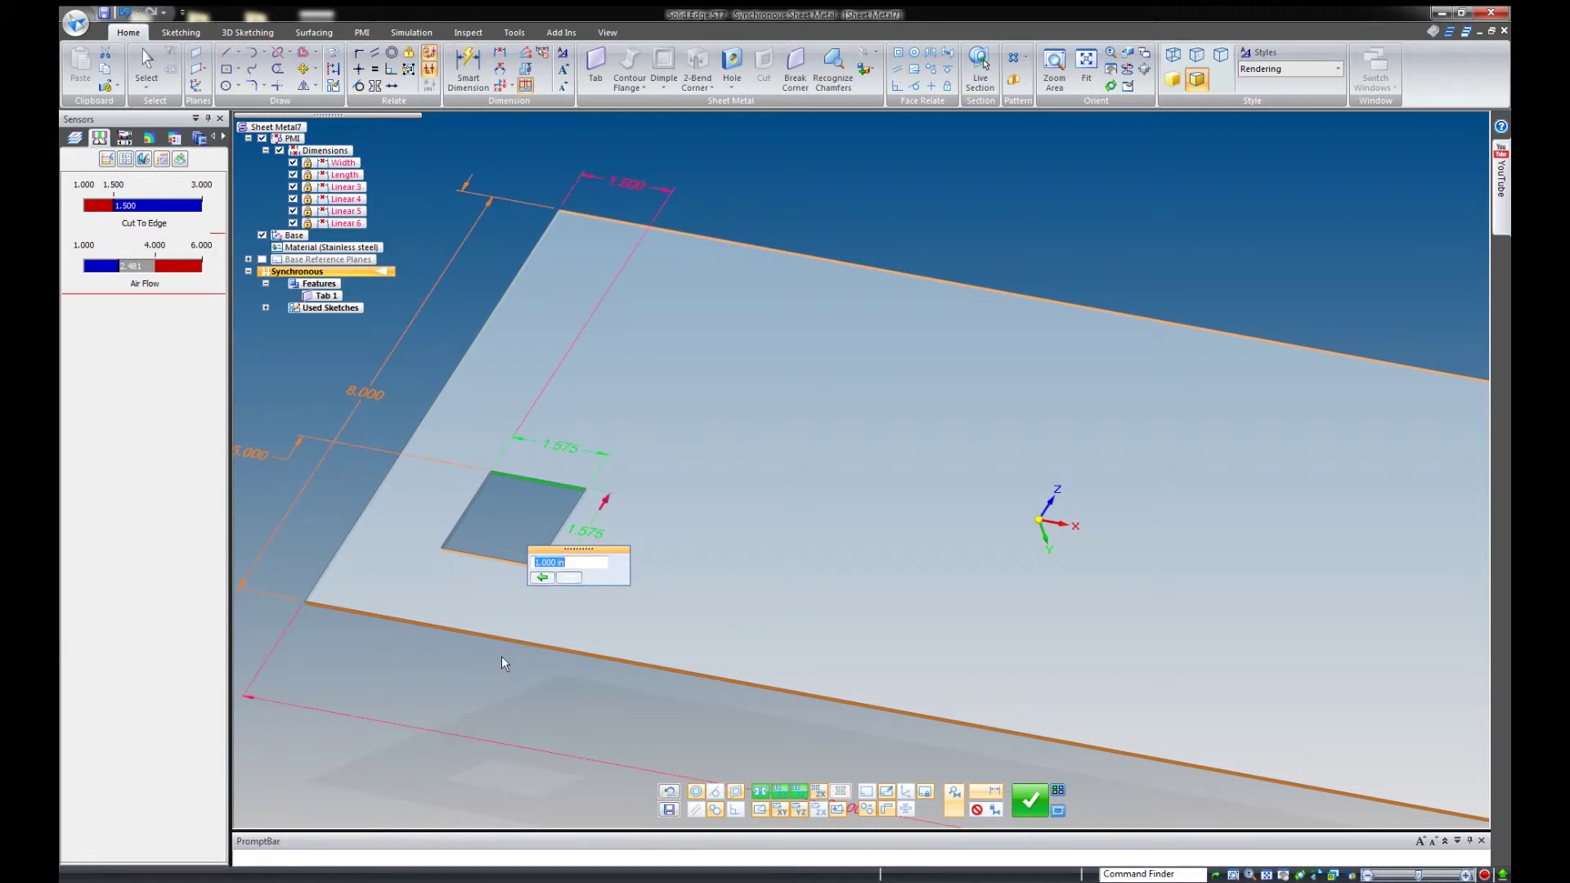
key(Escape)
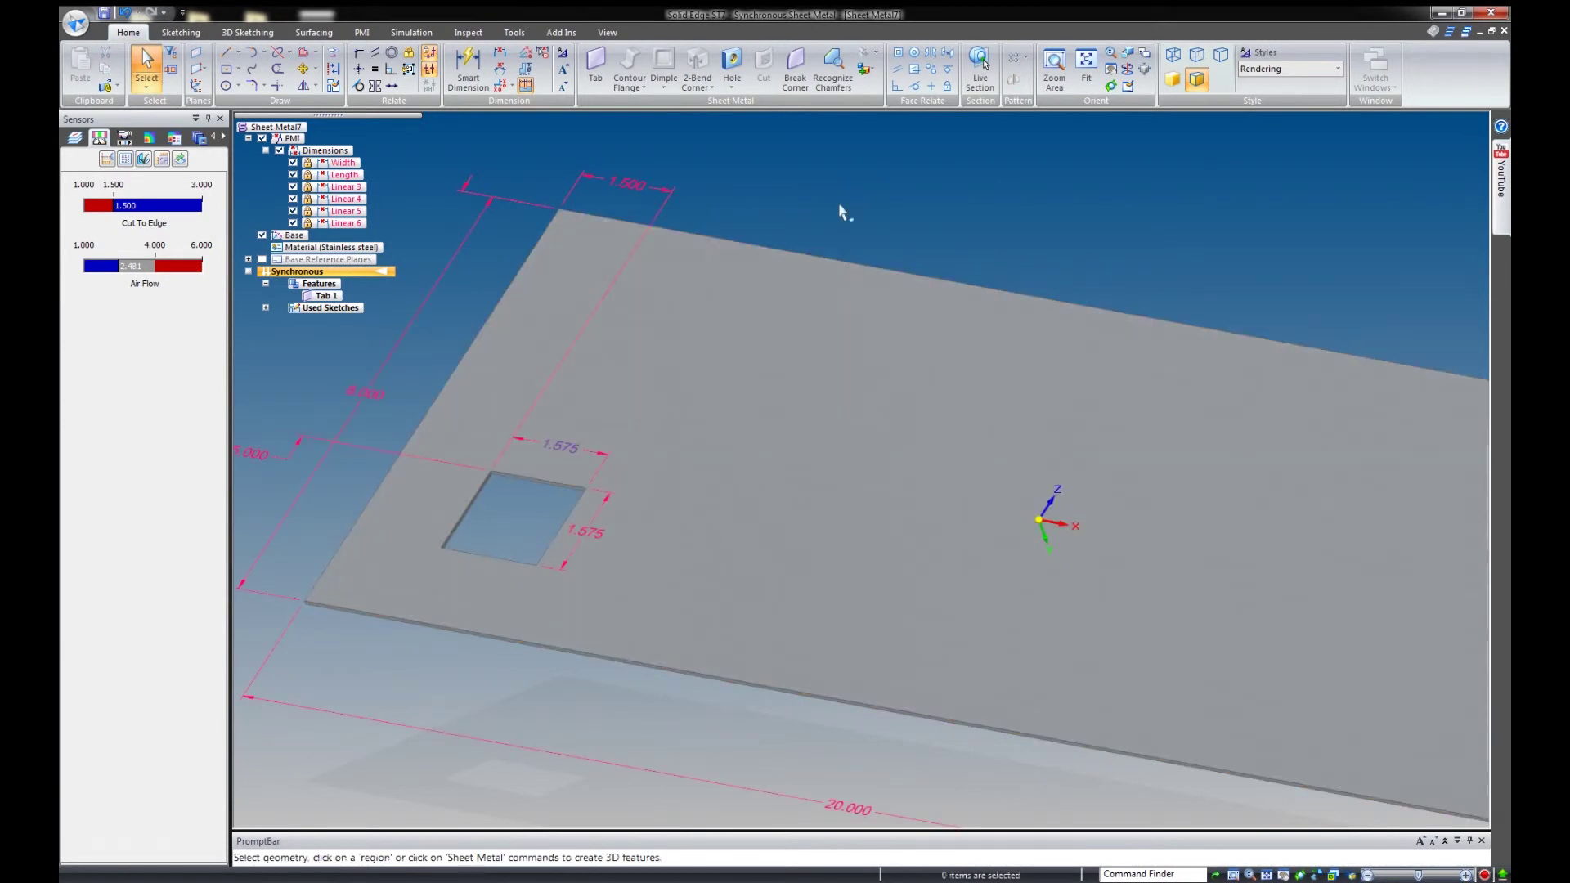
Examine the definition fields and operator choices for a new variable sensor, and cancel the sensor.
shift+middle_drag(841, 210, 820, 196)
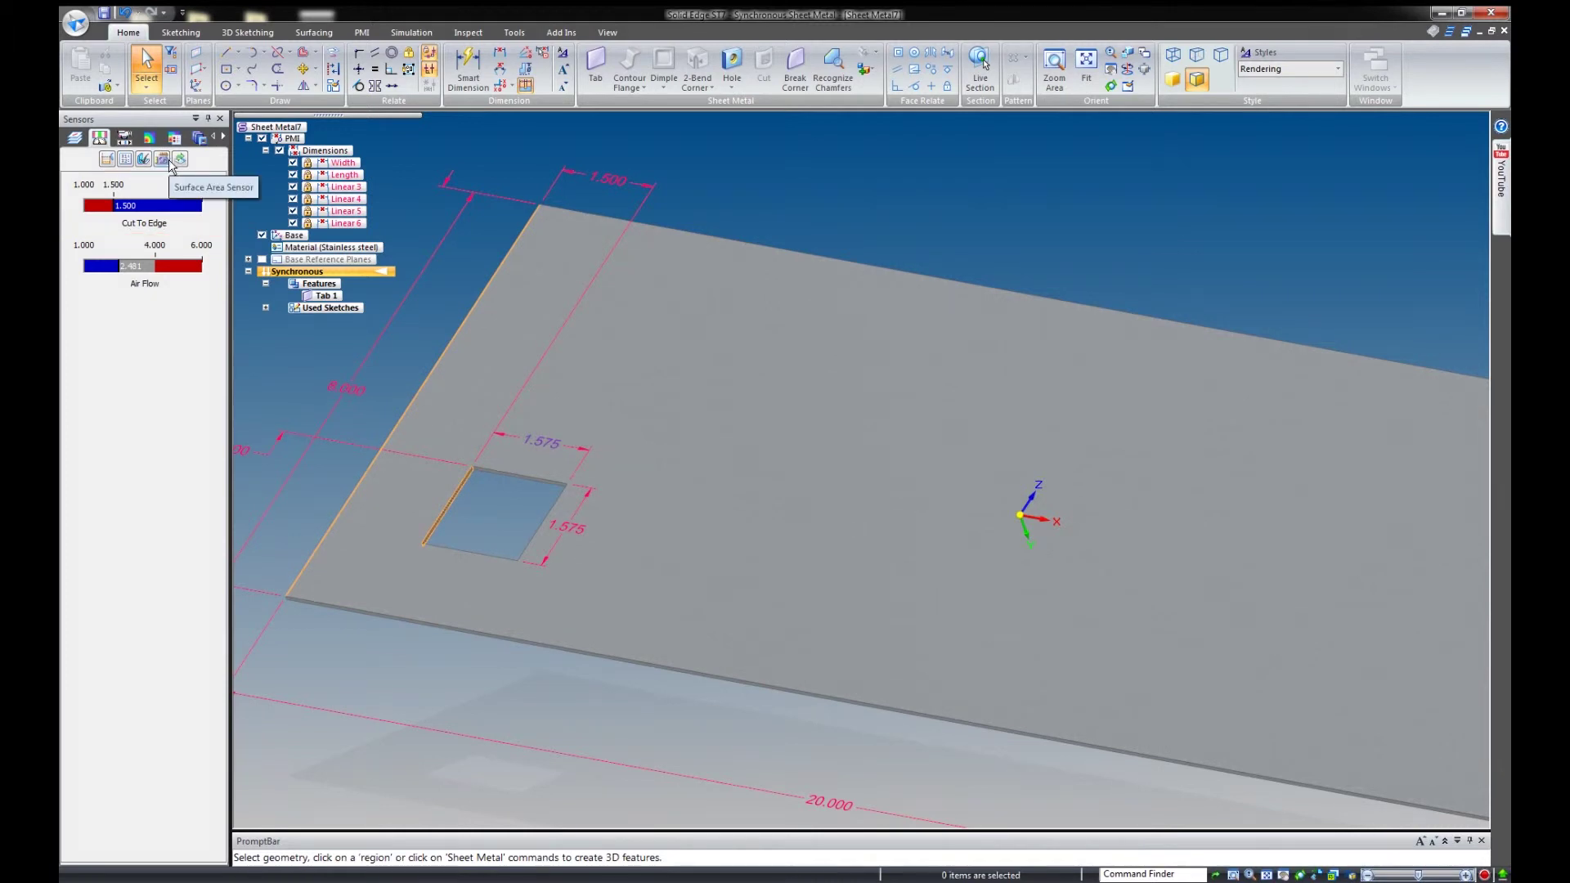
click(125, 159)
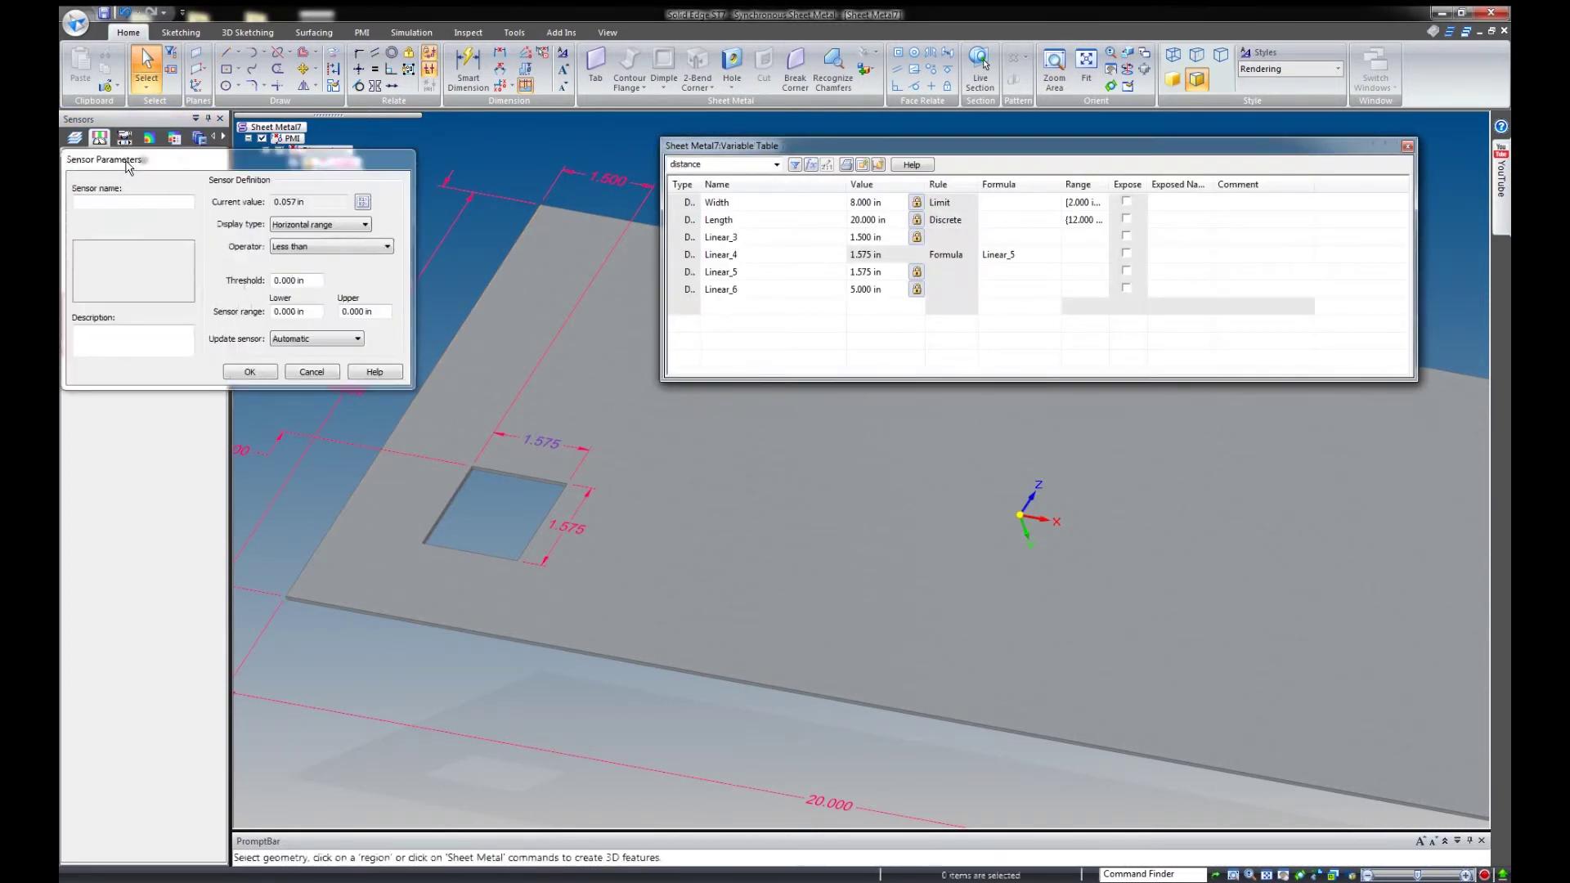
drag(190, 166, 859, 493)
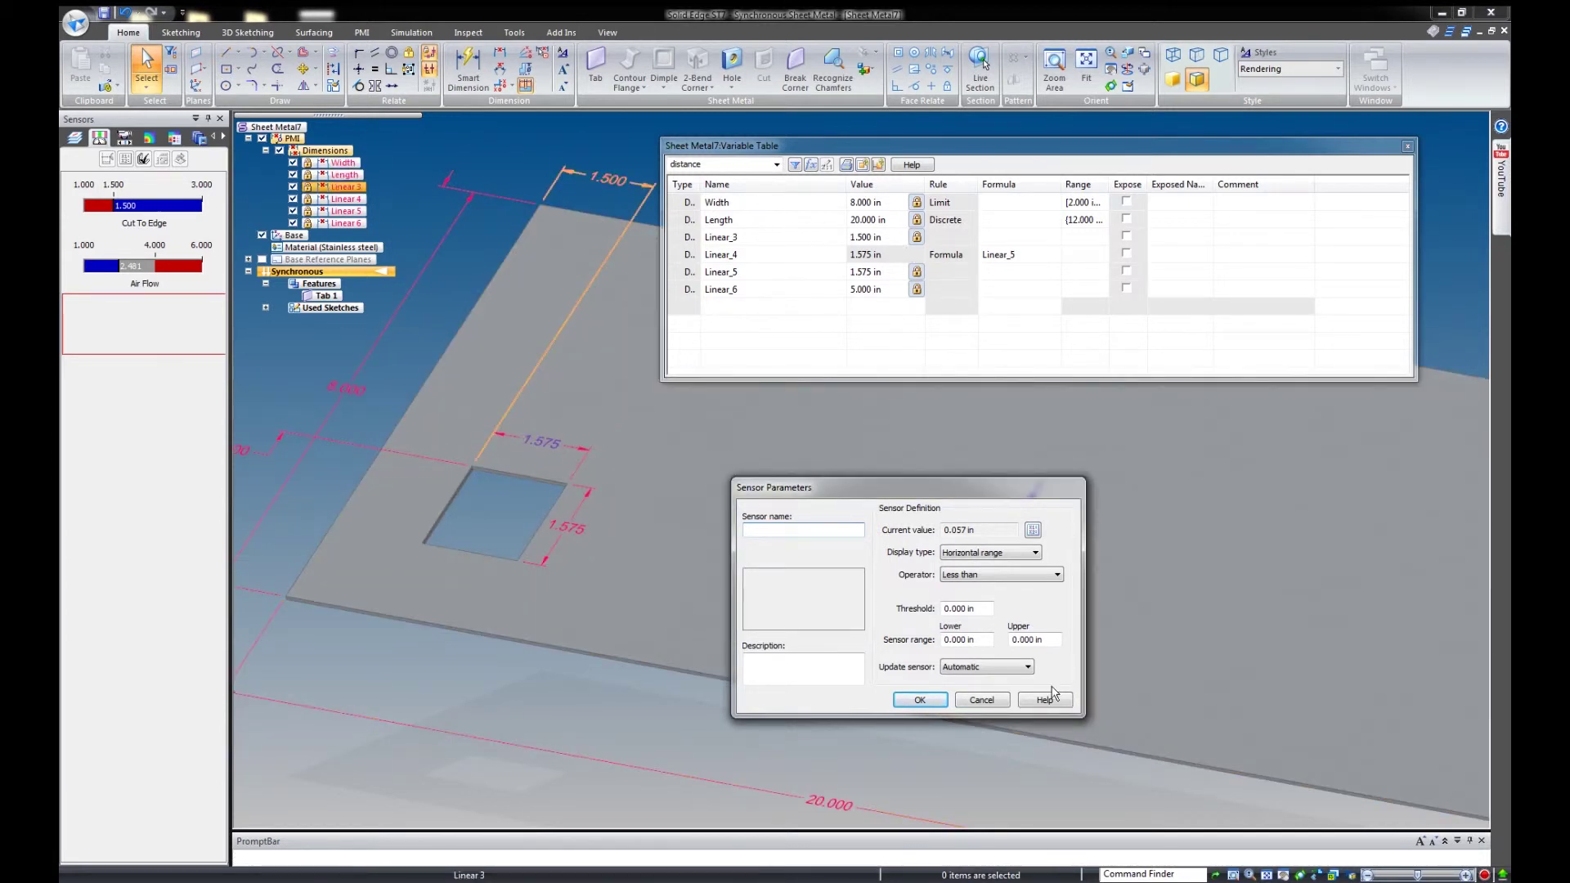
click(981, 576)
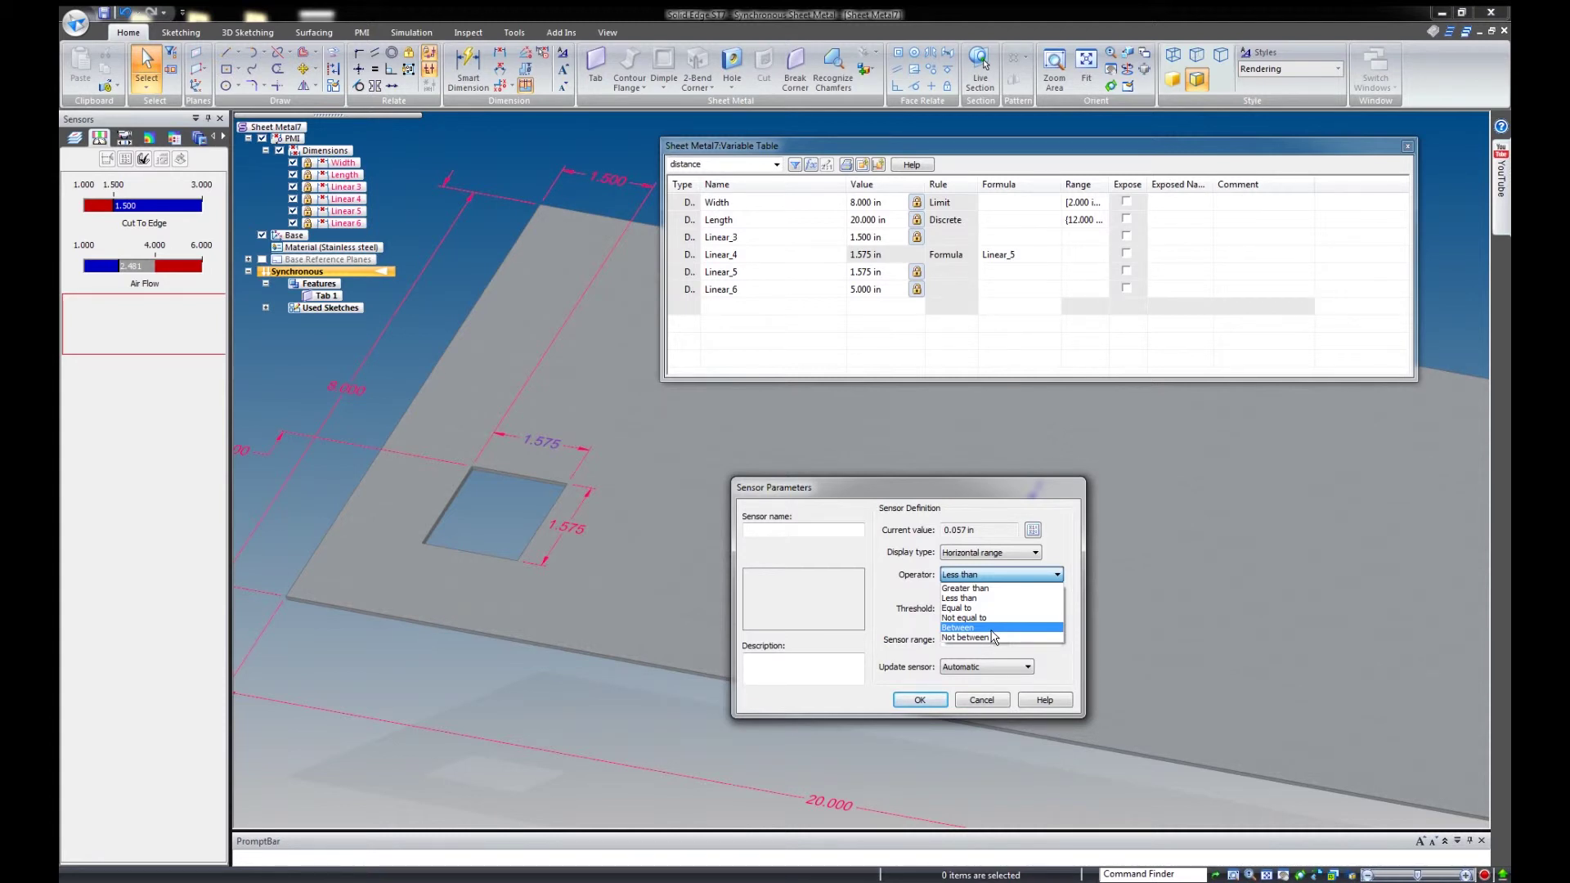
click(877, 528)
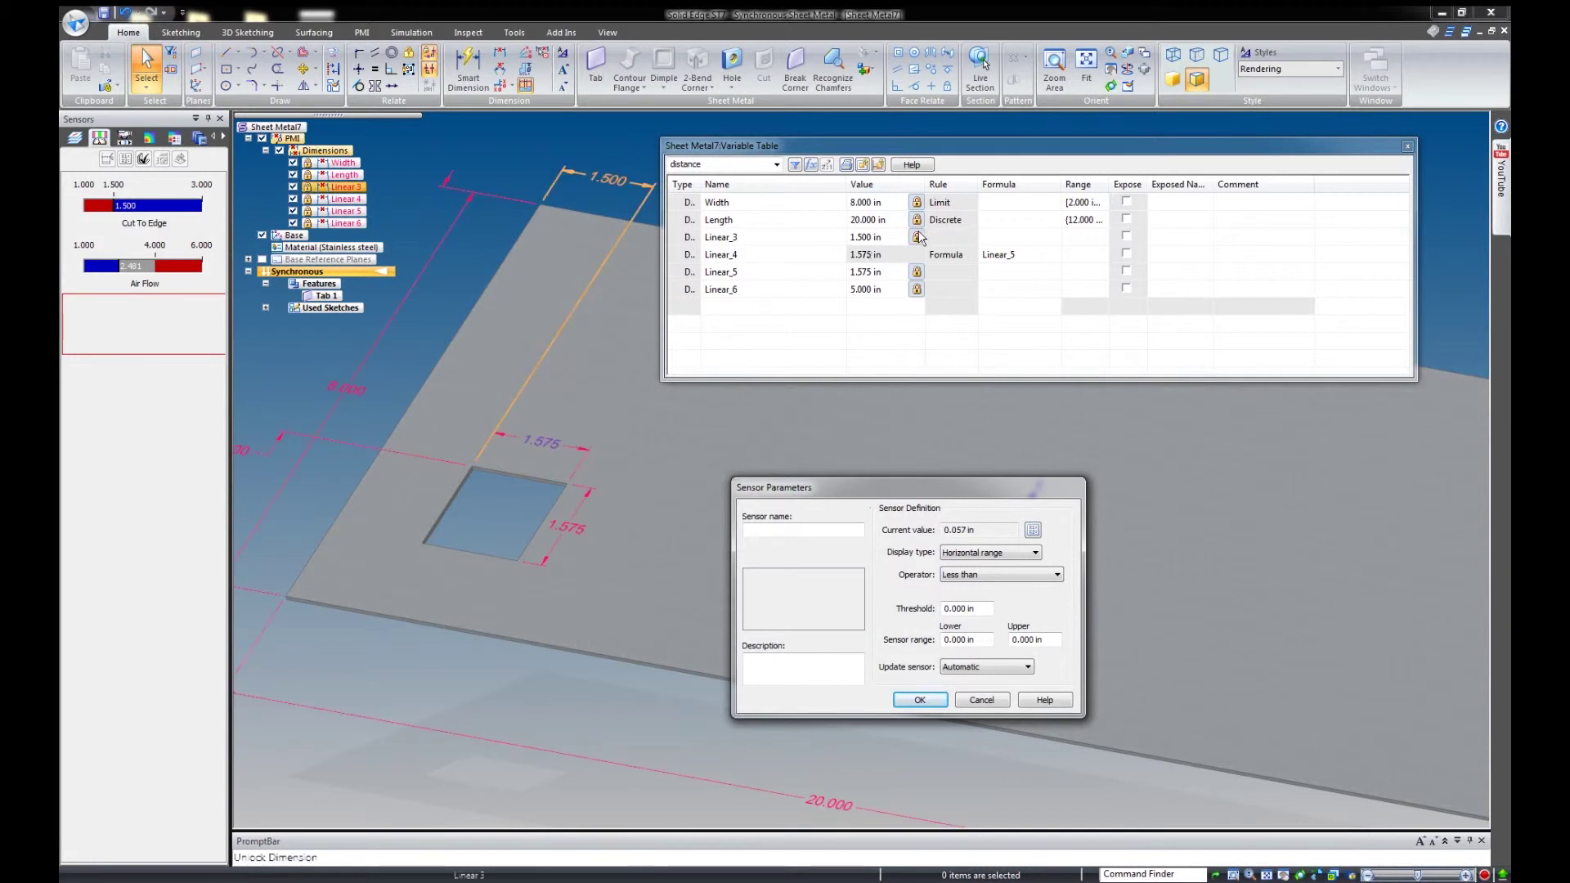
click(982, 700)
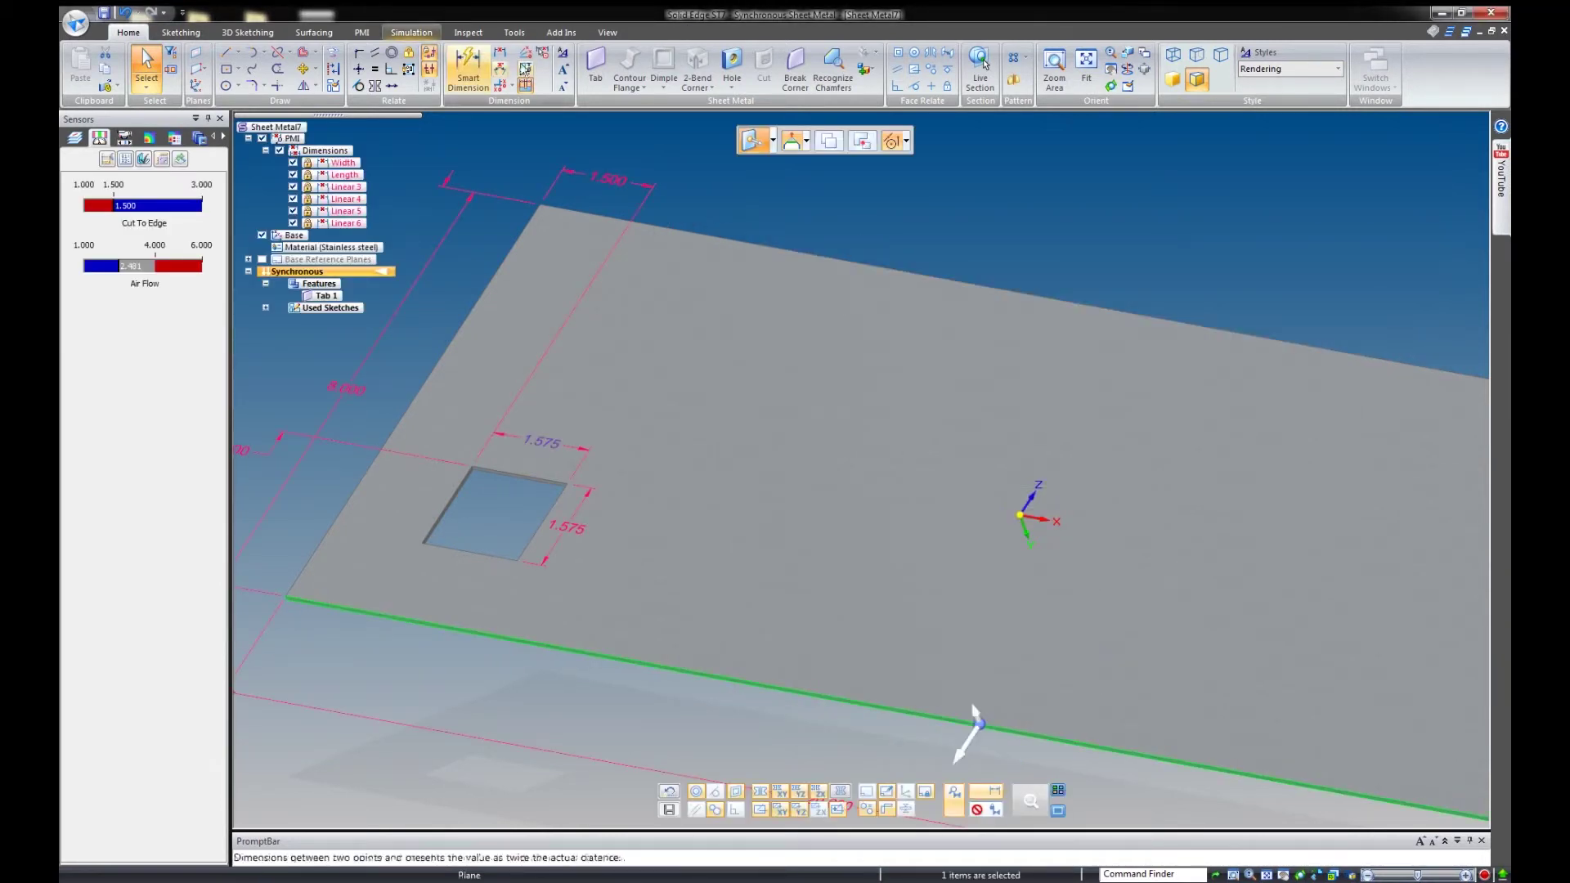
Examine the min/max limit options in the Variable Rule Editor for Linear_4, cancel the rule and close the Variable Table.
click(514, 32)
click(335, 52)
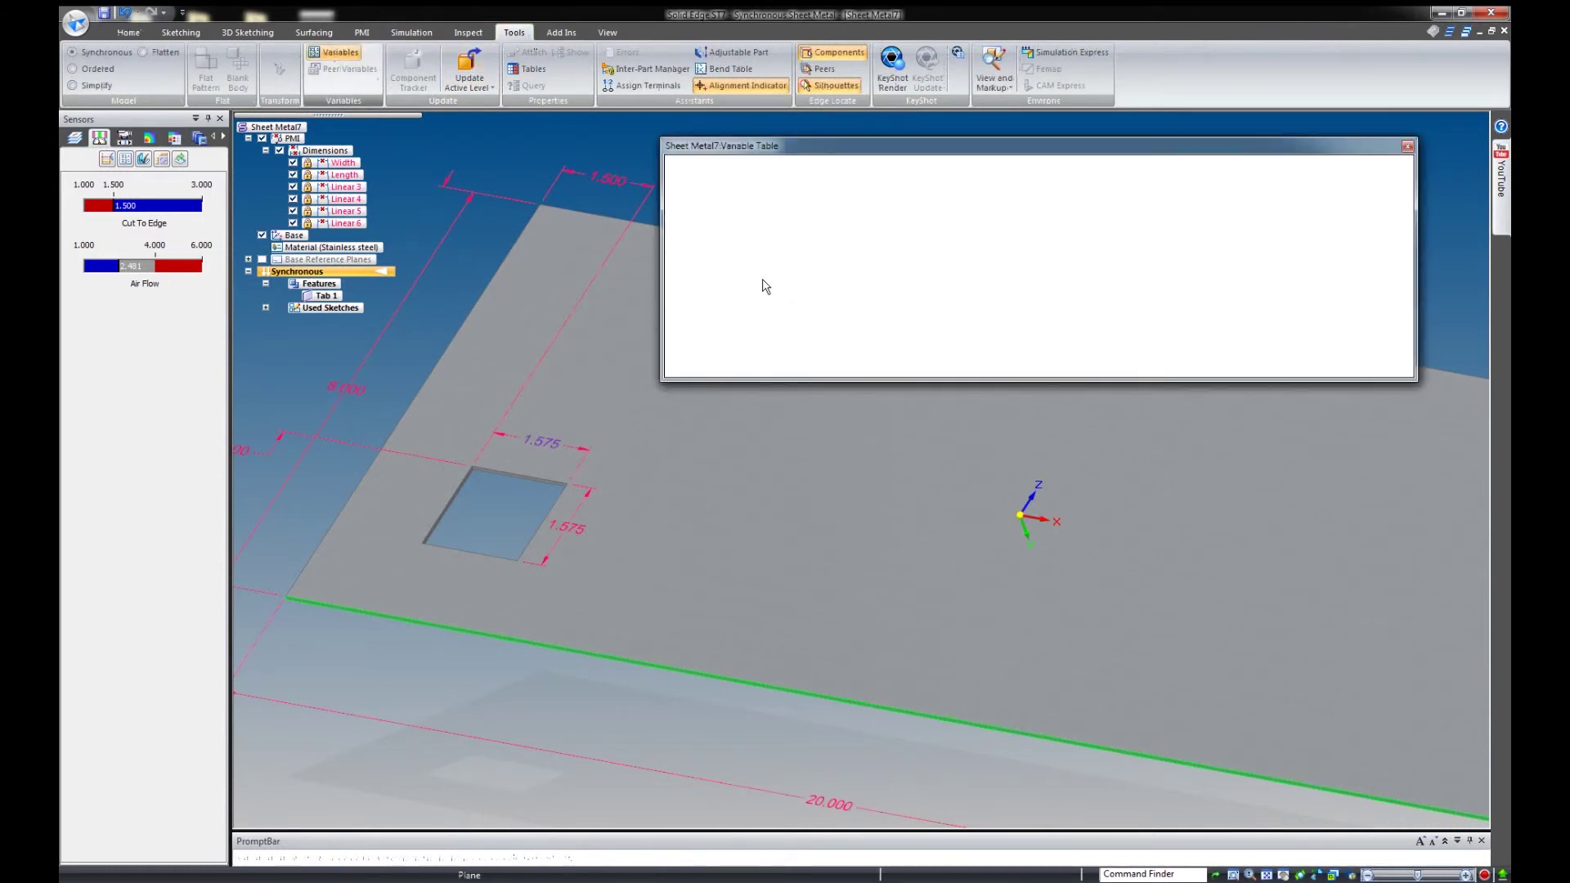
right_click(704, 255)
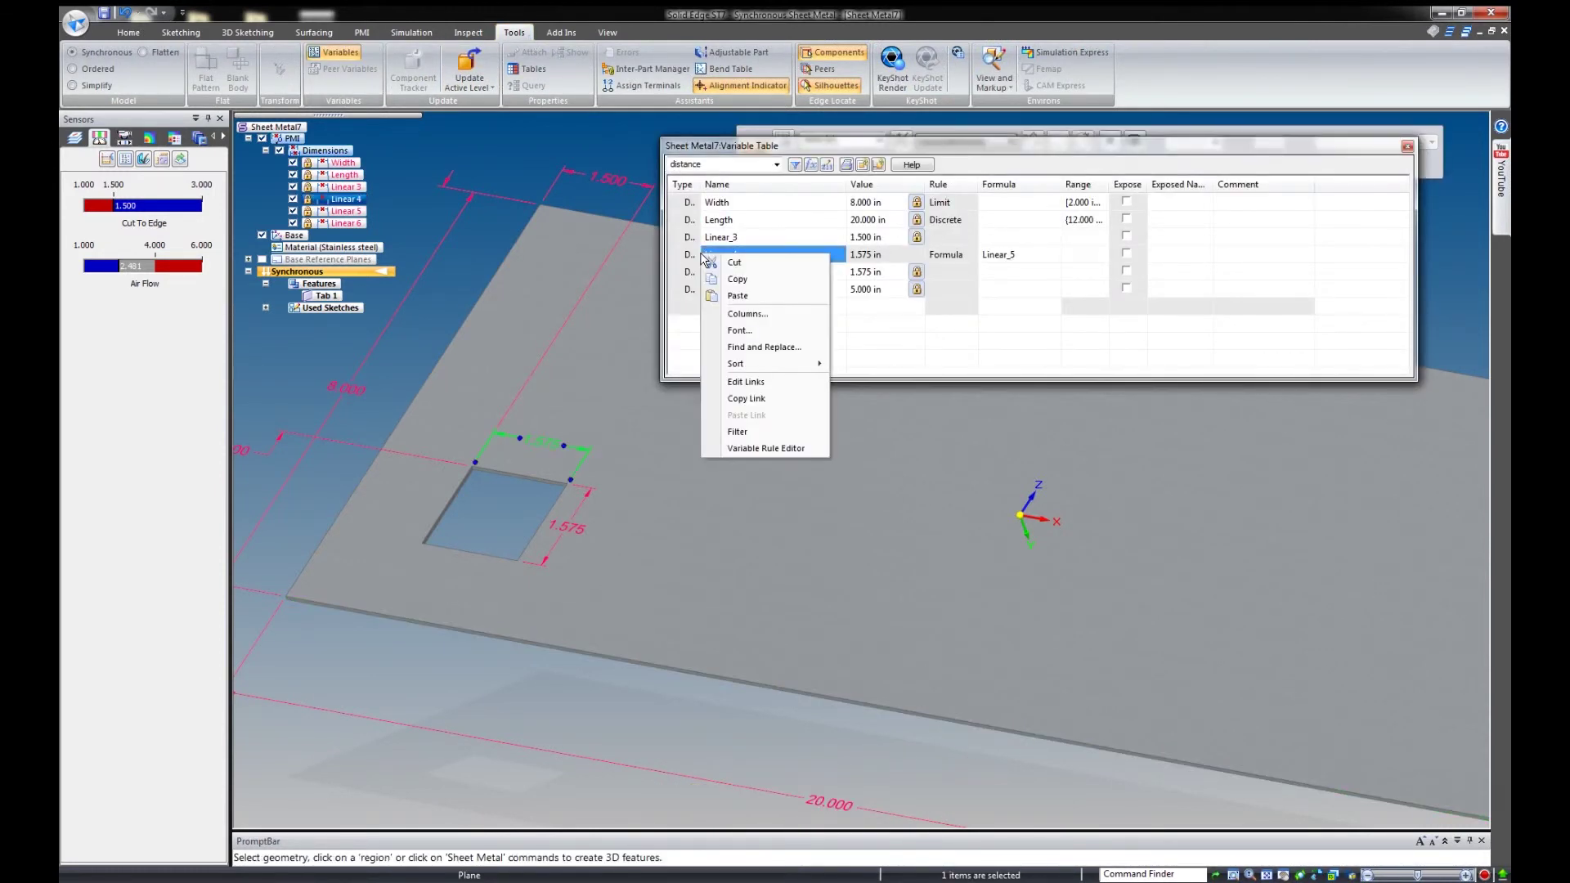
click(761, 448)
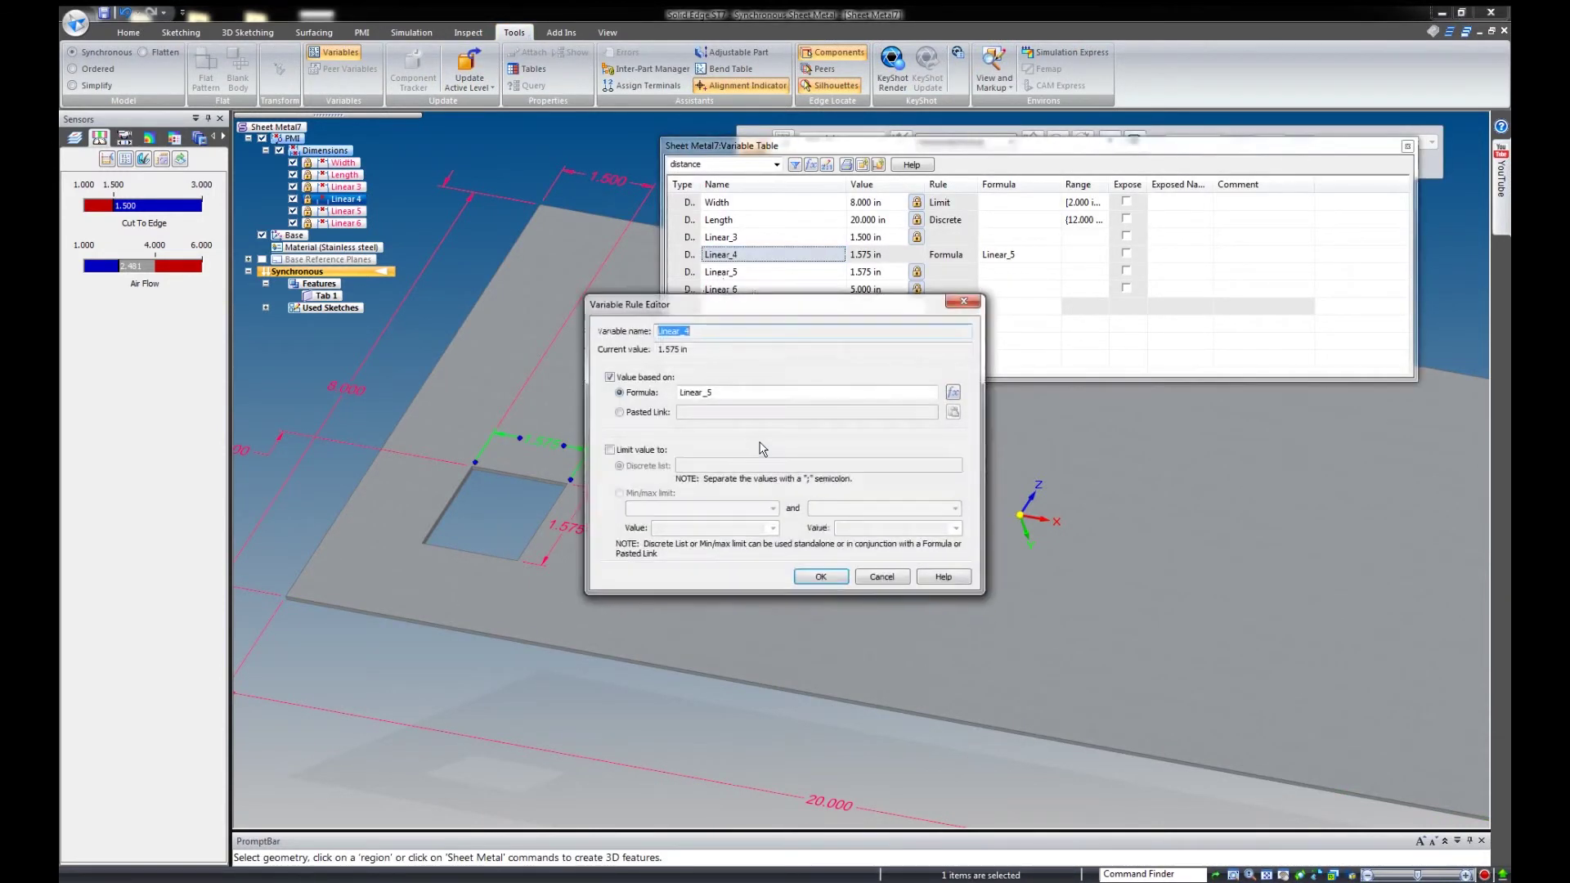
click(645, 451)
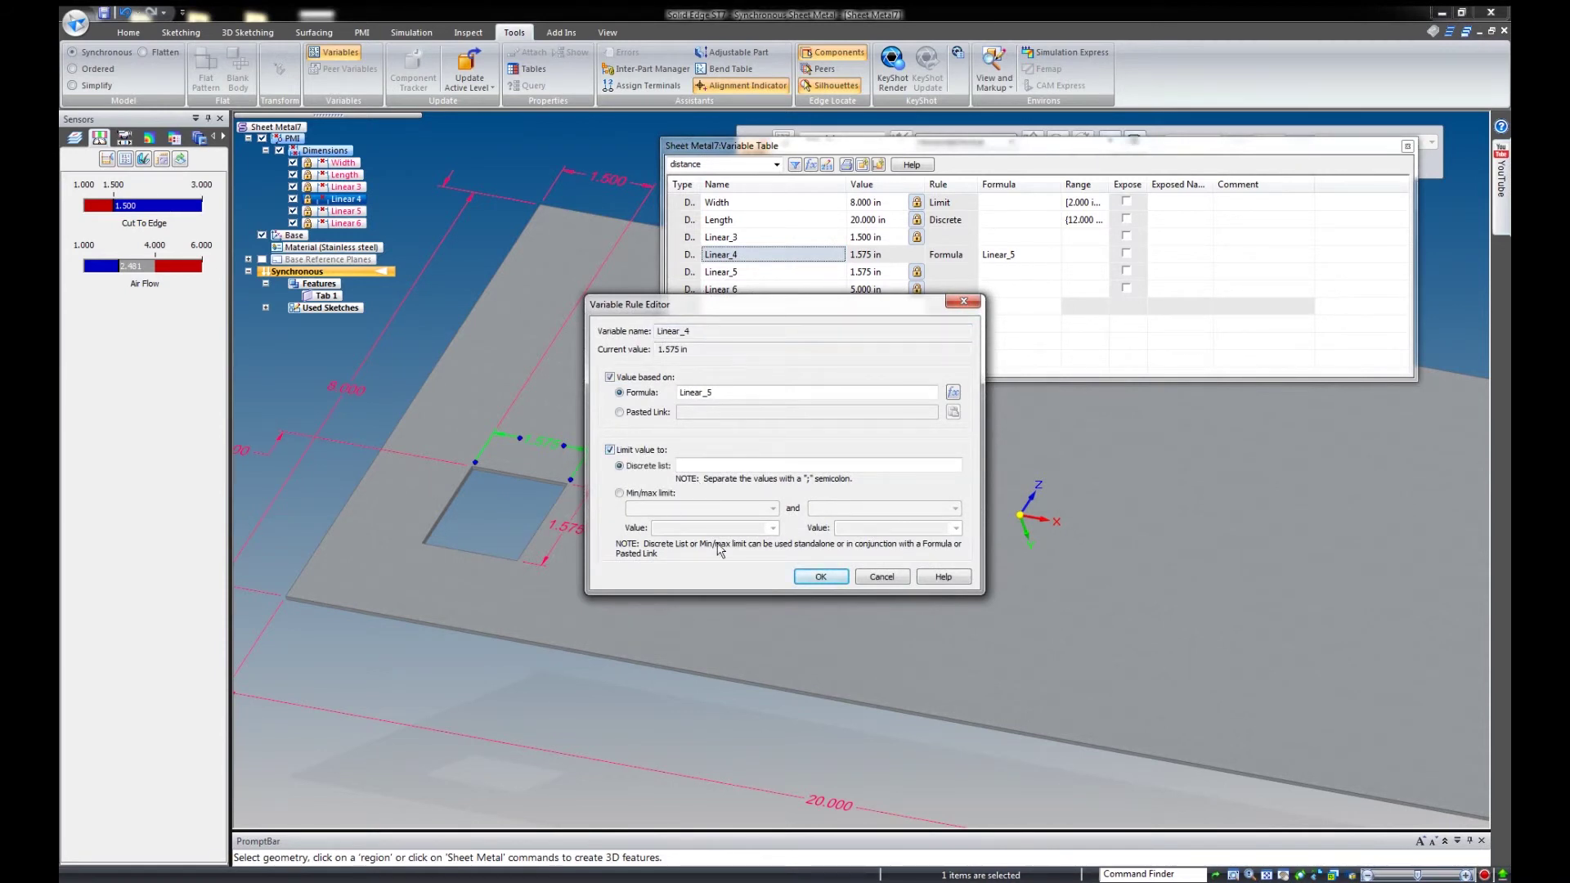
click(664, 493)
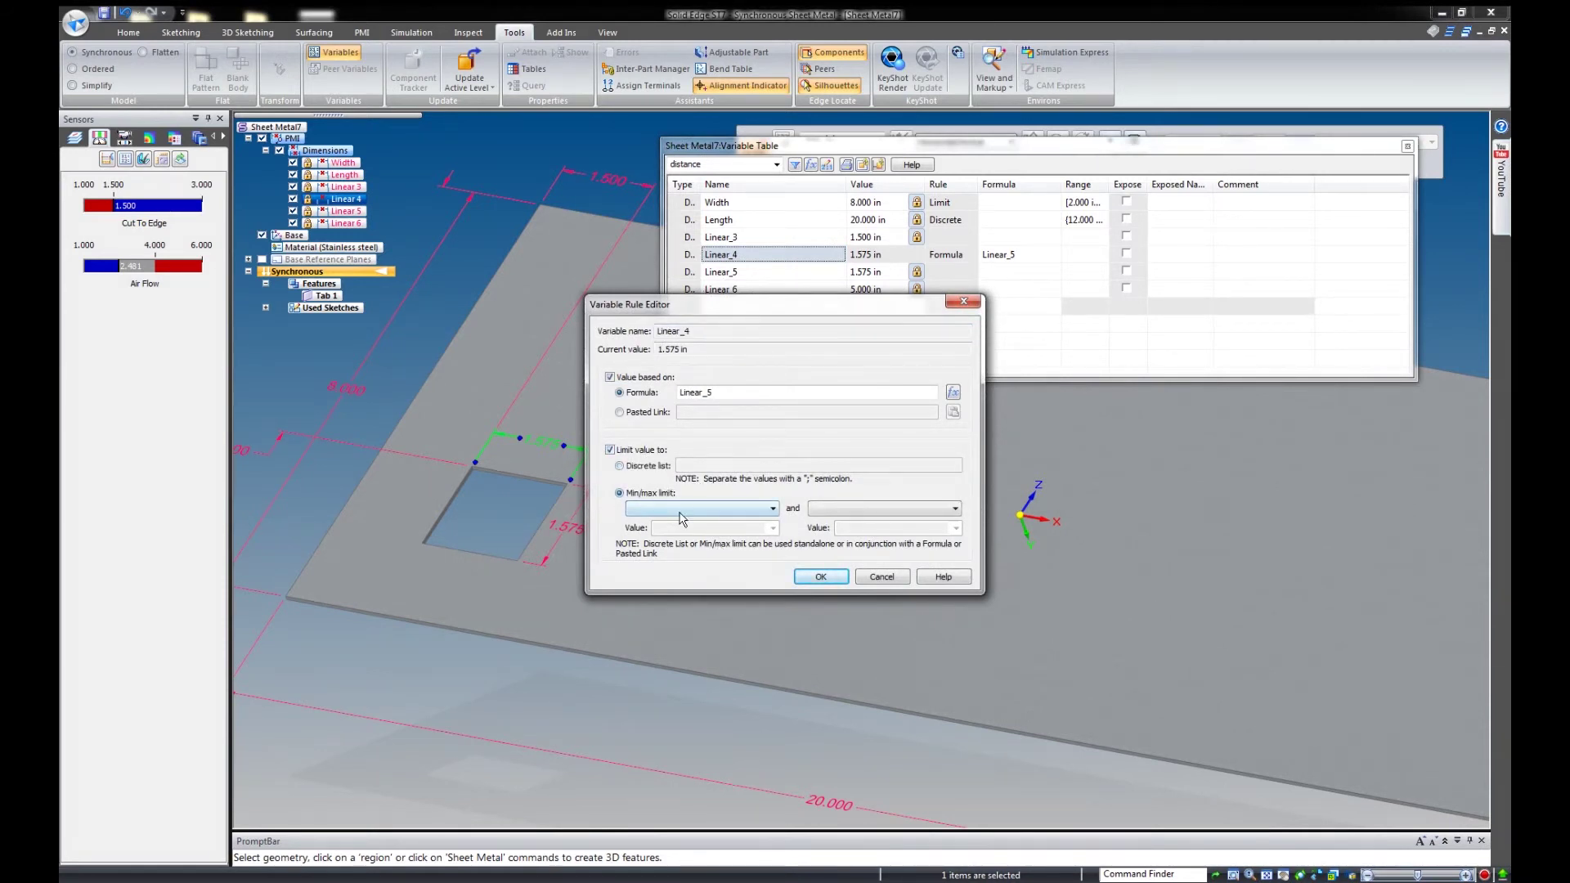
click(683, 508)
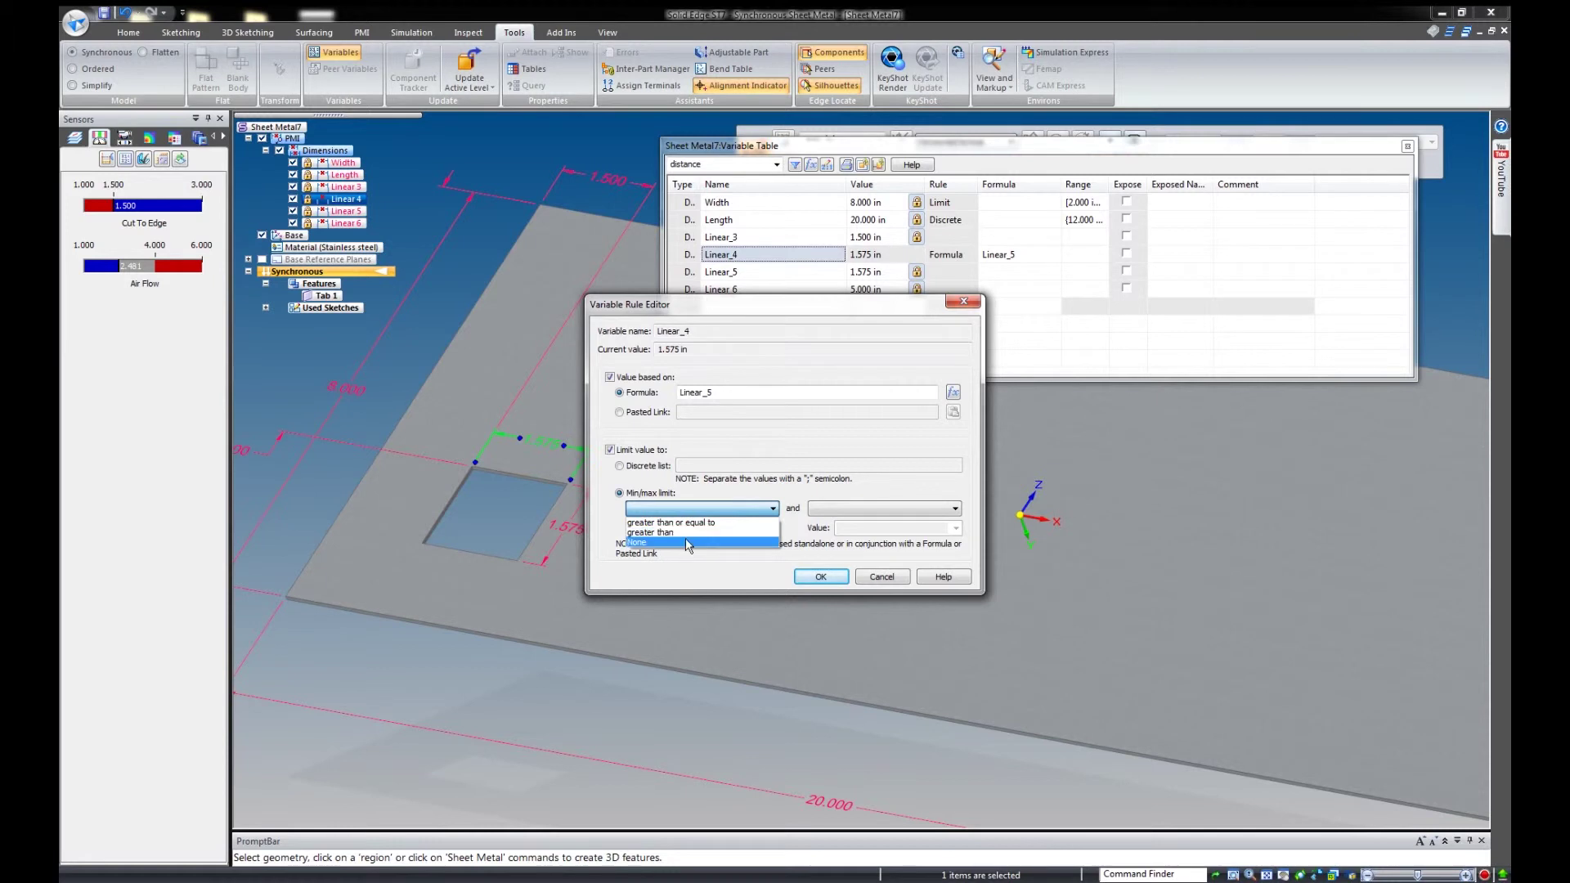
click(705, 577)
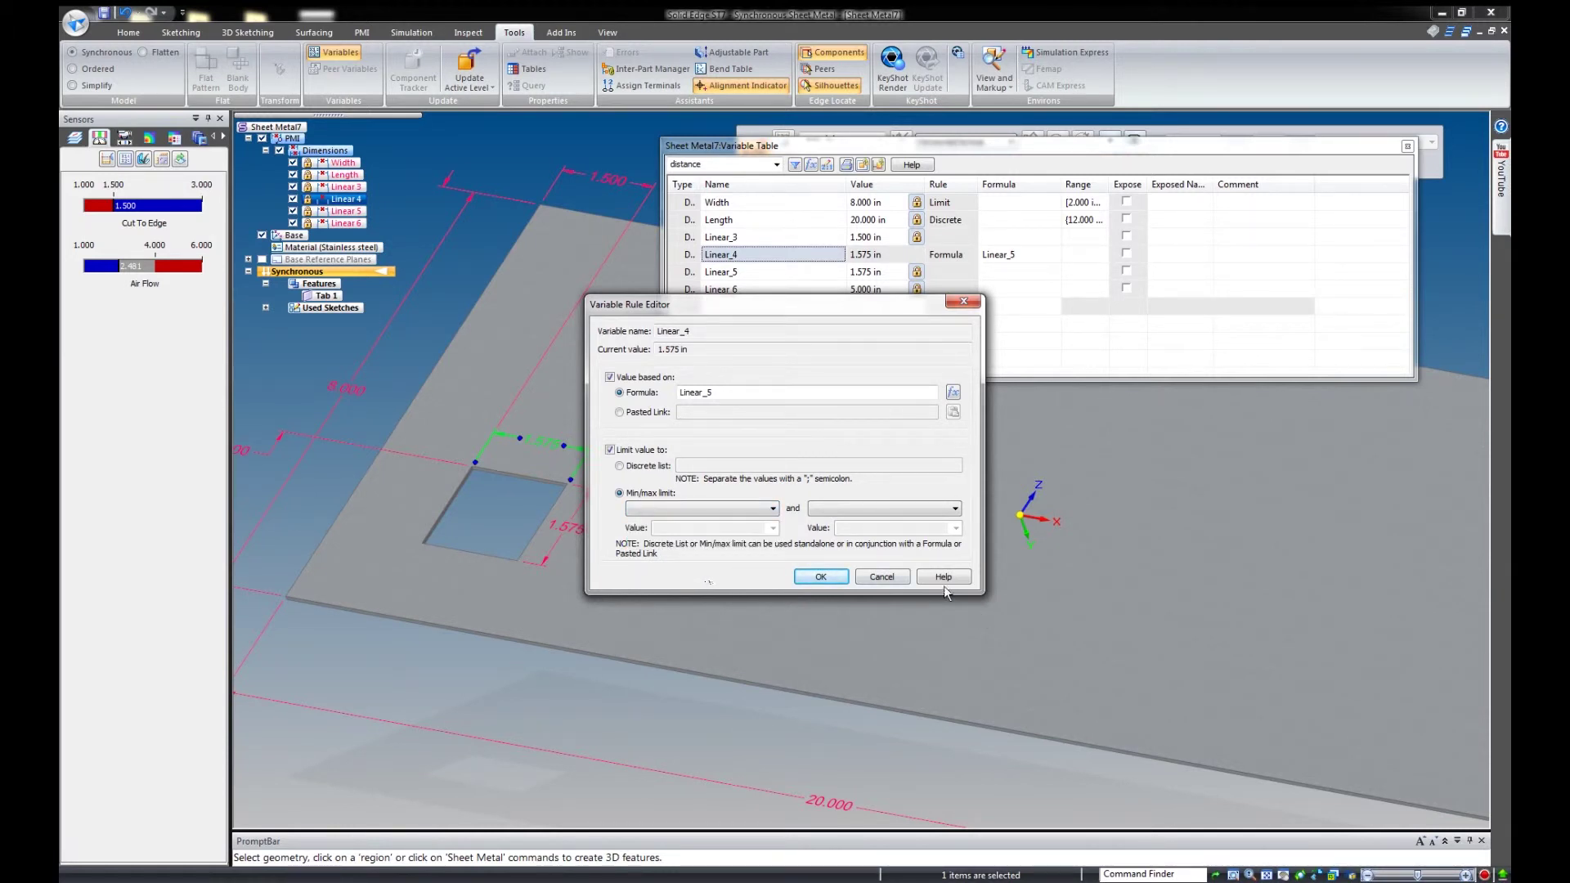
click(892, 581)
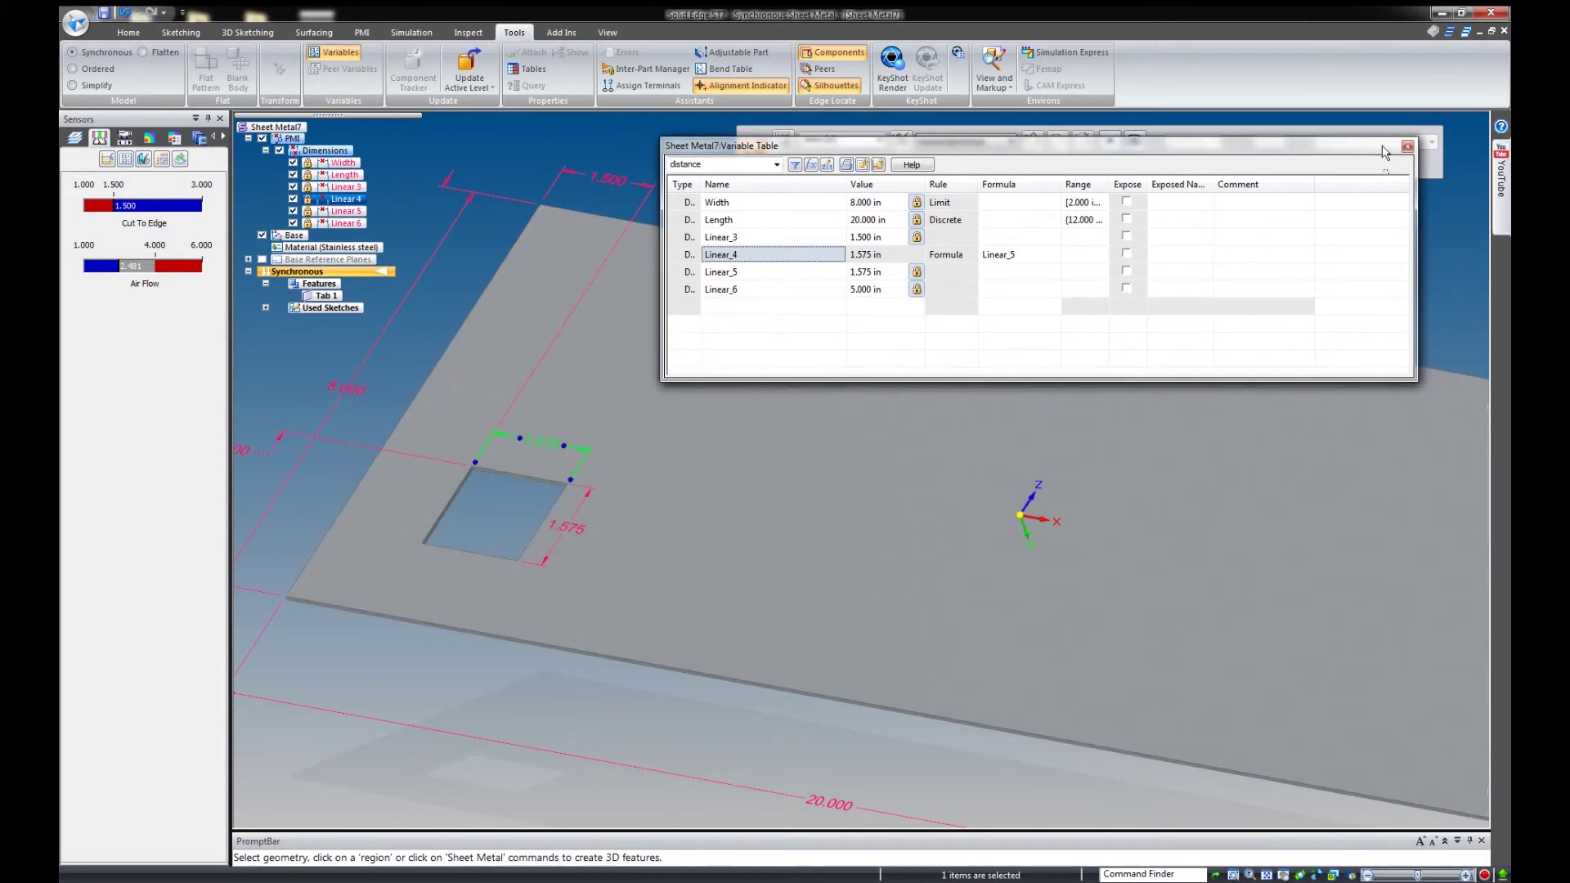
key(Escape)
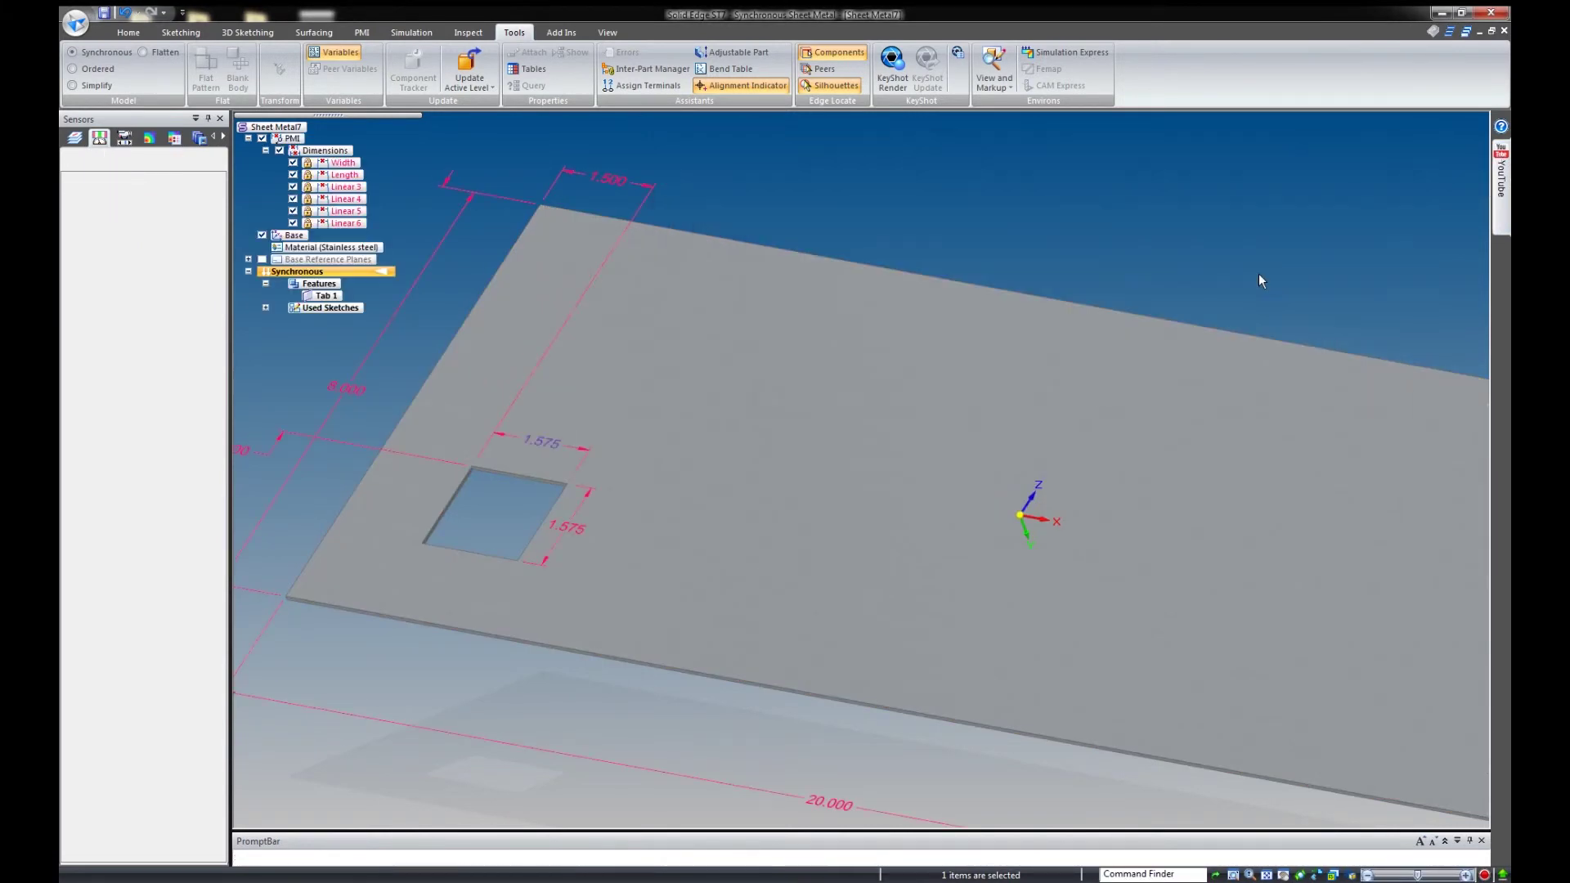
Examine the DLL and user function settings for a custom sensor, and close the dialog without creating one.
key(ctrl+f)
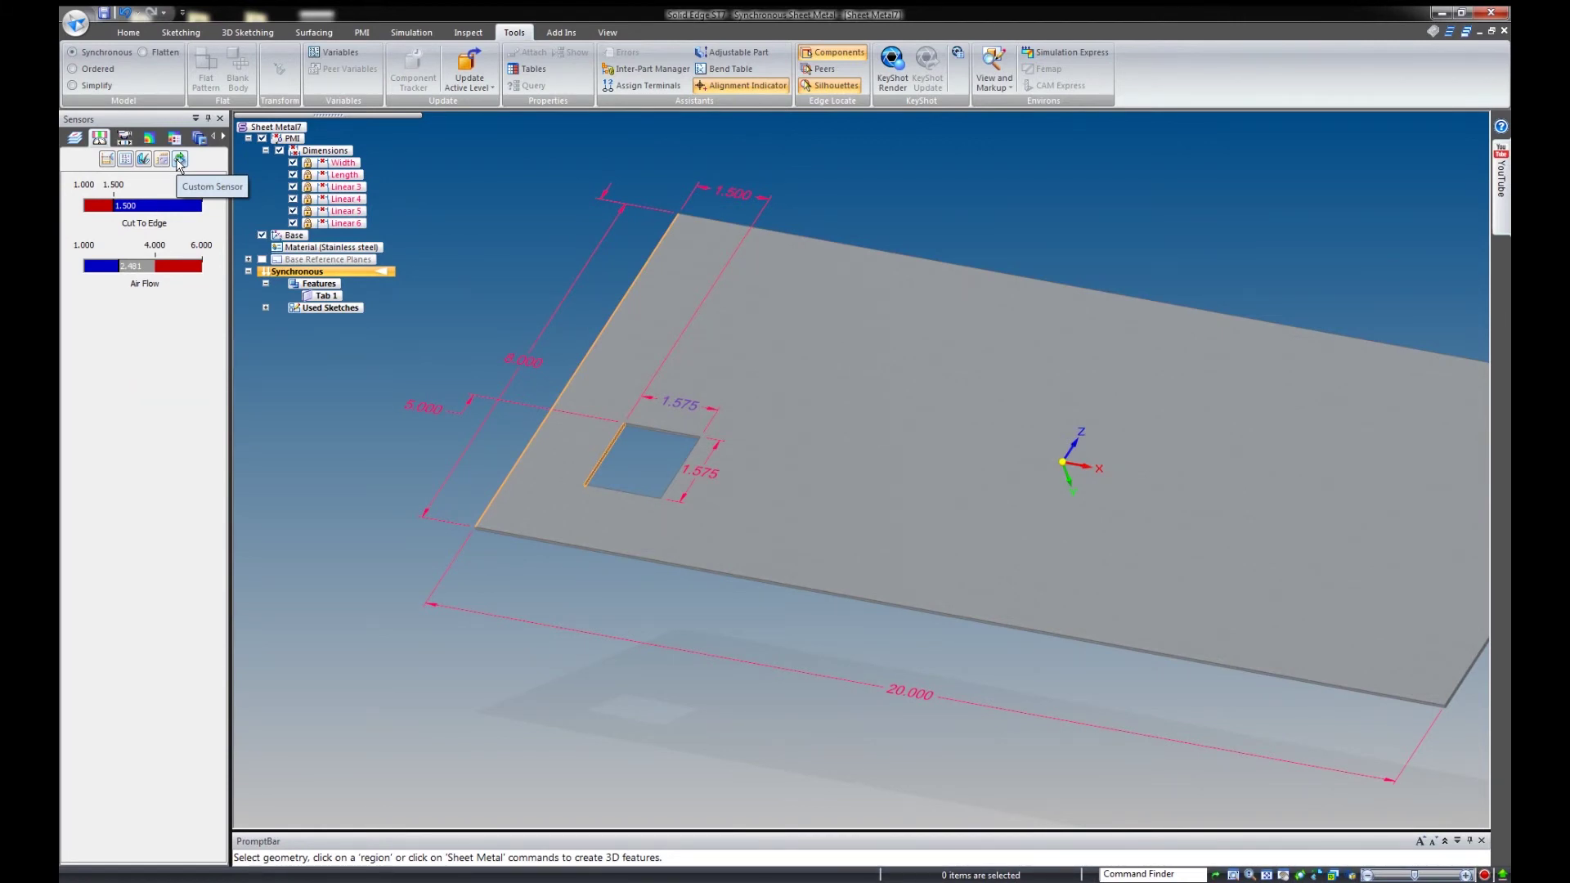
click(180, 161)
drag(795, 396, 782, 321)
click(800, 351)
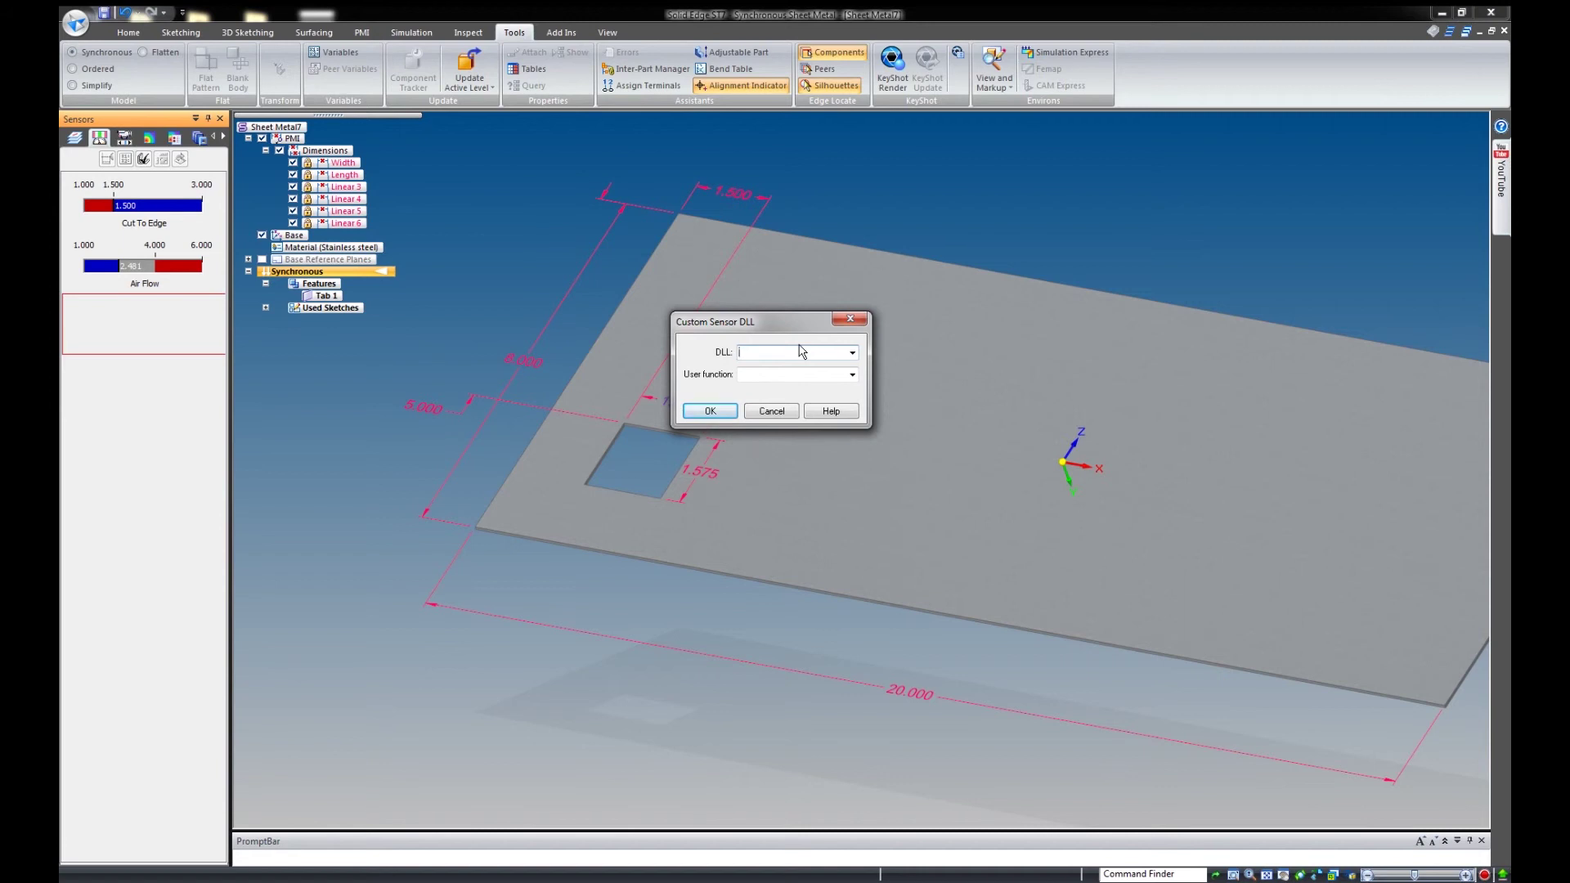
click(850, 318)
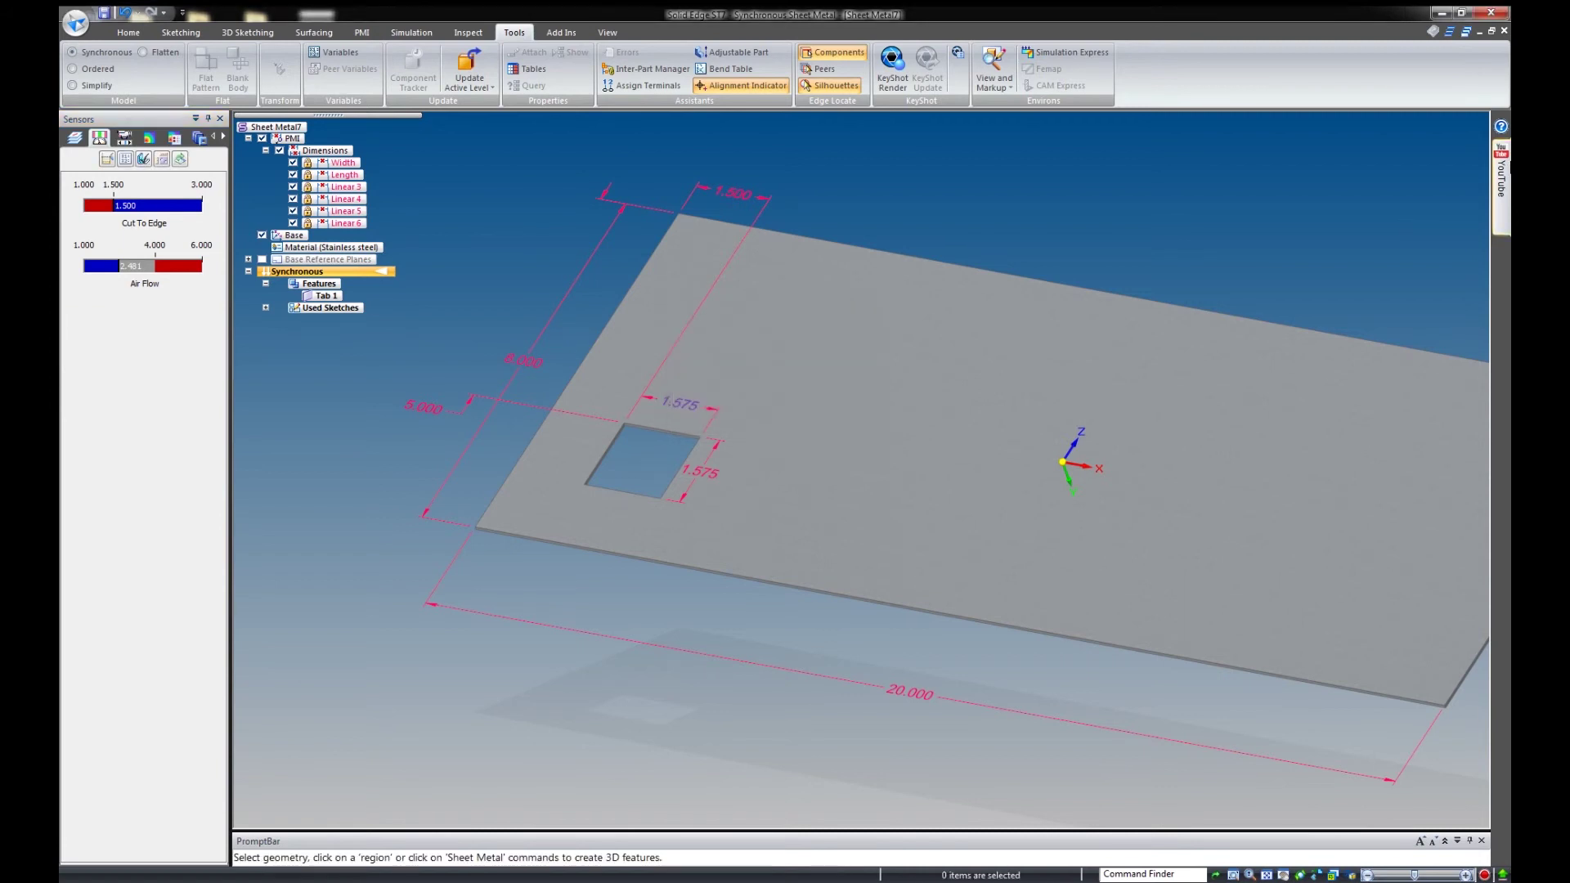
Look through the Learn Solid Edge help resources for the programming documentation, and return to the plate model.
click(1501, 129)
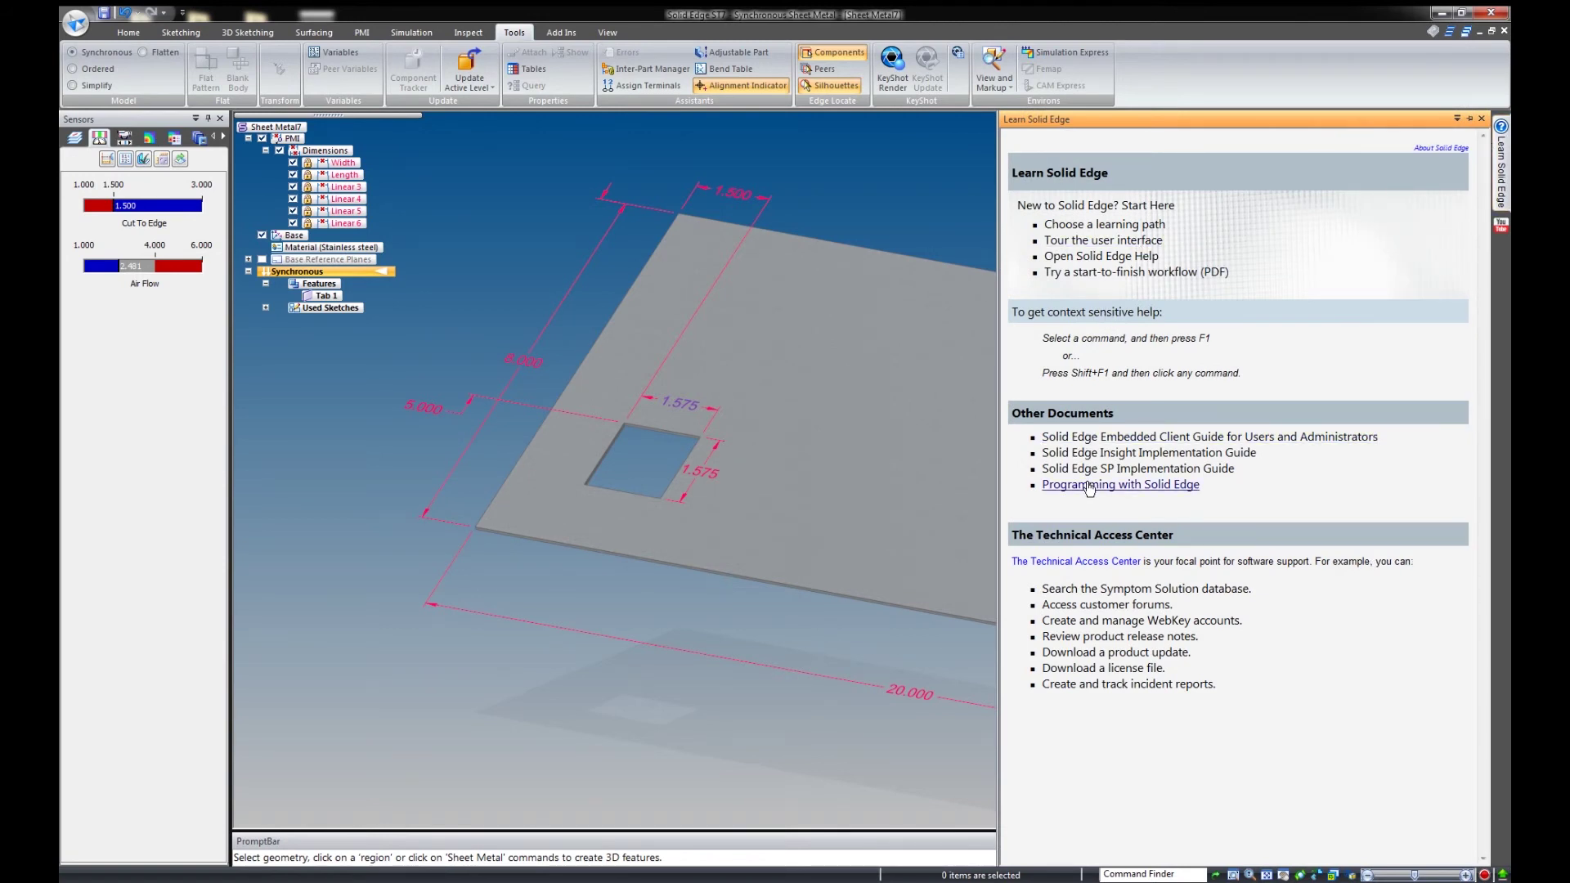
click(351, 546)
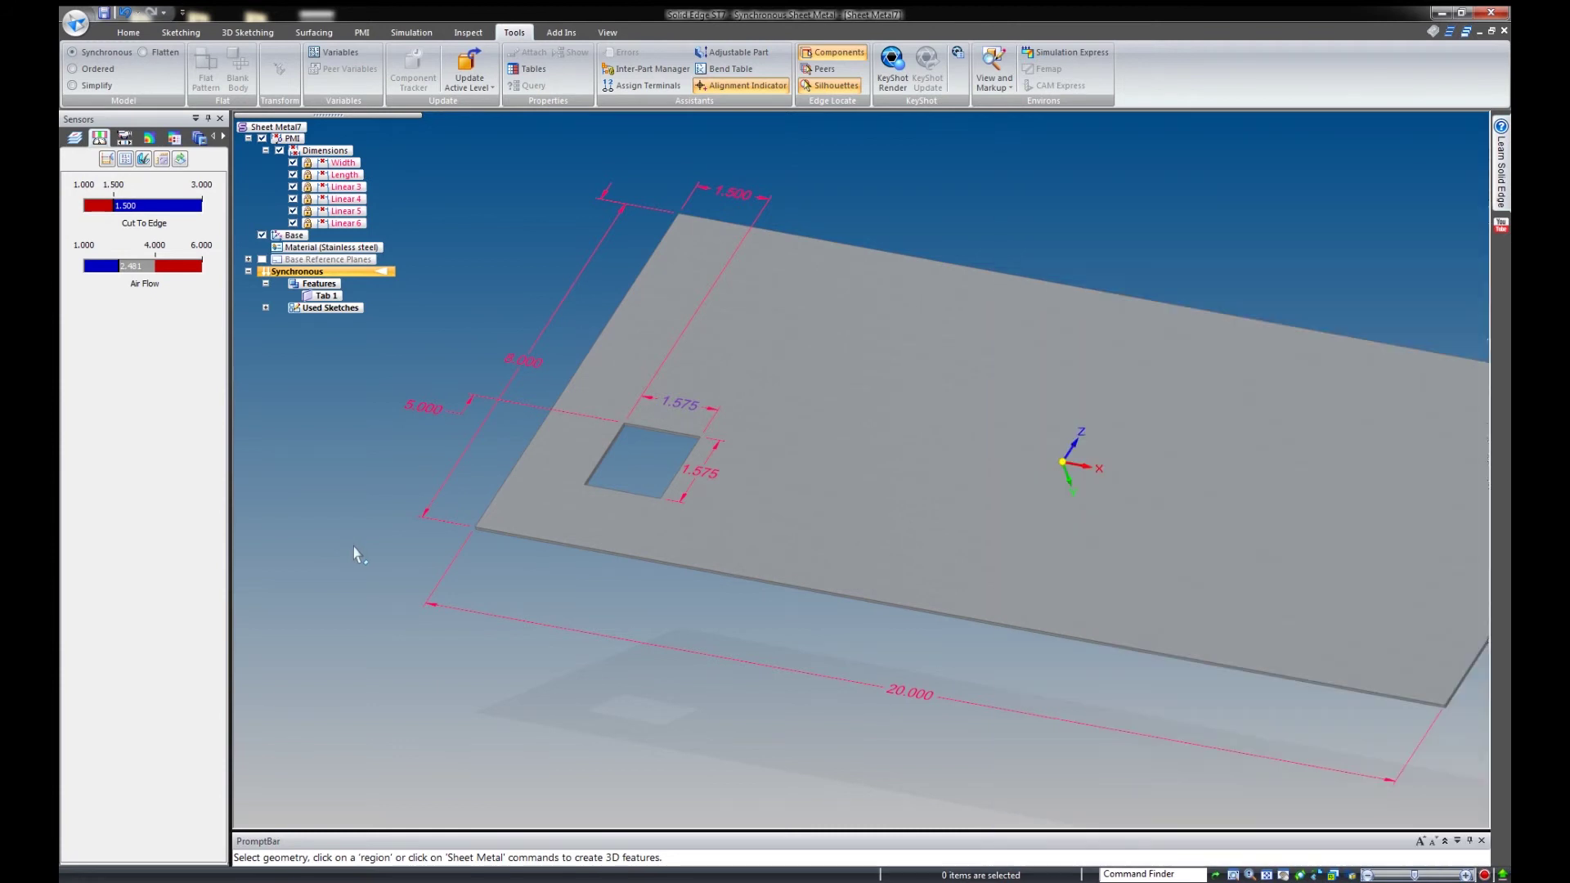
middle_drag(377, 544, 372, 544)
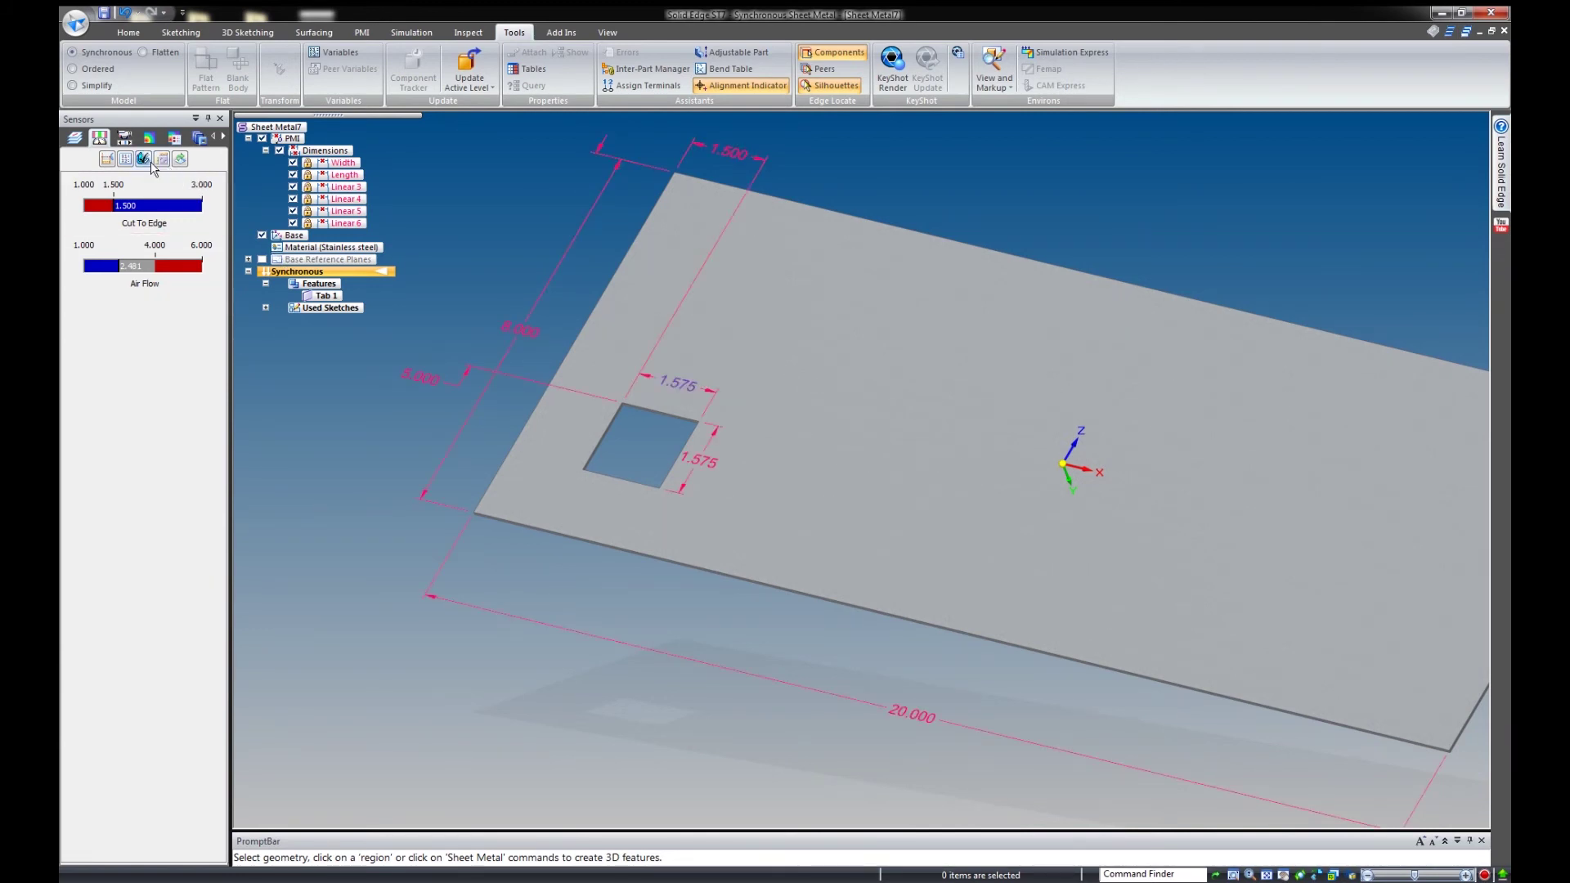
click(107, 159)
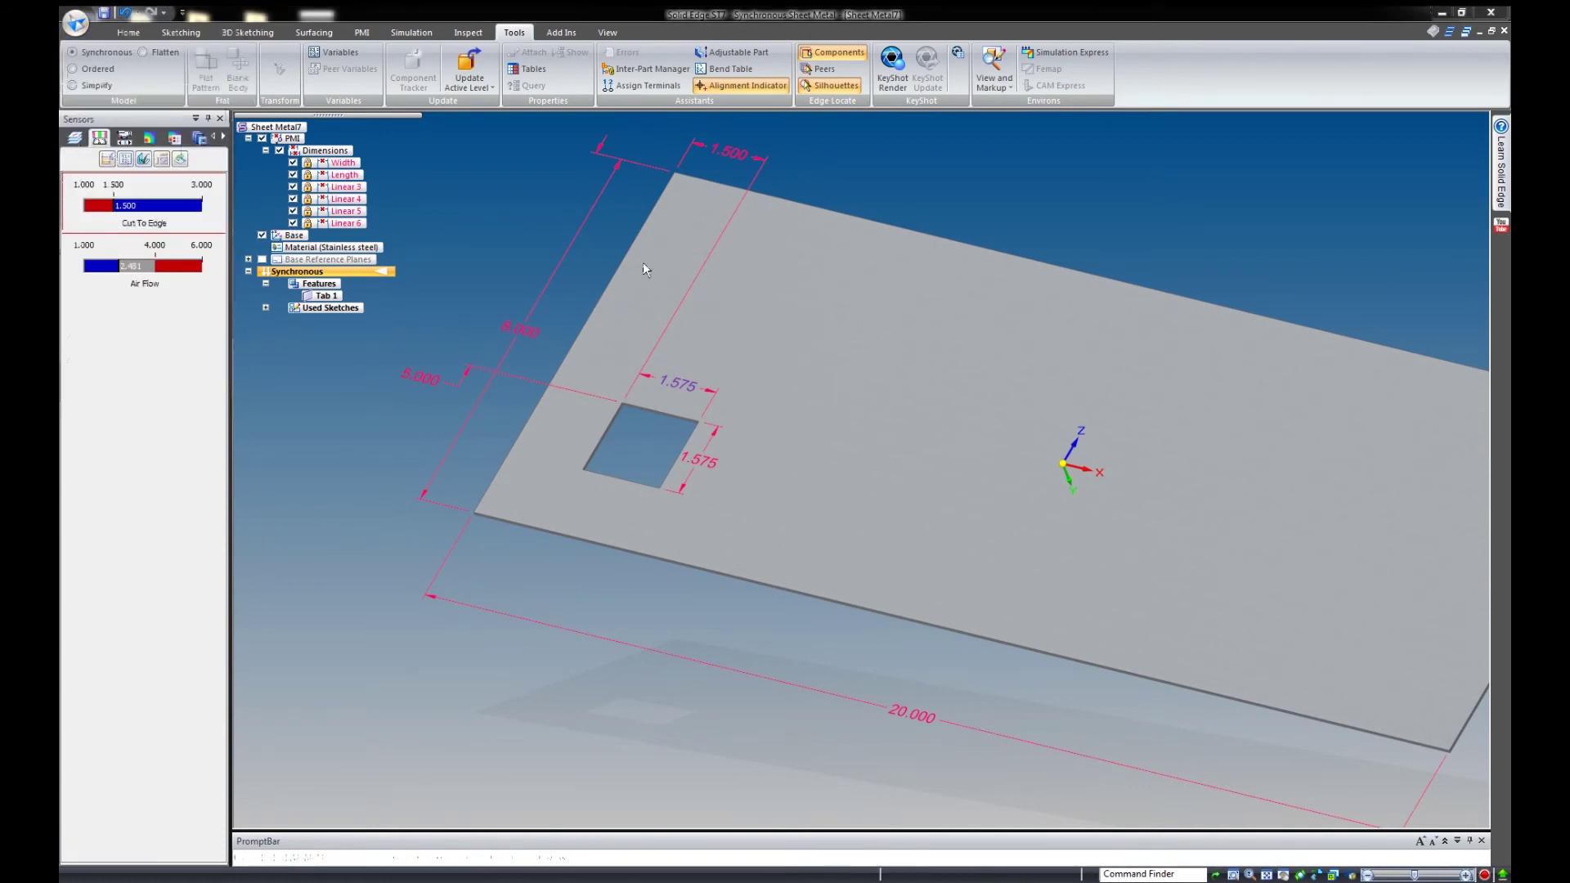
click(672, 432)
key(Escape)
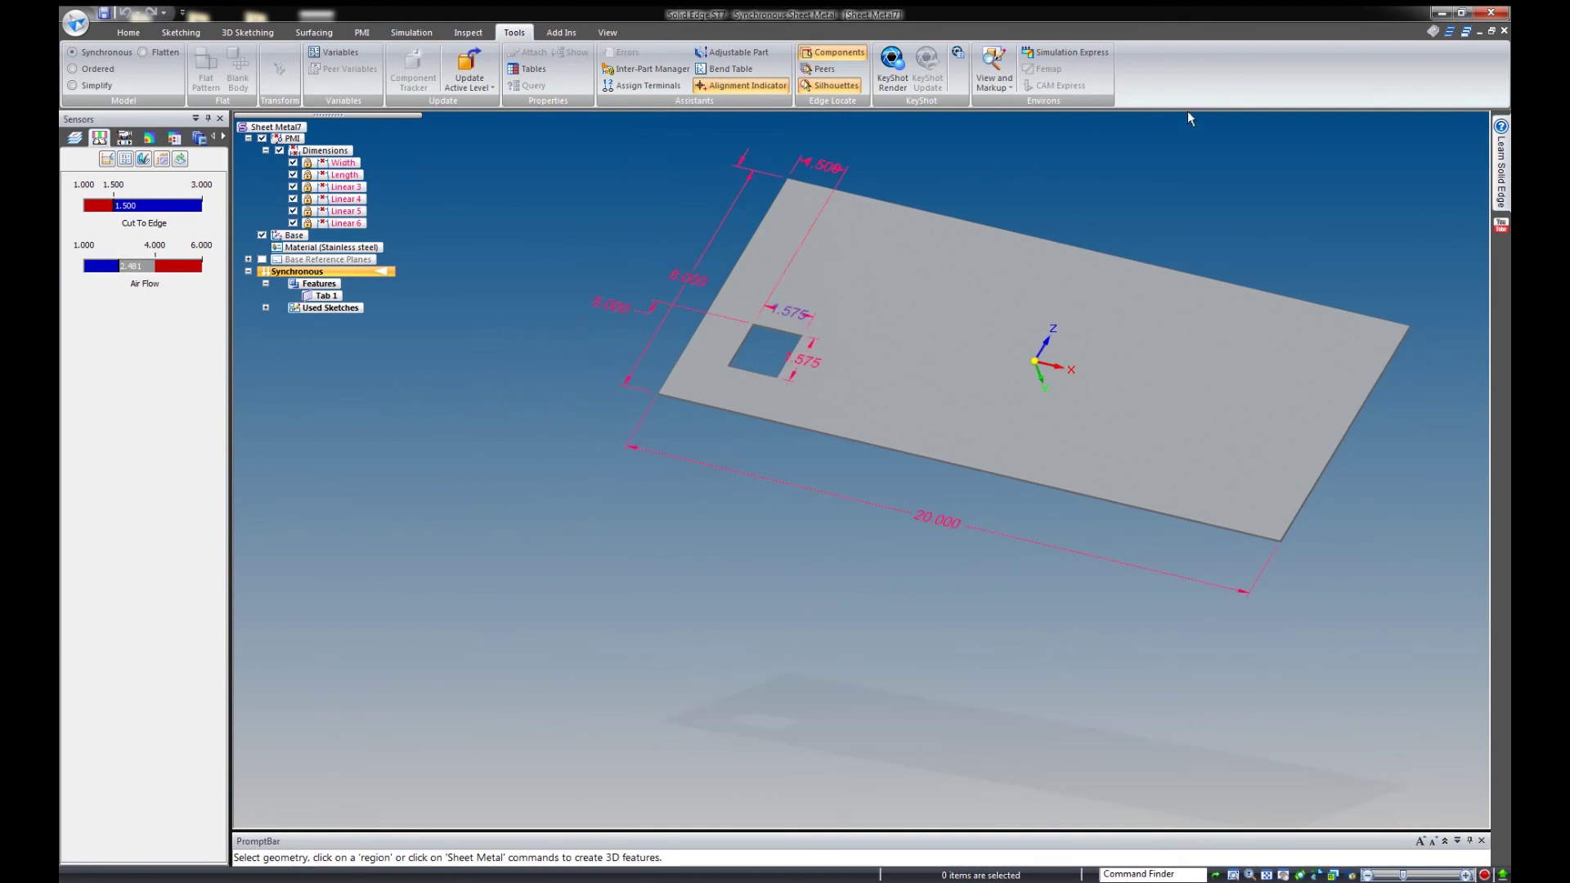
scroll(1174, 157, up, 2)
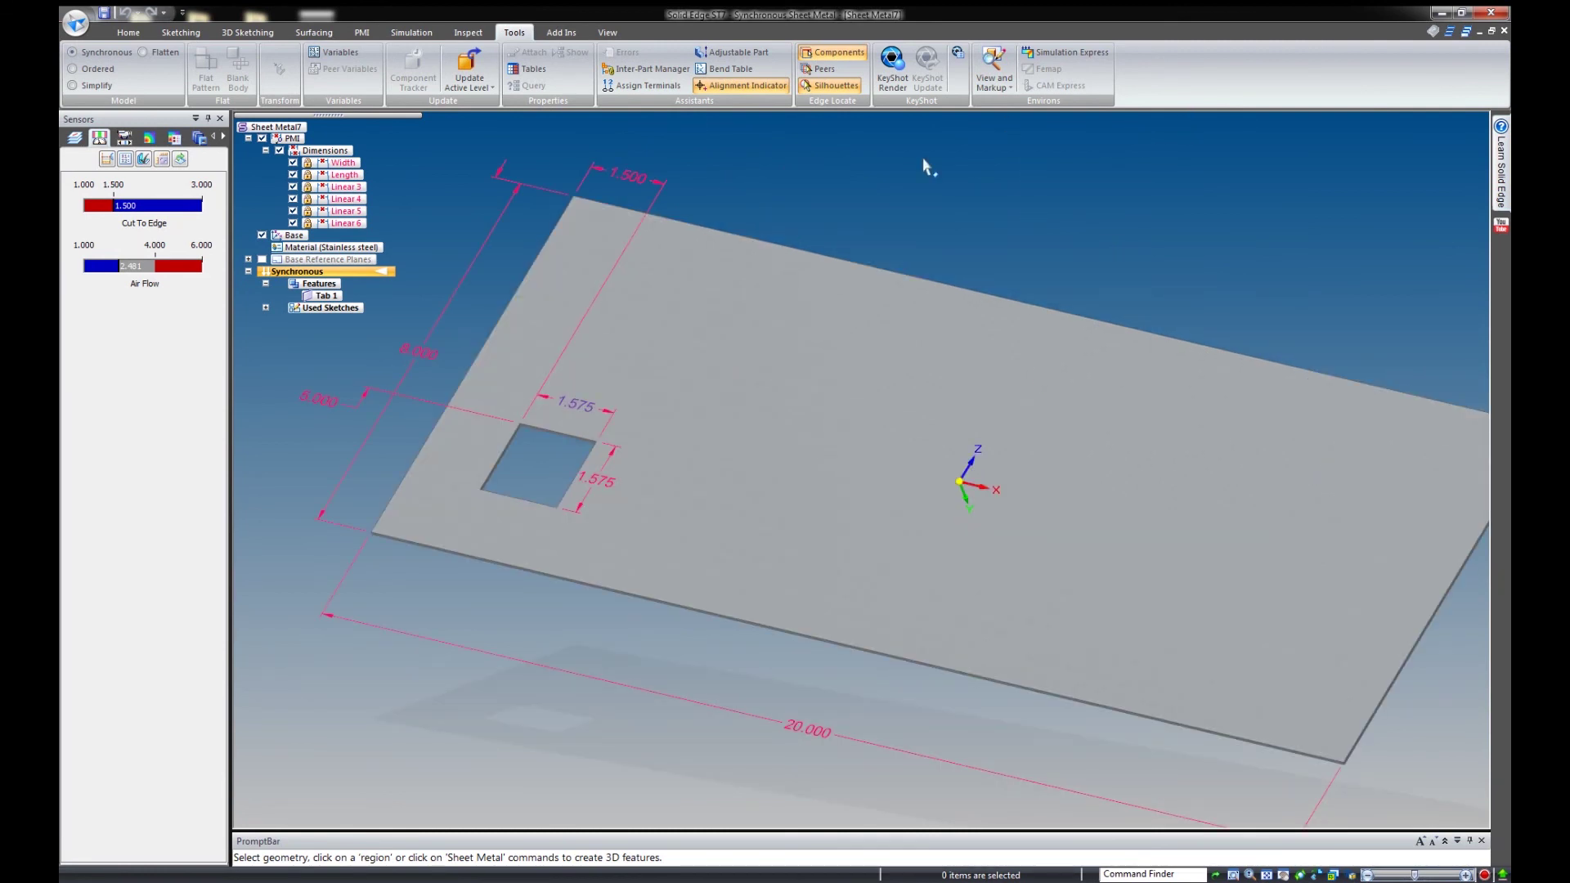
Bring up the video recording controls, move them over the plate's upper edge and stop the recording.
click(1484, 874)
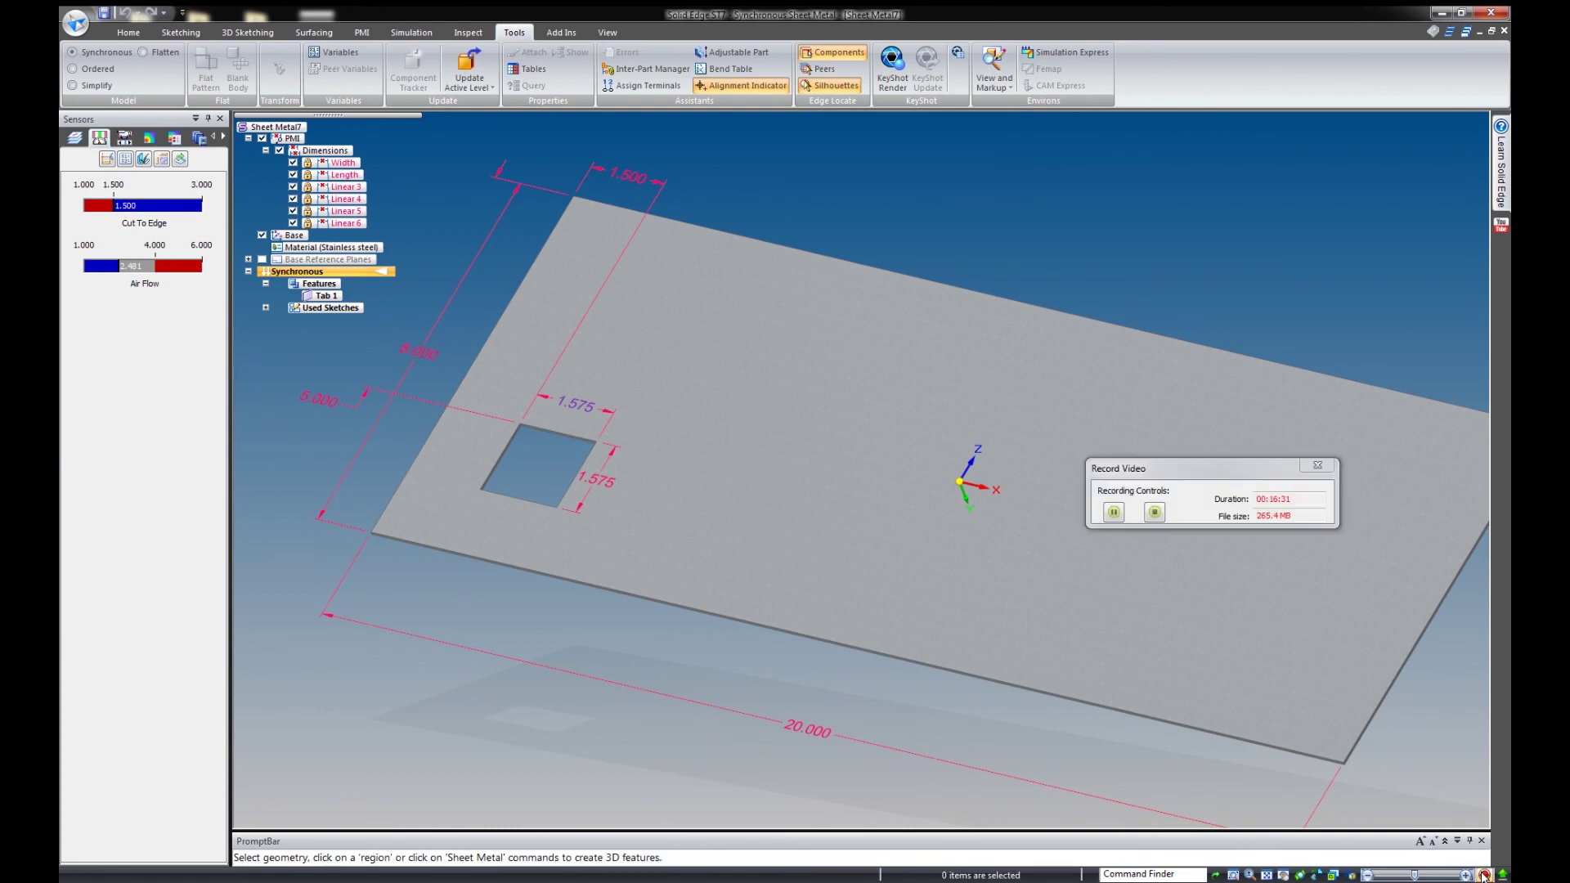
drag(1222, 473, 1109, 305)
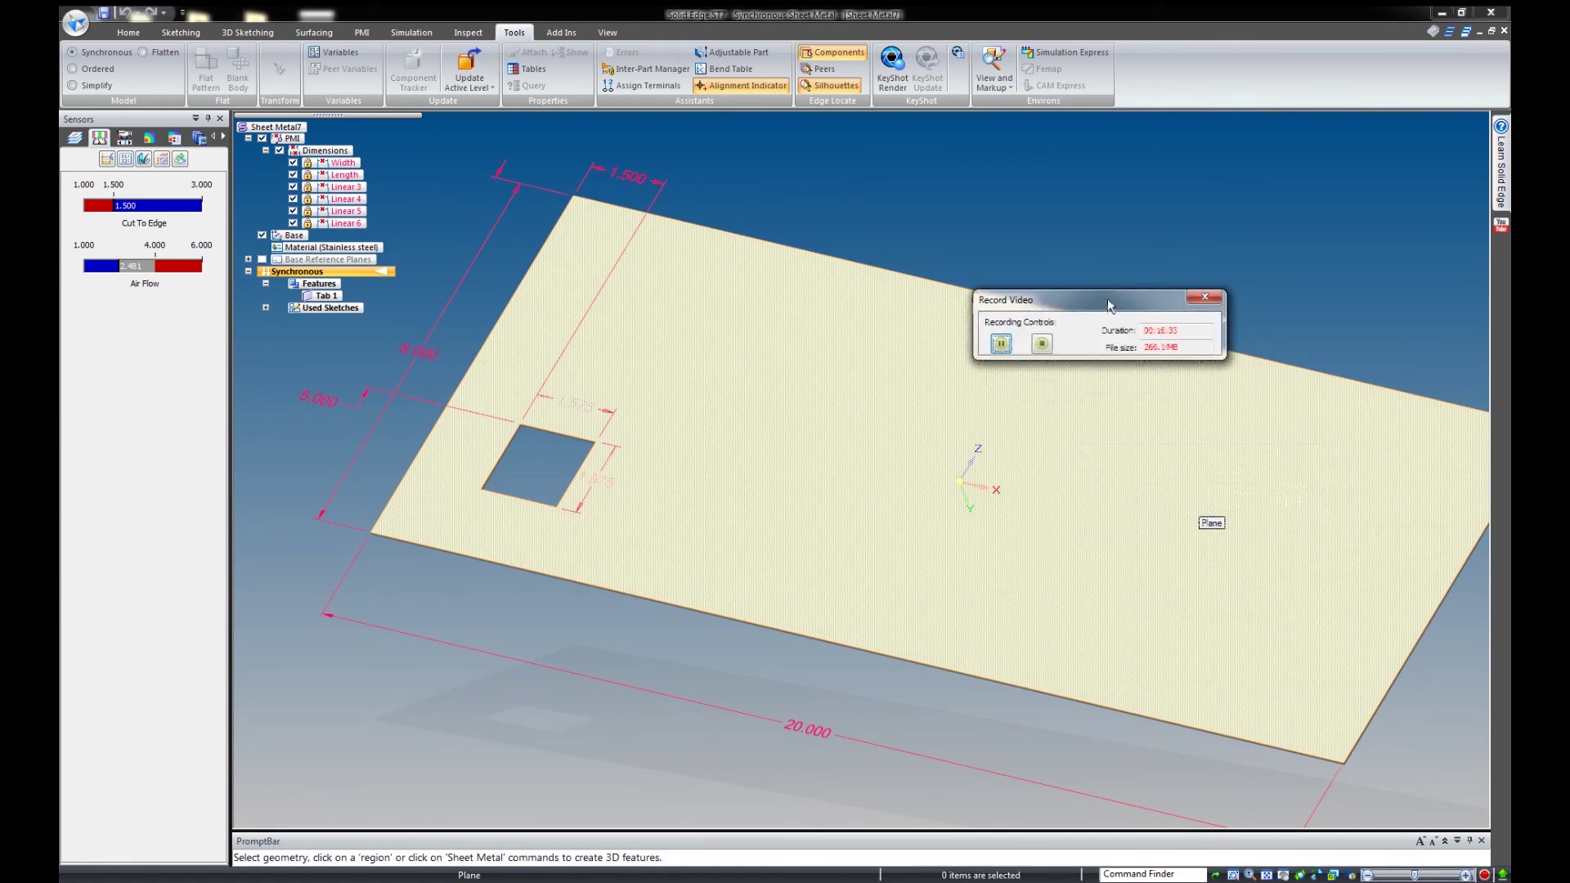
click(1040, 344)
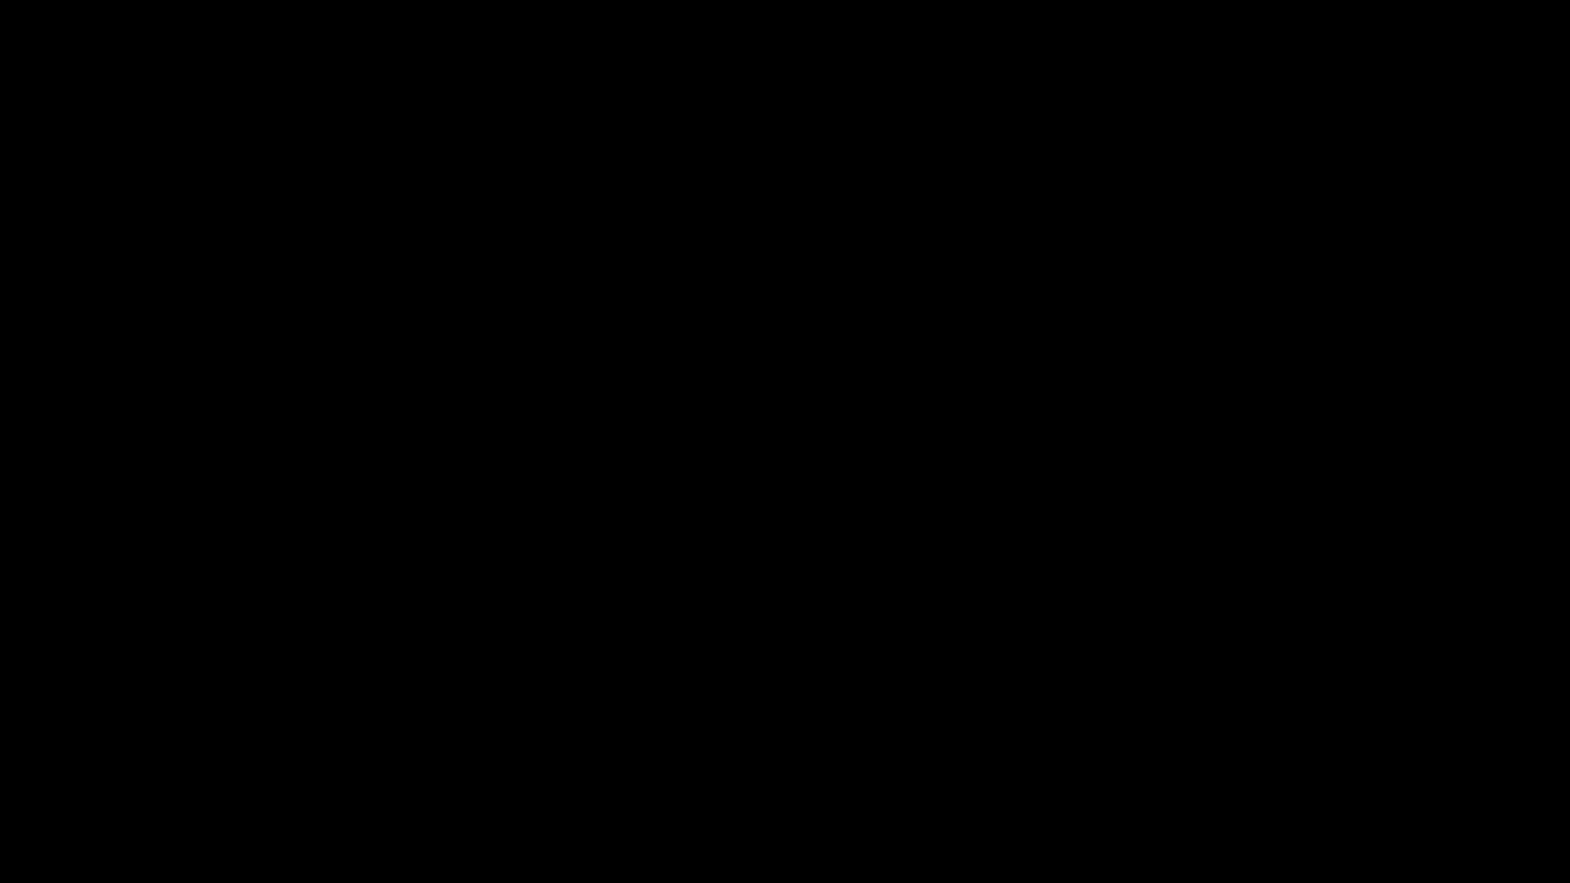